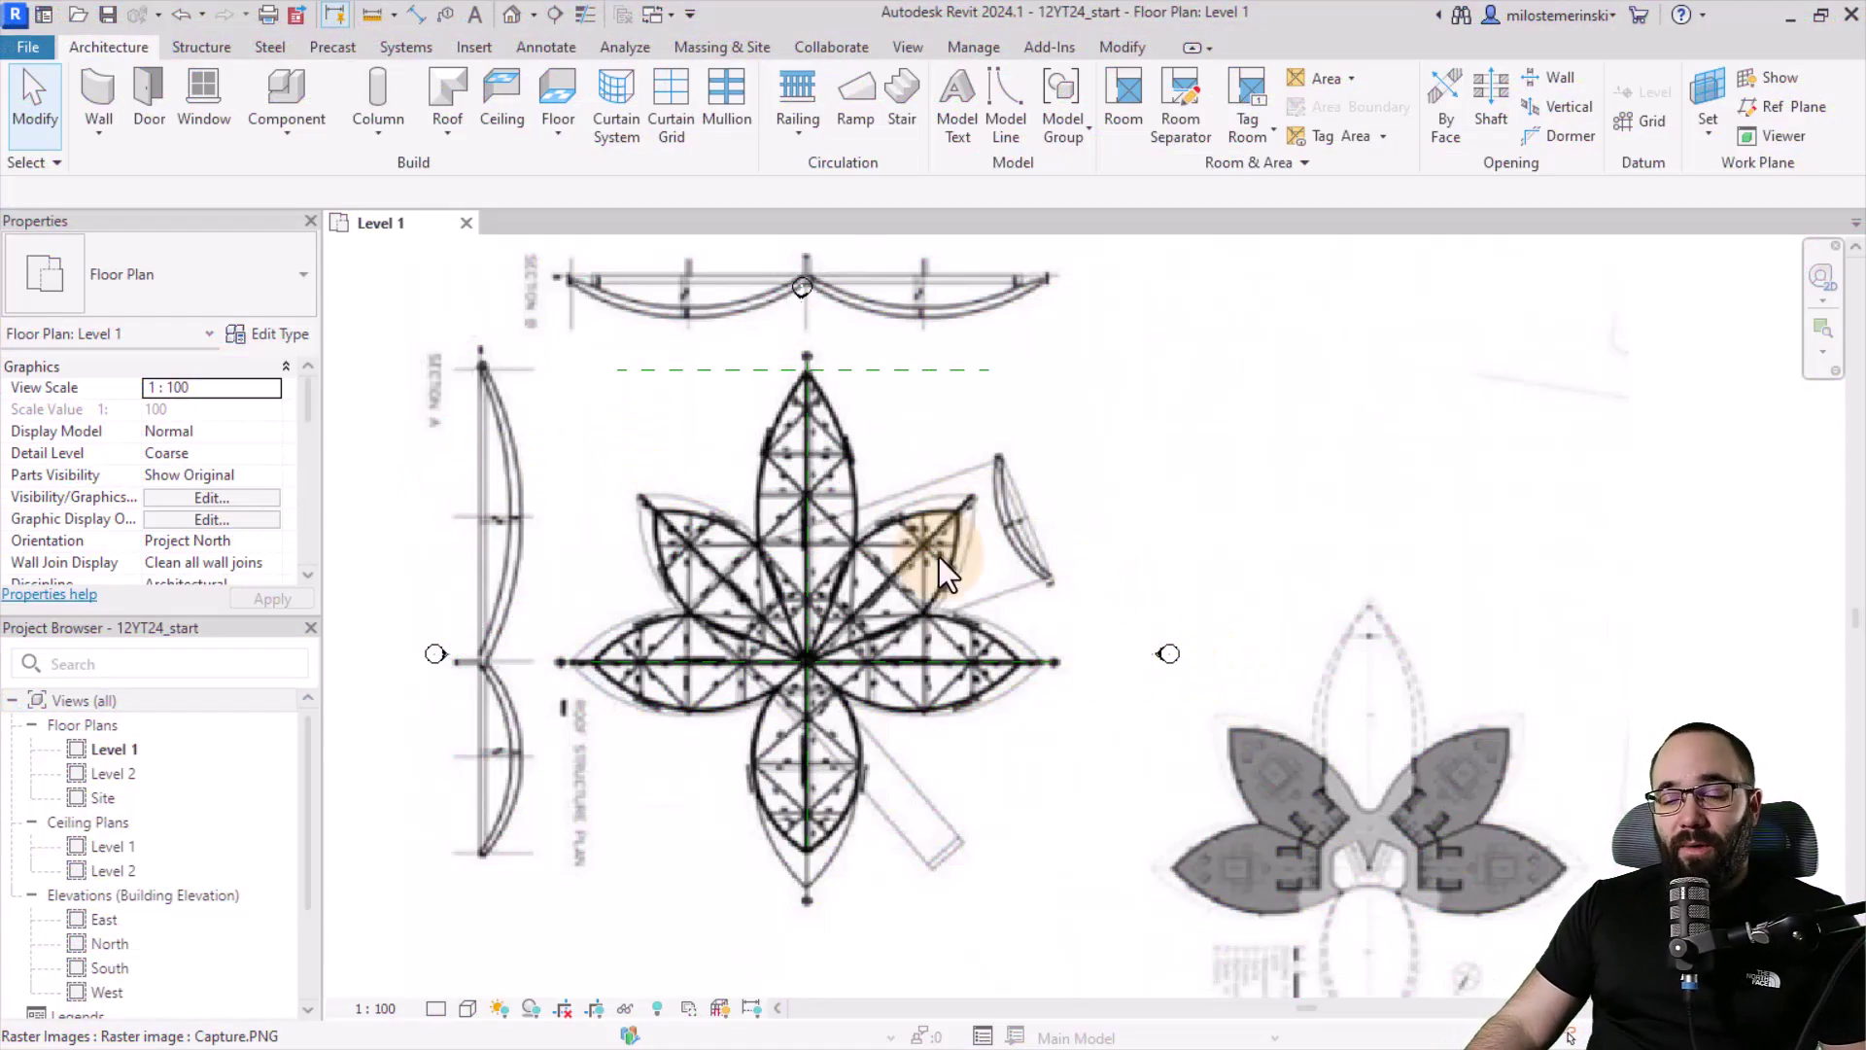
Inspect the underlay flower image and the vertical and horizontal reference planes
left_click(924, 578)
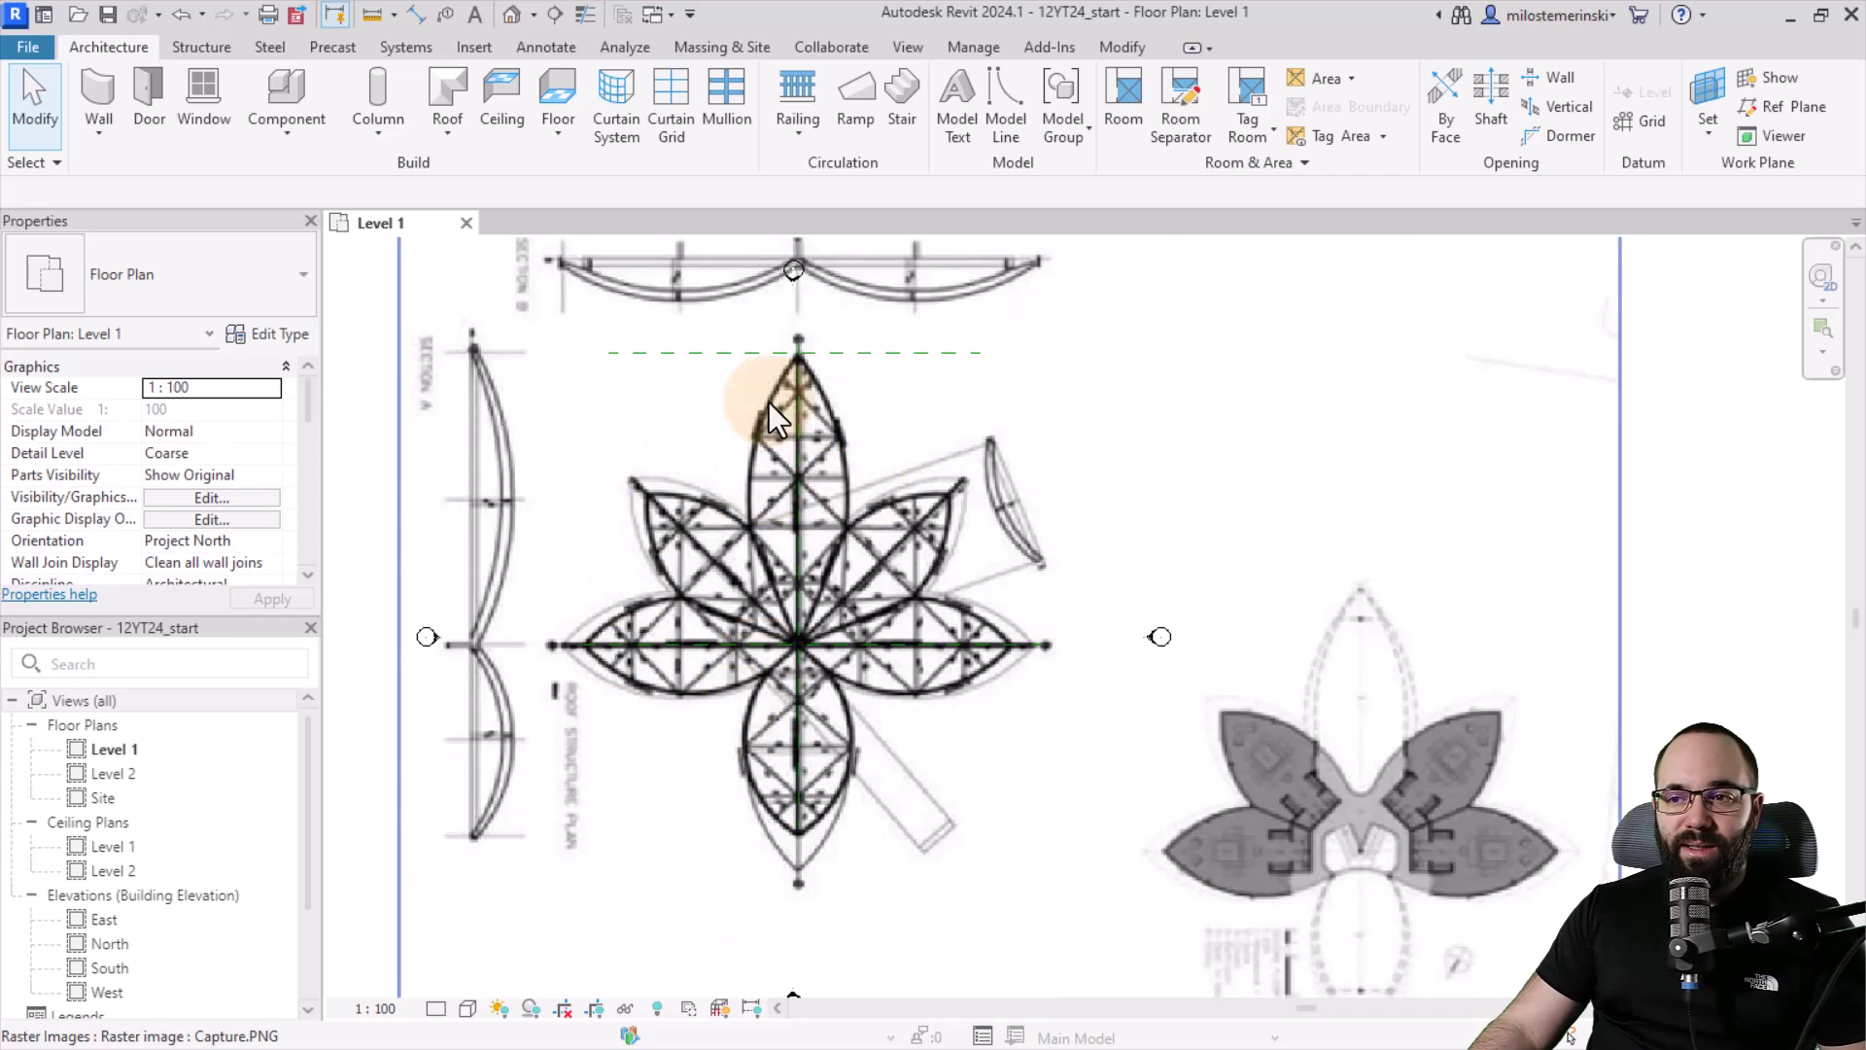
scroll(854, 511, "down", 1)
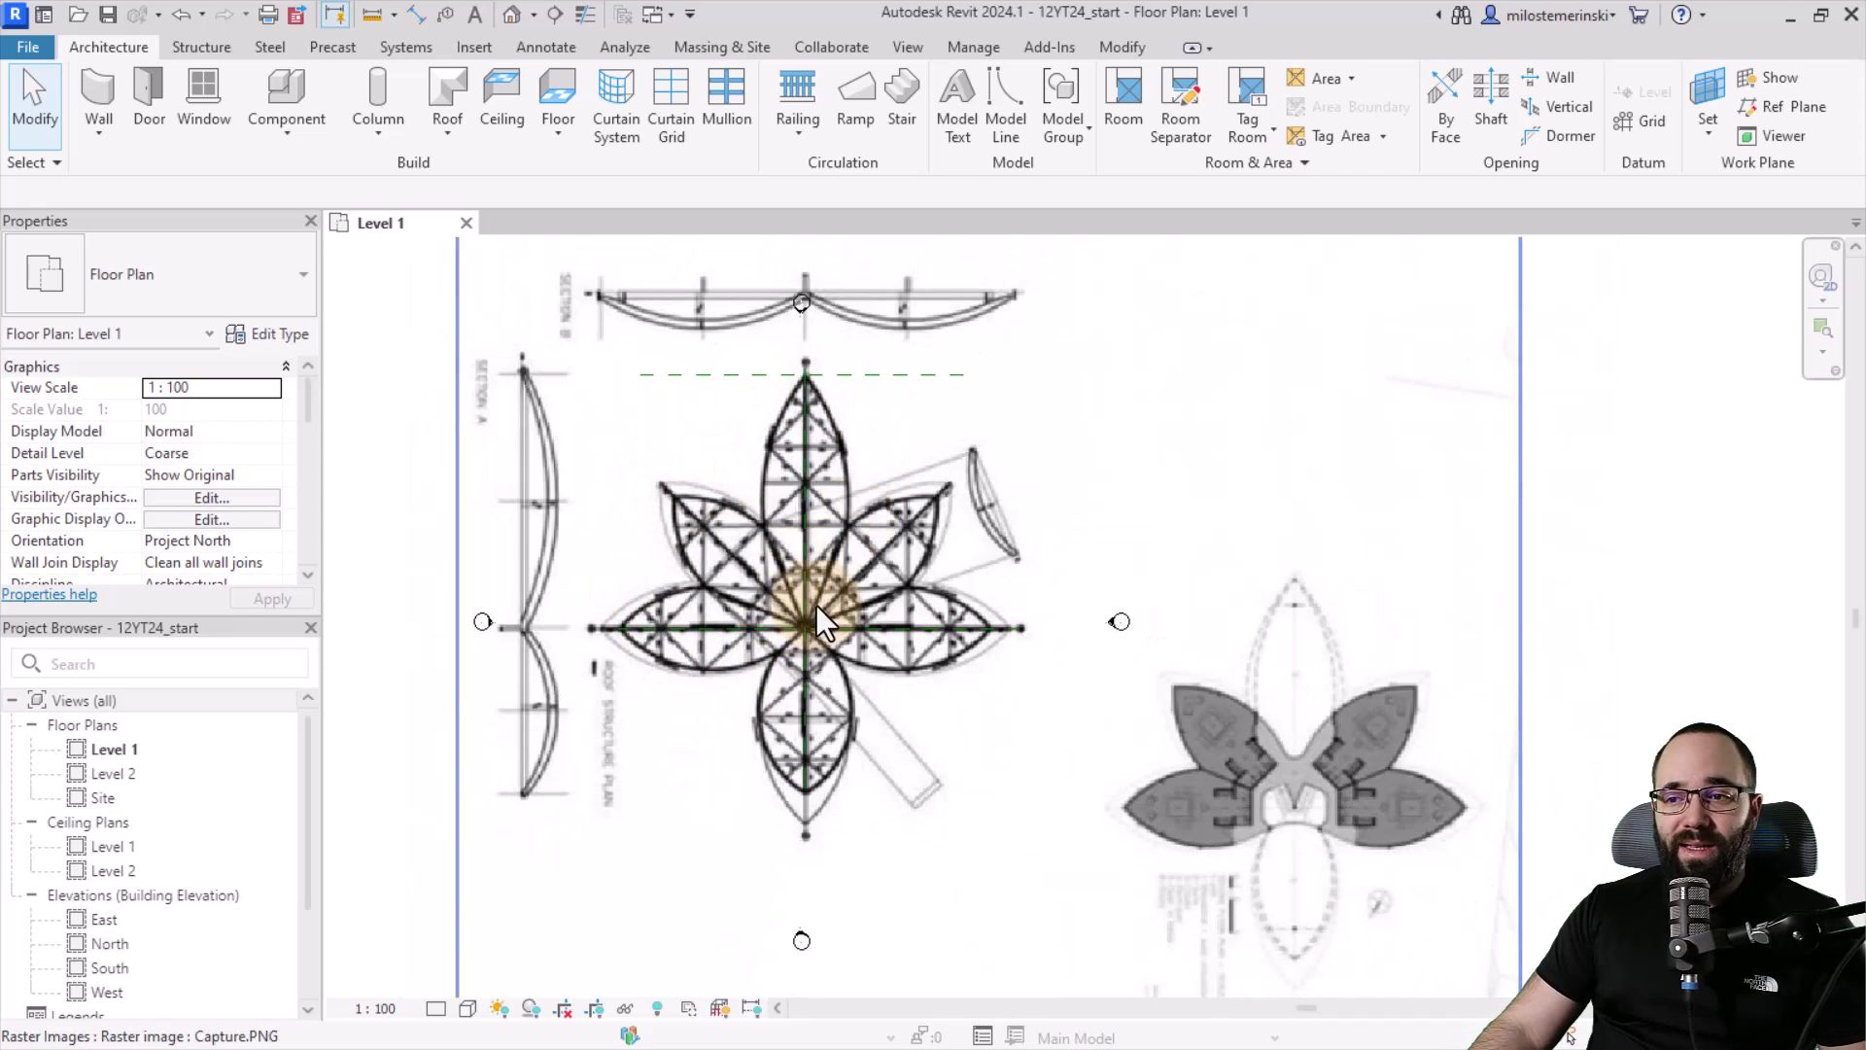
left_click(944, 704)
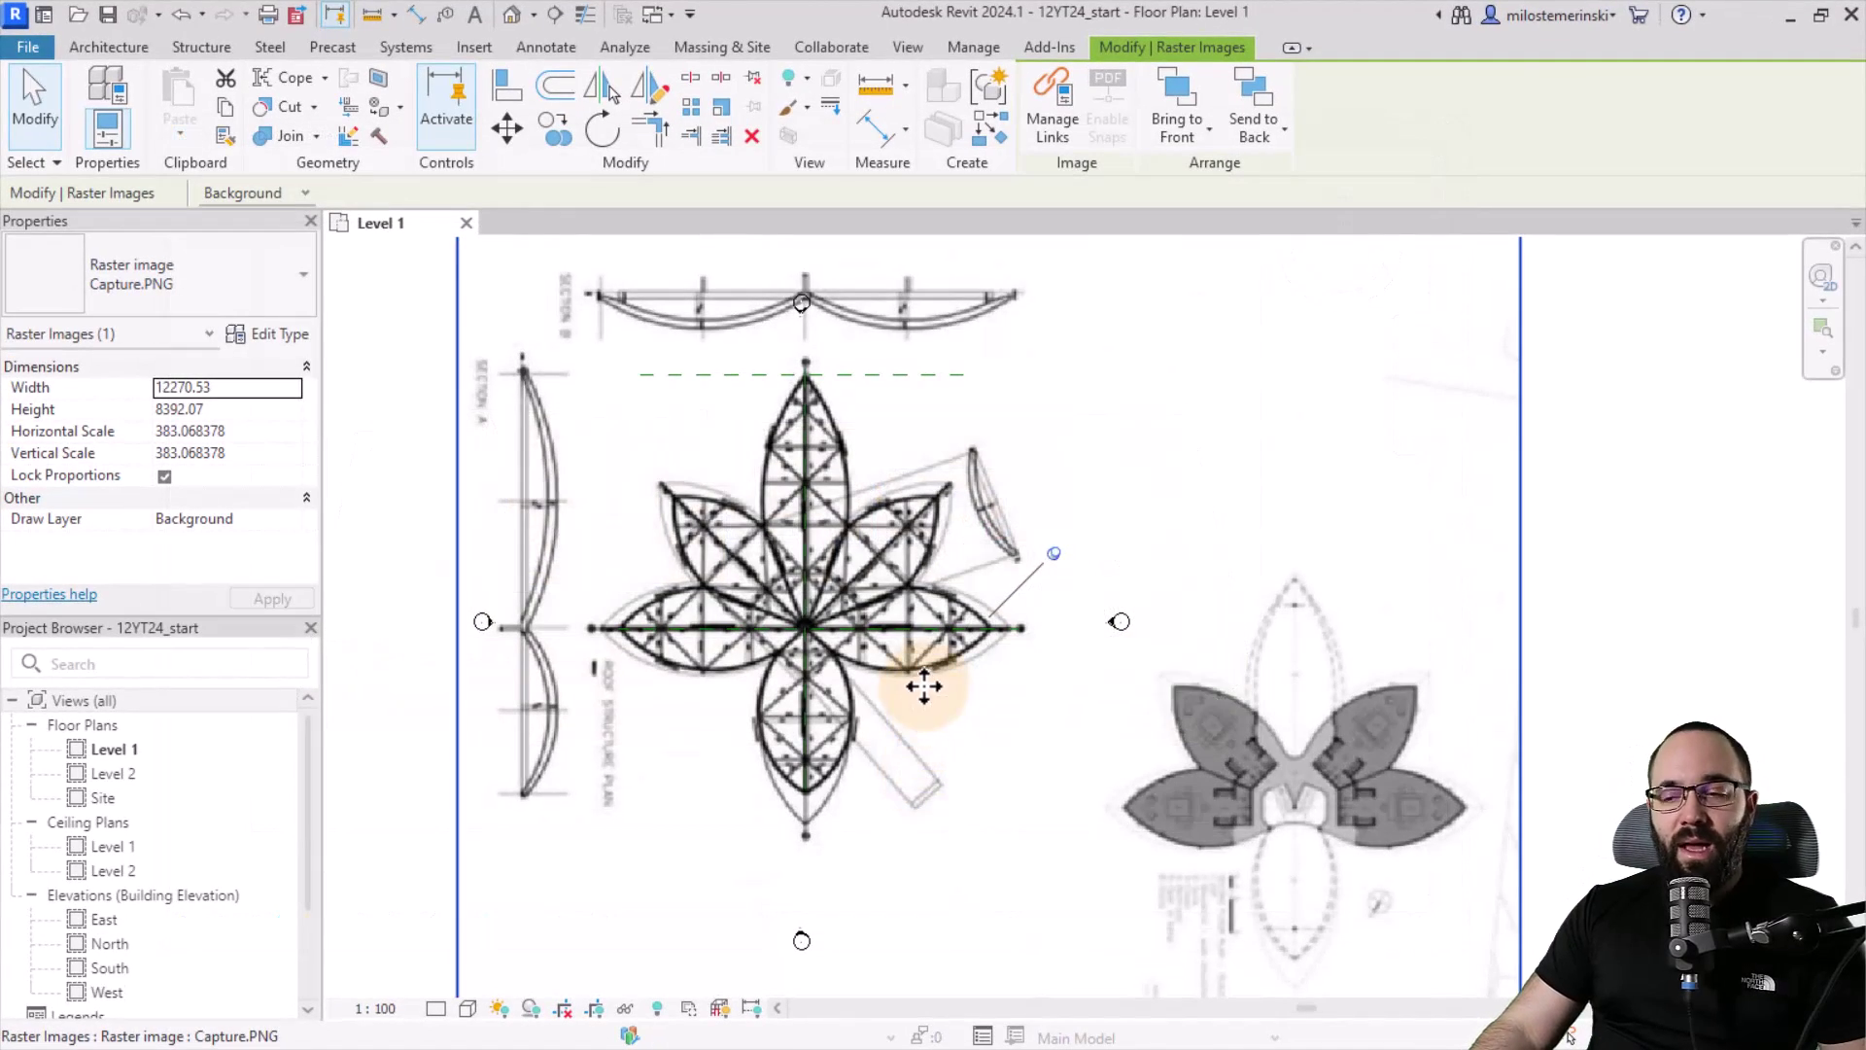
scroll(901, 691, "up", 1)
scroll(743, 575, "up", 1)
scroll(792, 646, "up", 1)
scroll(793, 730, "up", 1)
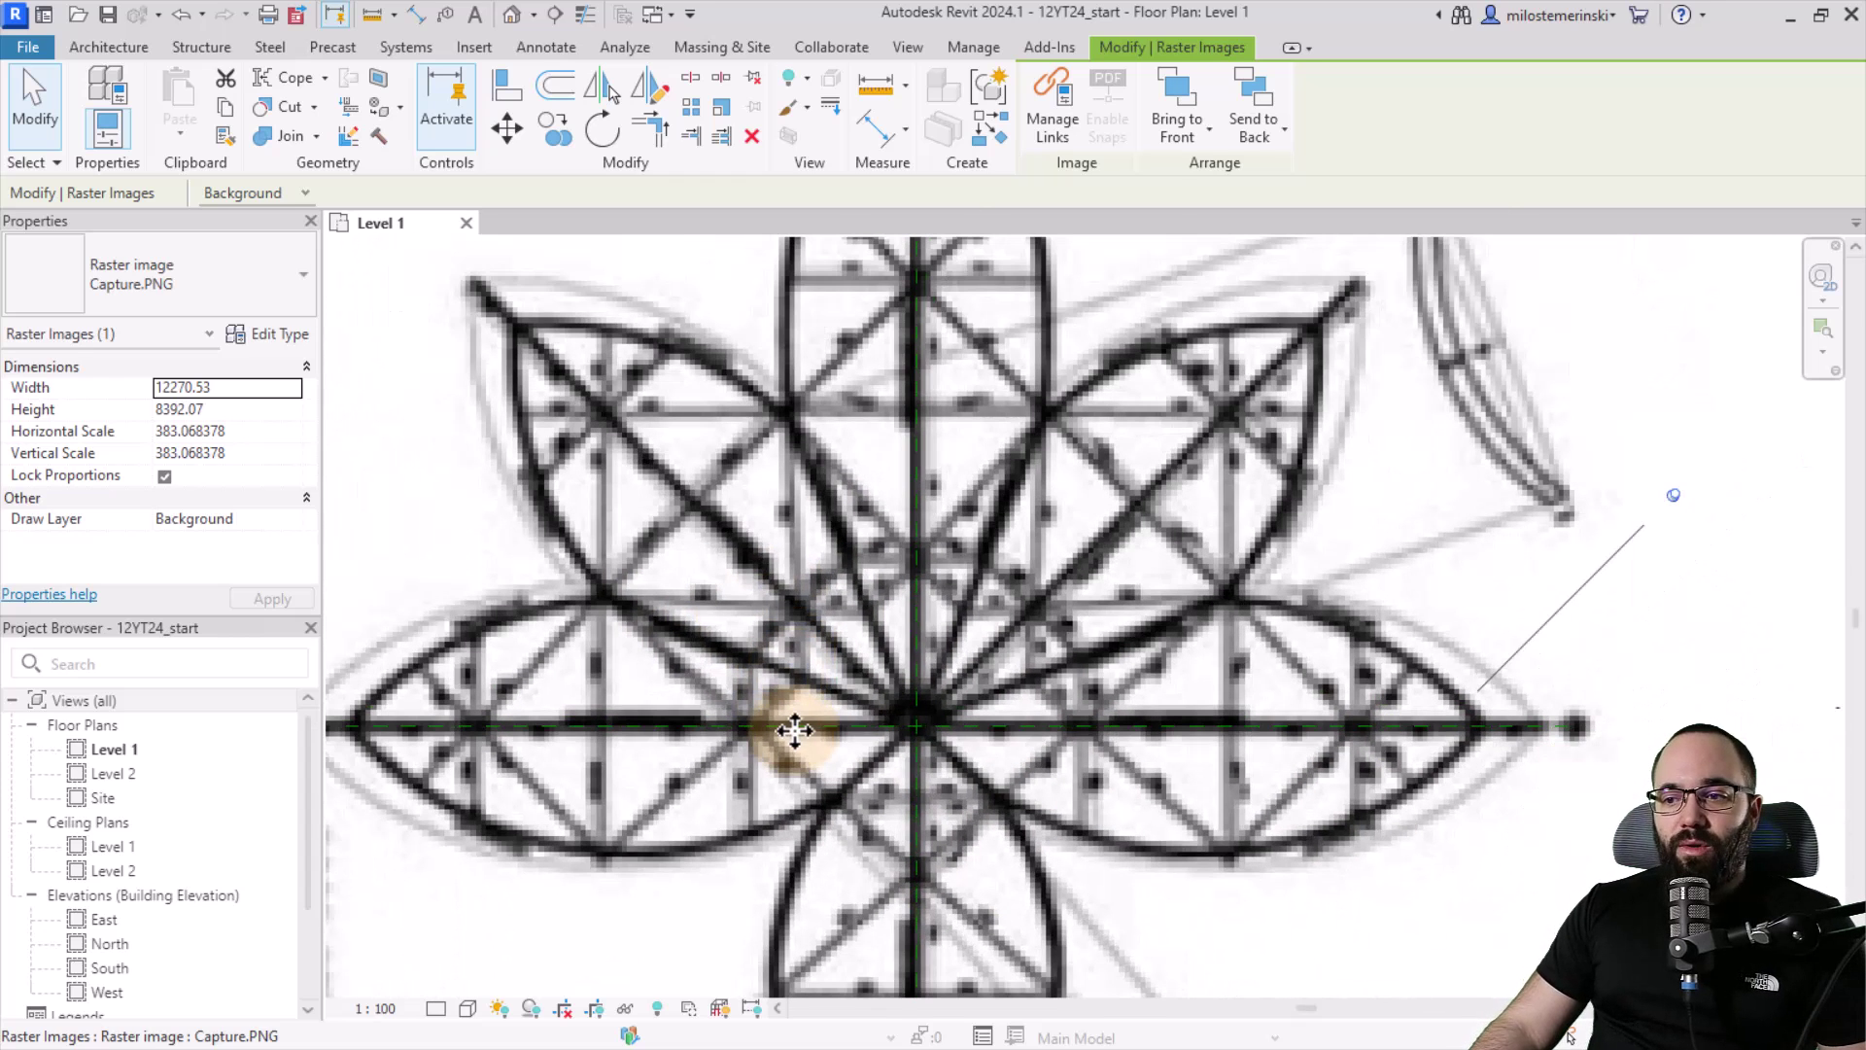
key("Escape")
left_click(914, 580)
scroll(914, 580, "down", 2)
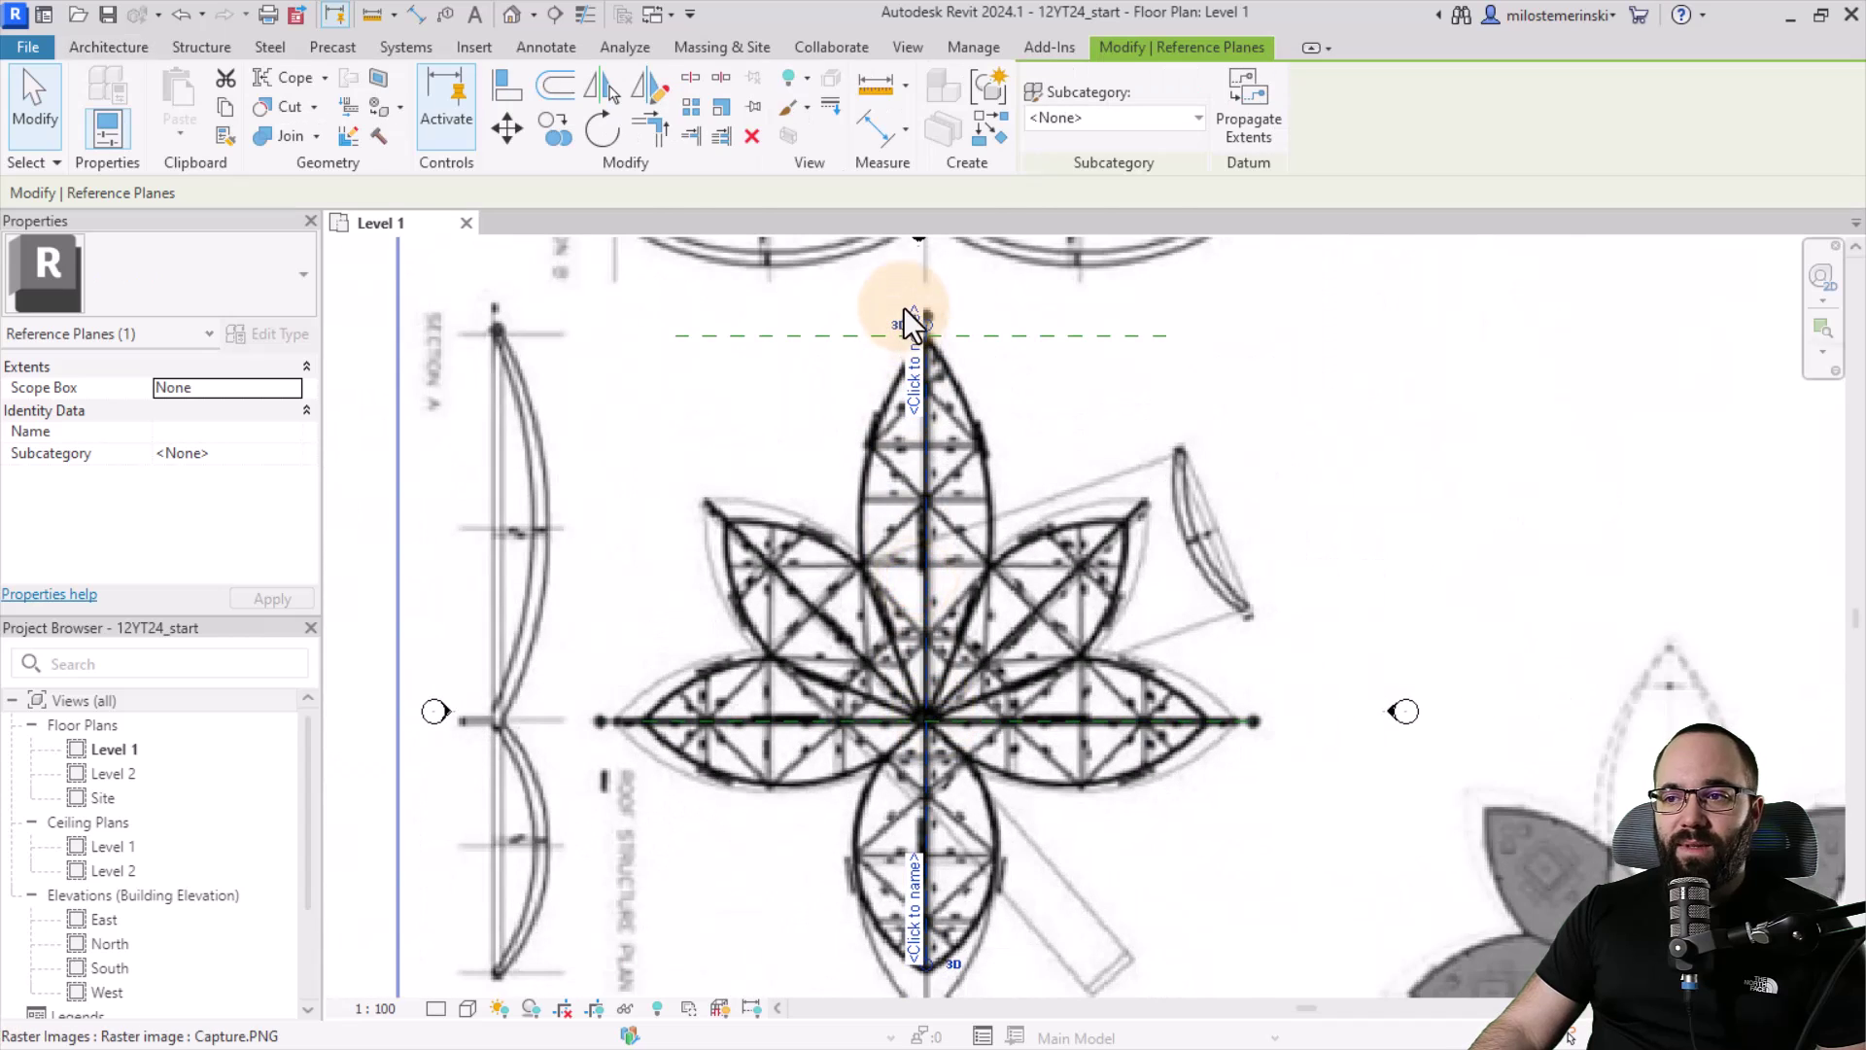
left_click(769, 720)
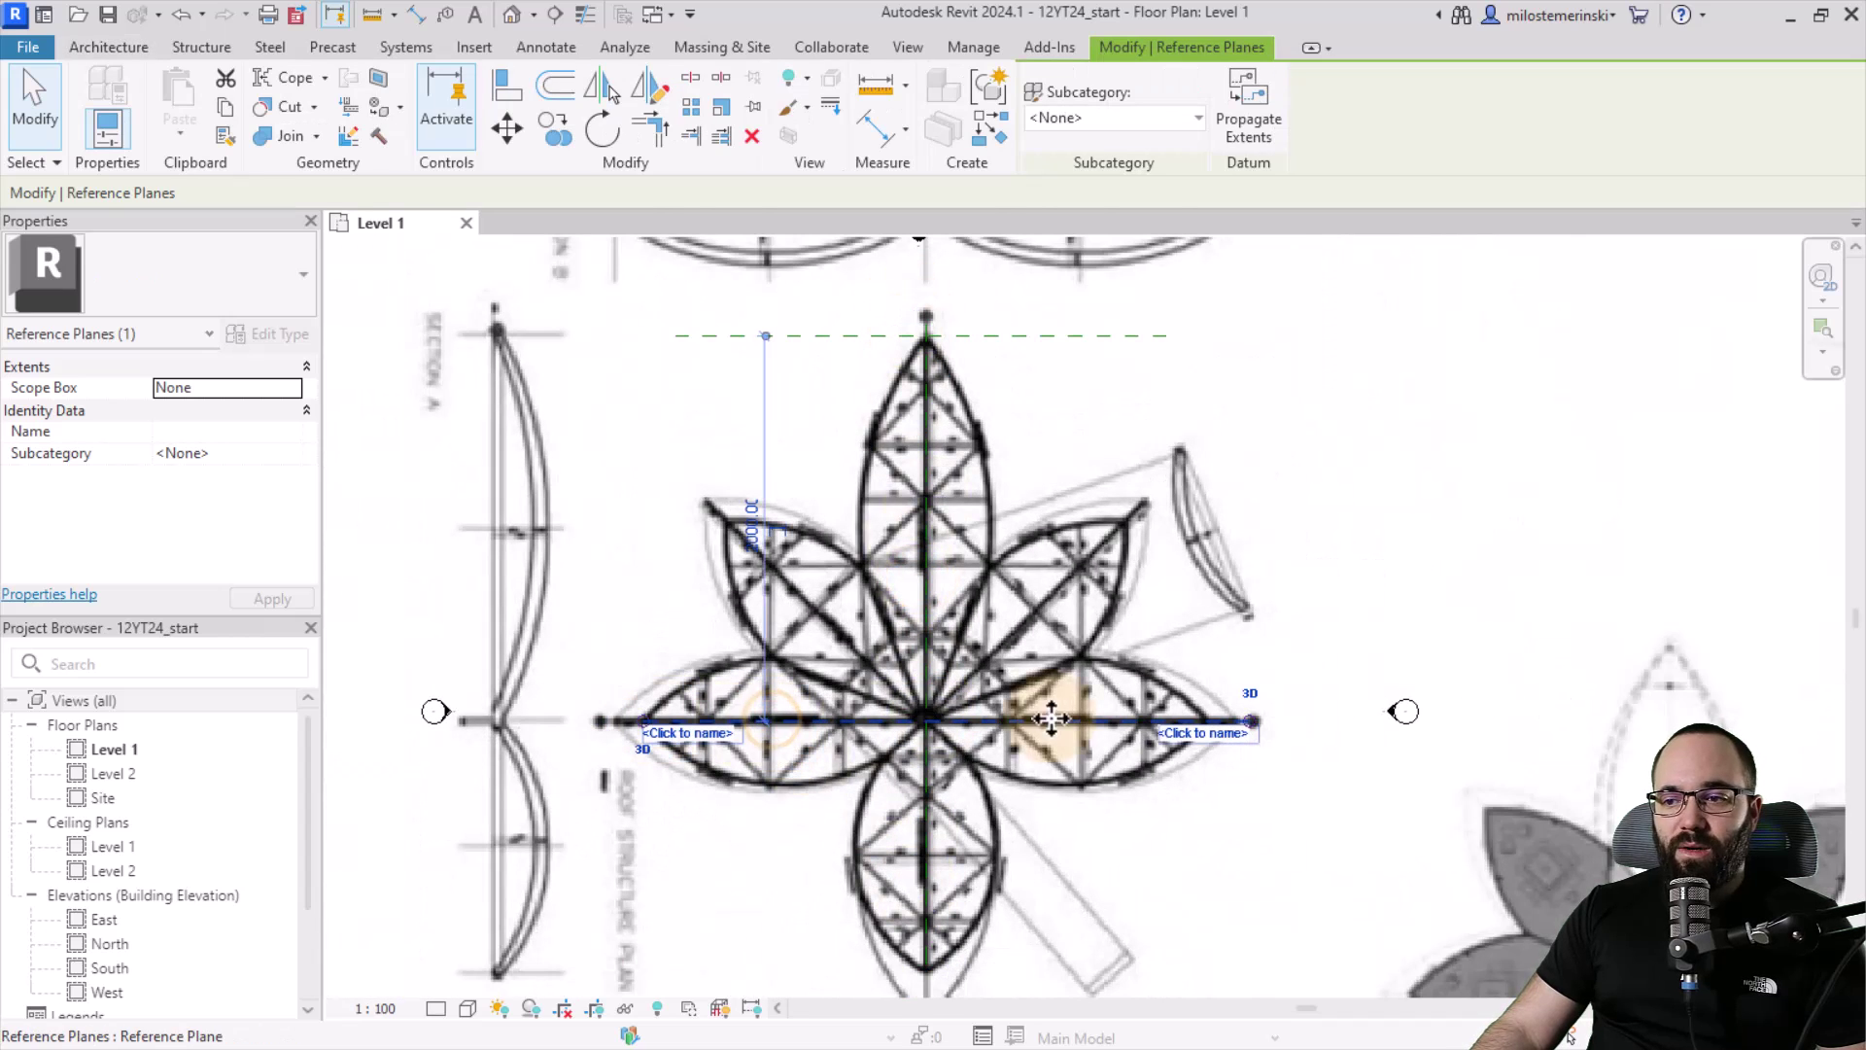
scroll(923, 700, "up", 2)
key("Escape")
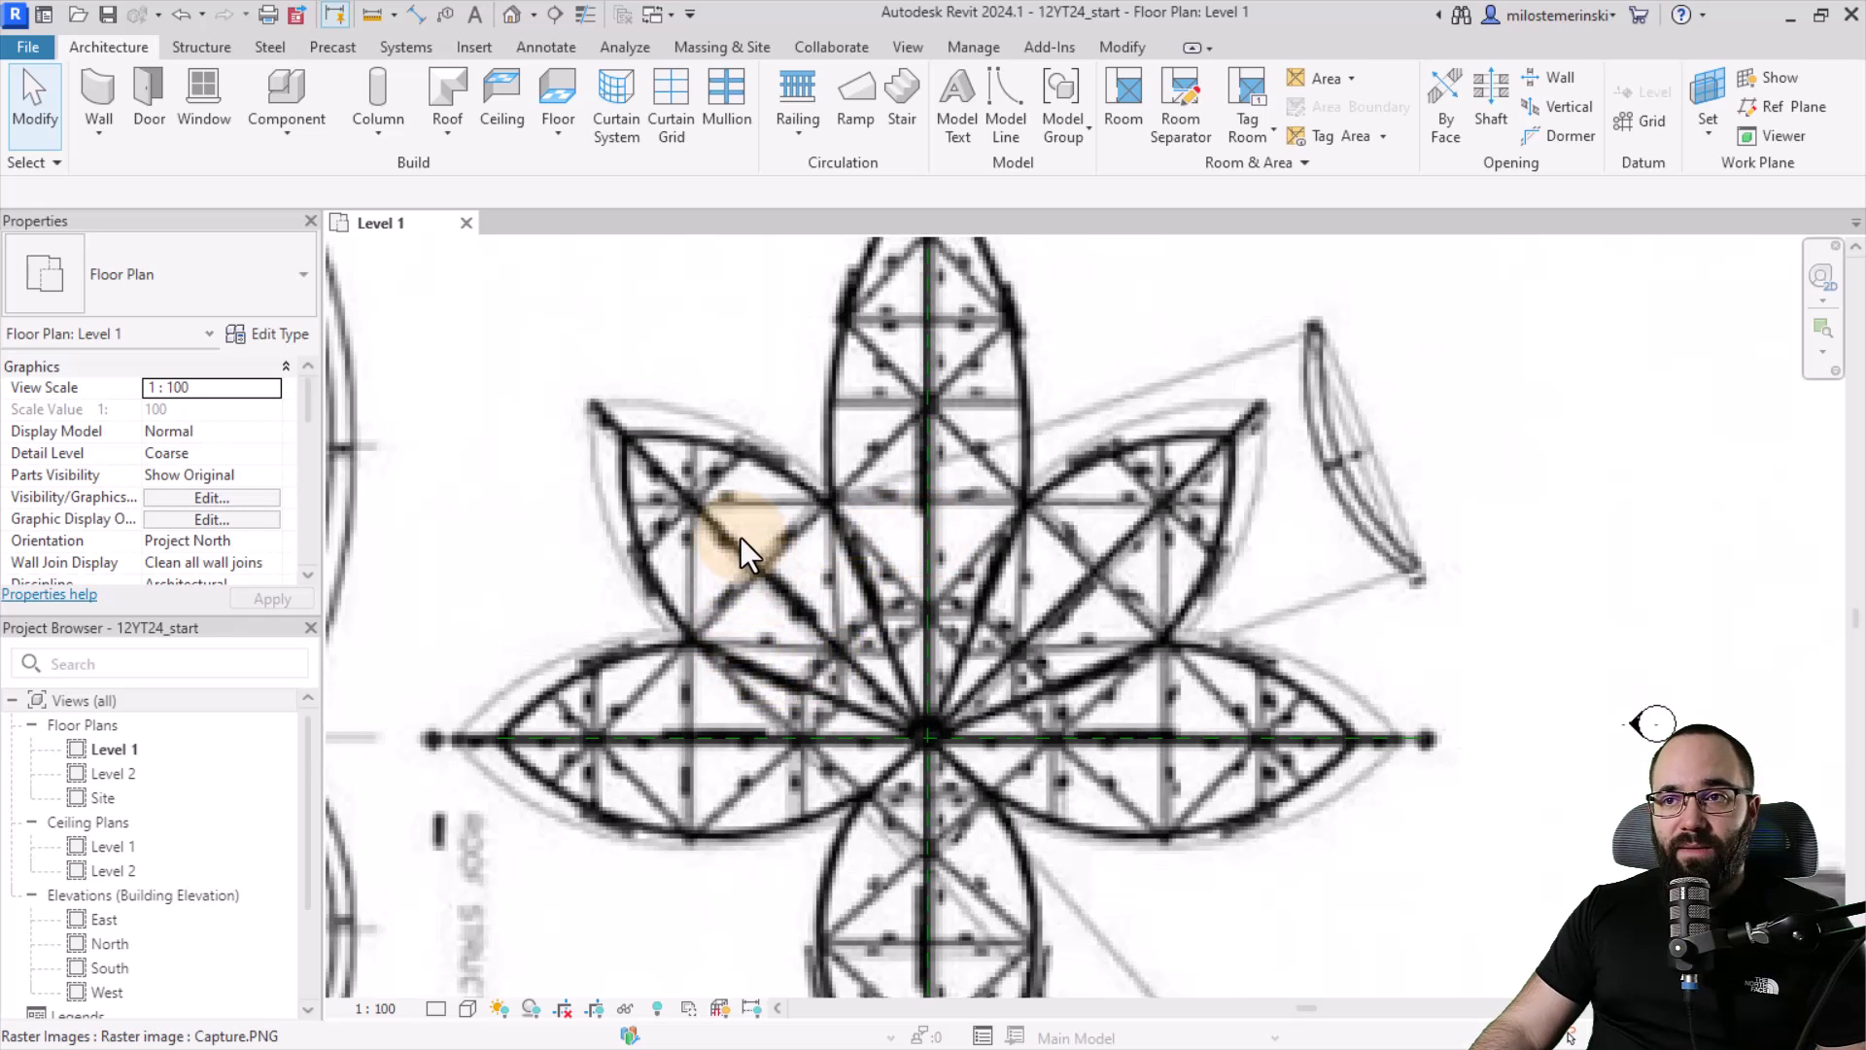
Draw a reference plane from the flower centre toward the upper-left petal at 22.5°
left_click(1775, 104)
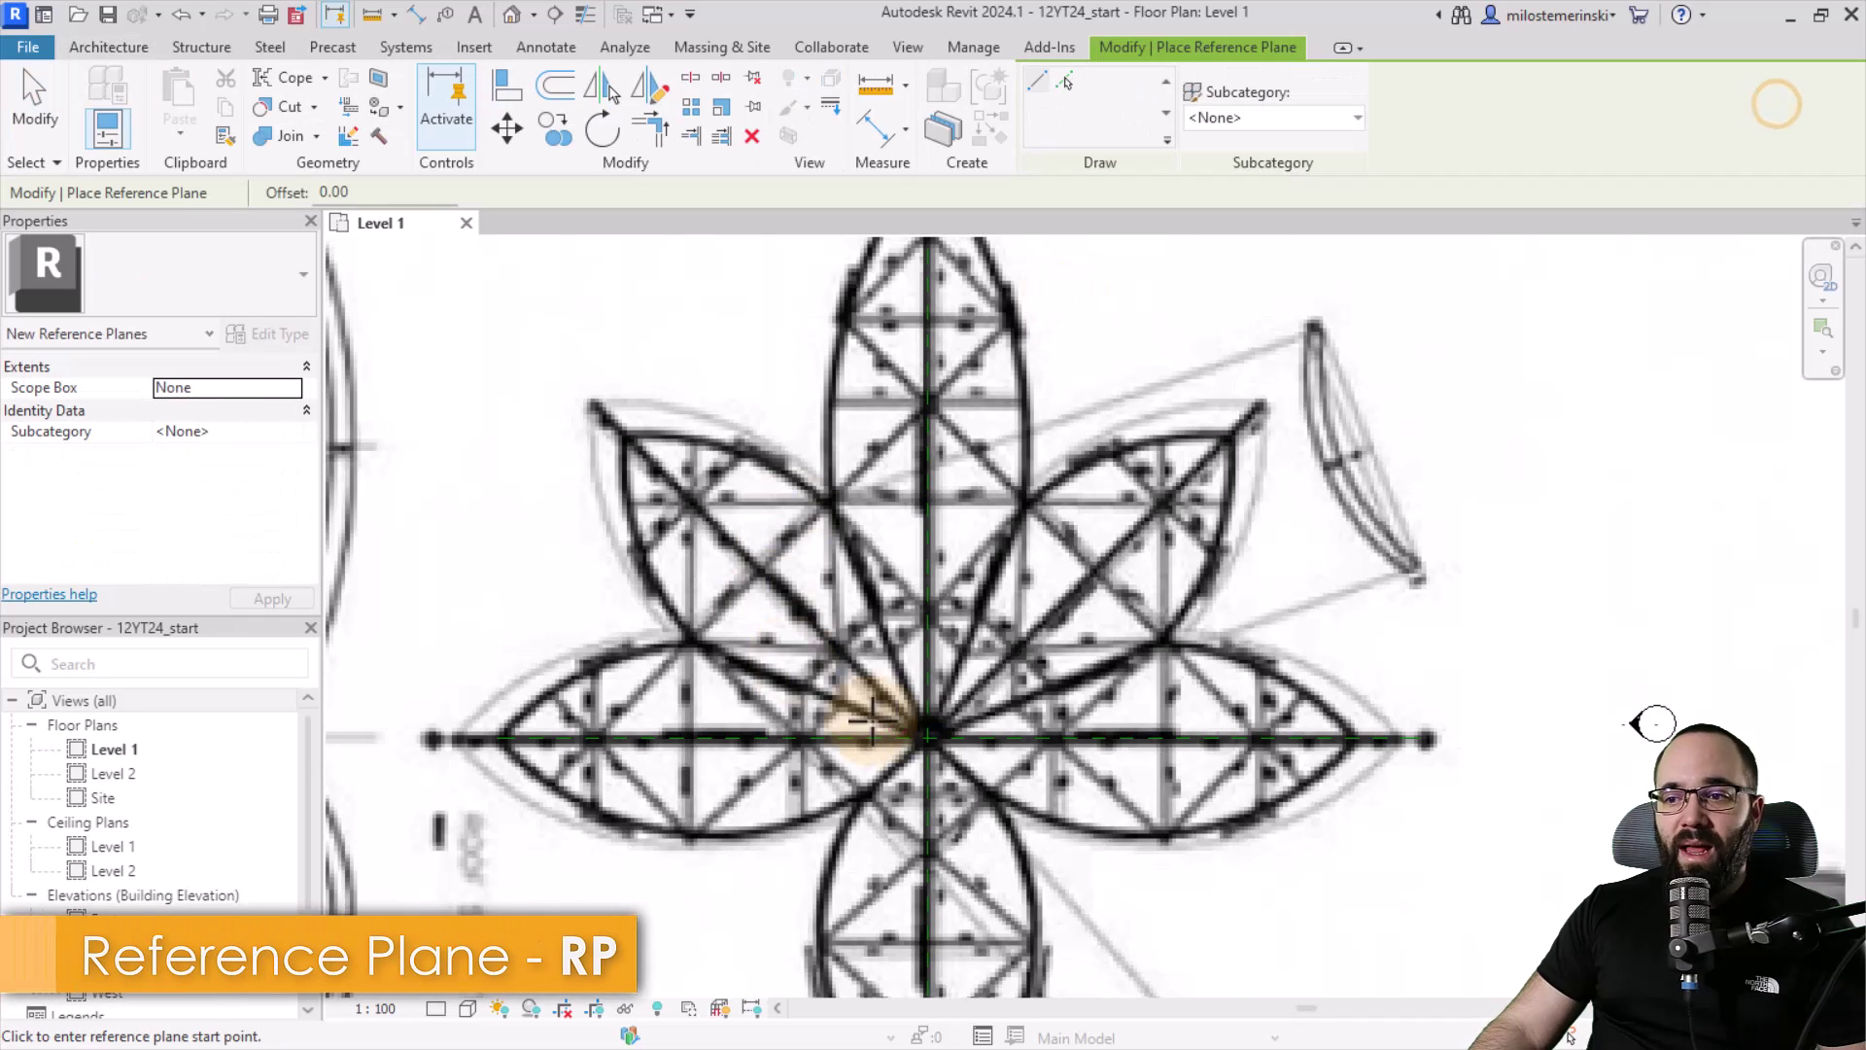
left_click(926, 736)
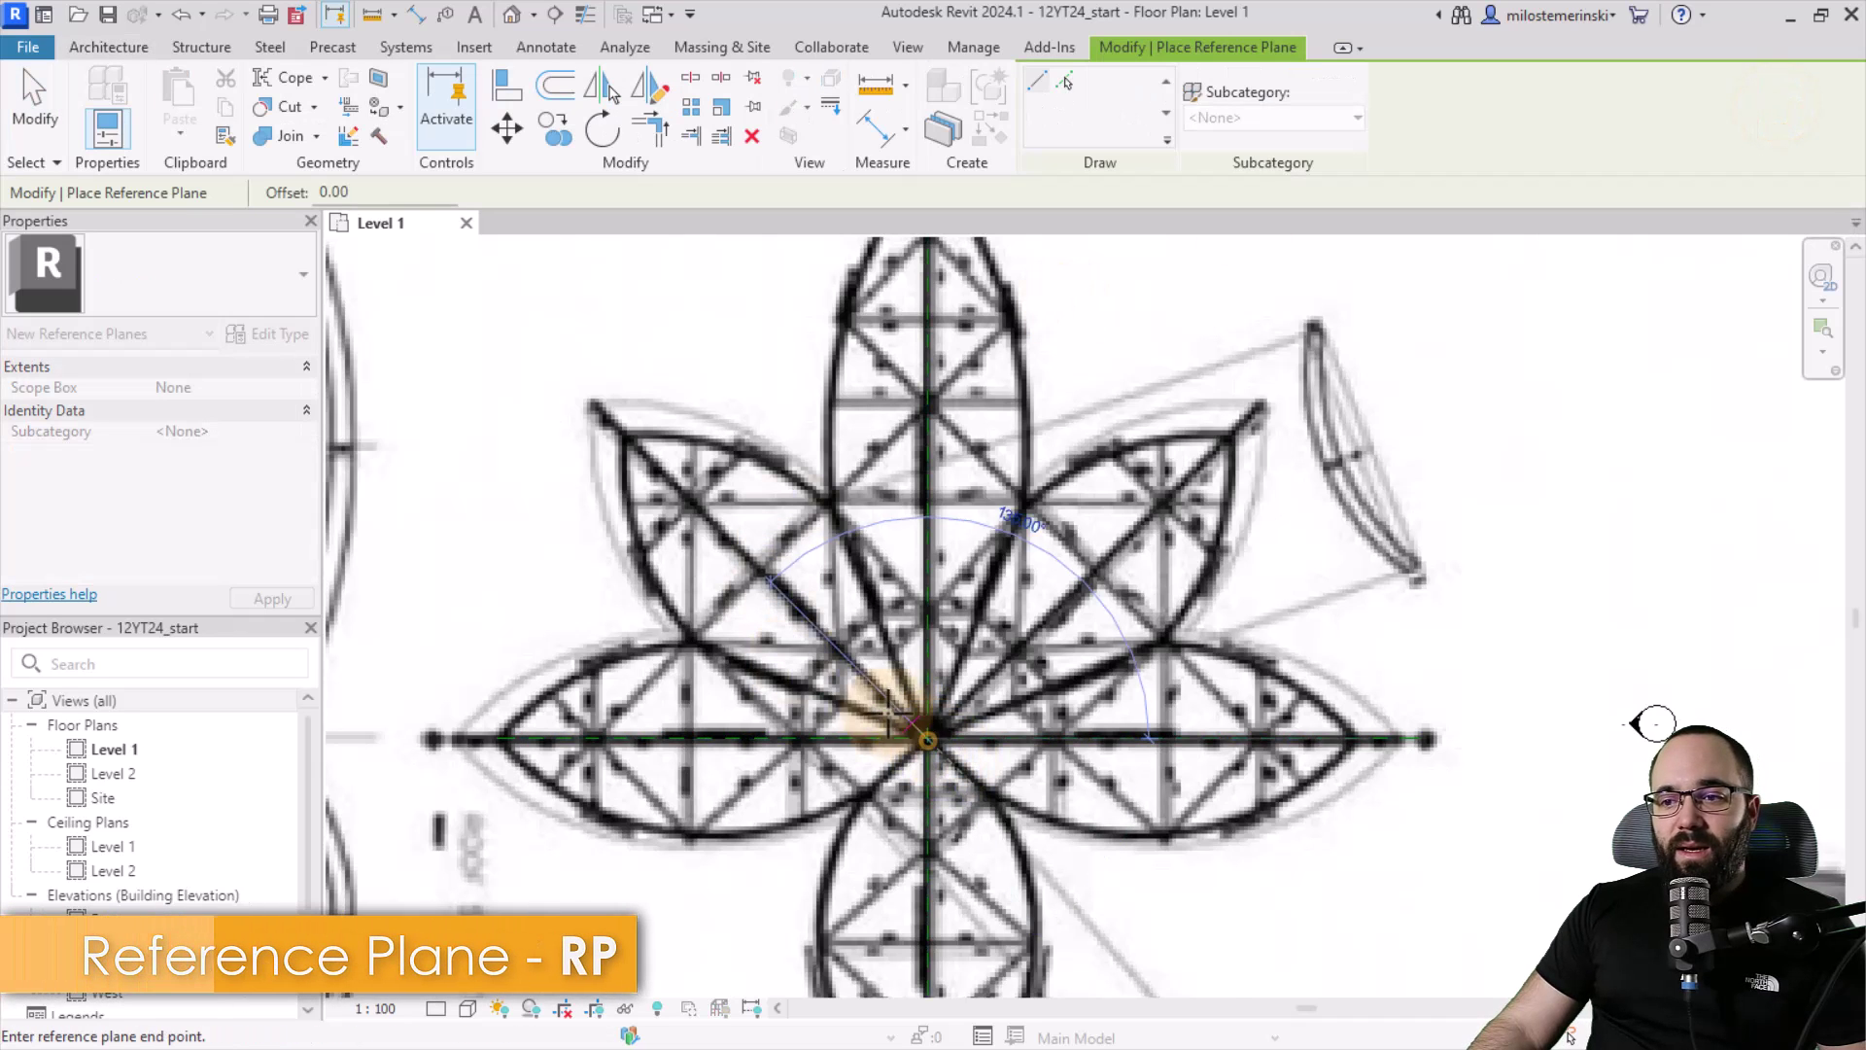
left_click(638, 620)
key("Escape")
key("Escape")
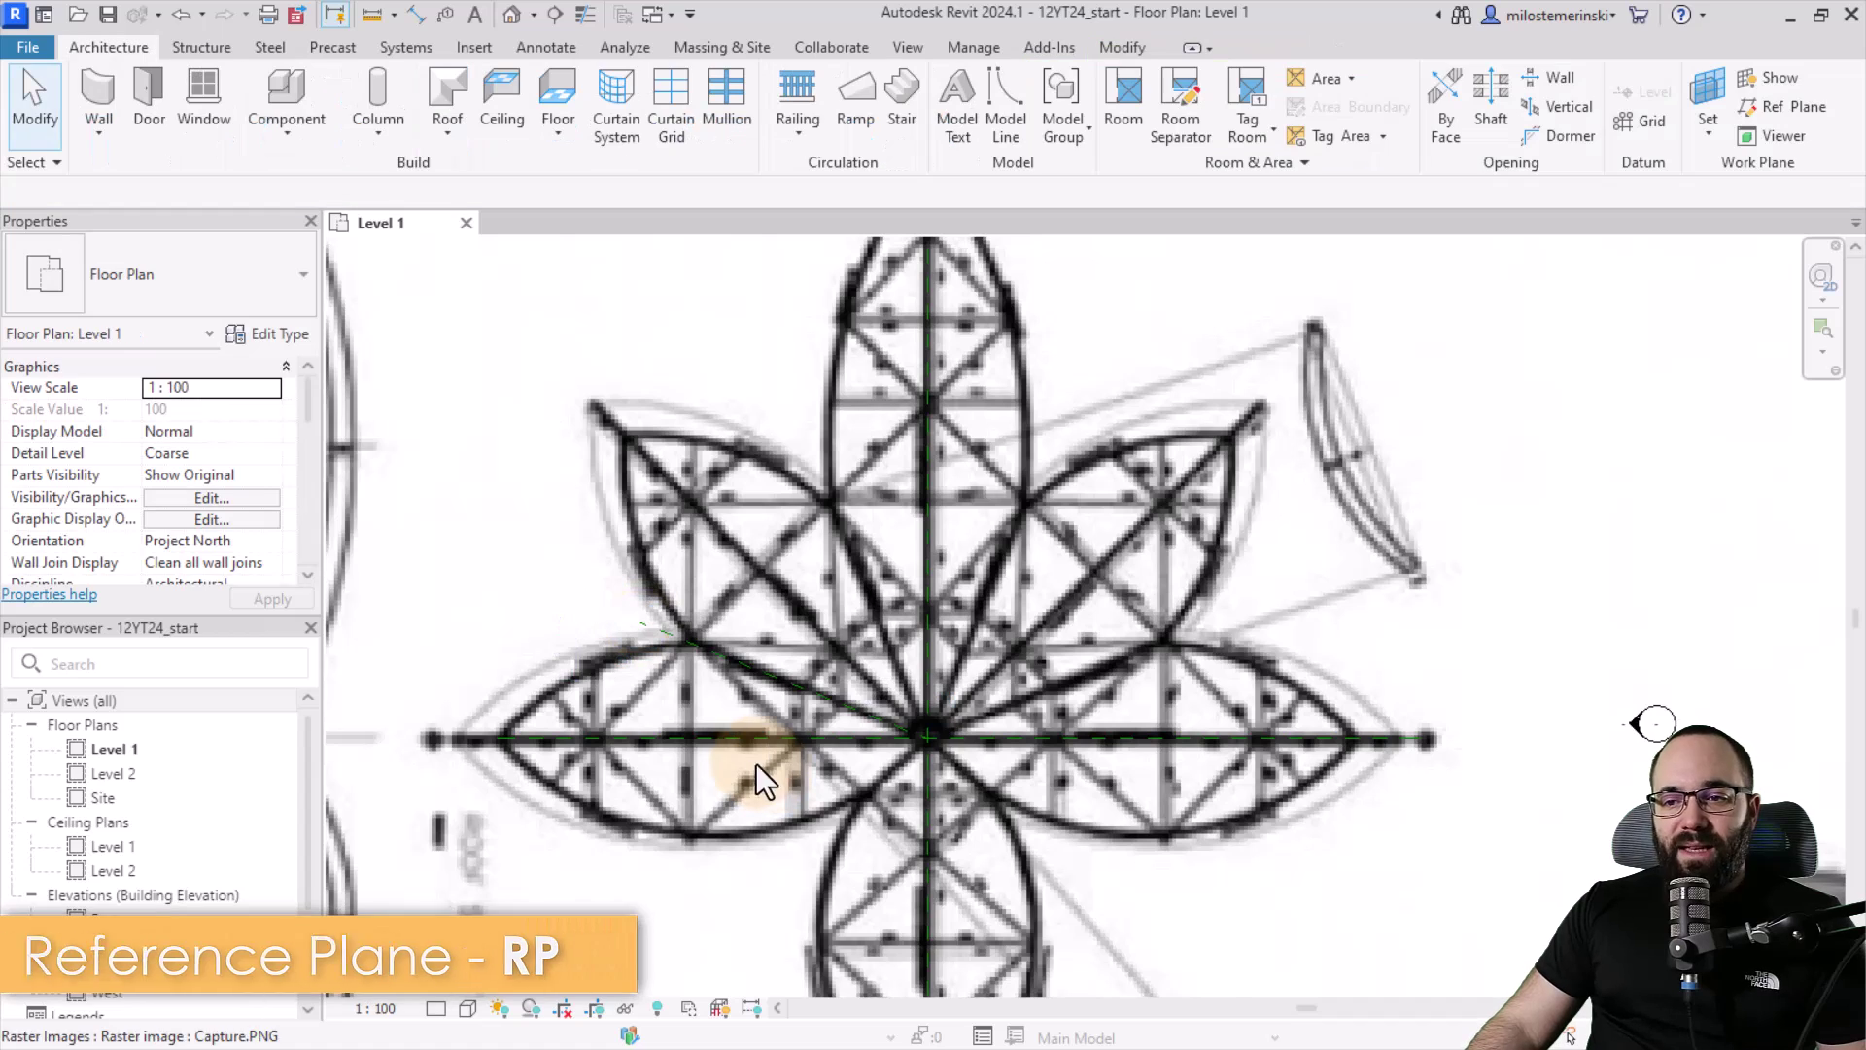
left_click(642, 623)
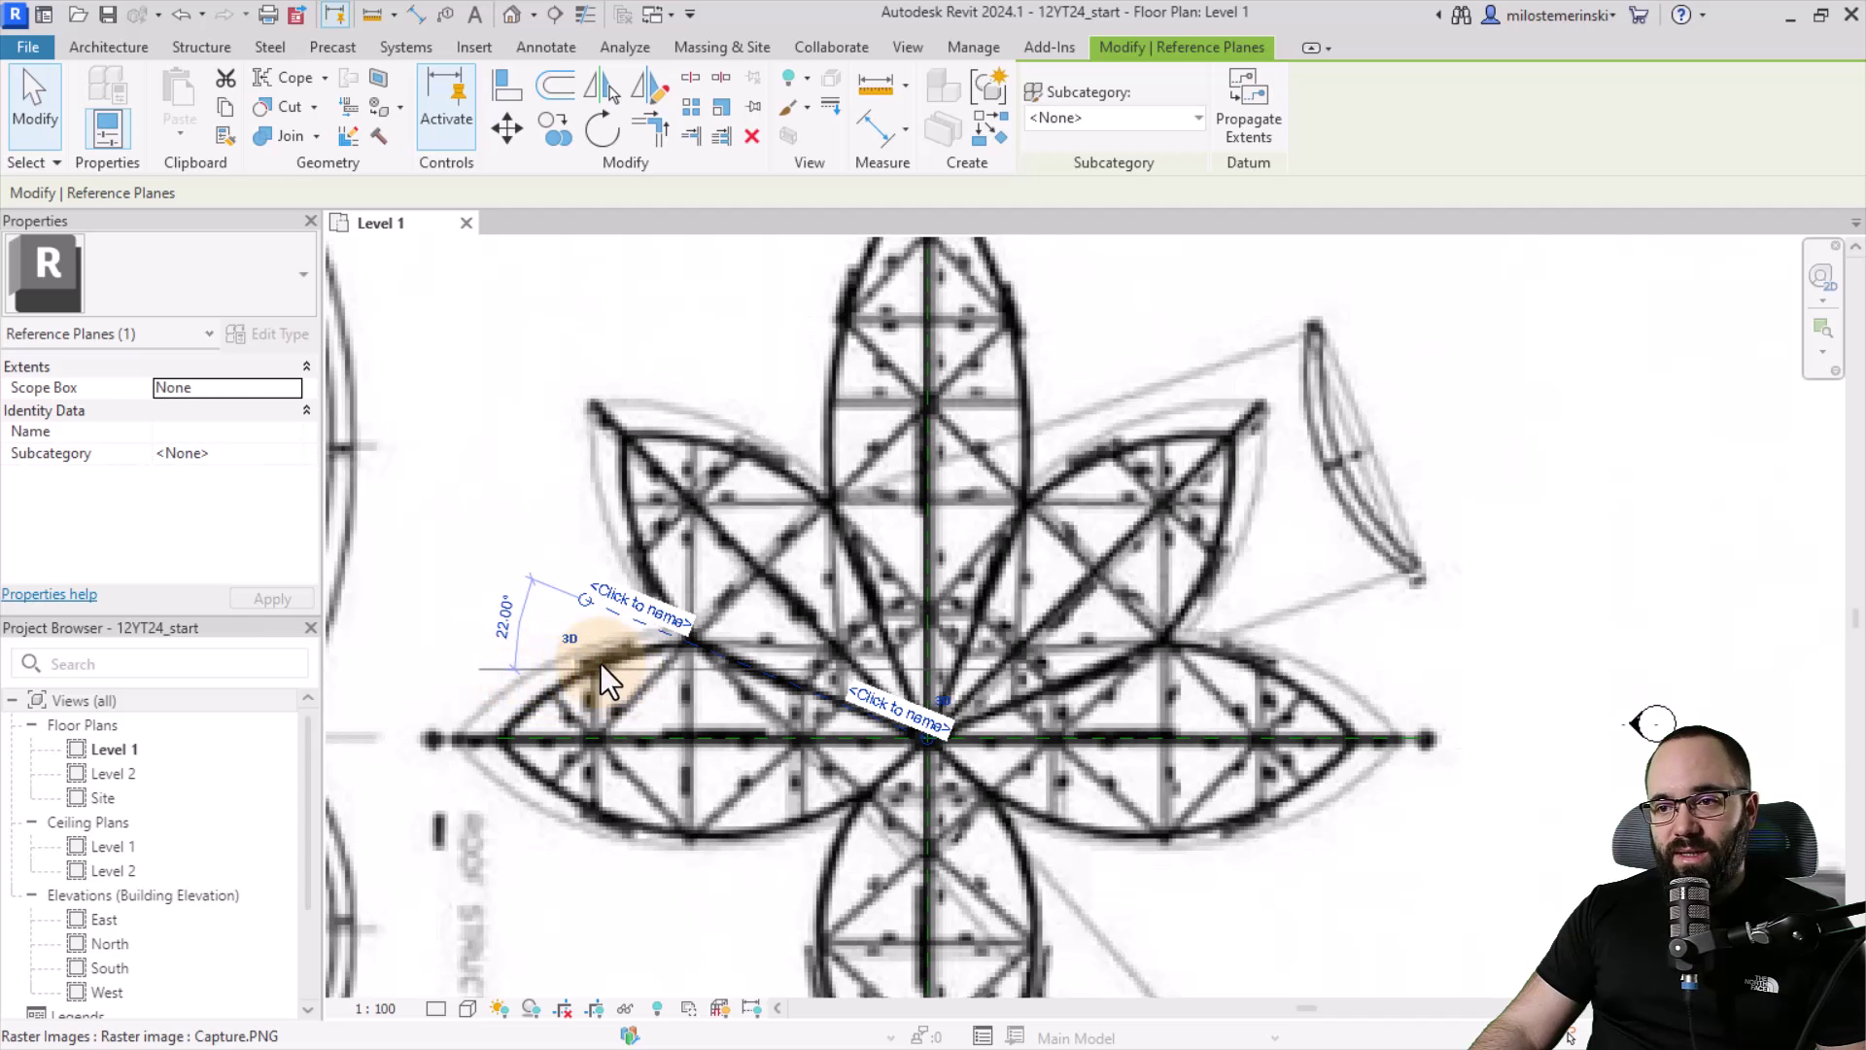
left_click(507, 620)
type("22.5")
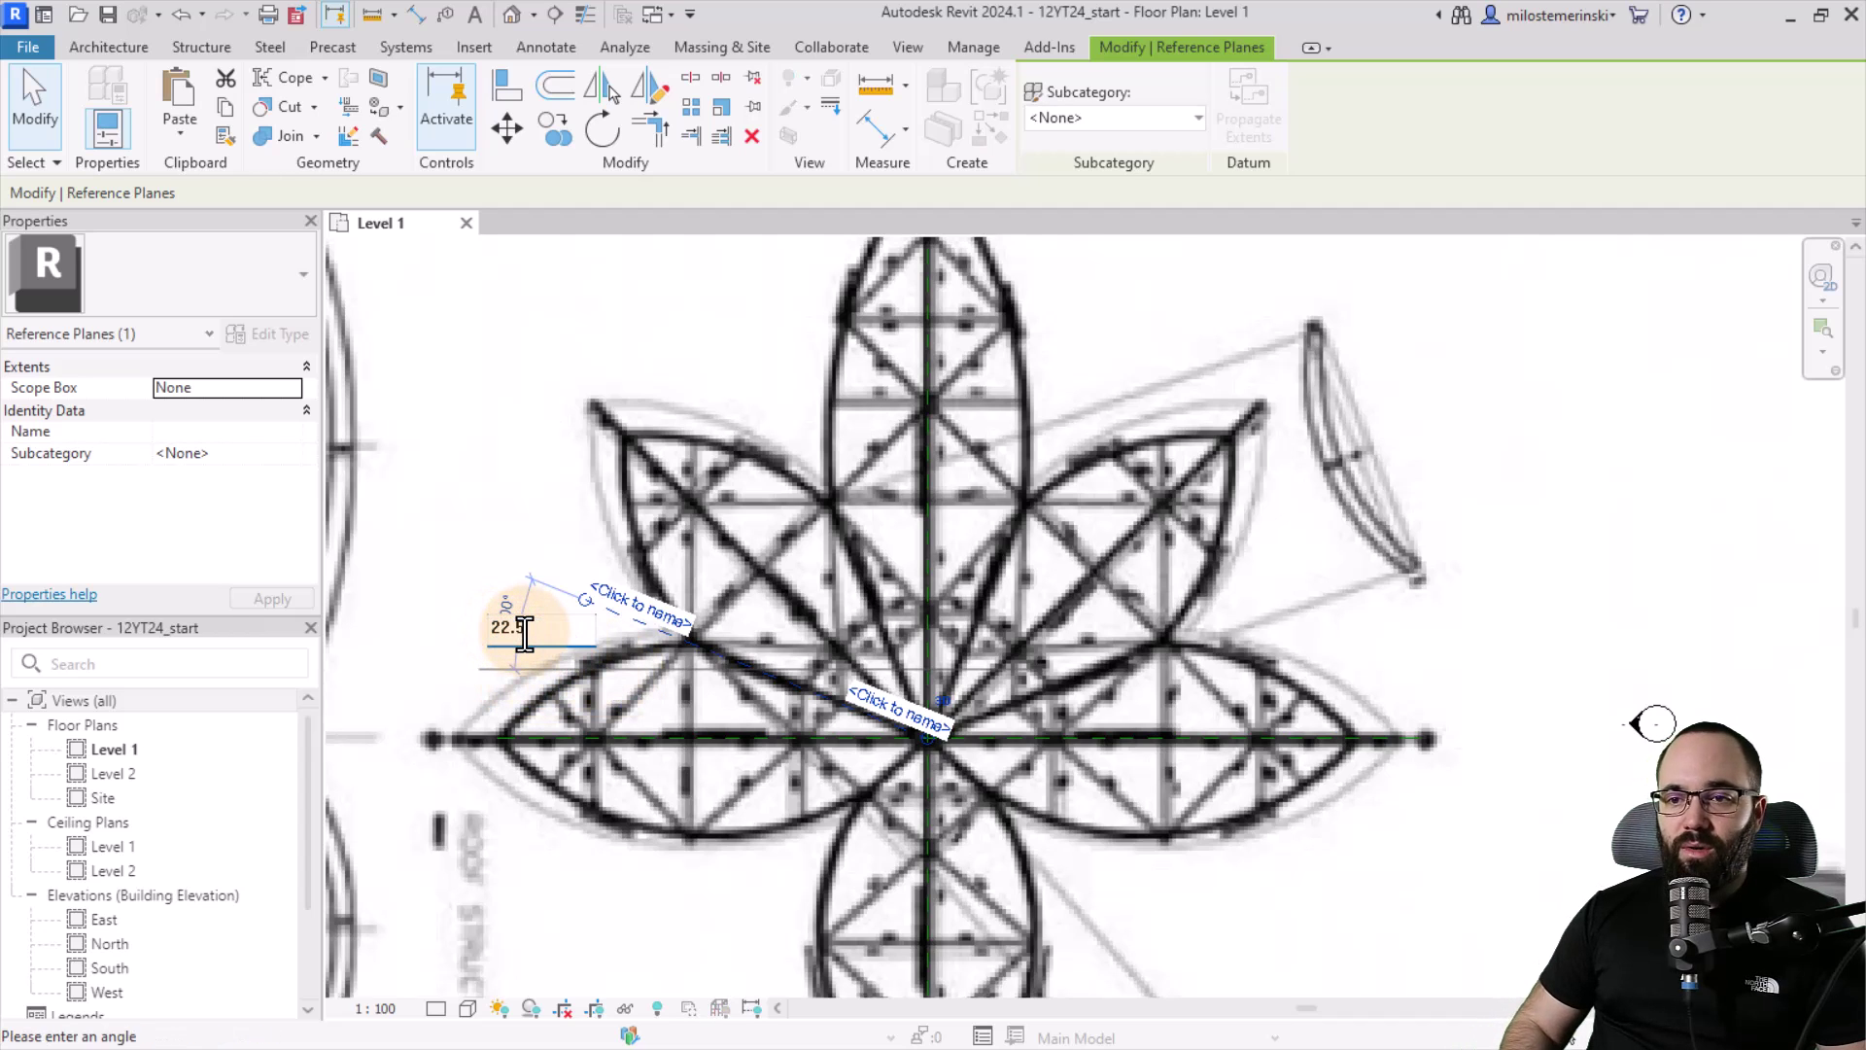
key("Return")
scroll(907, 681, "up", 5)
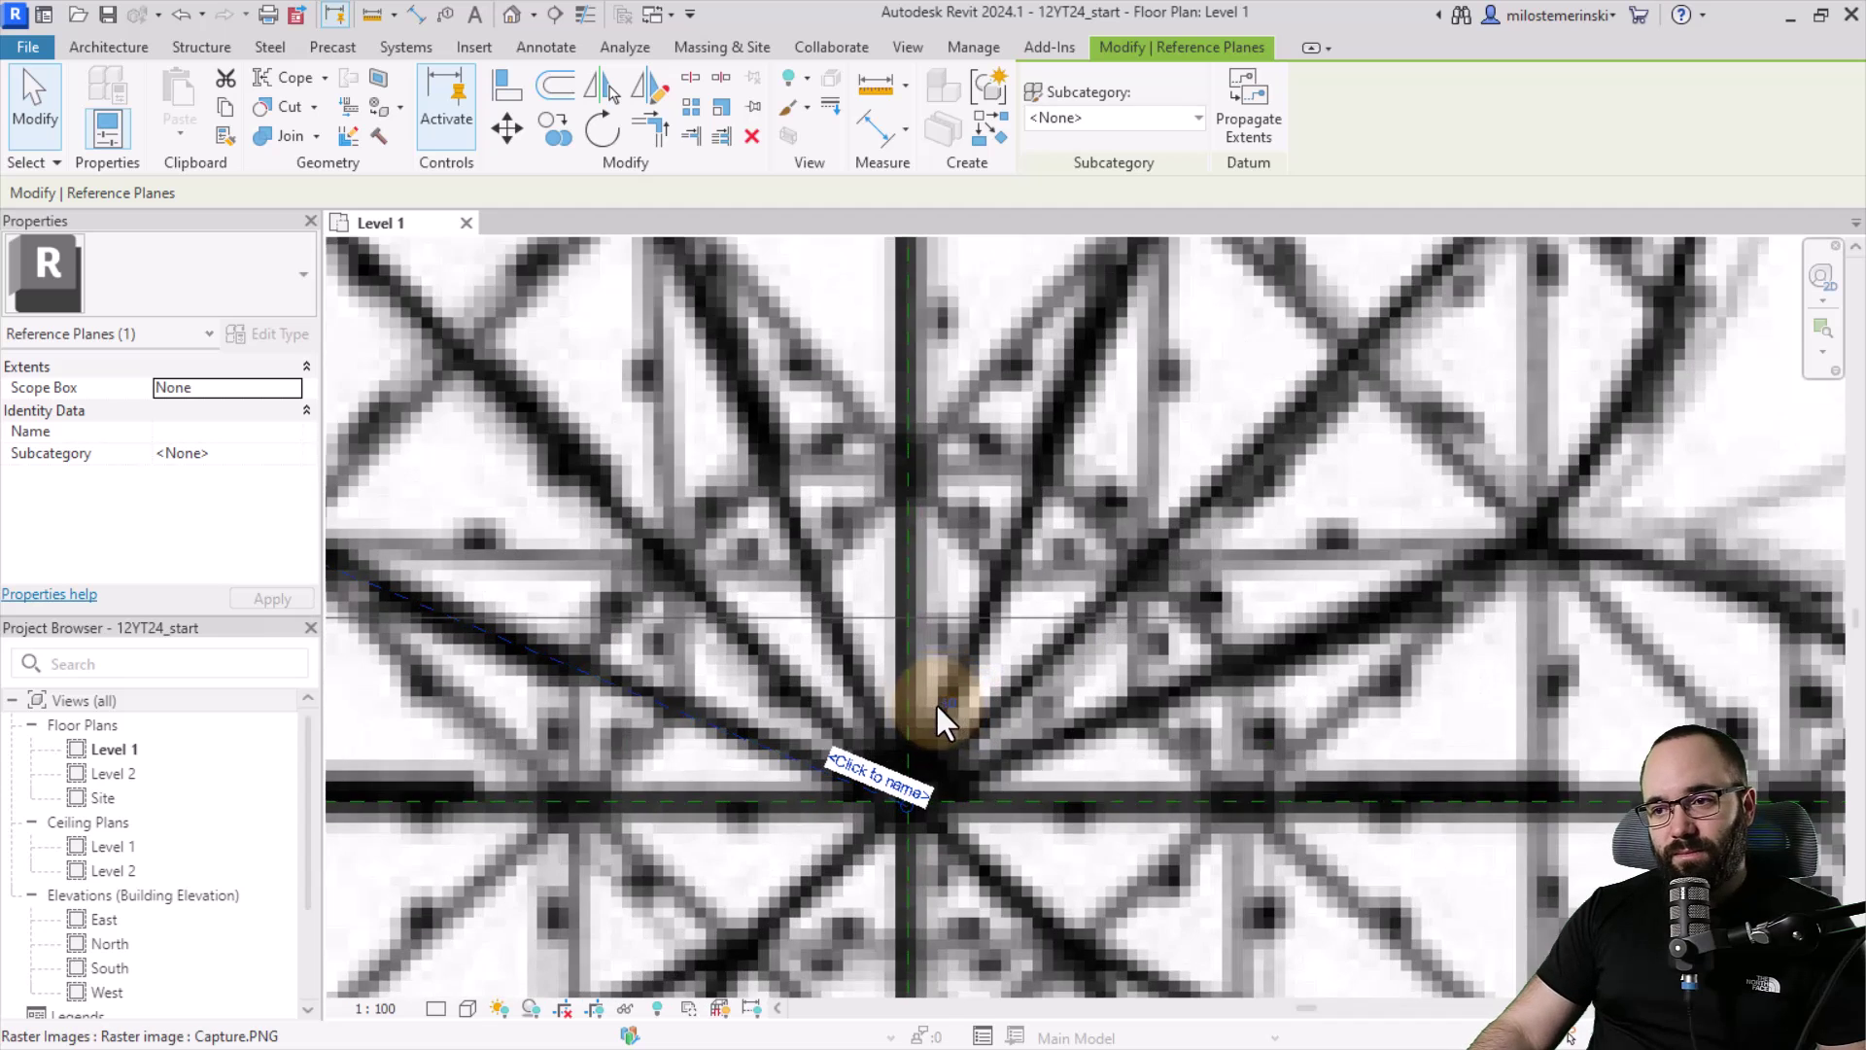
scroll(935, 710, "up", 3)
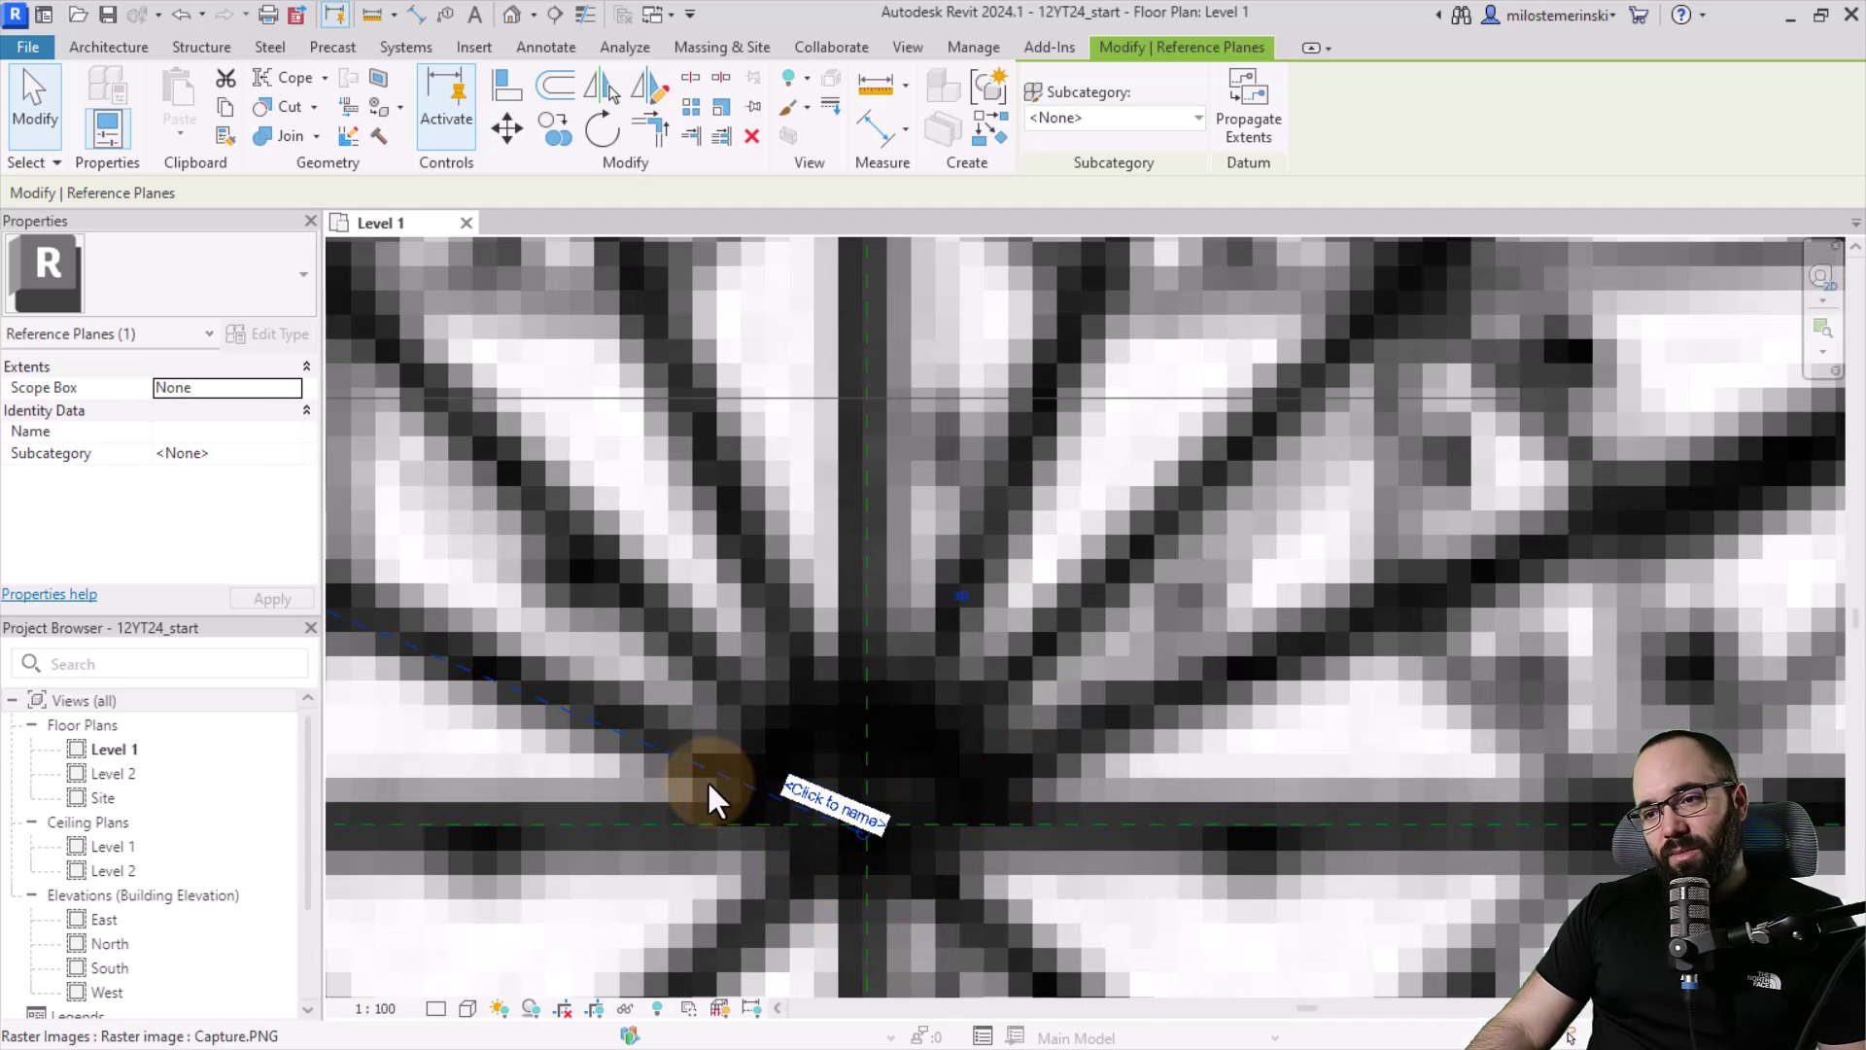
Move the diagonal reference plane onto the flower's centre point
left_click(506, 128)
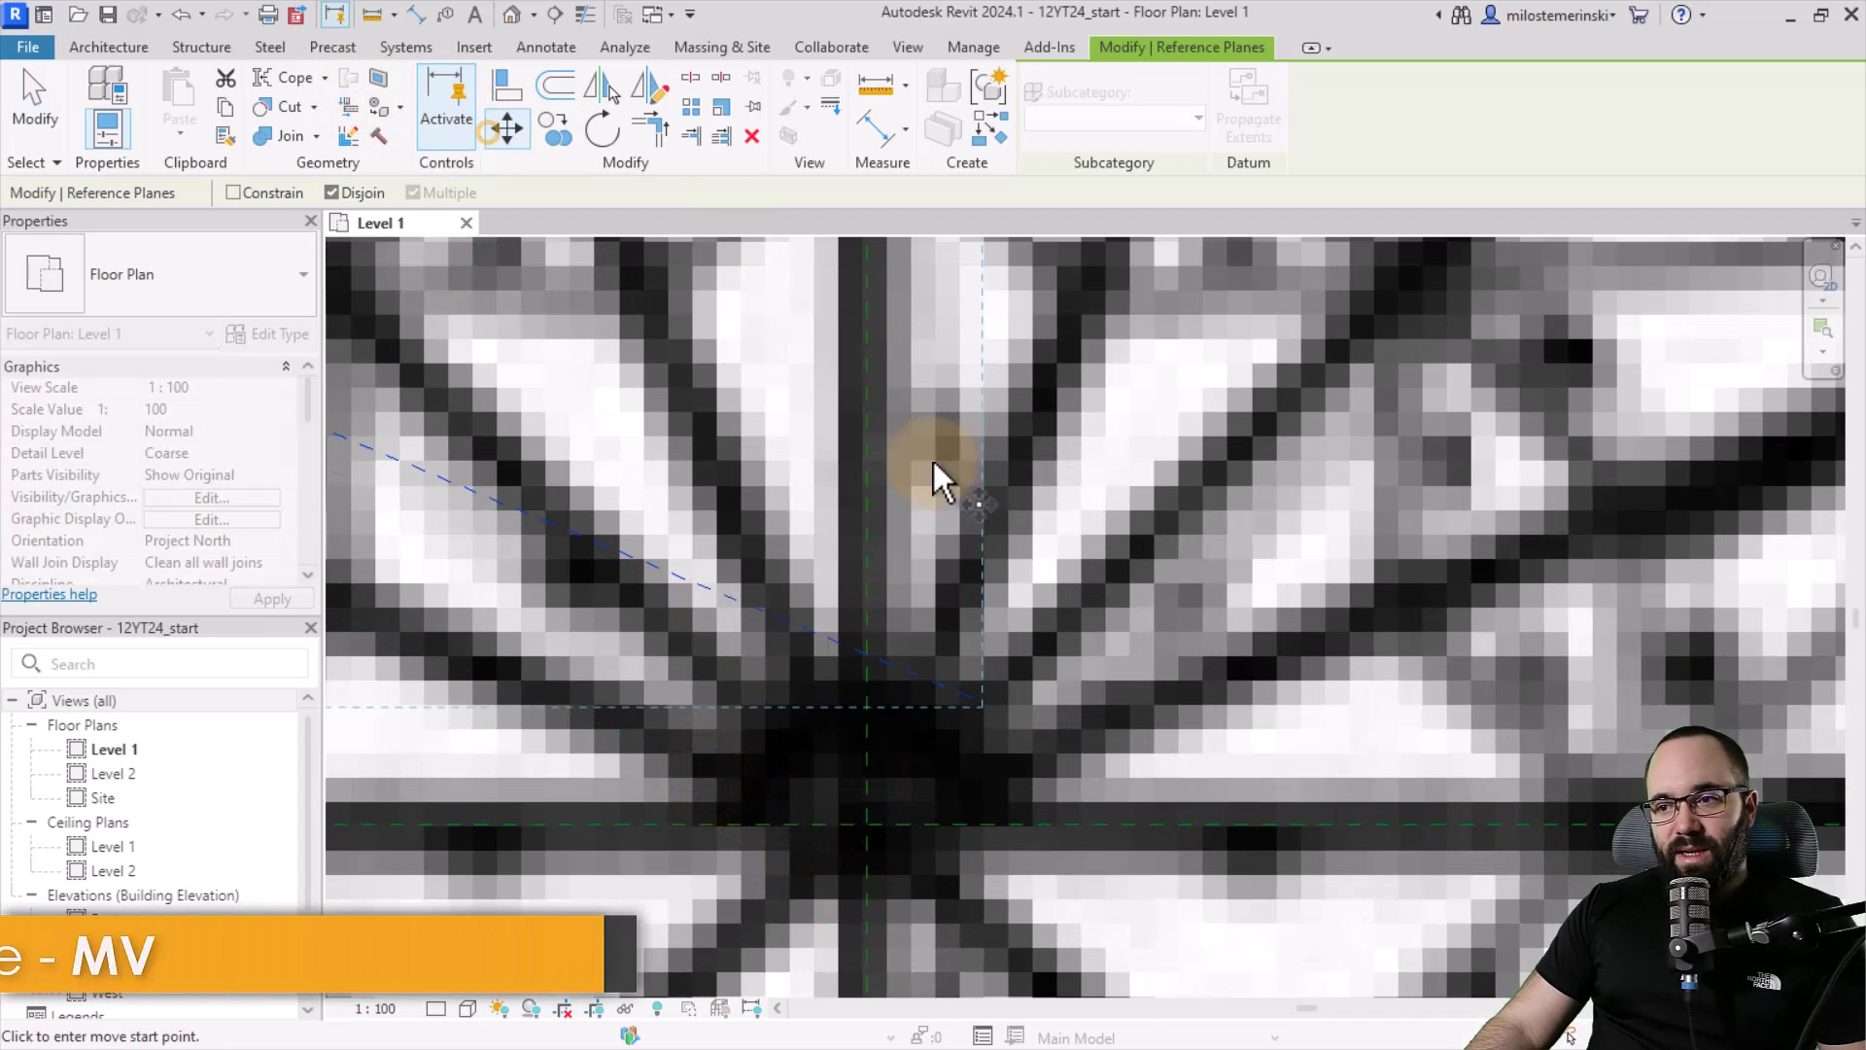
left_click(971, 701)
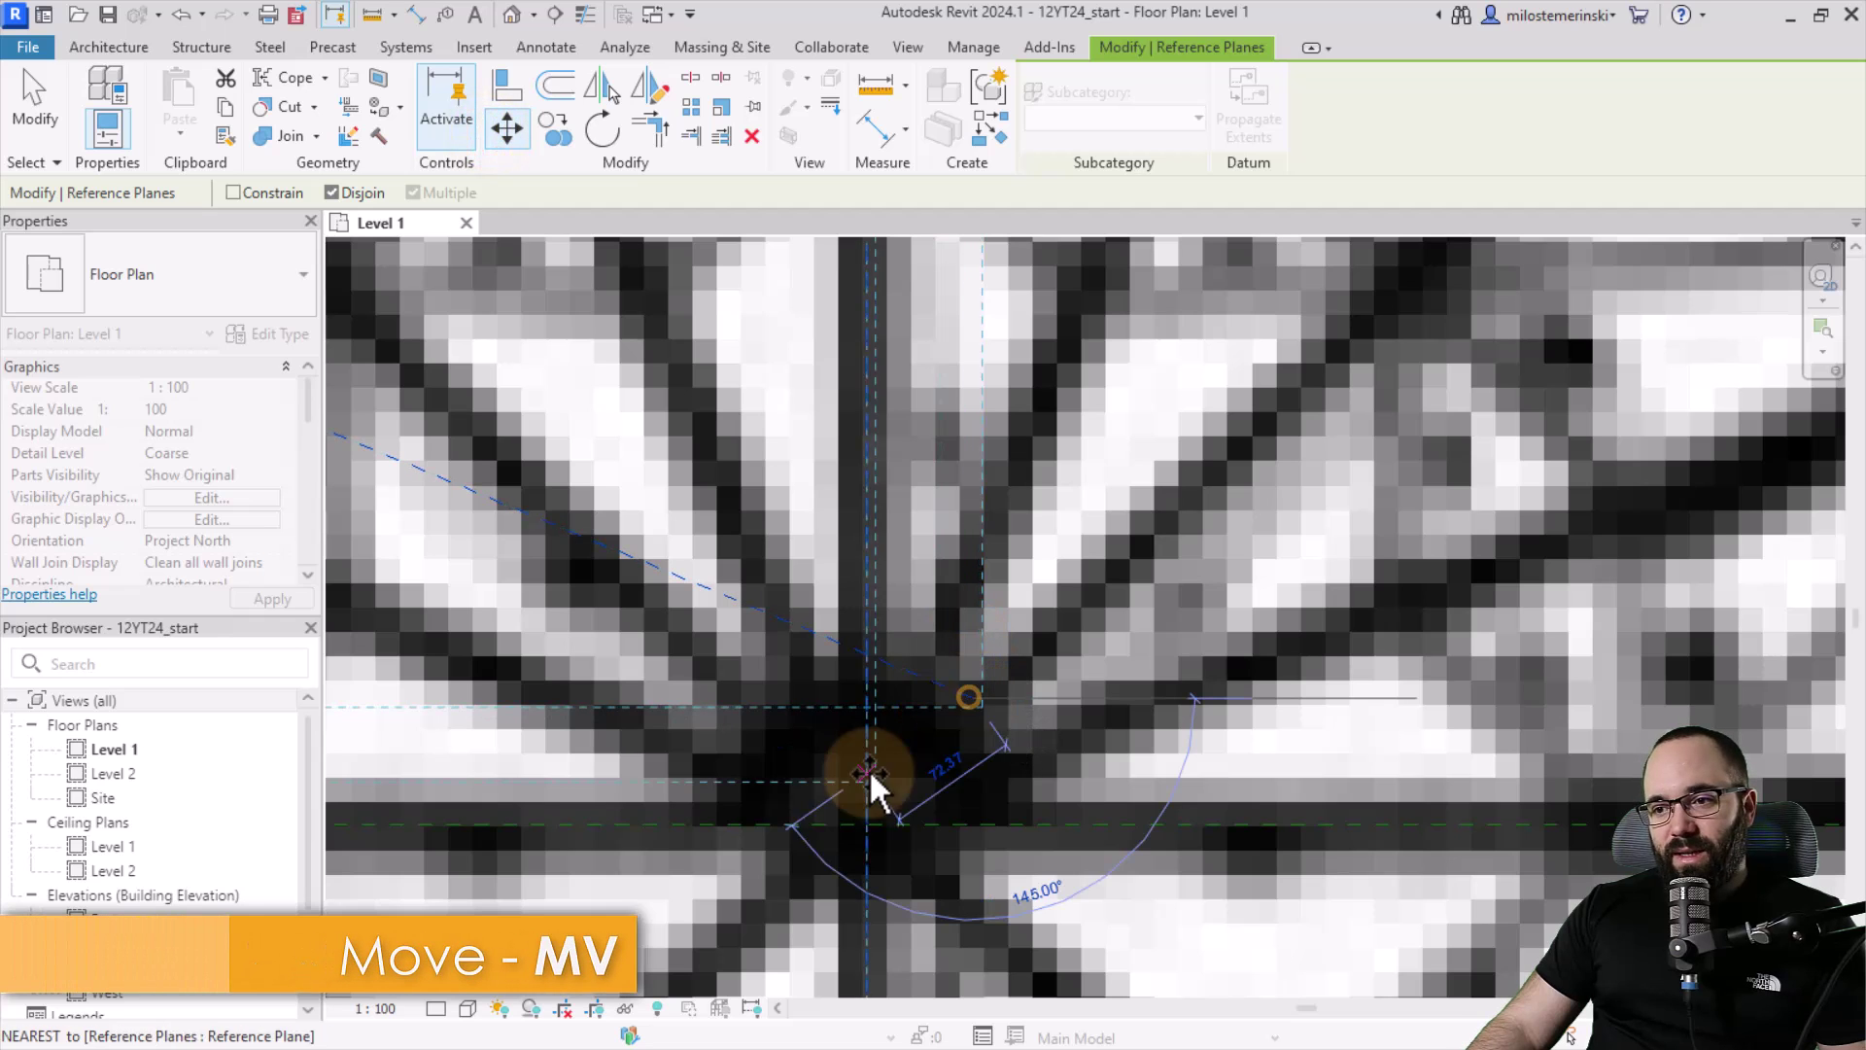
left_click(867, 833)
scroll(1056, 807, "down", 3)
scroll(1030, 827, "up", 2)
key("Escape")
scroll(1031, 811, "up", 4)
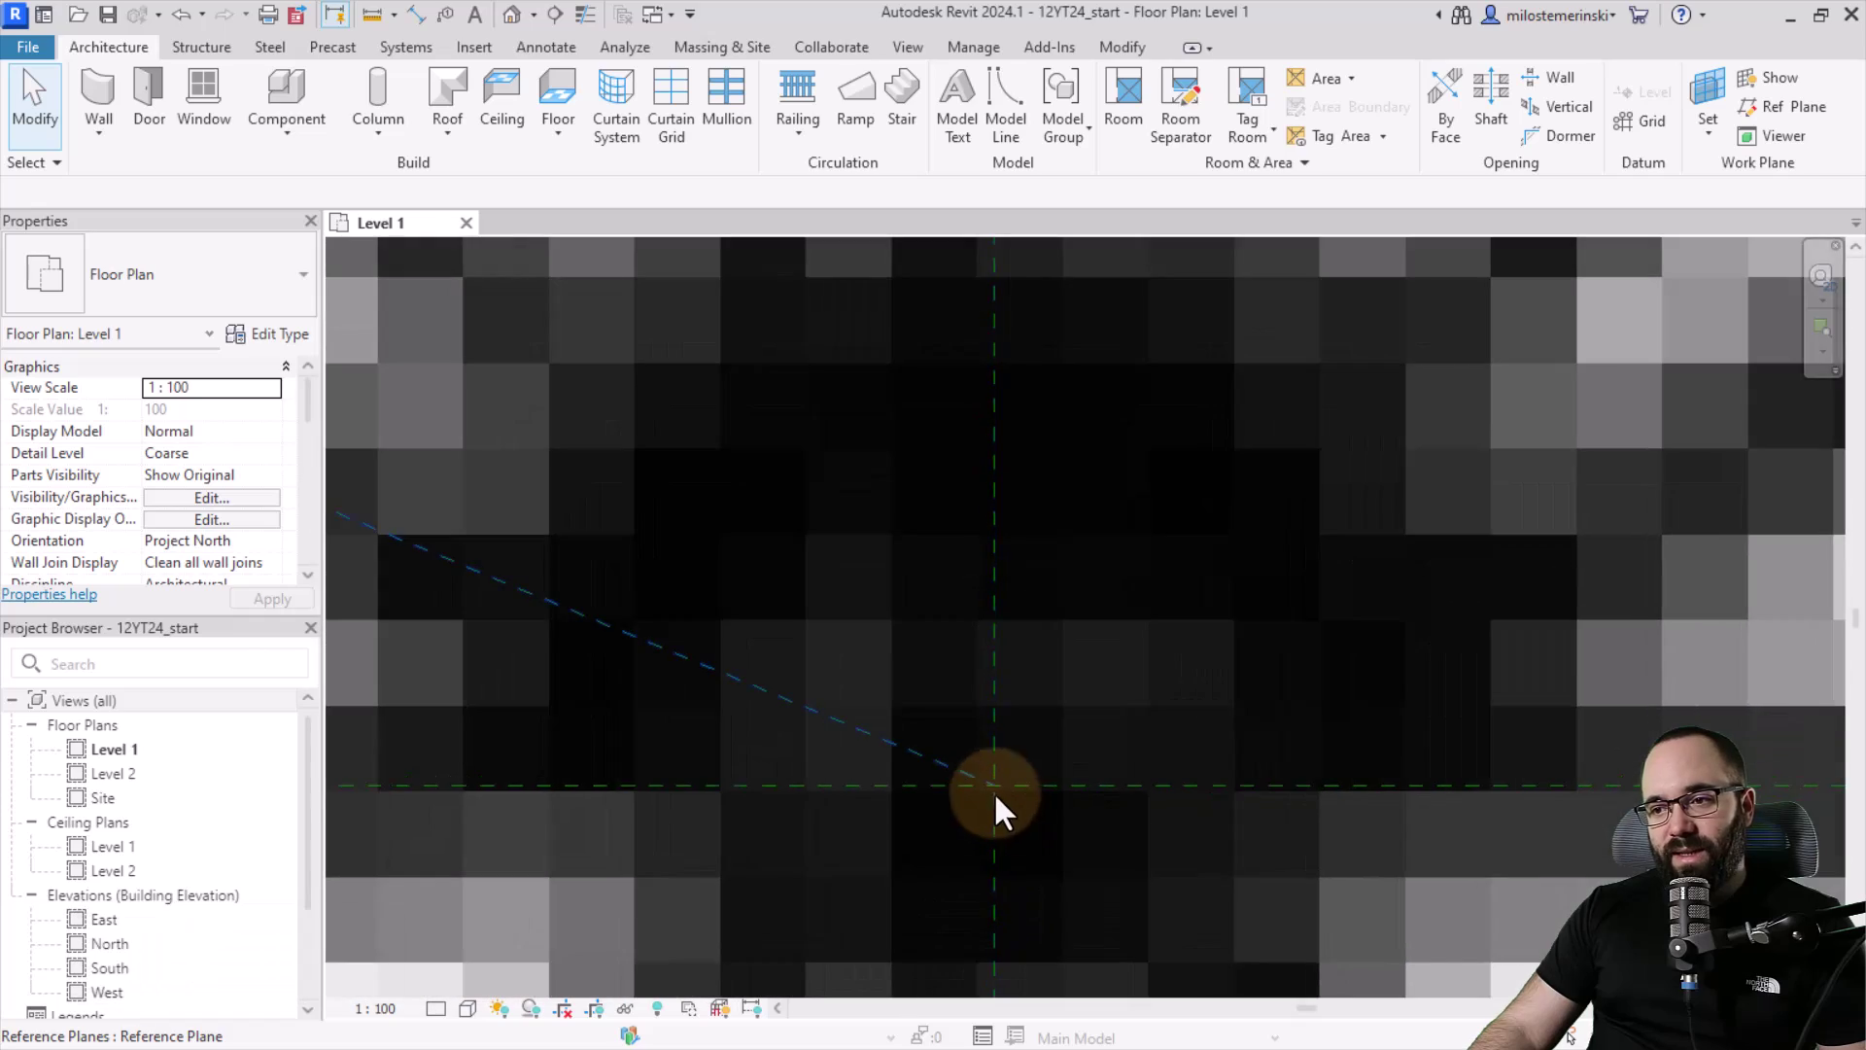
scroll(992, 789, "down", 2)
scroll(989, 800, "up", 3)
scroll(994, 789, "down", 2)
scroll(996, 787, "down", 1)
scroll(997, 788, "down", 1)
Rotate a copy of the diagonal reference plane to 45° about its end point
left_click(785, 697)
scroll(962, 722, "up", 2)
scroll(751, 563, "up", 2)
left_click(604, 130)
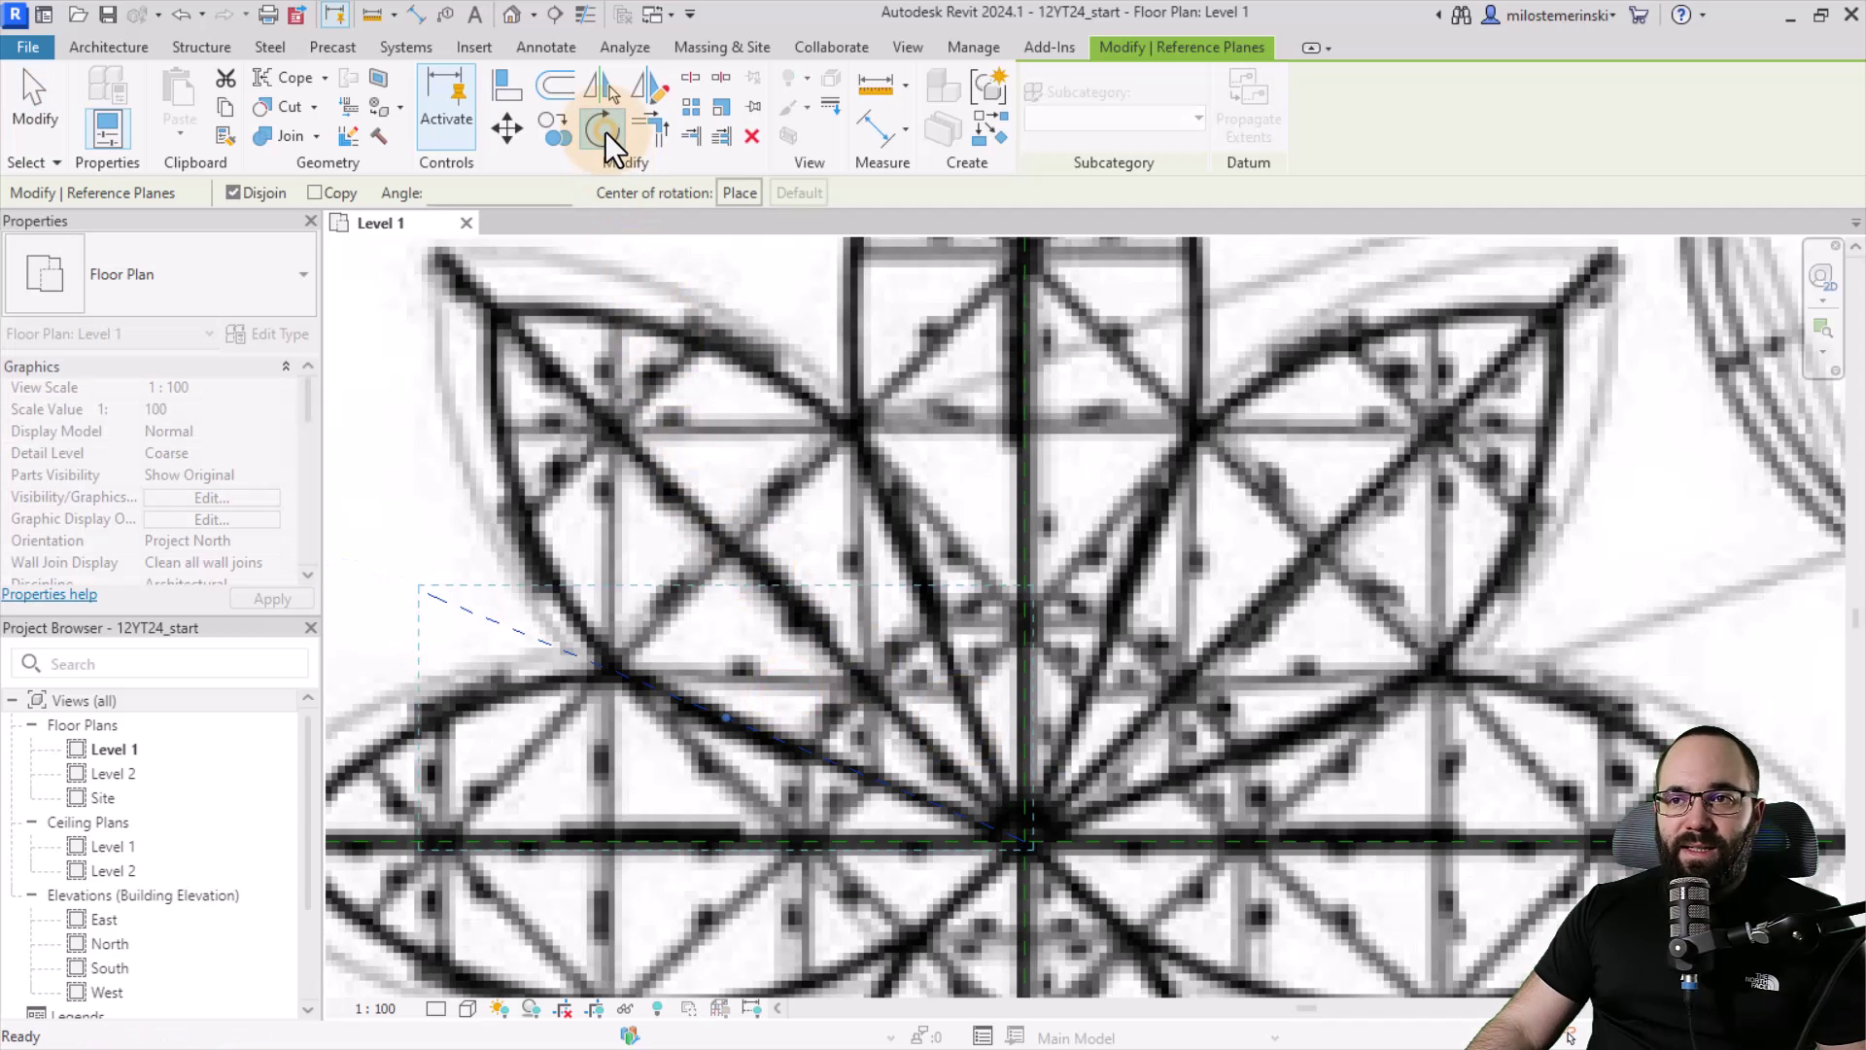
left_click(318, 195)
left_click(740, 192)
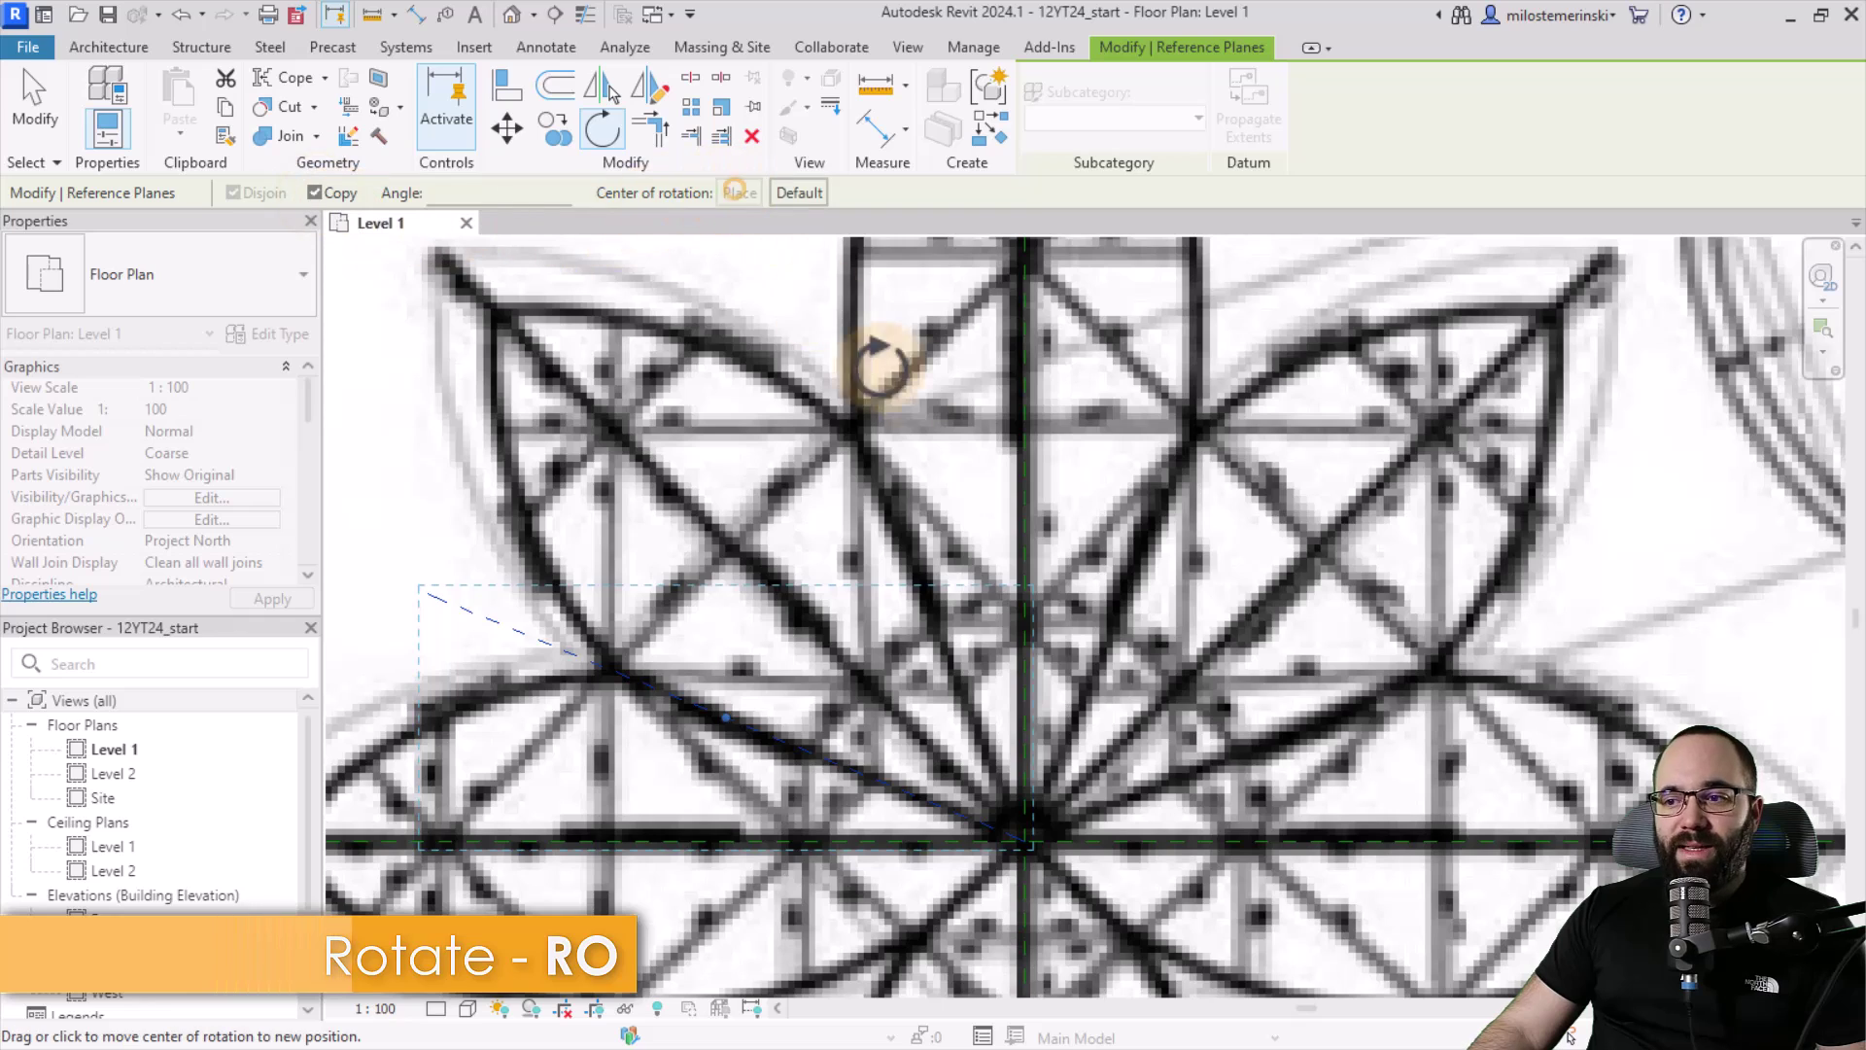
scroll(907, 383, "down", 1)
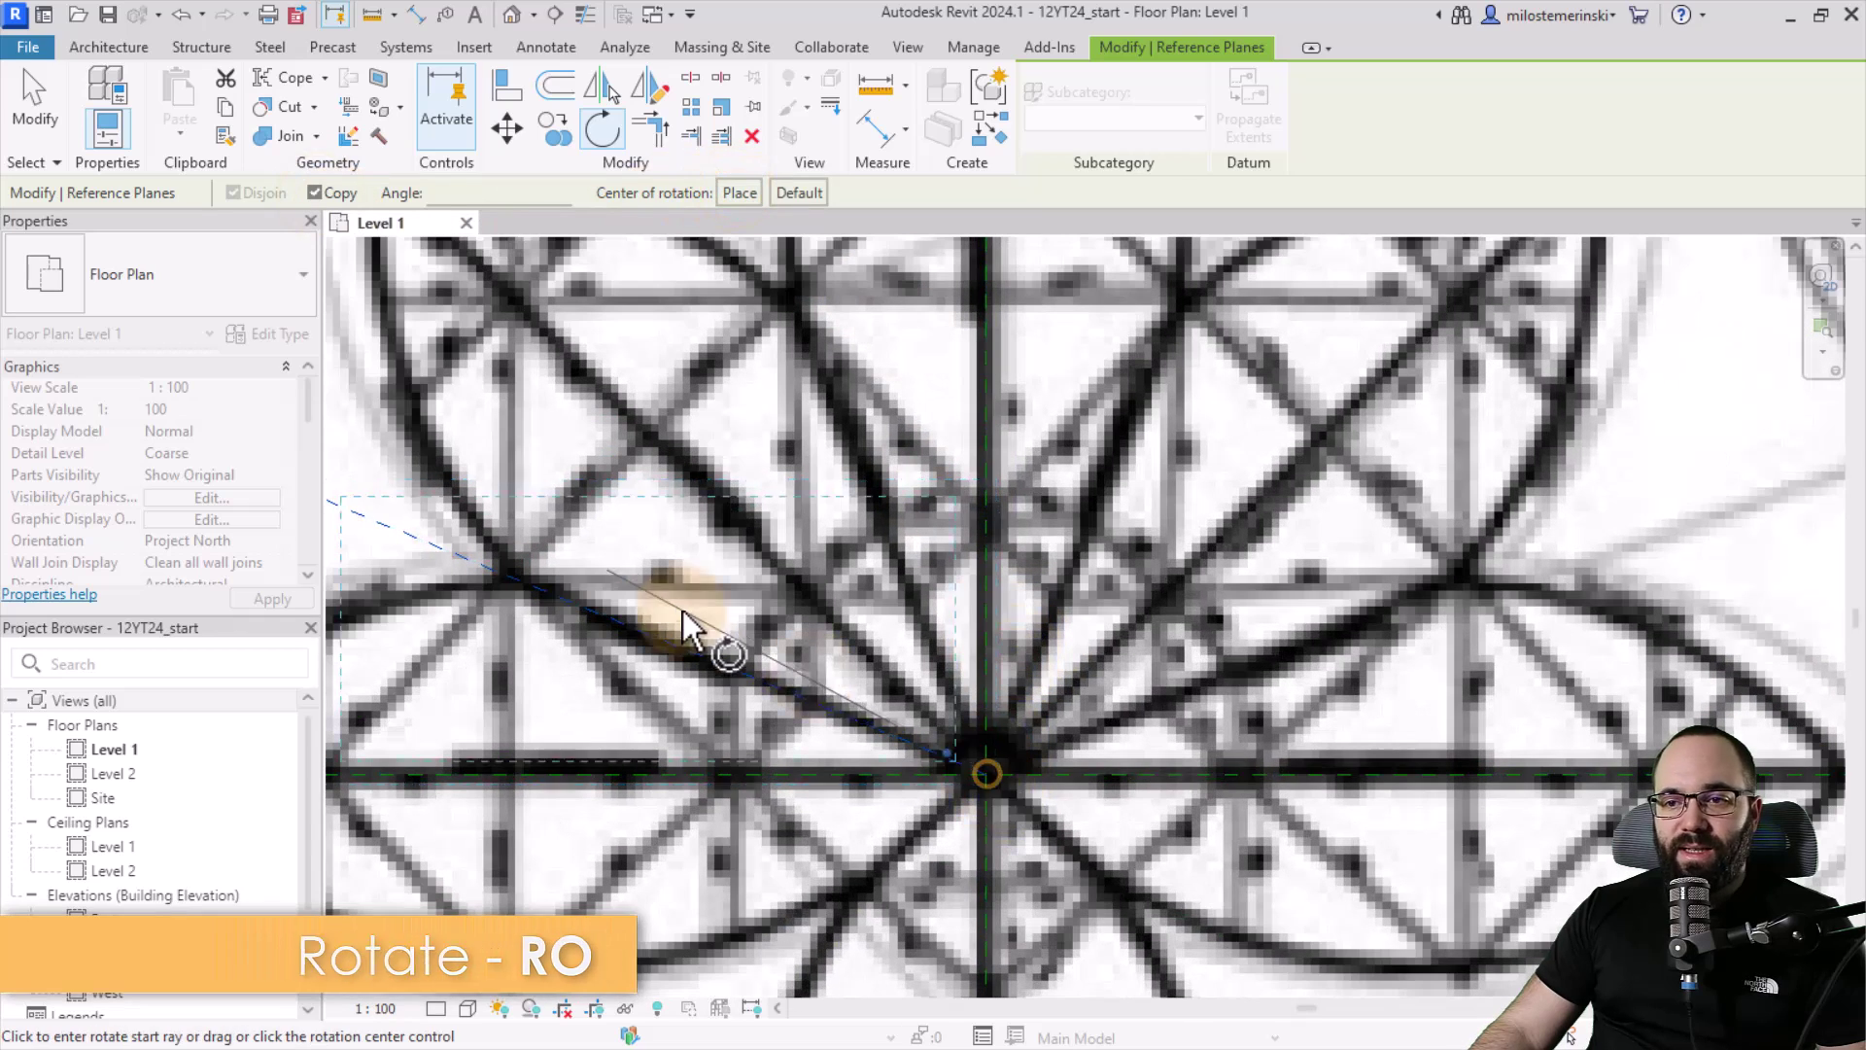
left_click(986, 775)
scroll(683, 625, "down", 3)
left_click(535, 699)
left_click(571, 602)
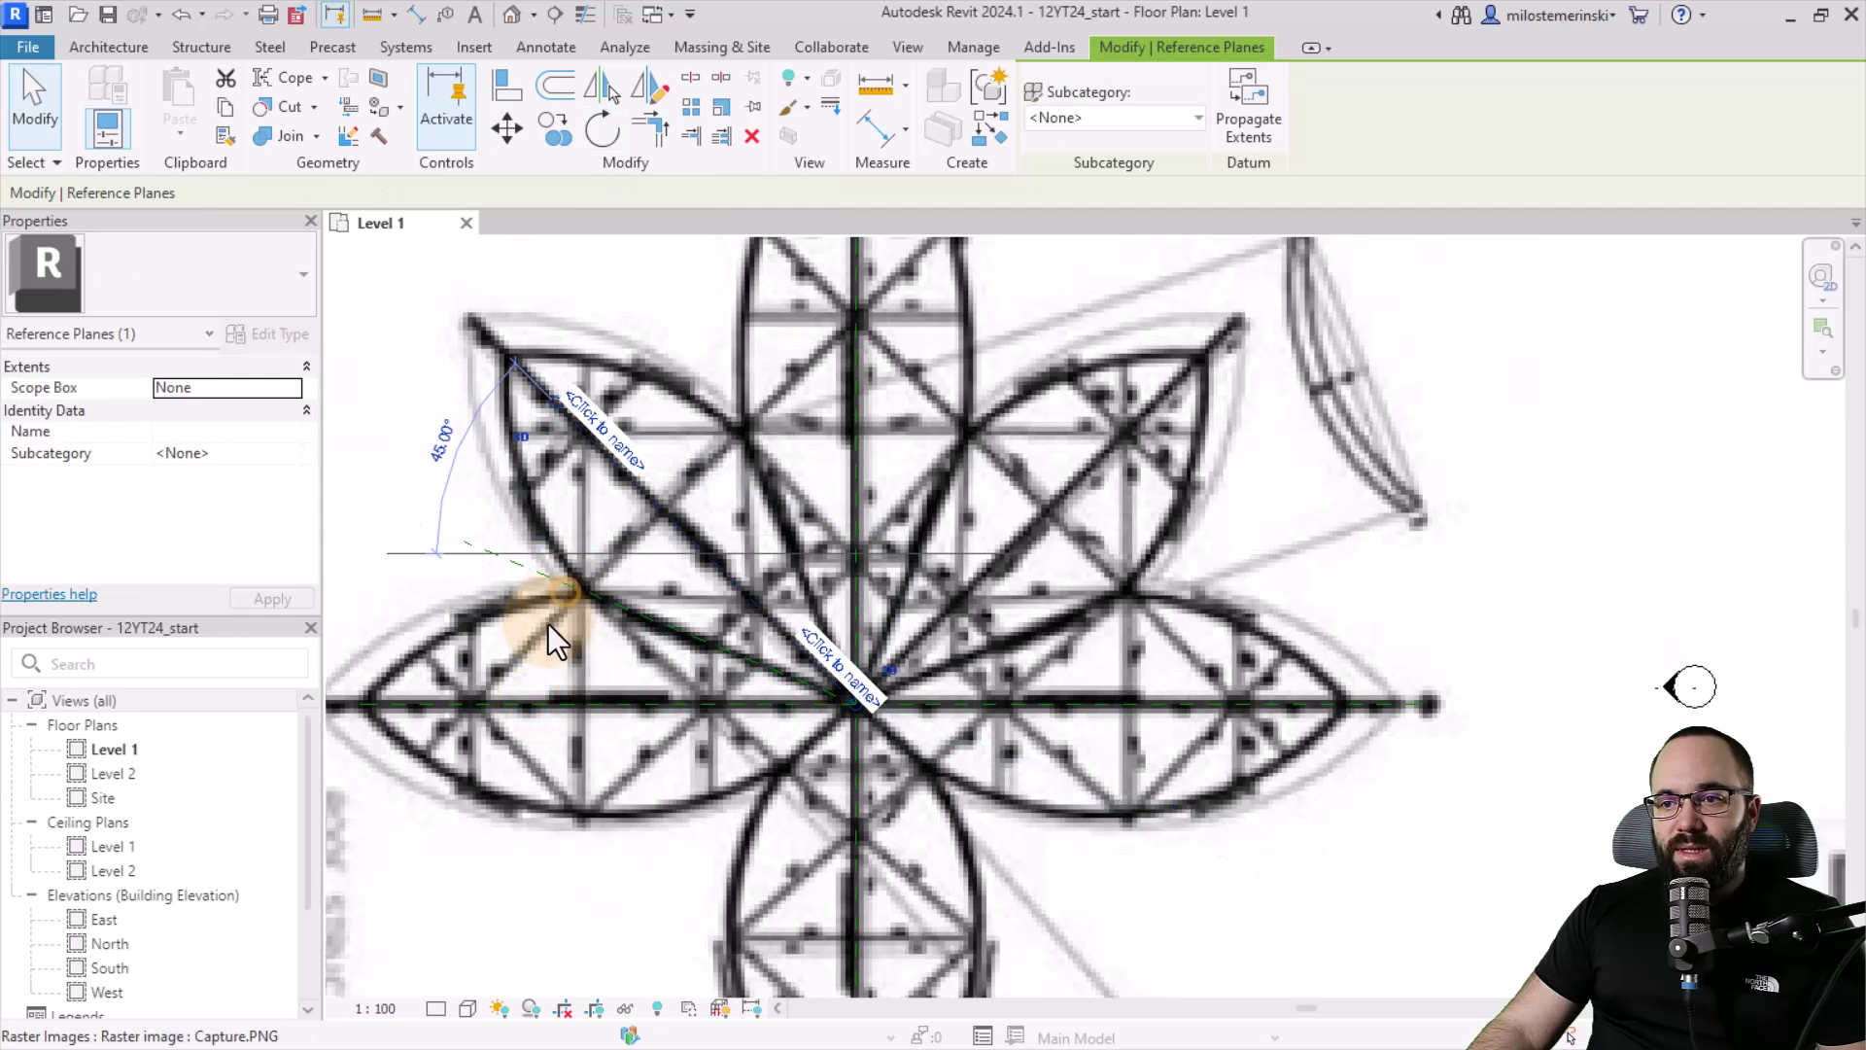
key("Escape")
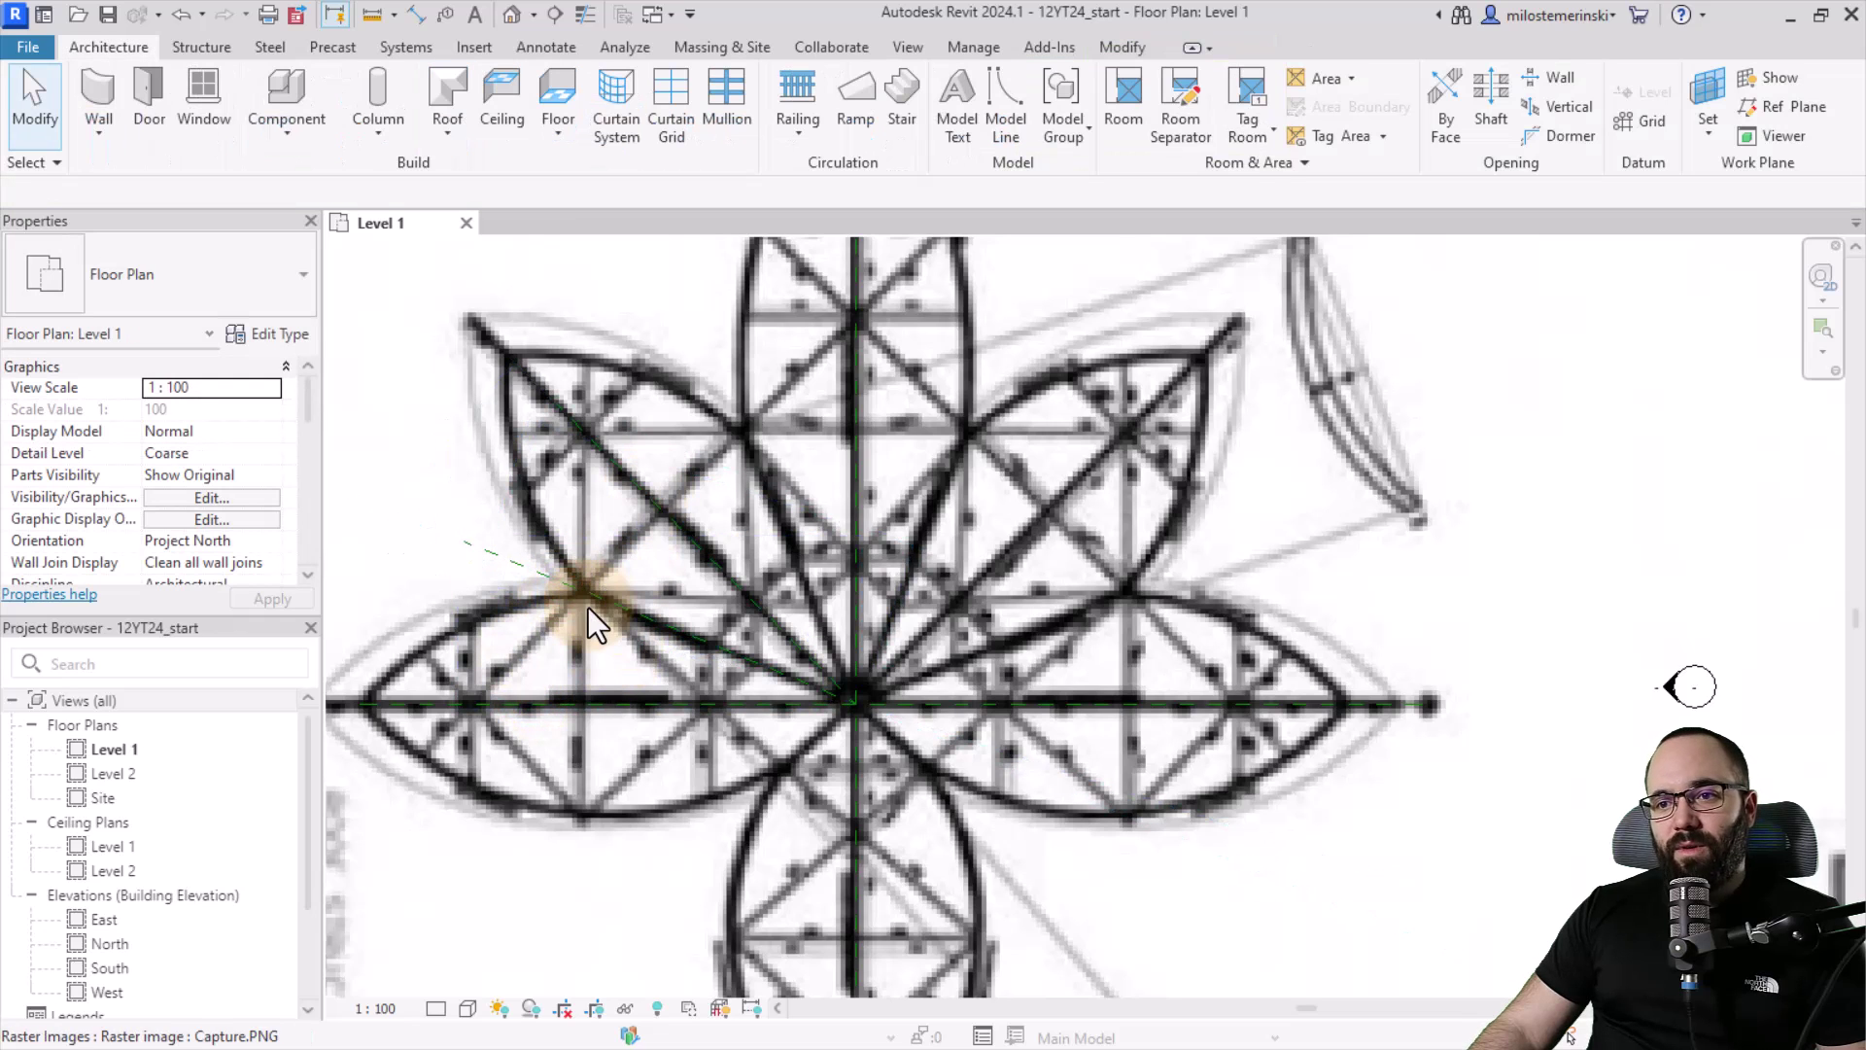
Mirror the 22.5° reference plane across the 45° plane
left_click(587, 608)
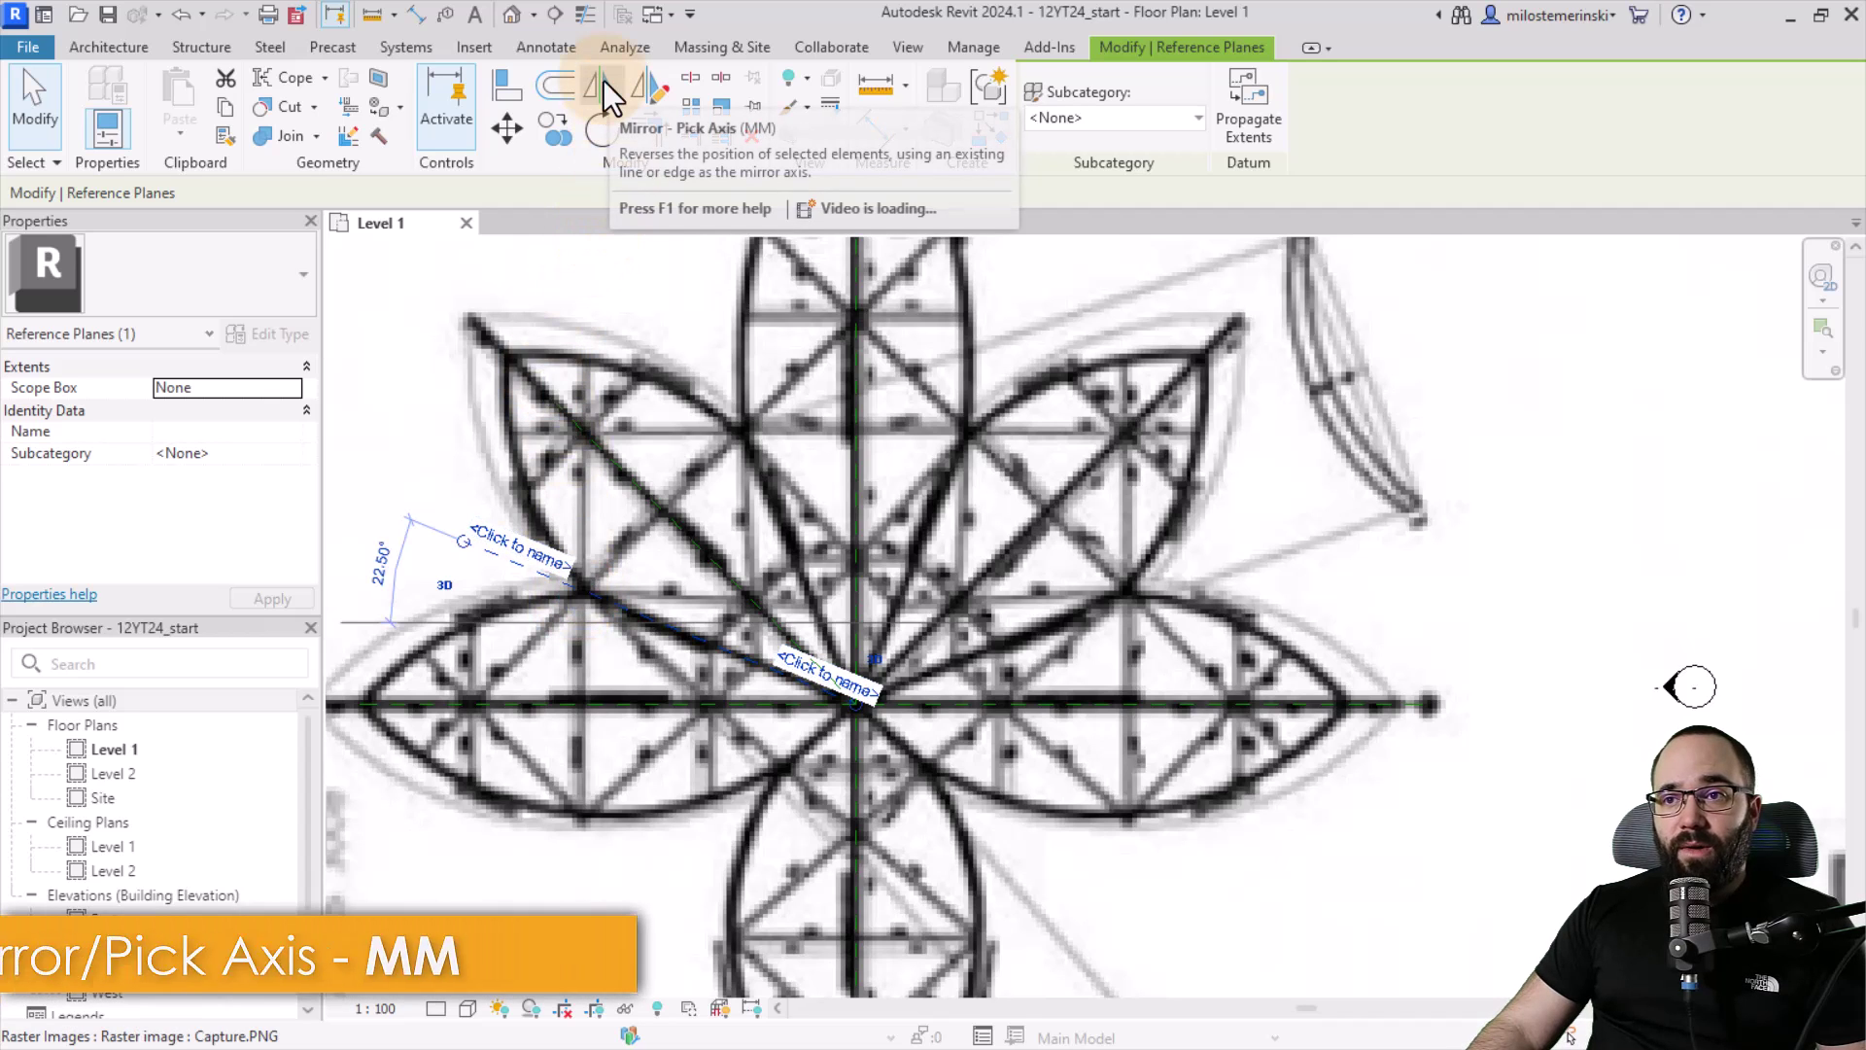
left_click(601, 85)
left_click(647, 494)
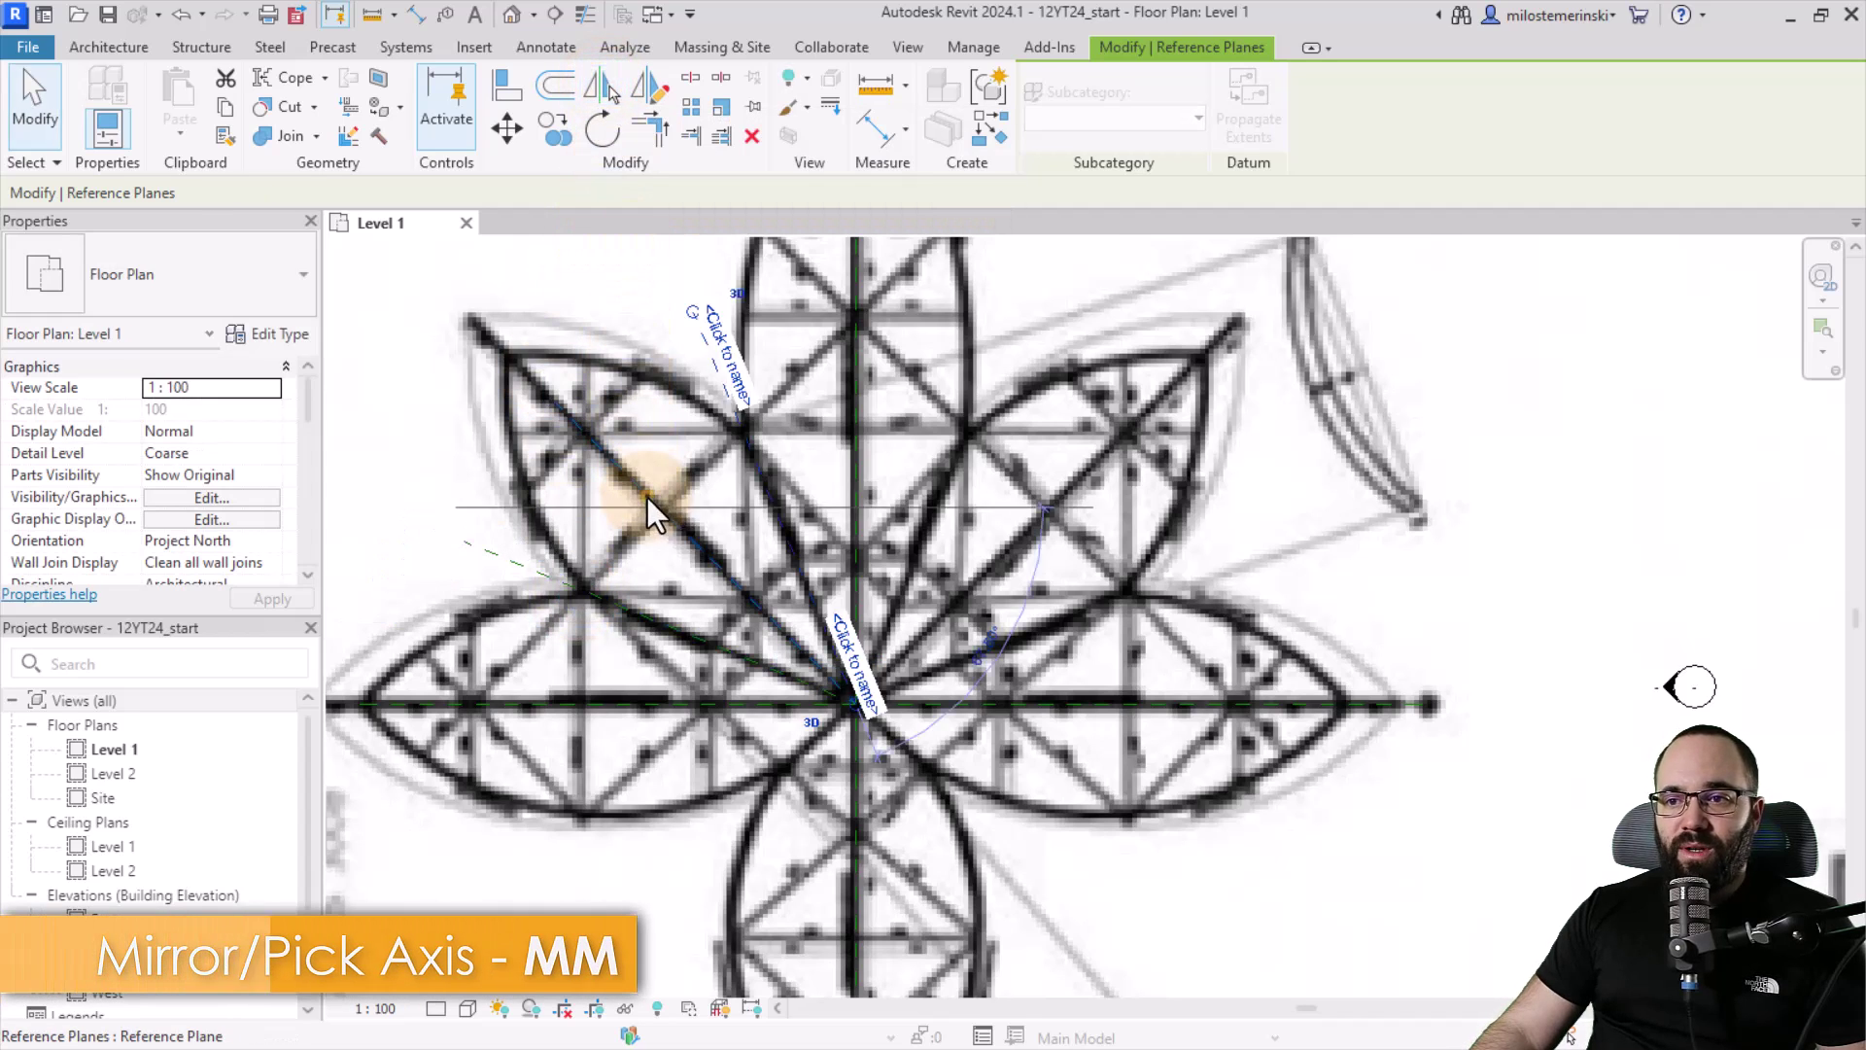
scroll(745, 658, "down", 1)
scroll(746, 658, "down", 1)
key("Escape")
scroll(736, 442, "up", 1)
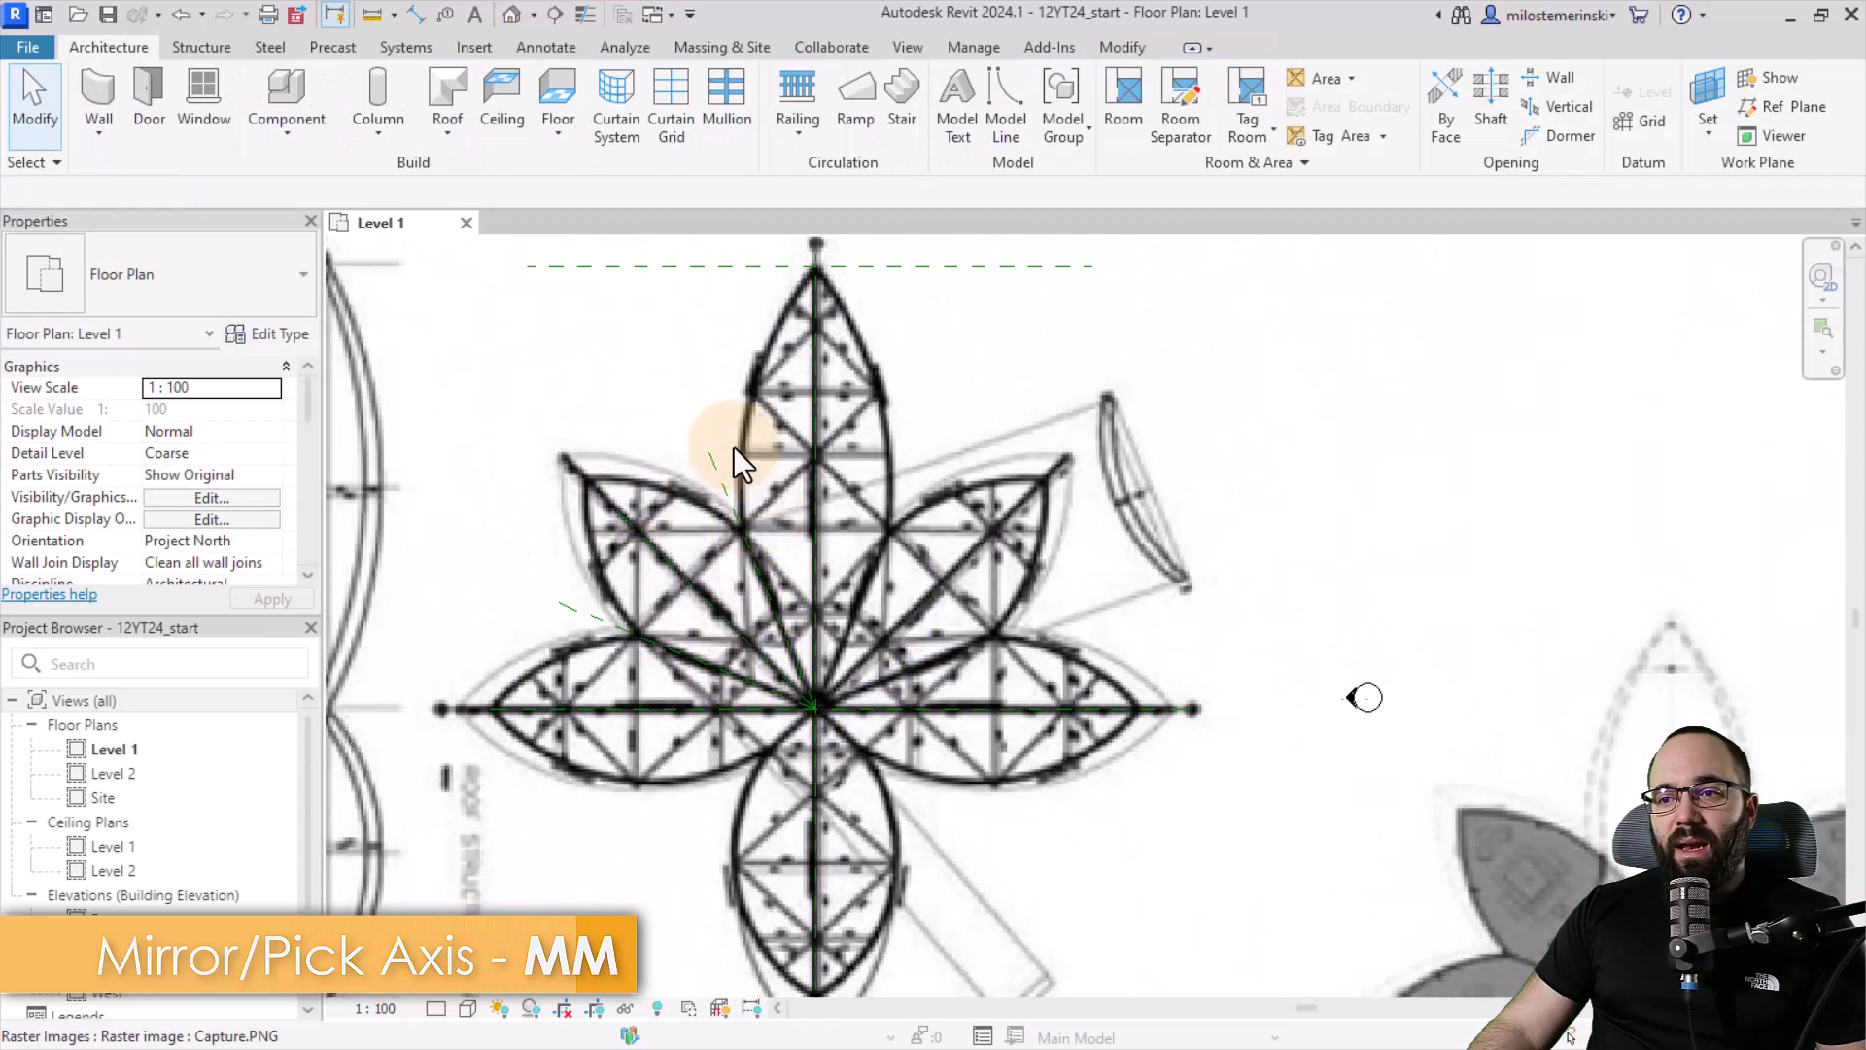
Mirror the three left diagonal reference planes across the vertical centre plane
left_click(608, 601)
key("Escape")
left_click(729, 500)
key("Escape")
left_click(726, 511)
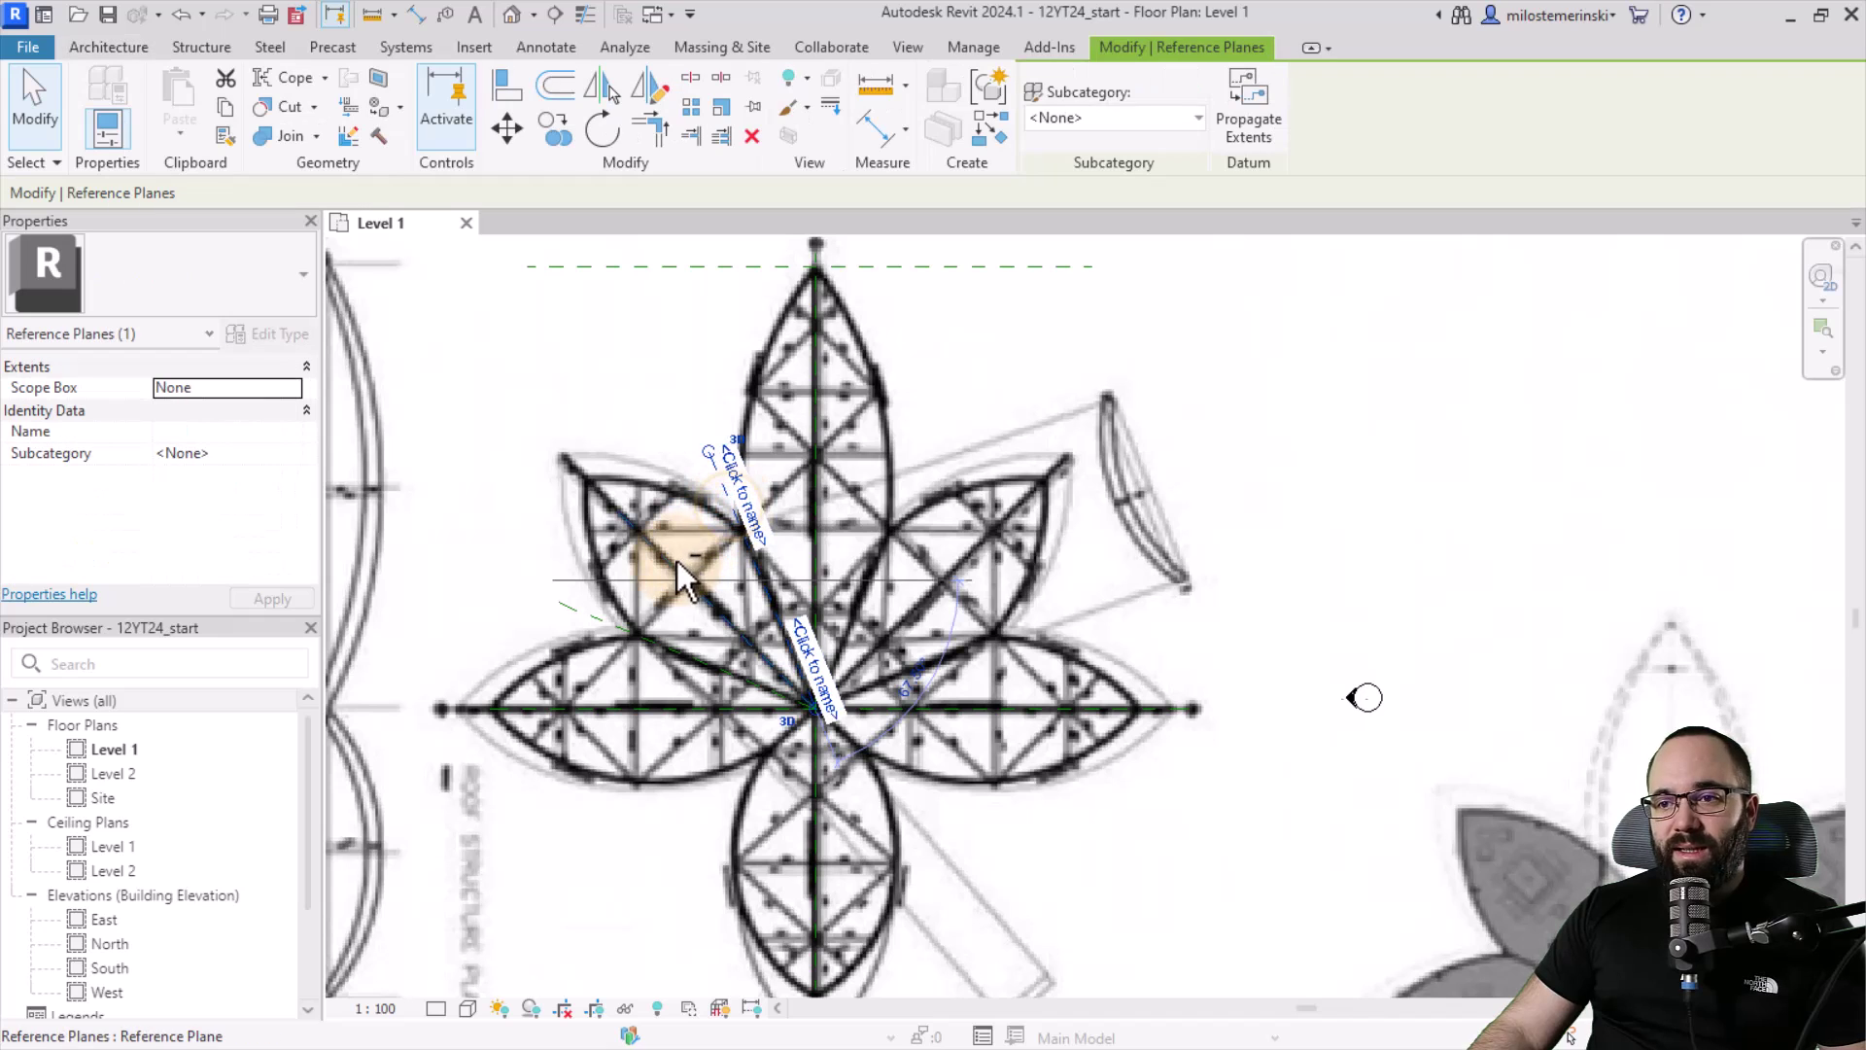
left_click(672, 561, "ctrl")
left_click(638, 622, "ctrl")
scroll(634, 624, "up", 1)
left_click(603, 87)
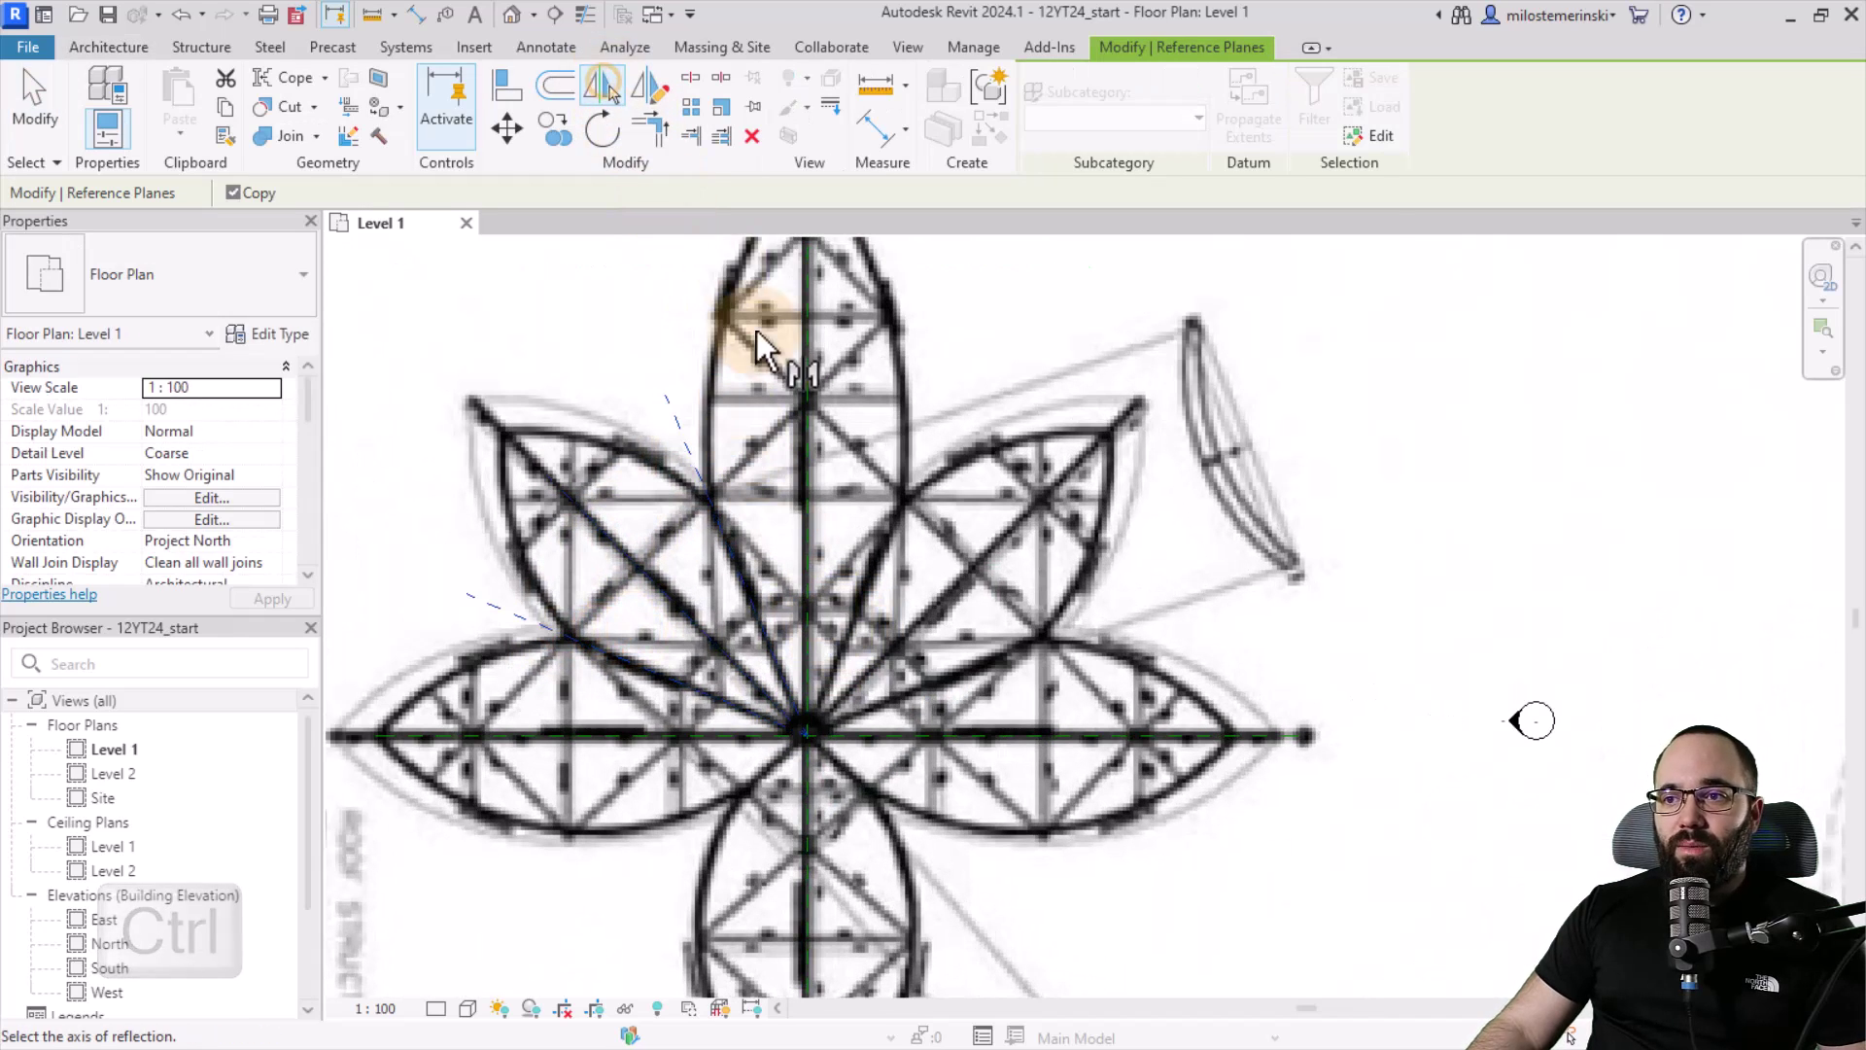
left_click(808, 421)
scroll(795, 423, "down", 1)
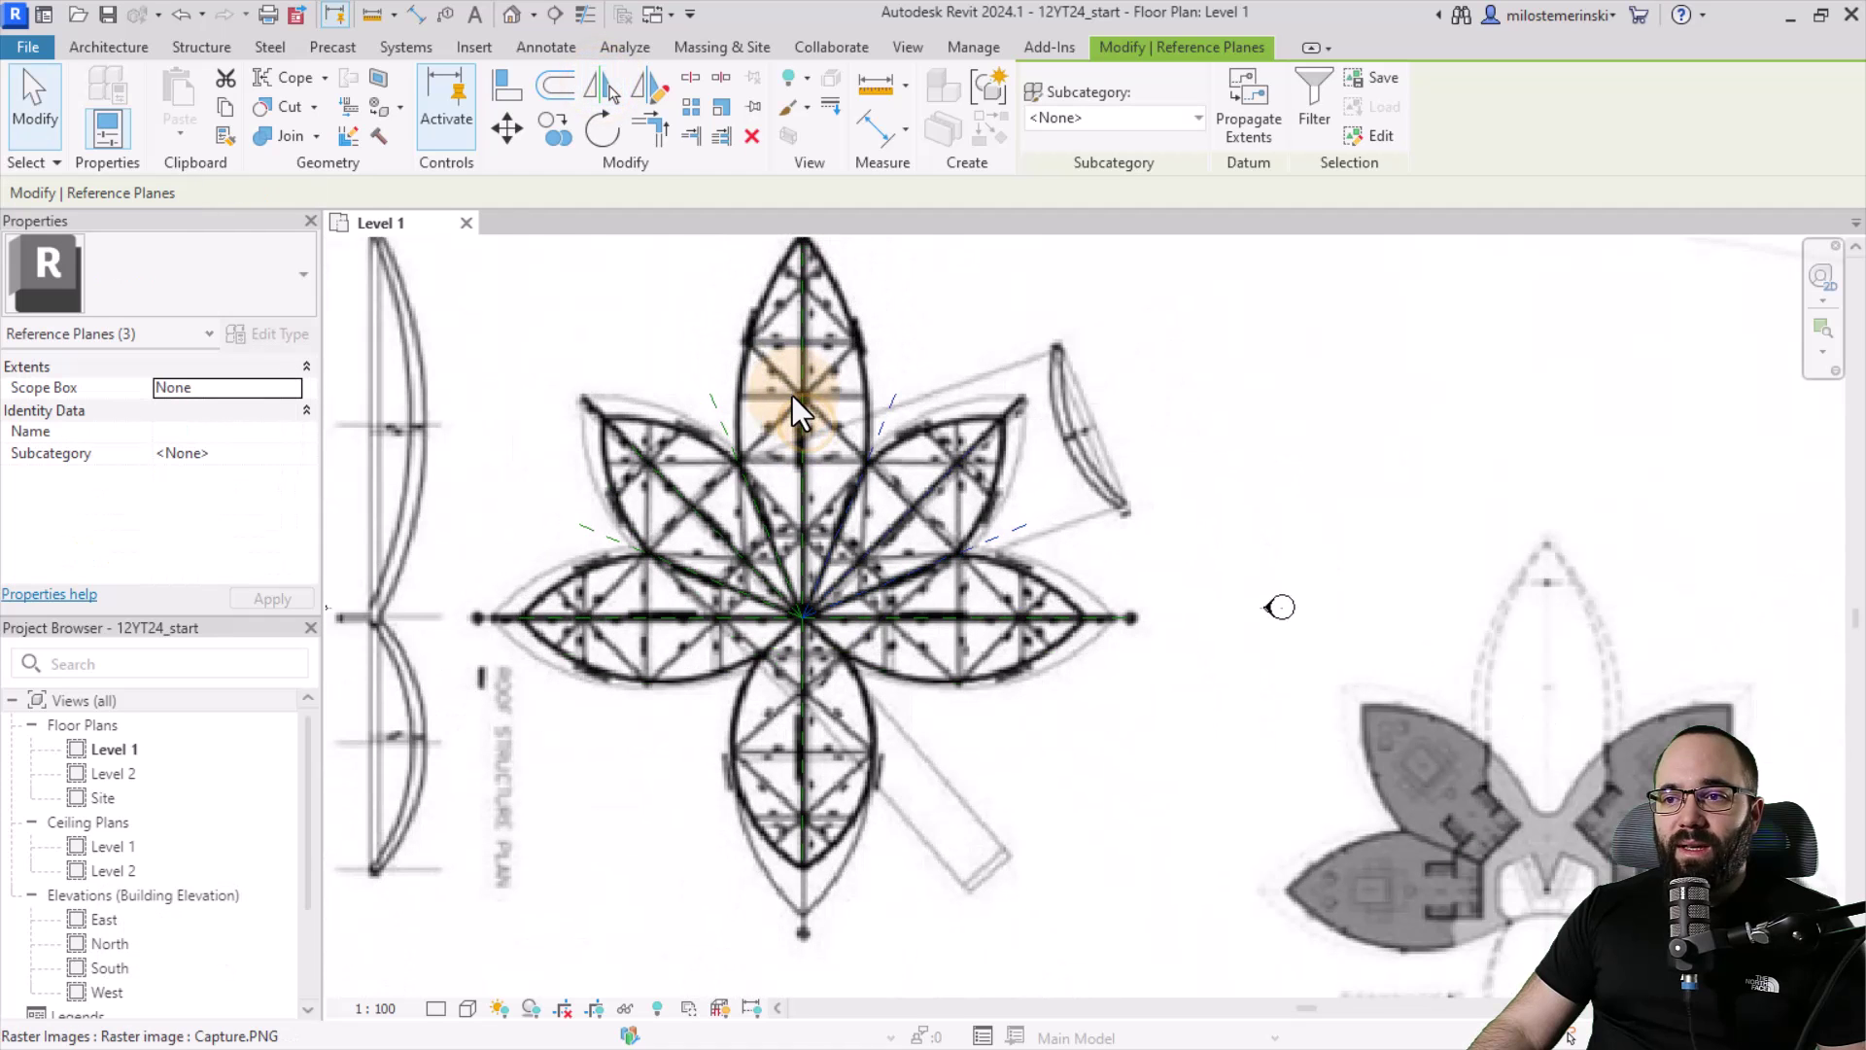
key("Escape")
scroll(929, 537, "up", 1)
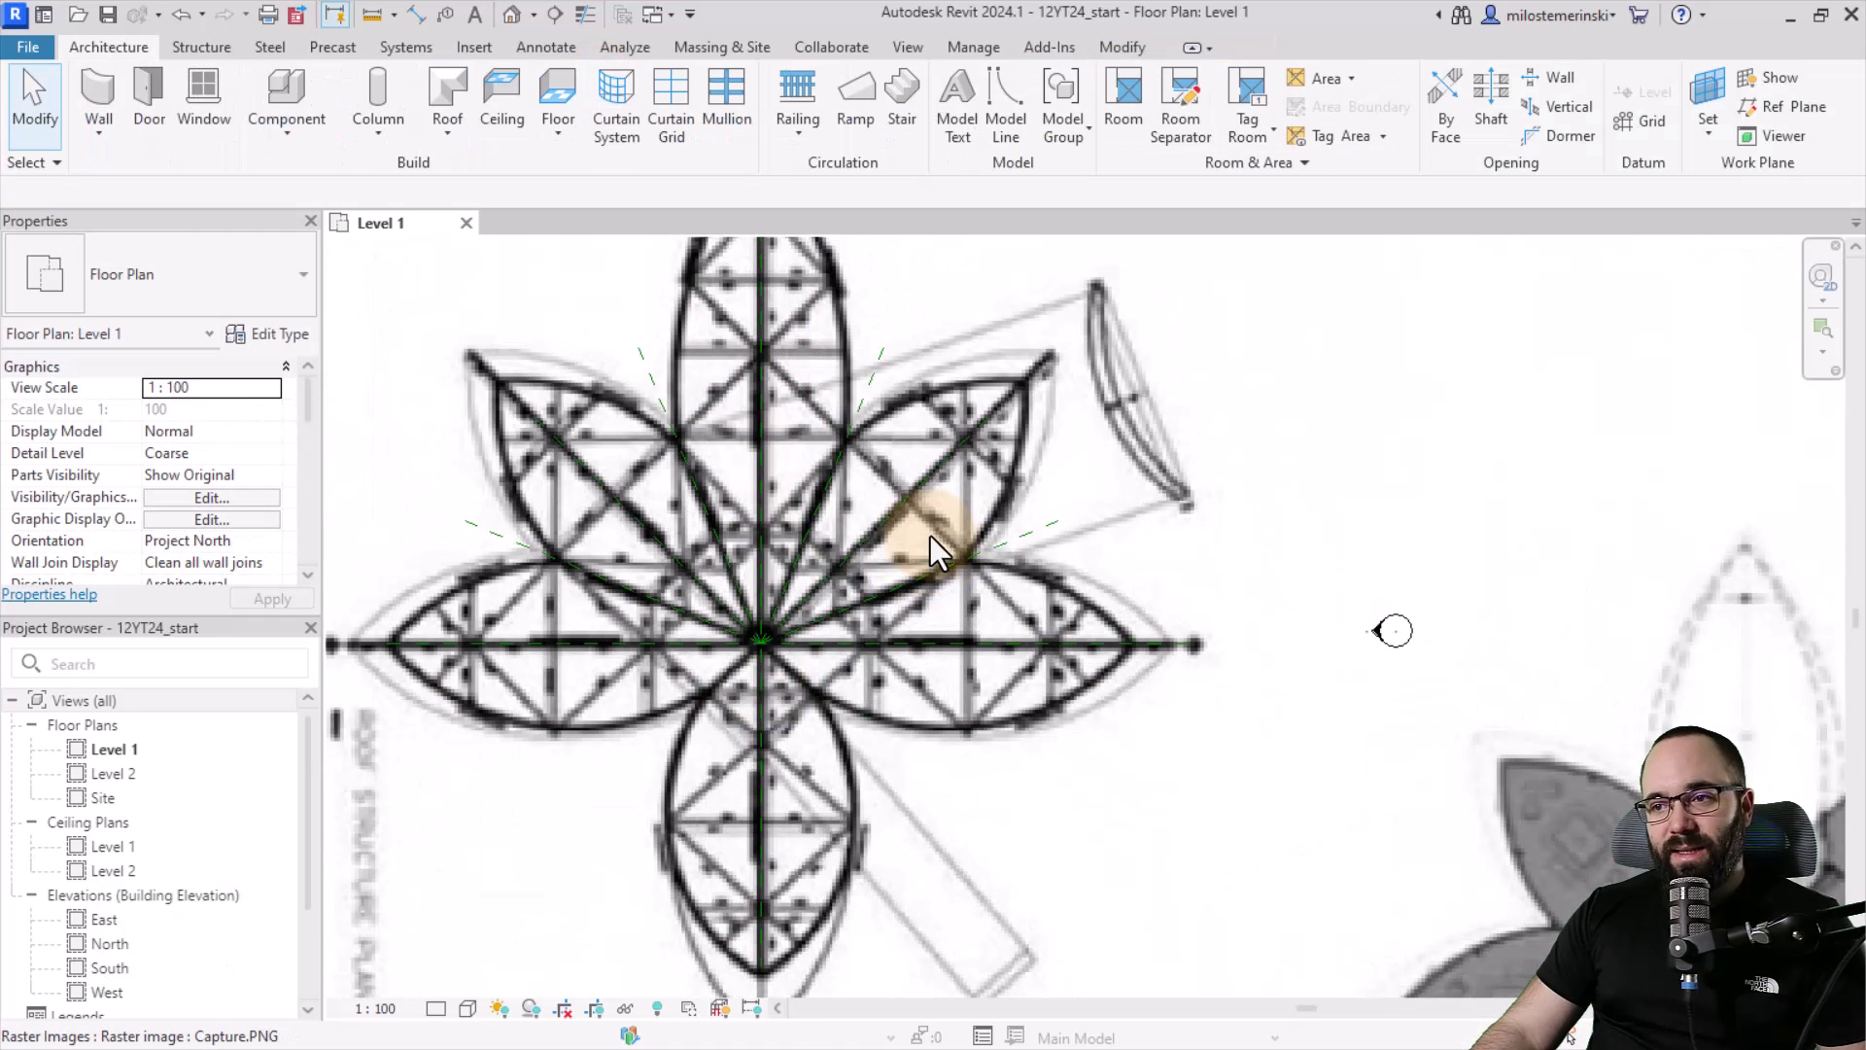
Rotate one diagonal reference plane about the centre to realign it
left_click(803, 598)
left_click_drag(758, 650, 714, 665)
left_click(714, 666)
key("Escape")
left_click(697, 594)
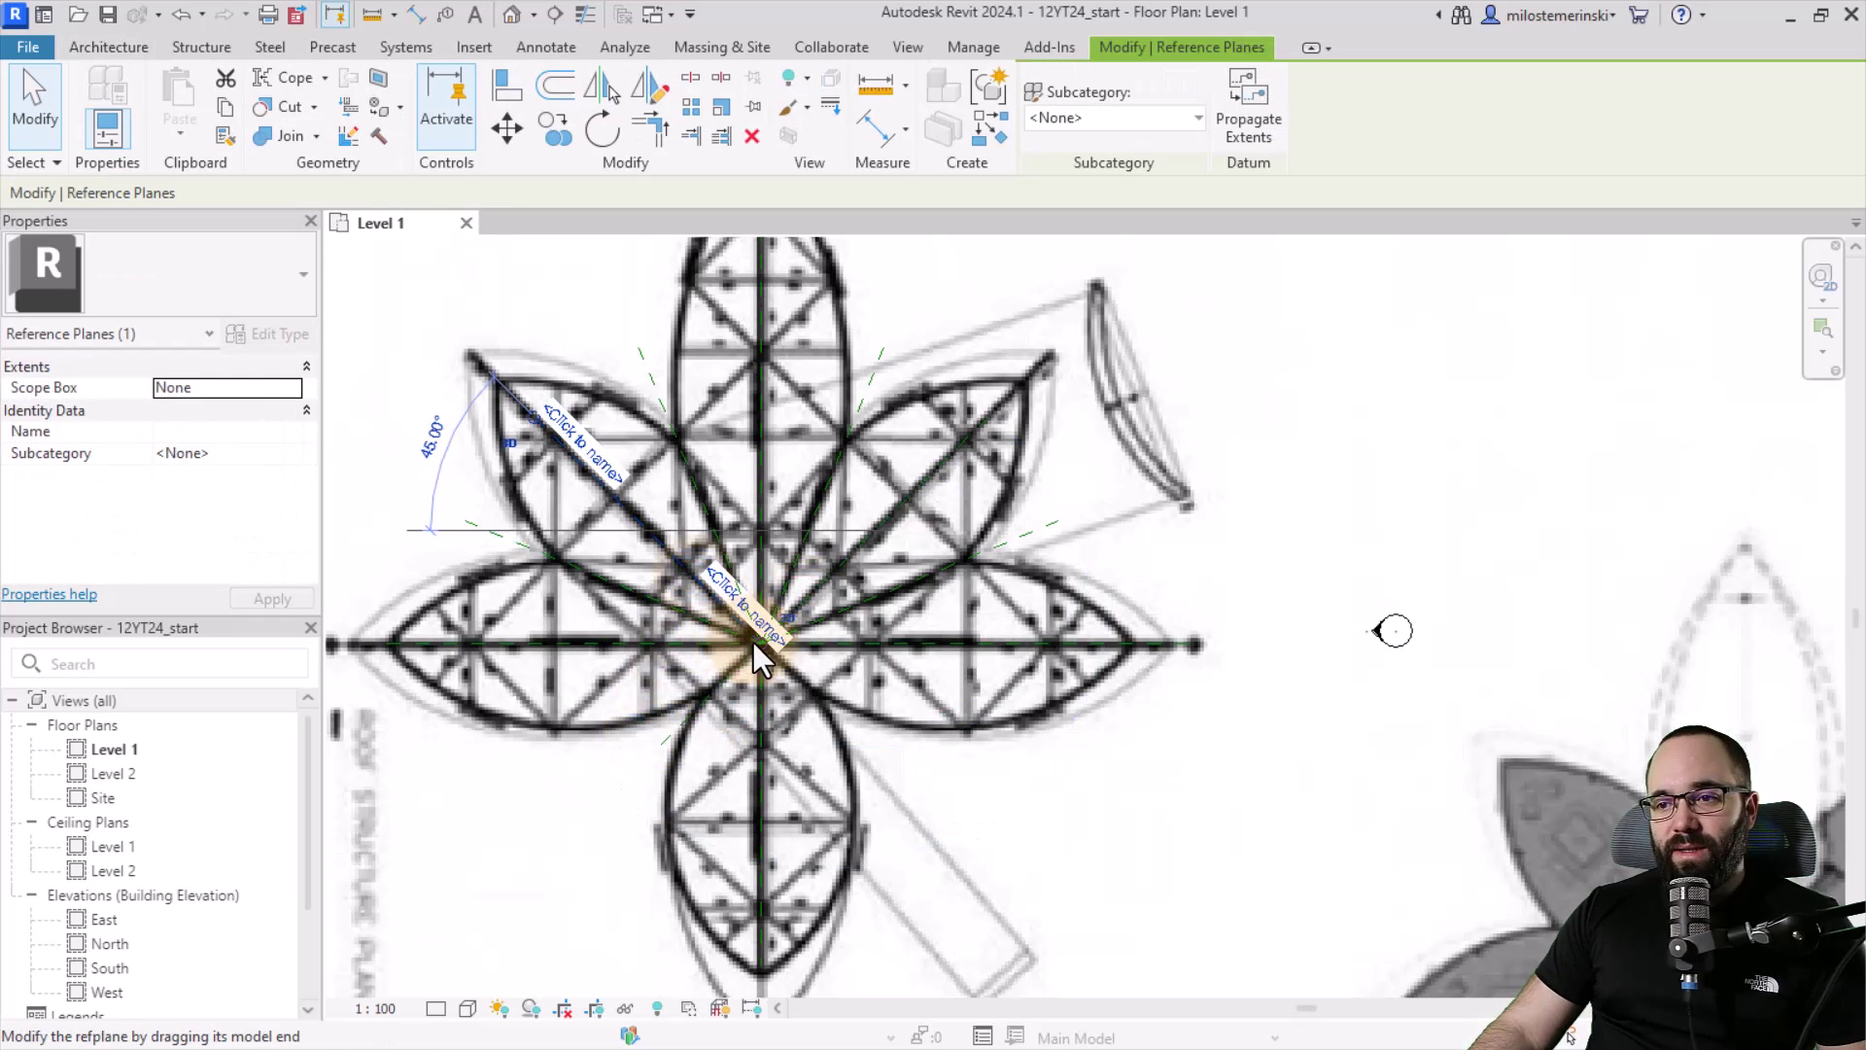
key("Escape")
scroll(824, 728, "up", 4)
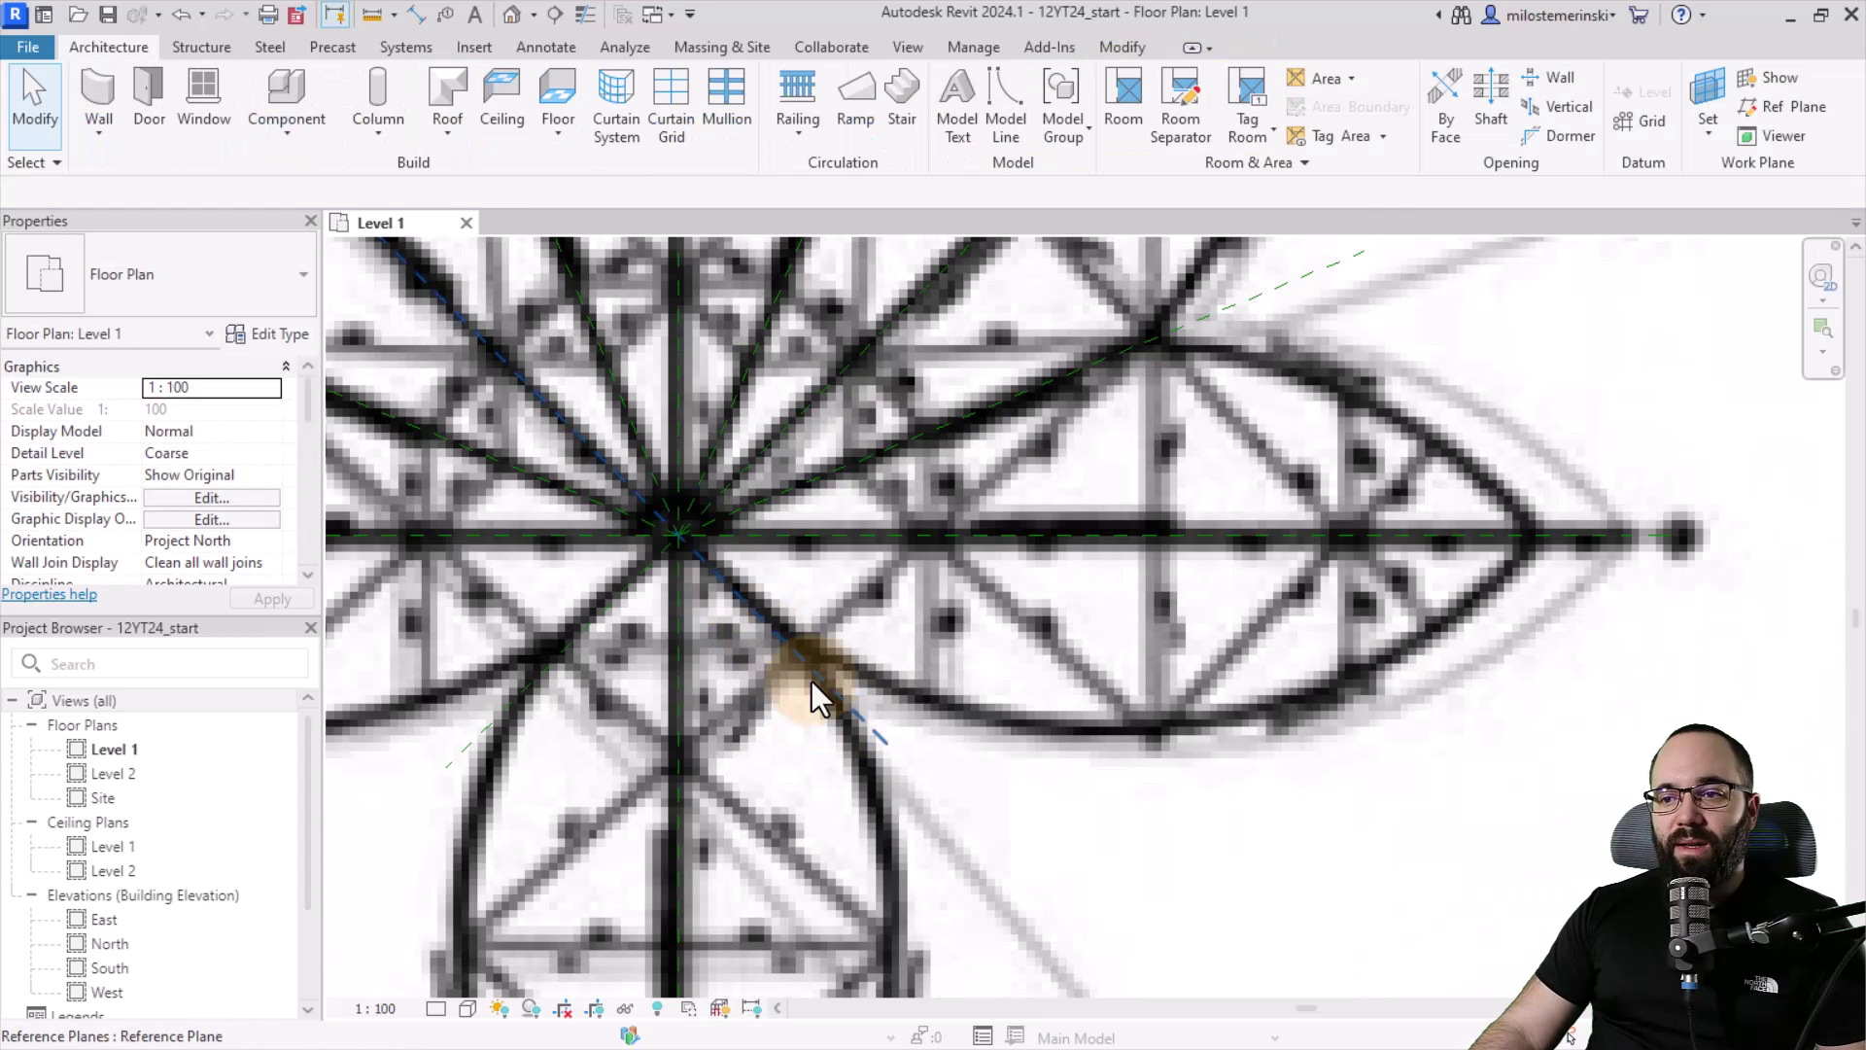
scroll(967, 745, "down", 2)
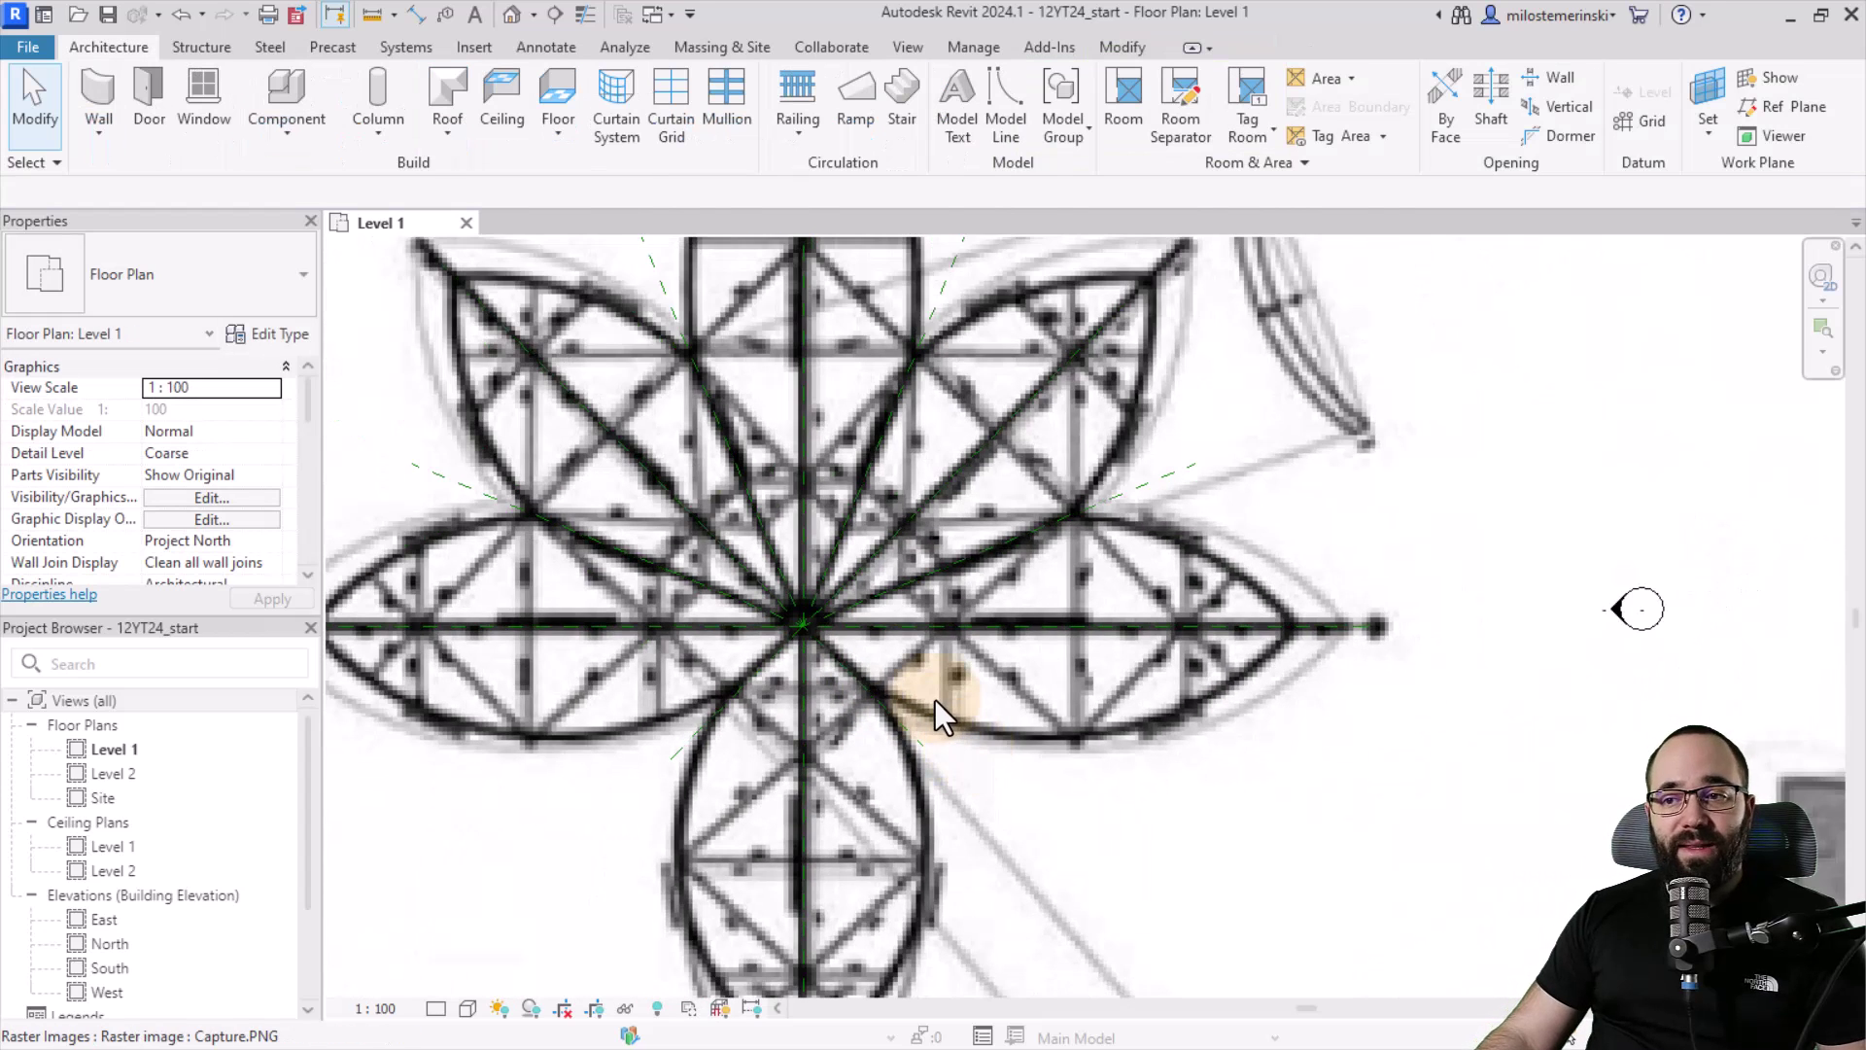
scroll(934, 699, "down", 2)
scroll(905, 652, "down", 1)
scroll(879, 678, "down", 1)
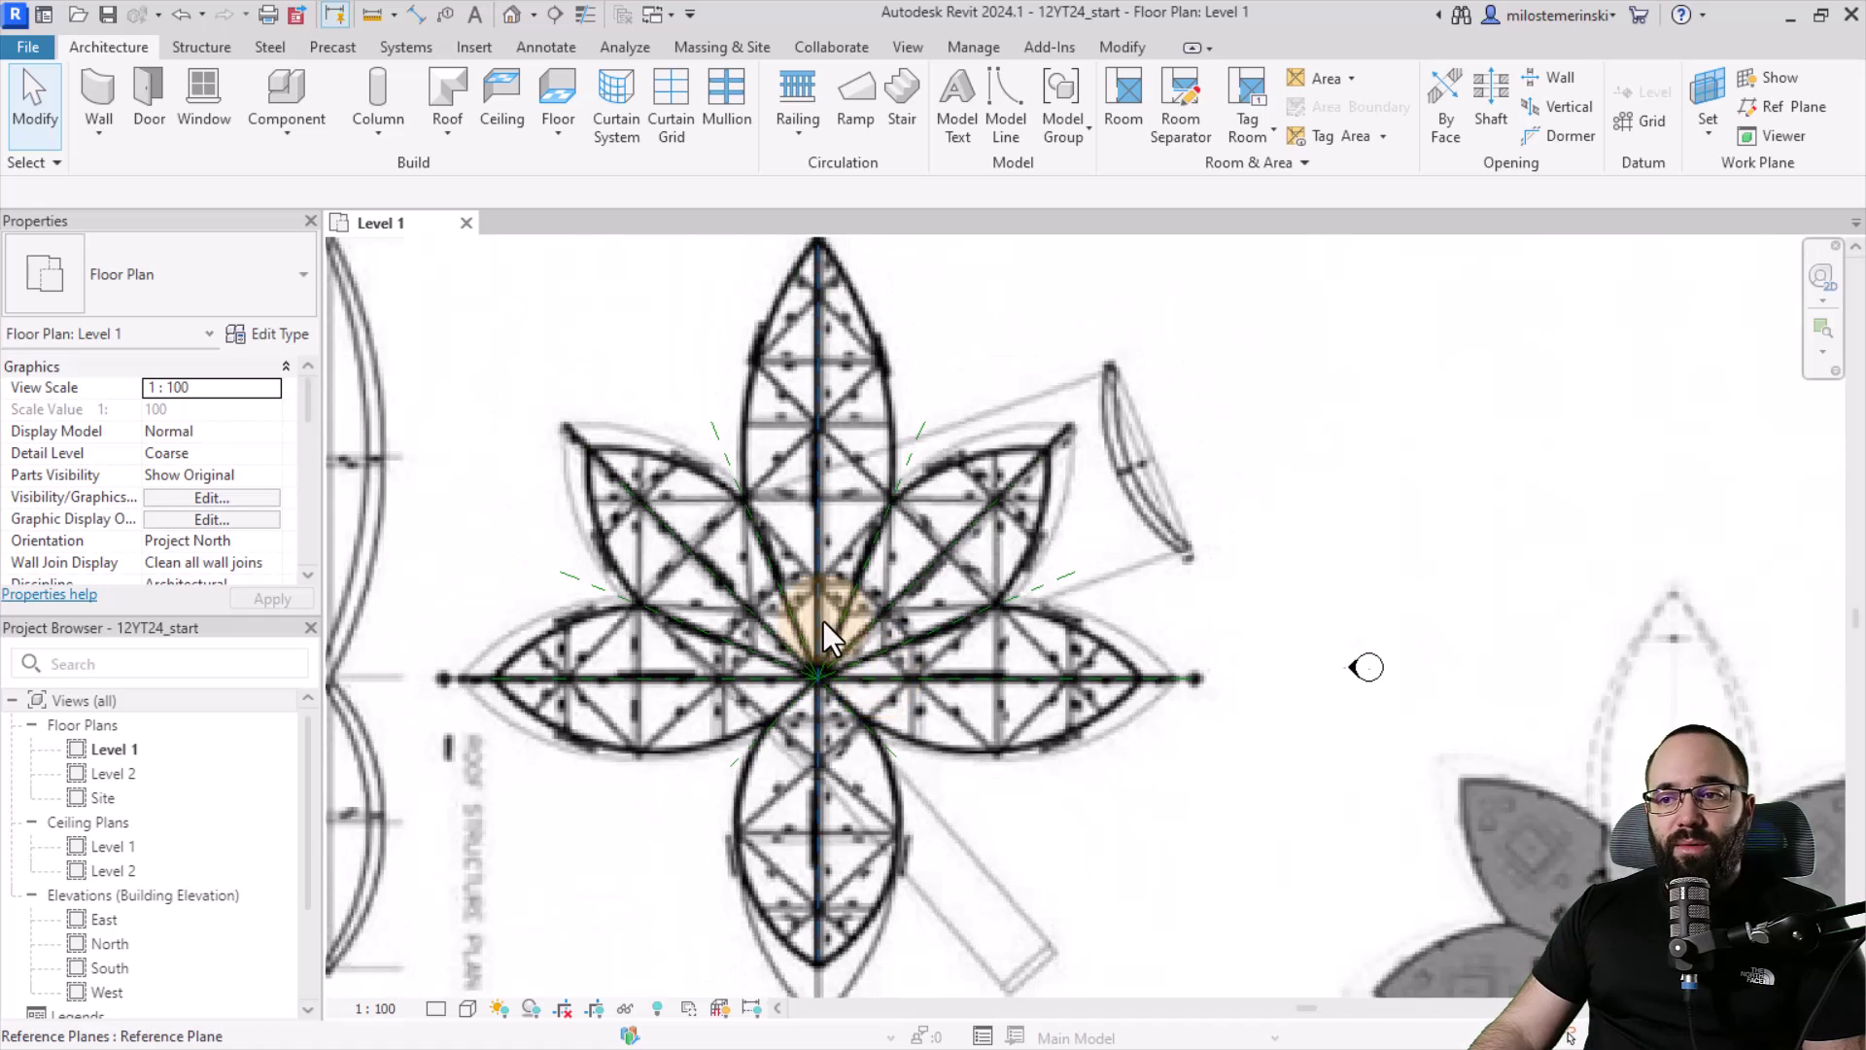
middle_click_drag(822, 620, 837, 657)
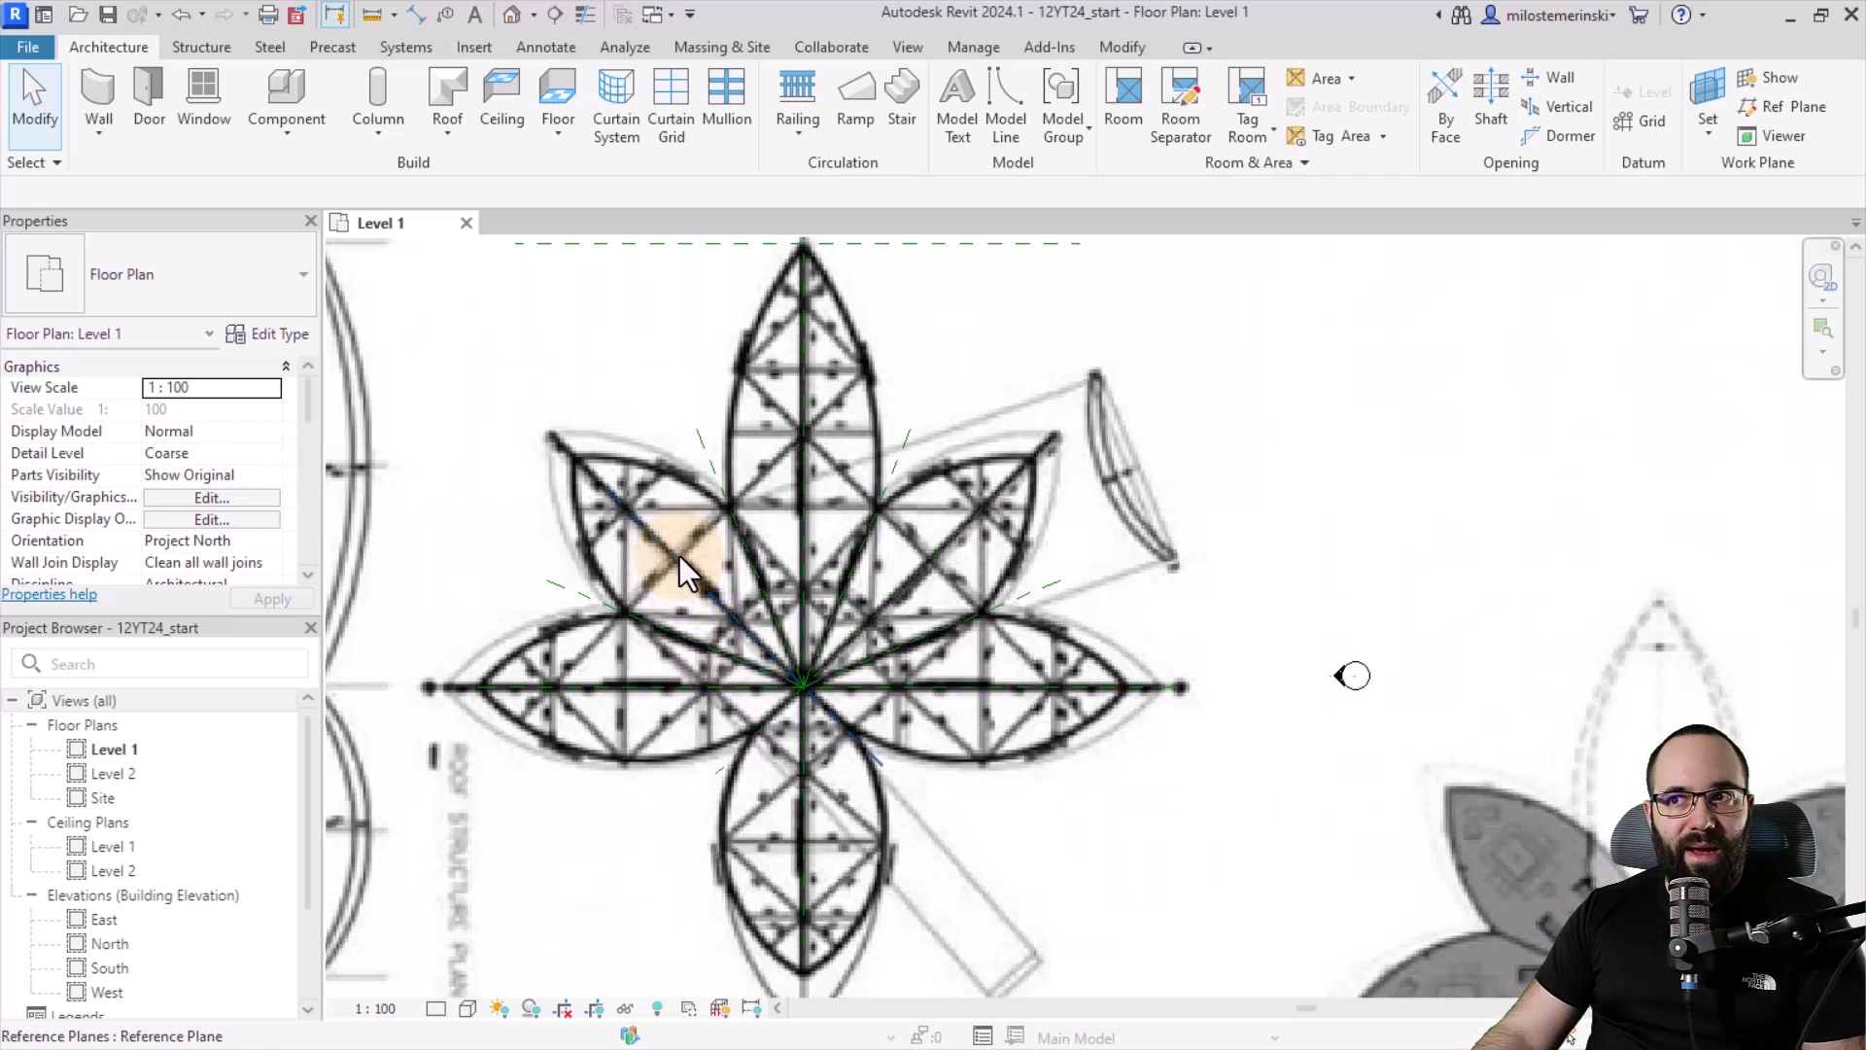
Draw two model lines from the flower's centre node to the upper-left leaf tips
left_click(1011, 133)
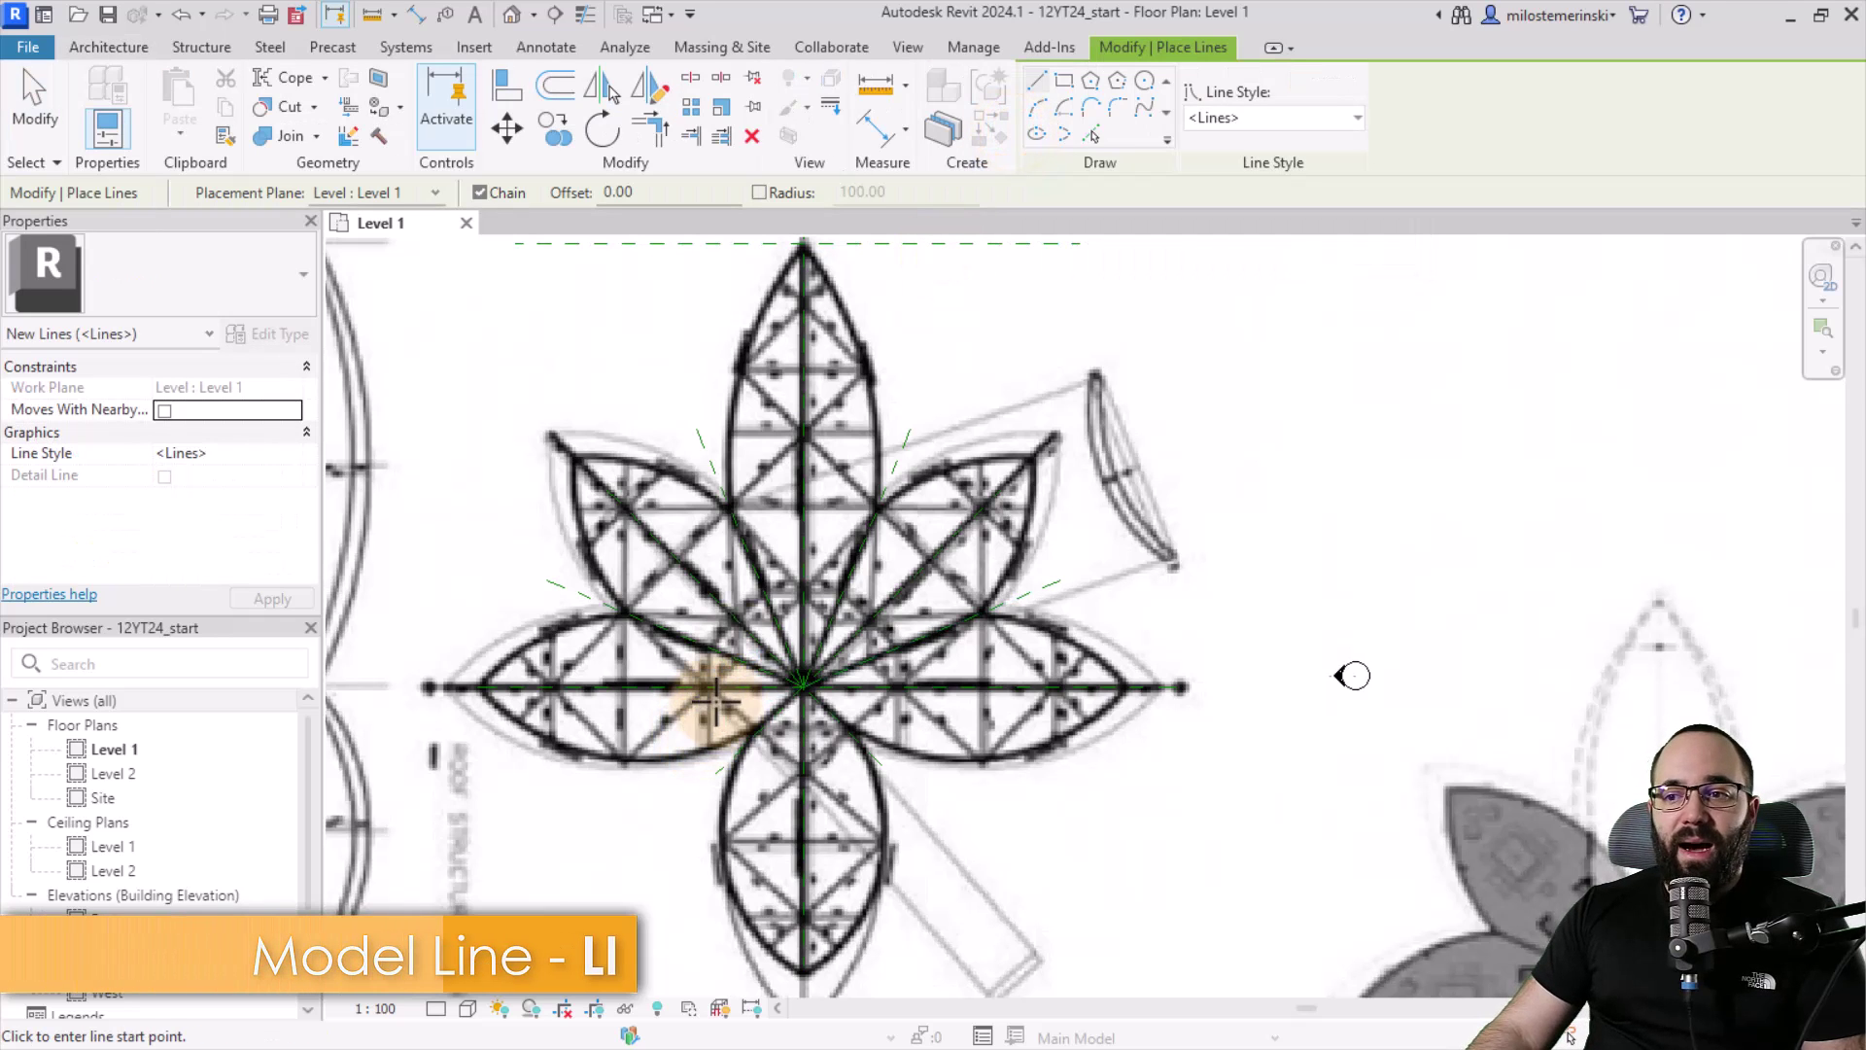
scroll(802, 682, "up", 3)
scroll(803, 682, "up", 5)
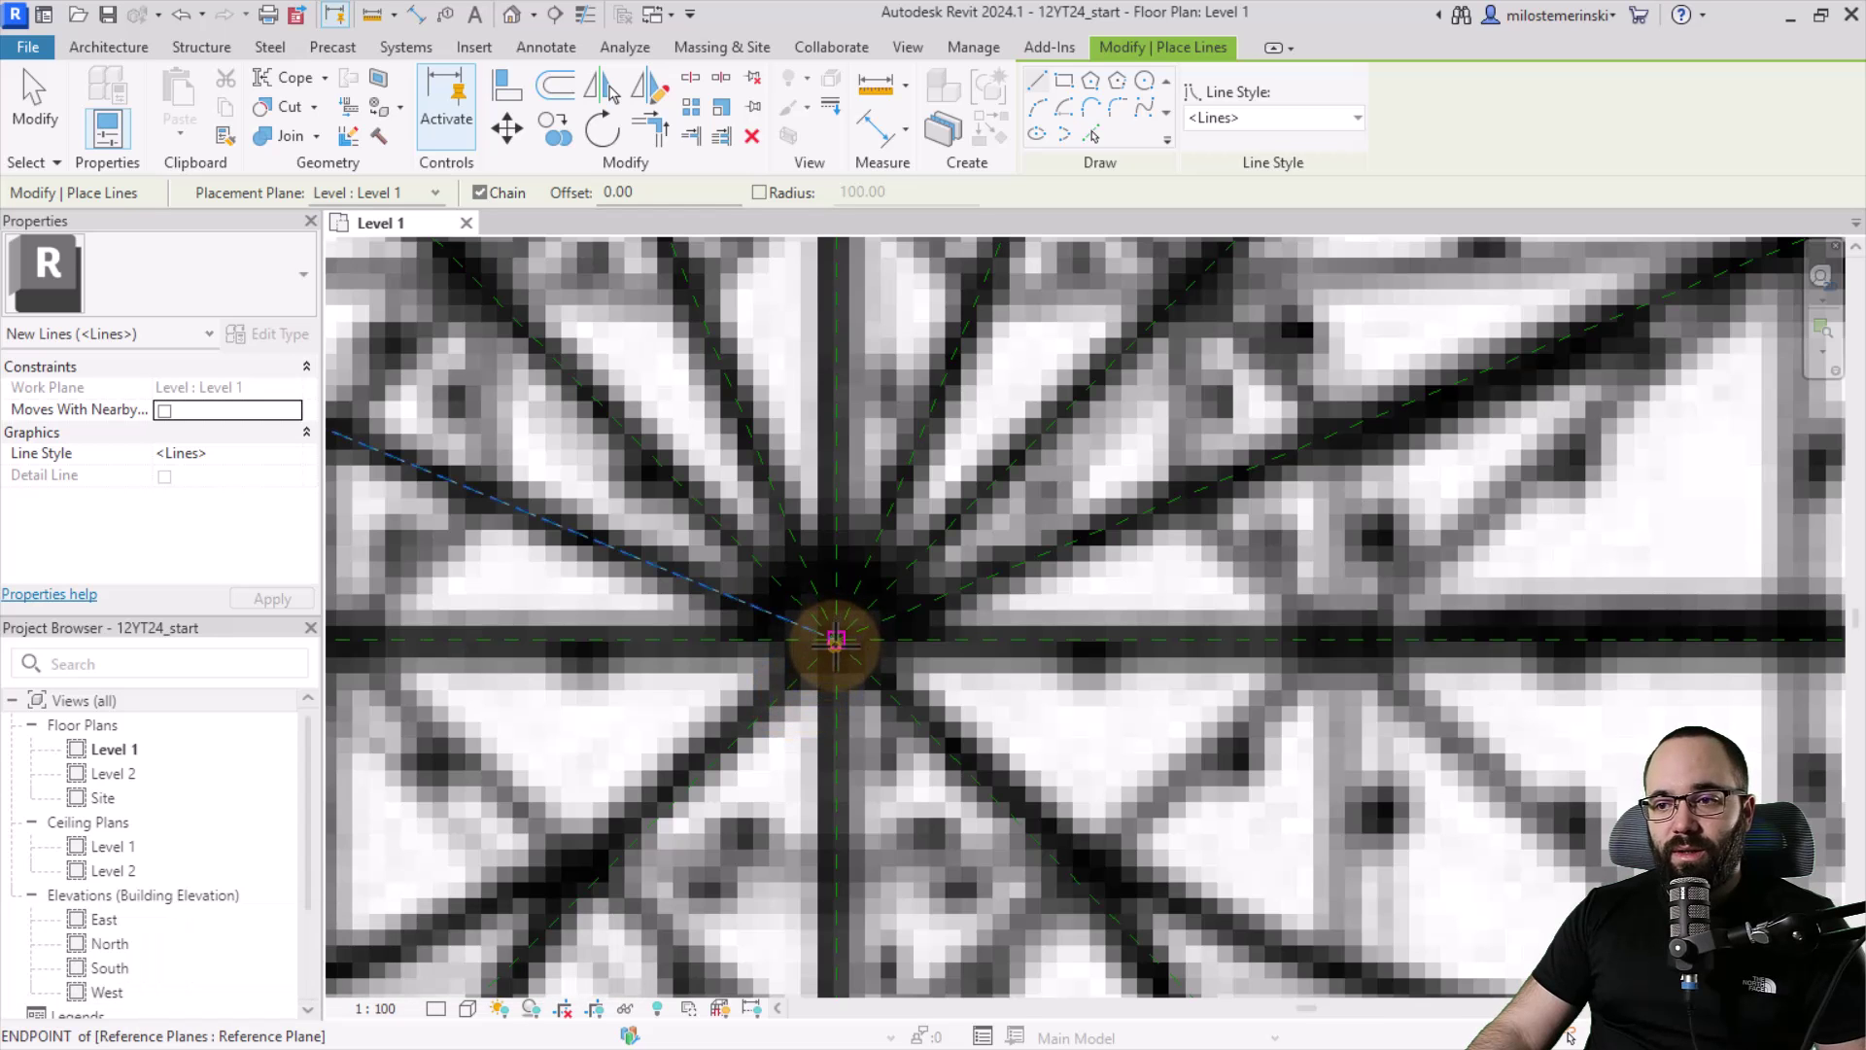
left_click(836, 637)
scroll(832, 646, "down", 3)
scroll(740, 652, "down", 2)
scroll(729, 663, "up", 2)
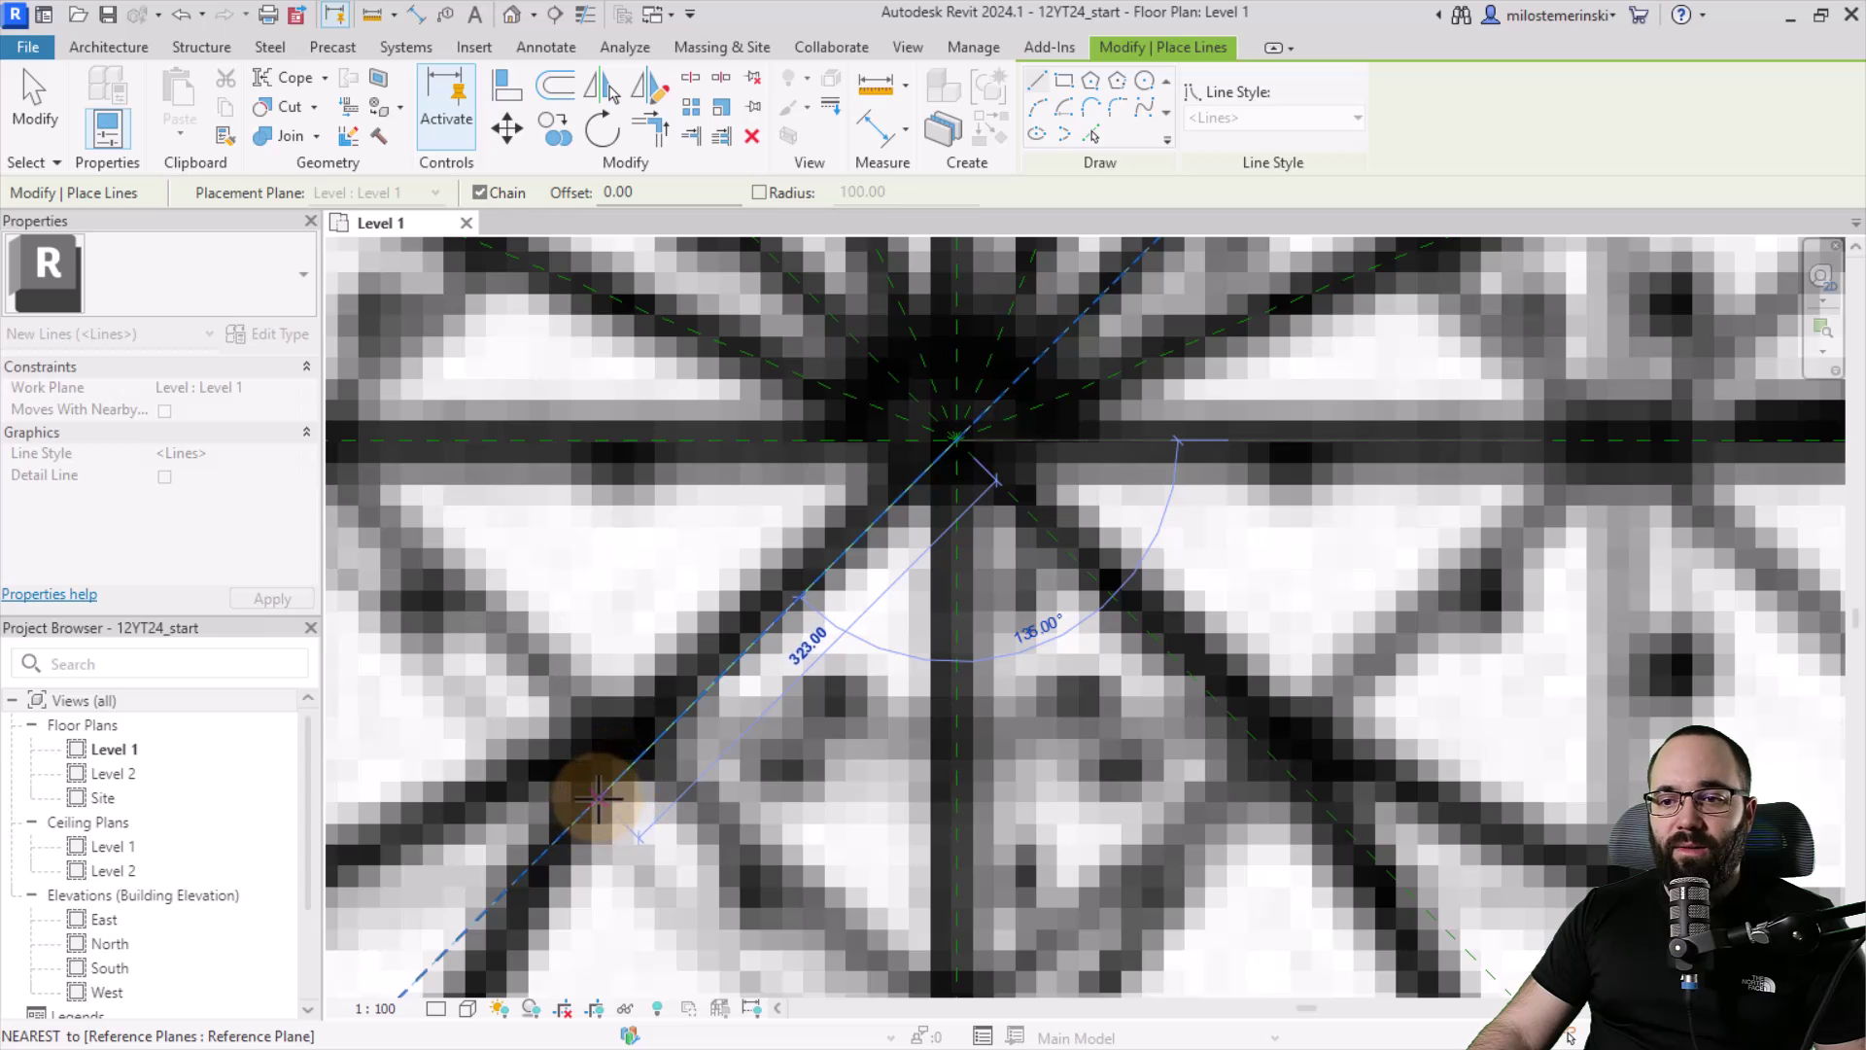
scroll(583, 685, "down", 2)
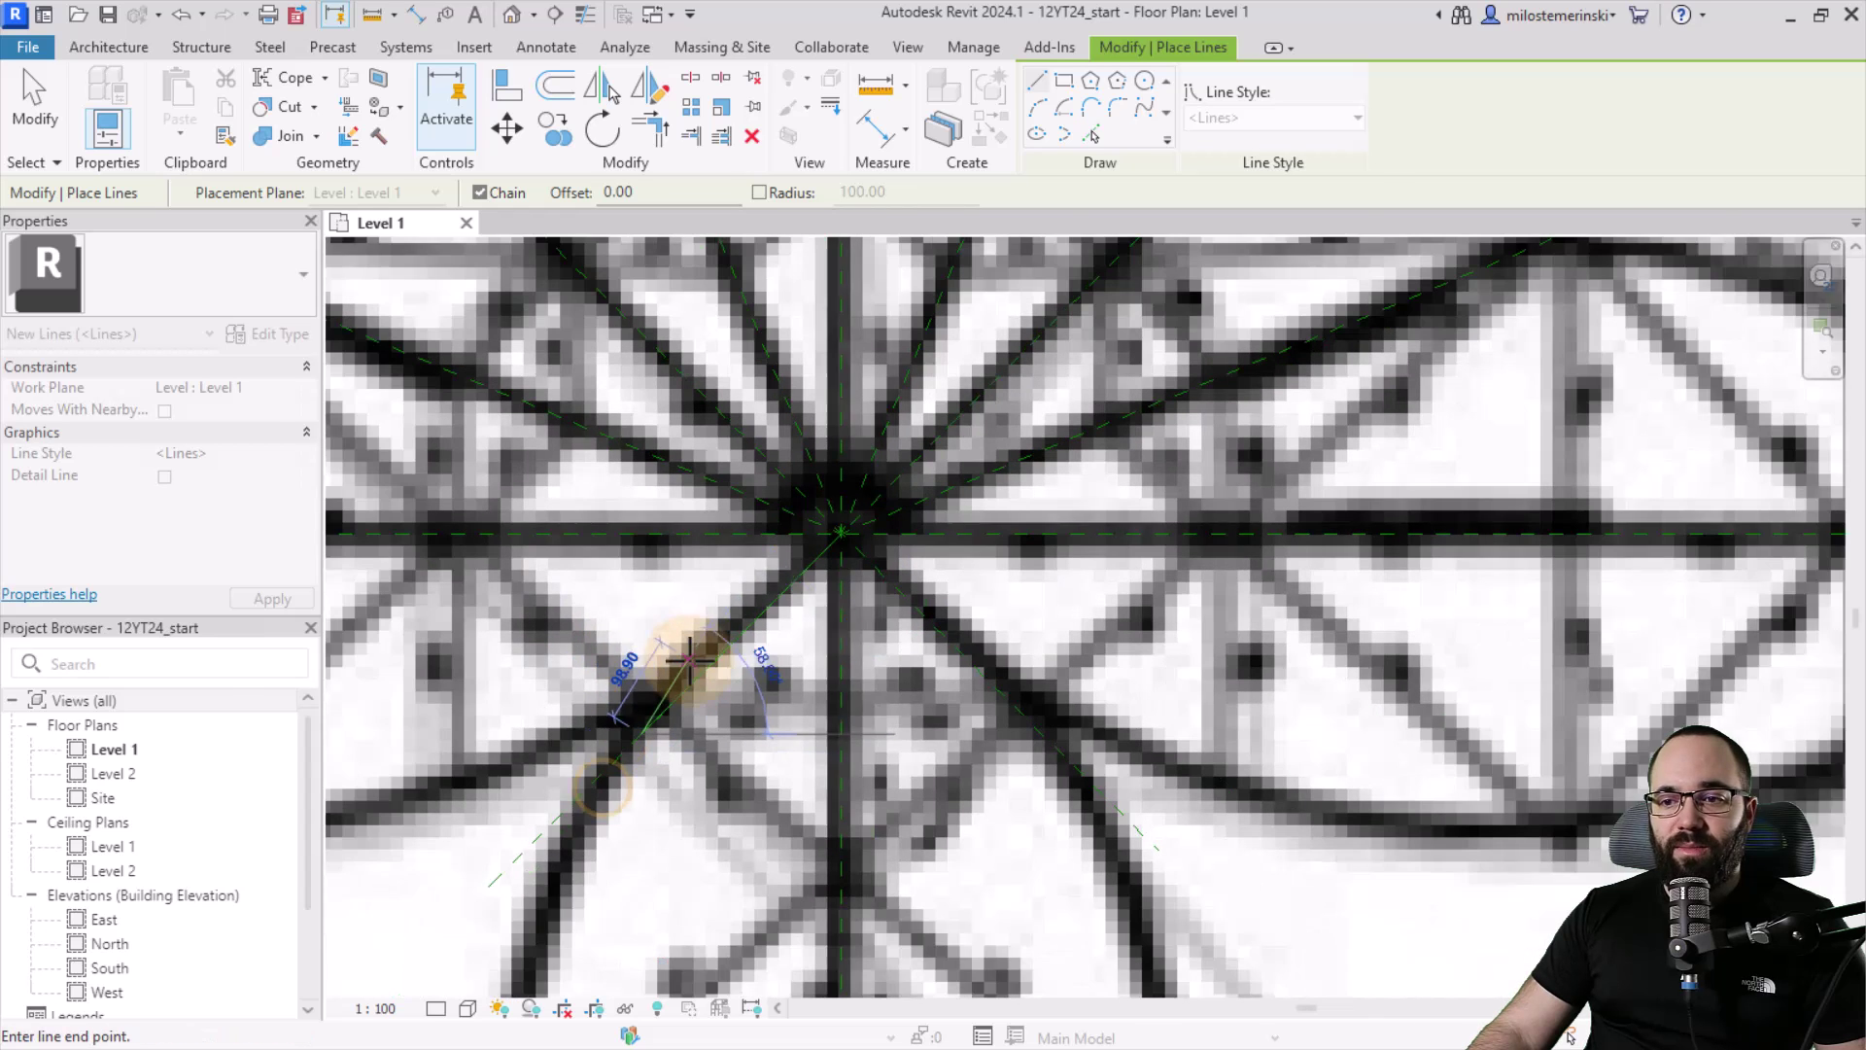
scroll(645, 647, "down", 1)
mouse_move(709, 624)
middle_mouse_down()
mouse_move(734, 745)
mouse_move(1024, 678)
middle_mouse_up()
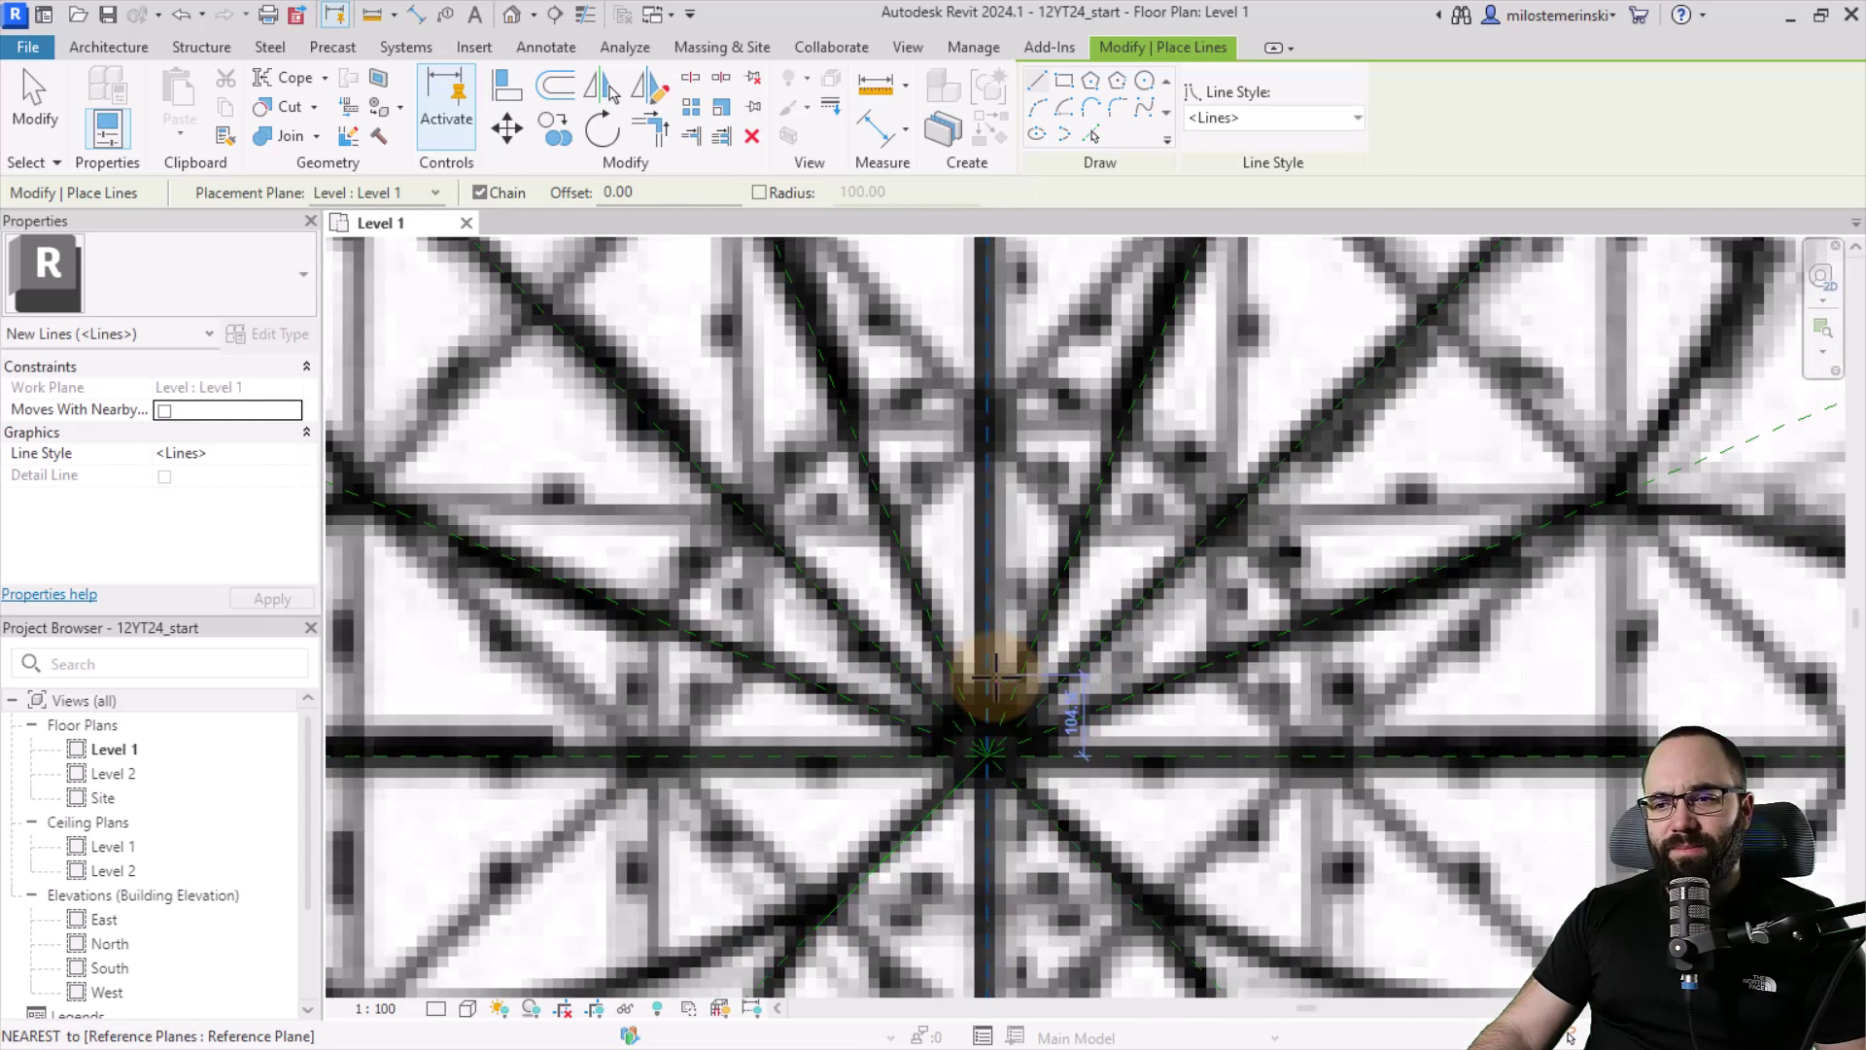
scroll(993, 675, "down", 2)
left_click(978, 763)
scroll(616, 596, "up", 2)
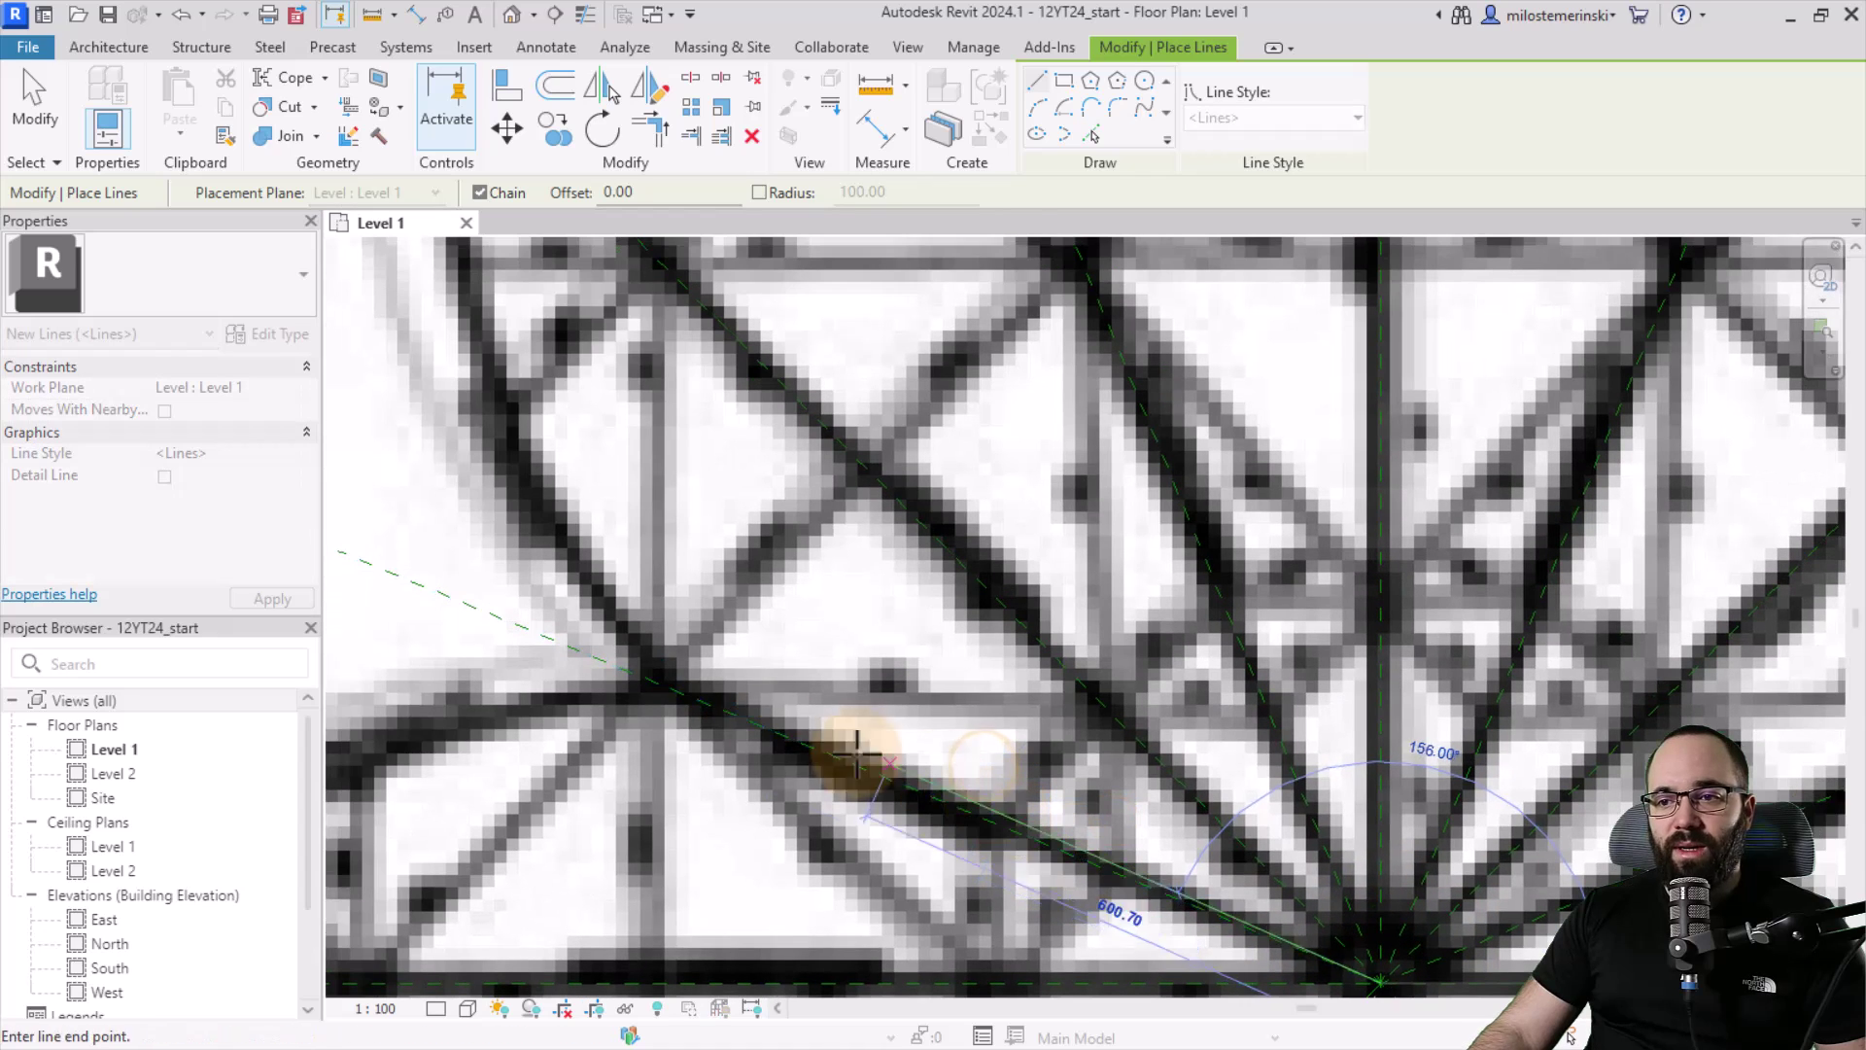
left_click(646, 677)
scroll(646, 678, "down", 2)
scroll(646, 759, "down", 1)
key("Escape")
scroll(707, 766, "up", 2)
left_click(925, 897)
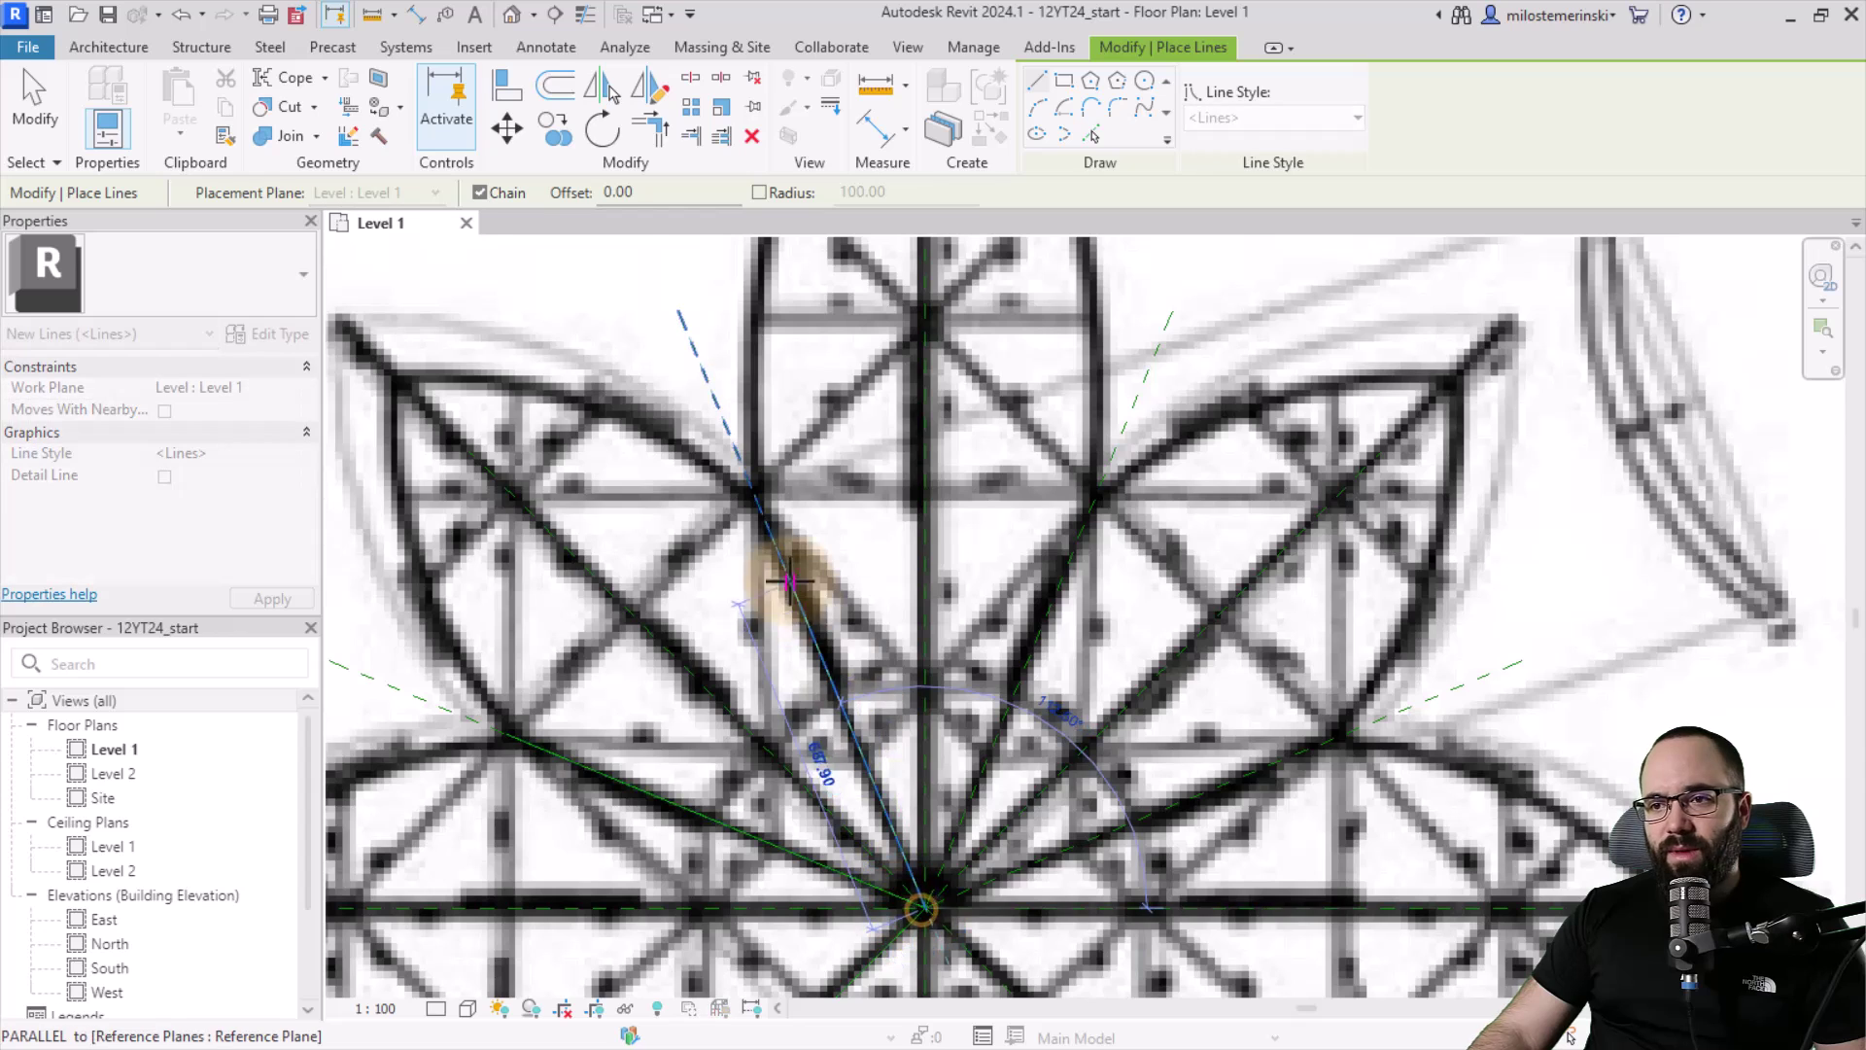
scroll(766, 503, "up", 2)
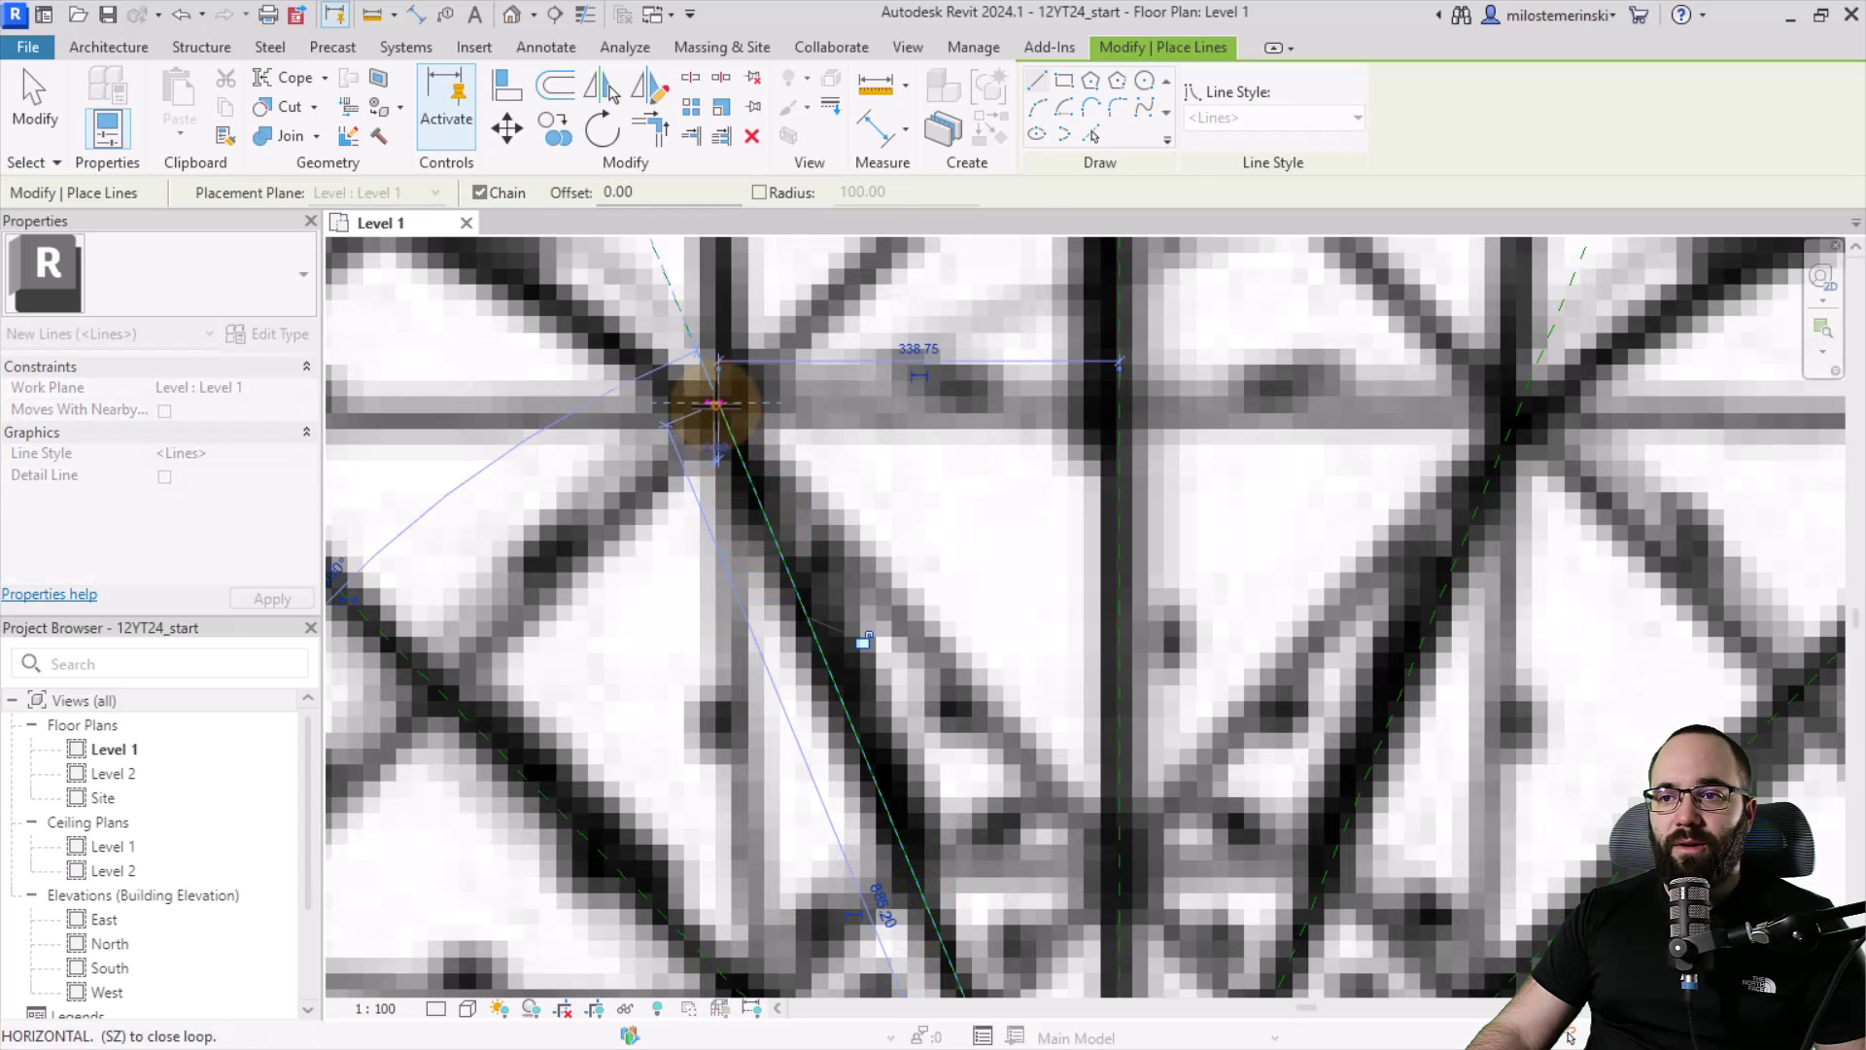
scroll(691, 395, "down", 3)
scroll(817, 546, "down", 2)
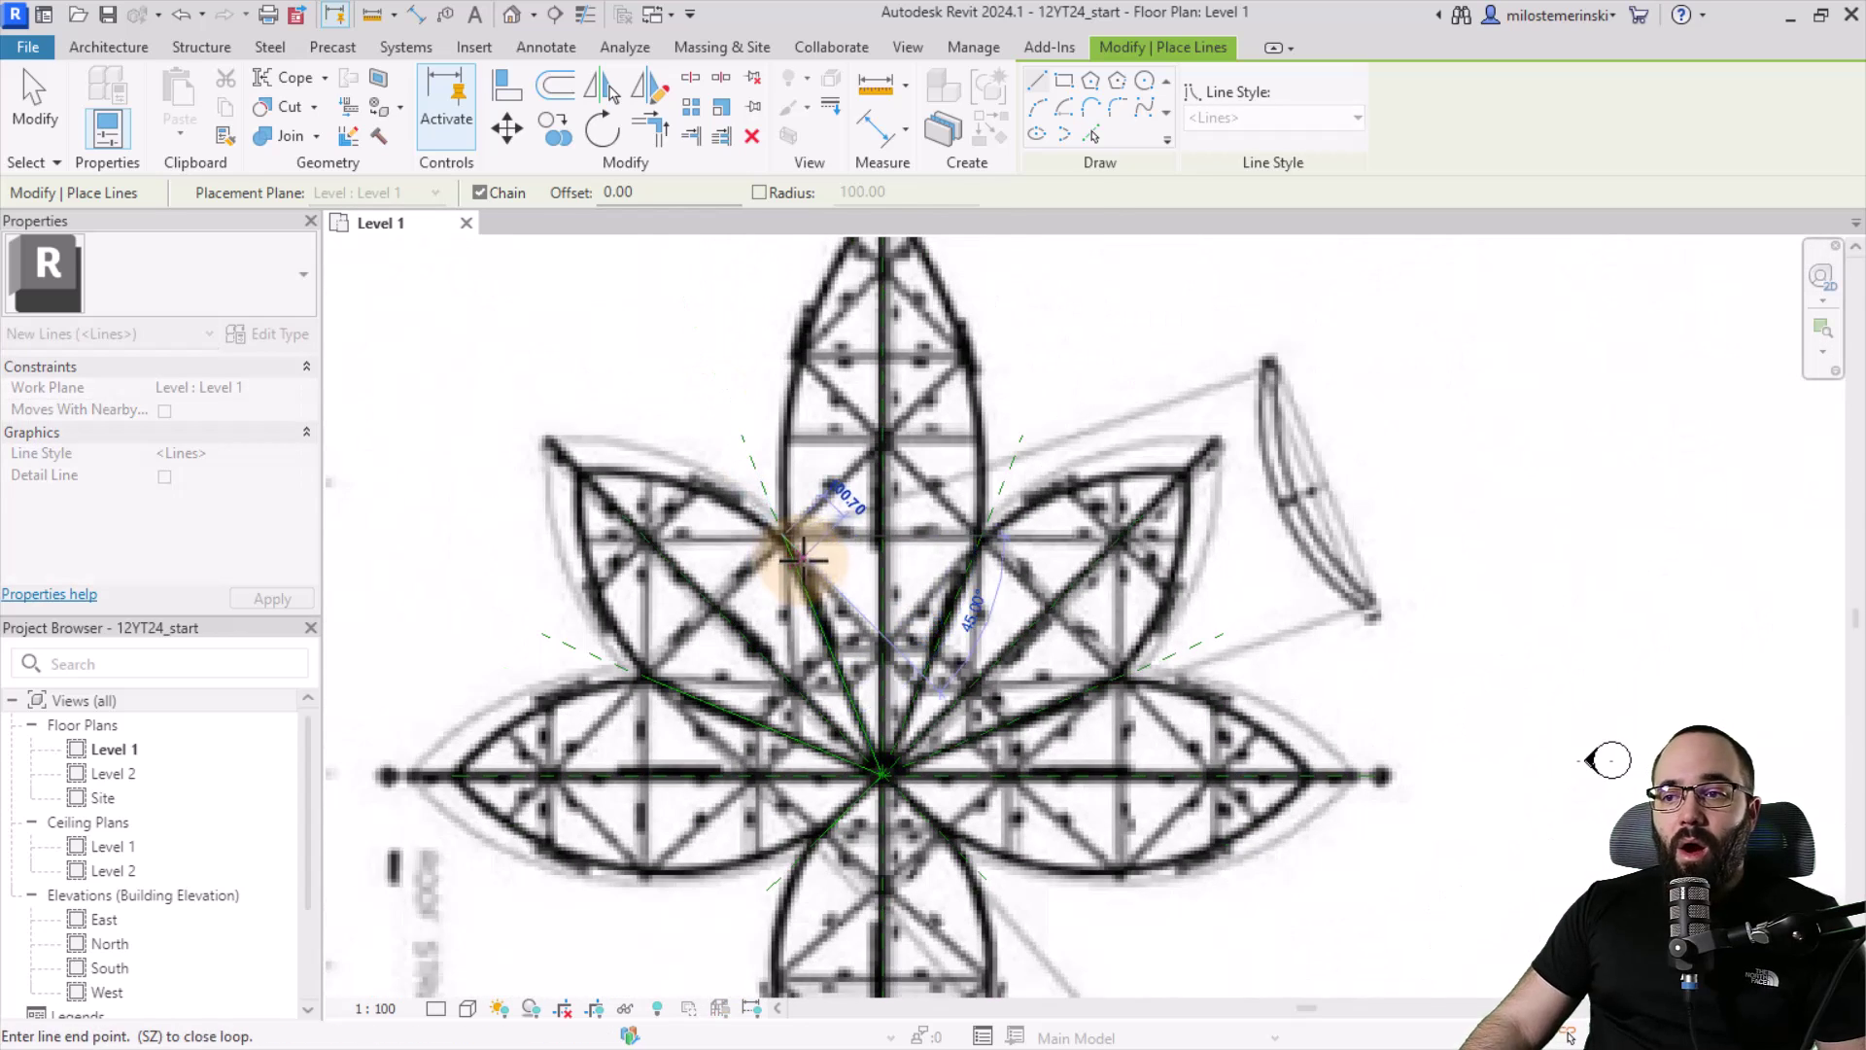
left_click(784, 537)
key("Escape")
key("Escape")
Mirror the traced line across the vertical centre line
left_click(799, 599)
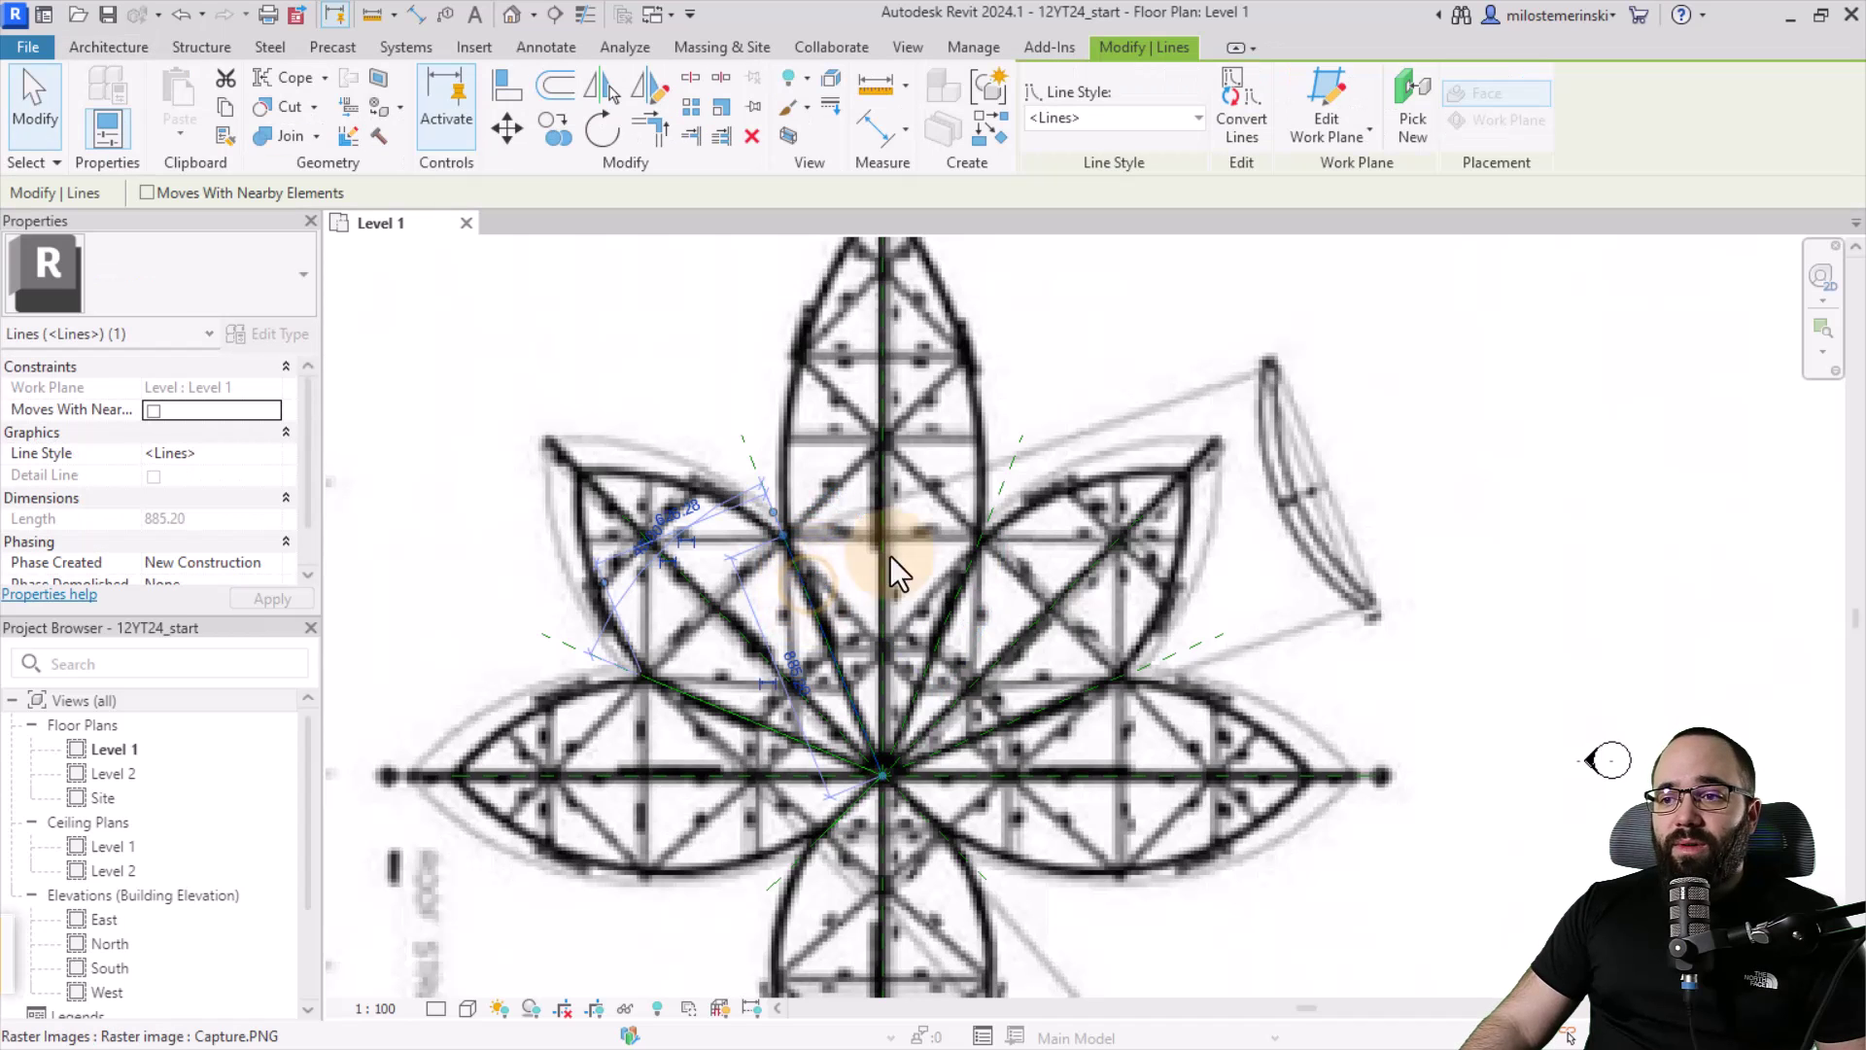
left_click(598, 105)
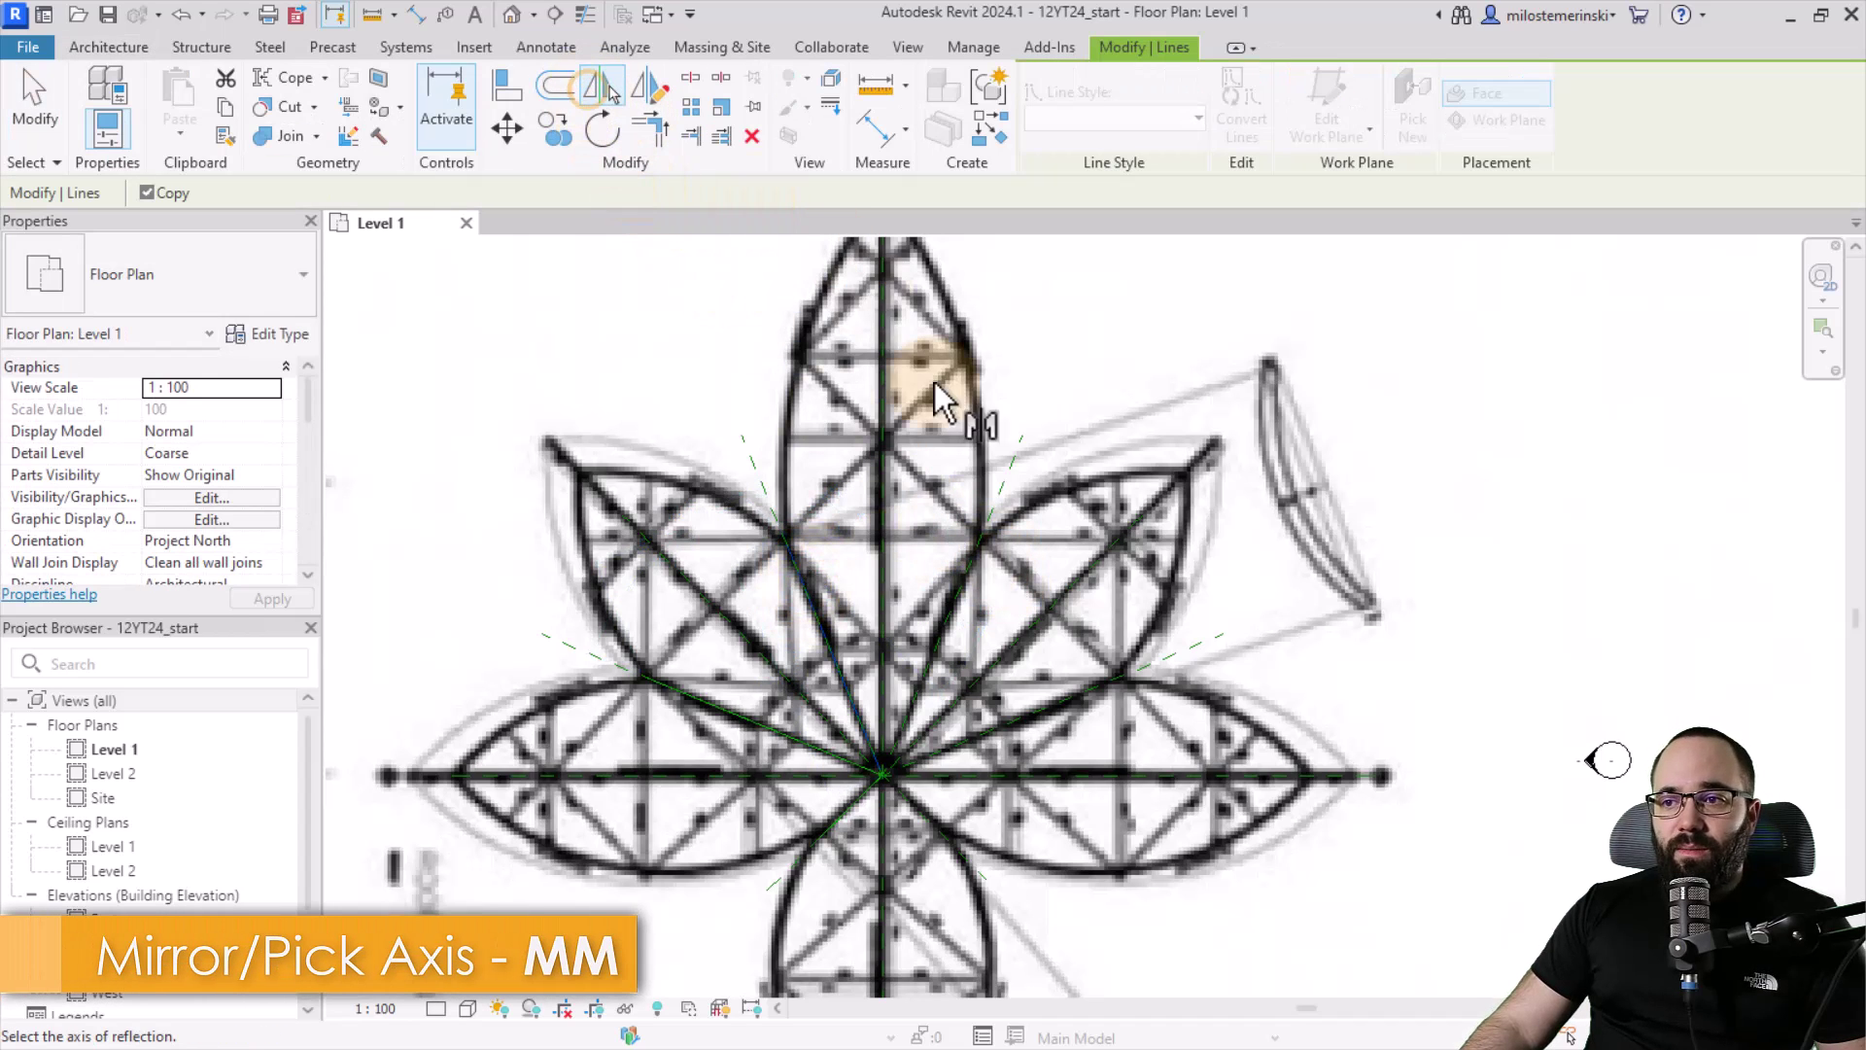
left_click(883, 492)
key("Escape")
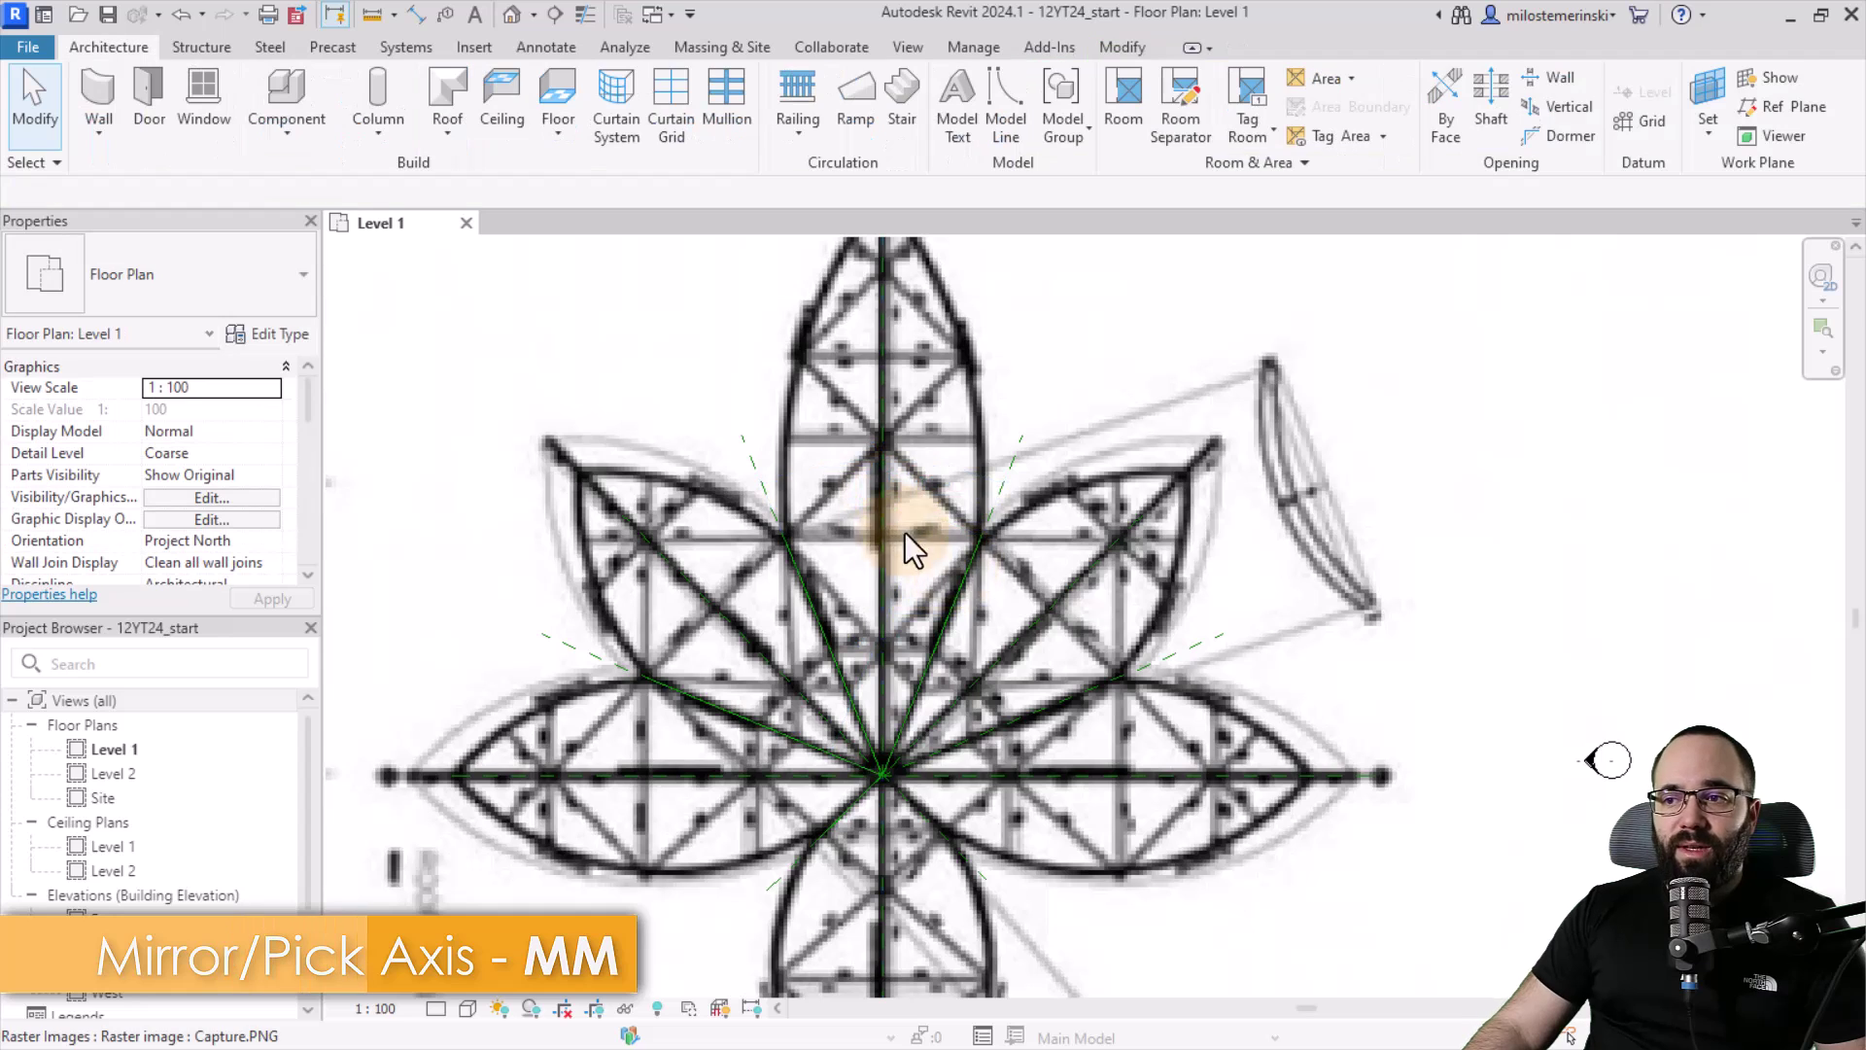
scroll(885, 524, "down", 2)
middle_click_drag(879, 596, 781, 501)
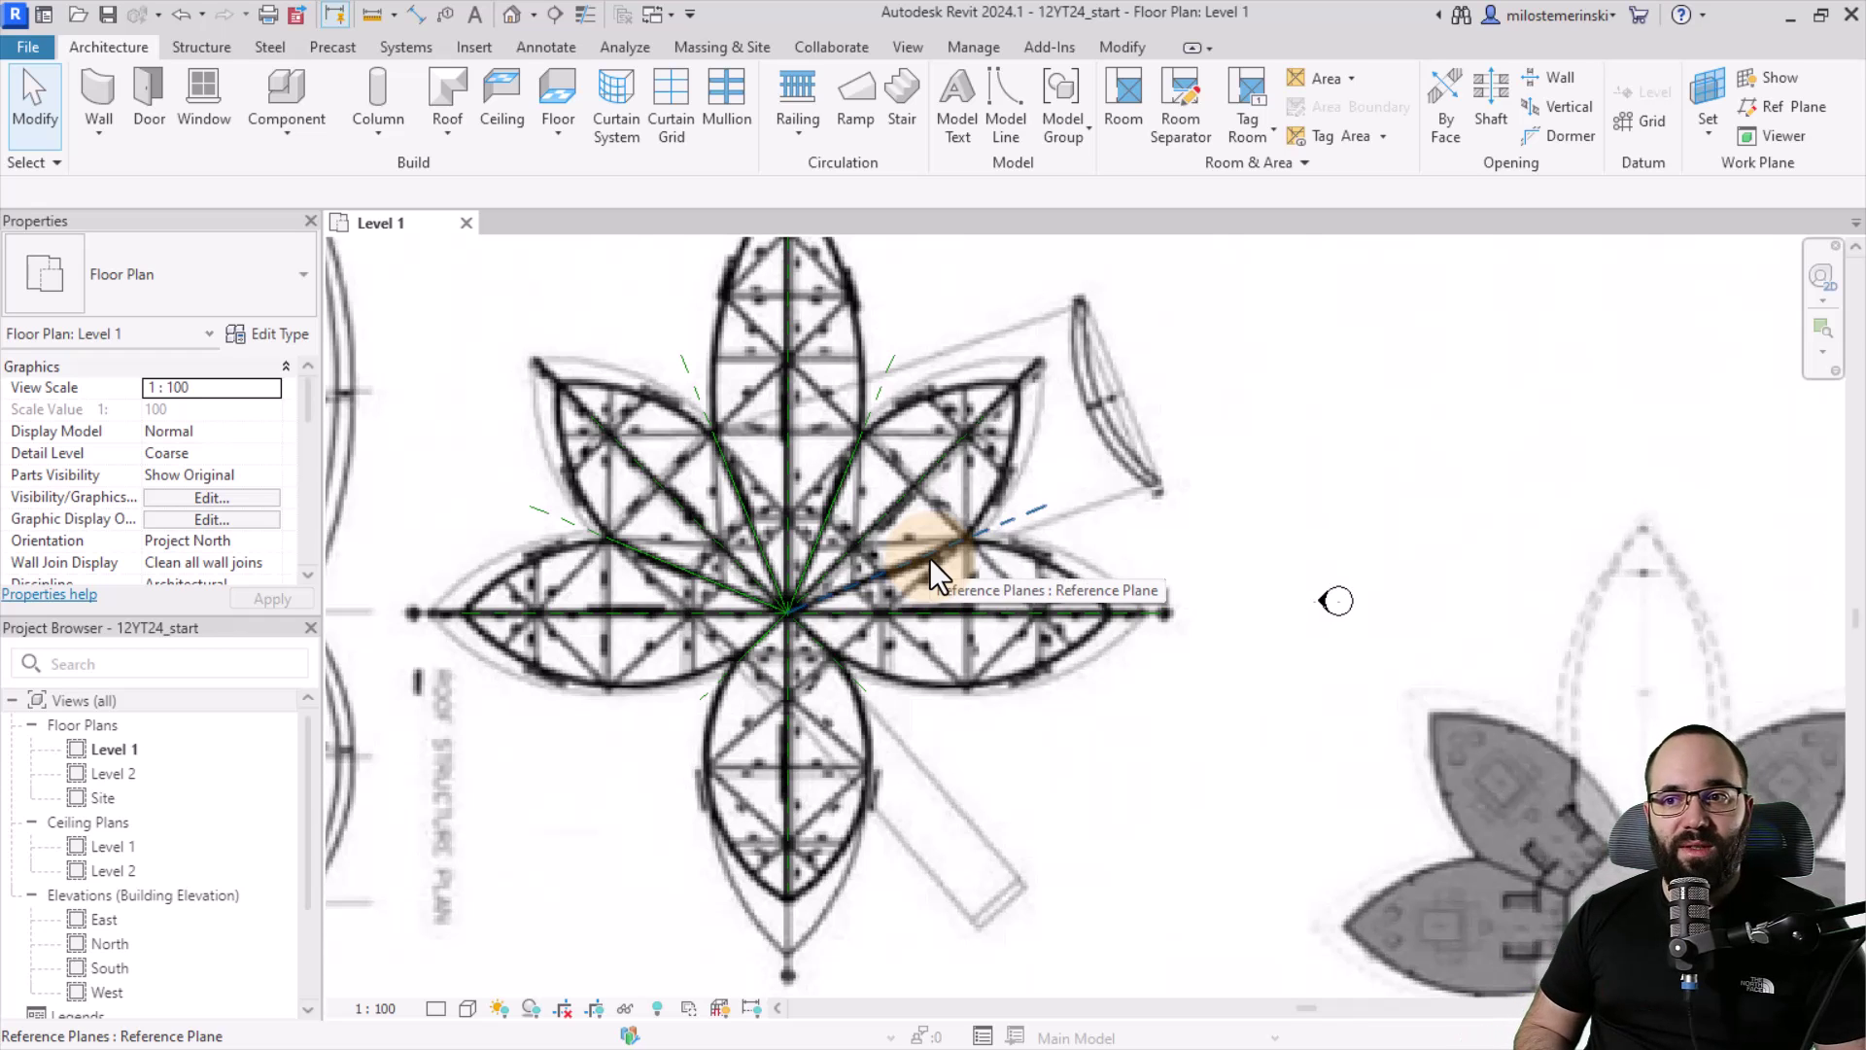
middle_click_drag(716, 415, 739, 449)
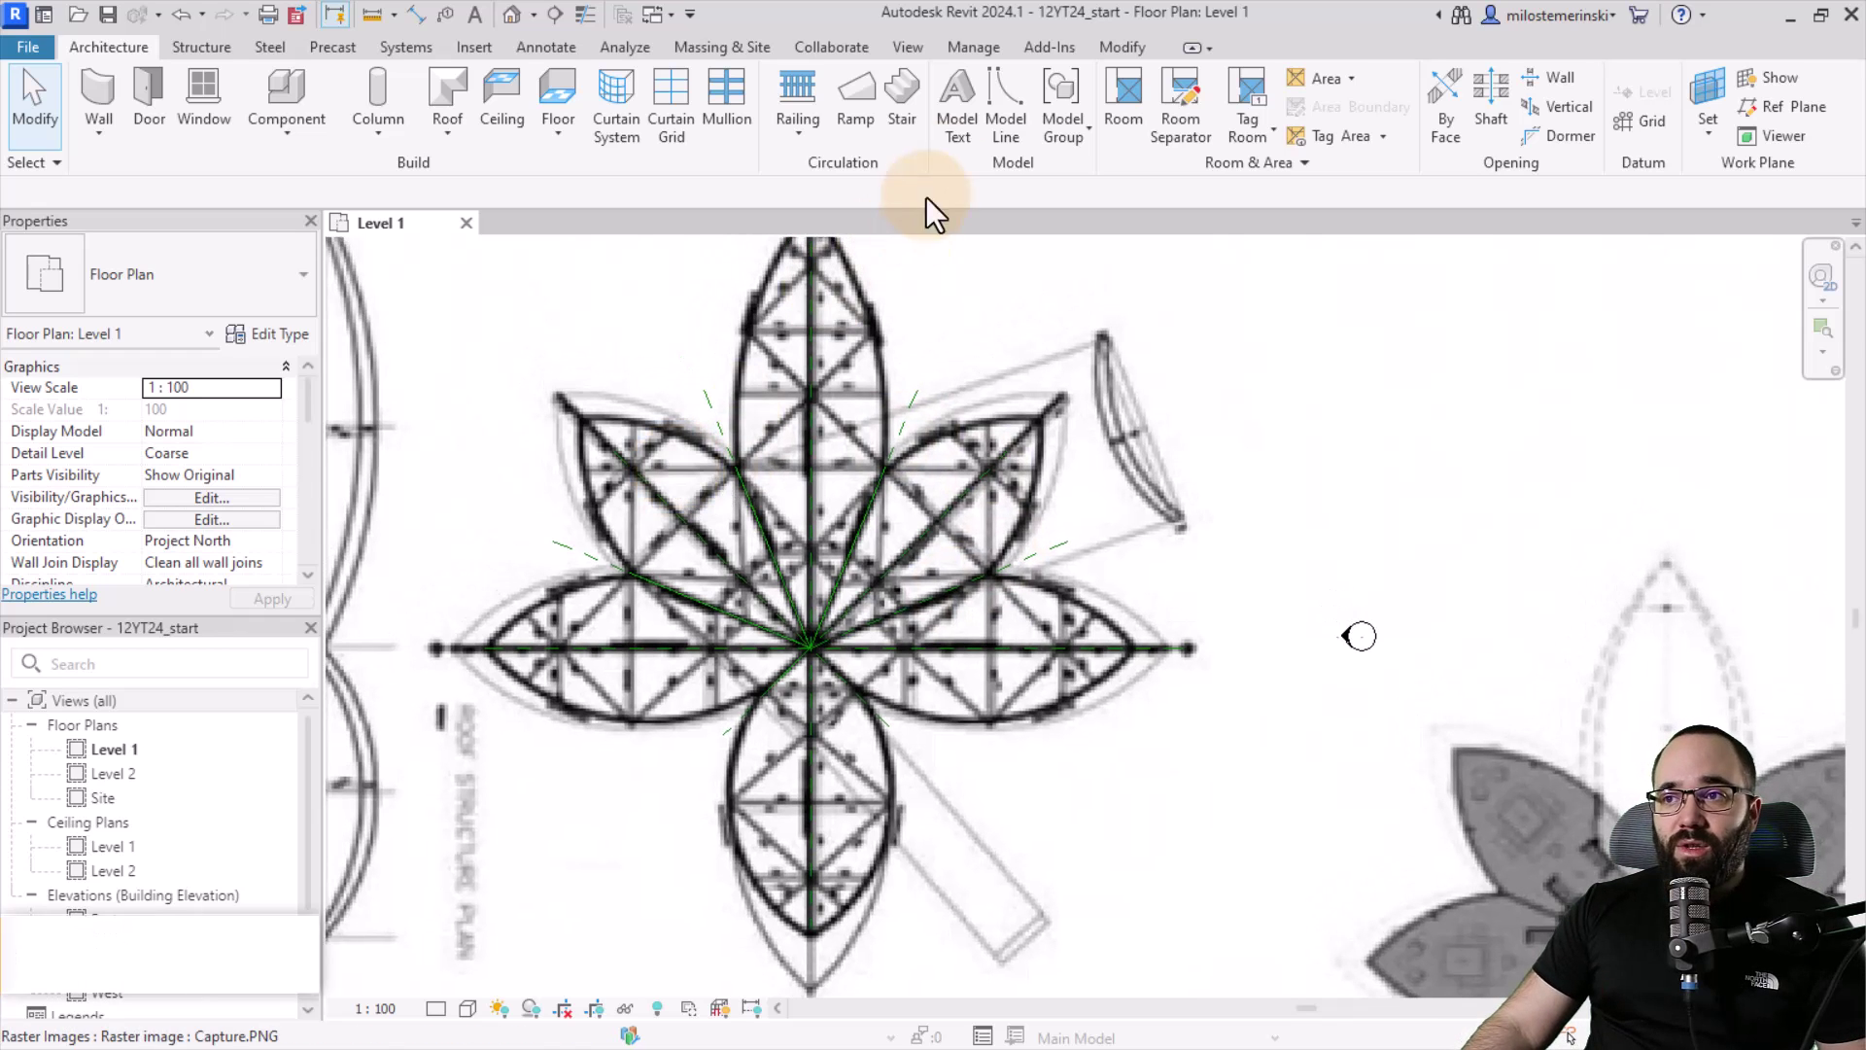
Trace the upper-left petal's outer edge with an arc from tip to plane intersection
left_click(1008, 128)
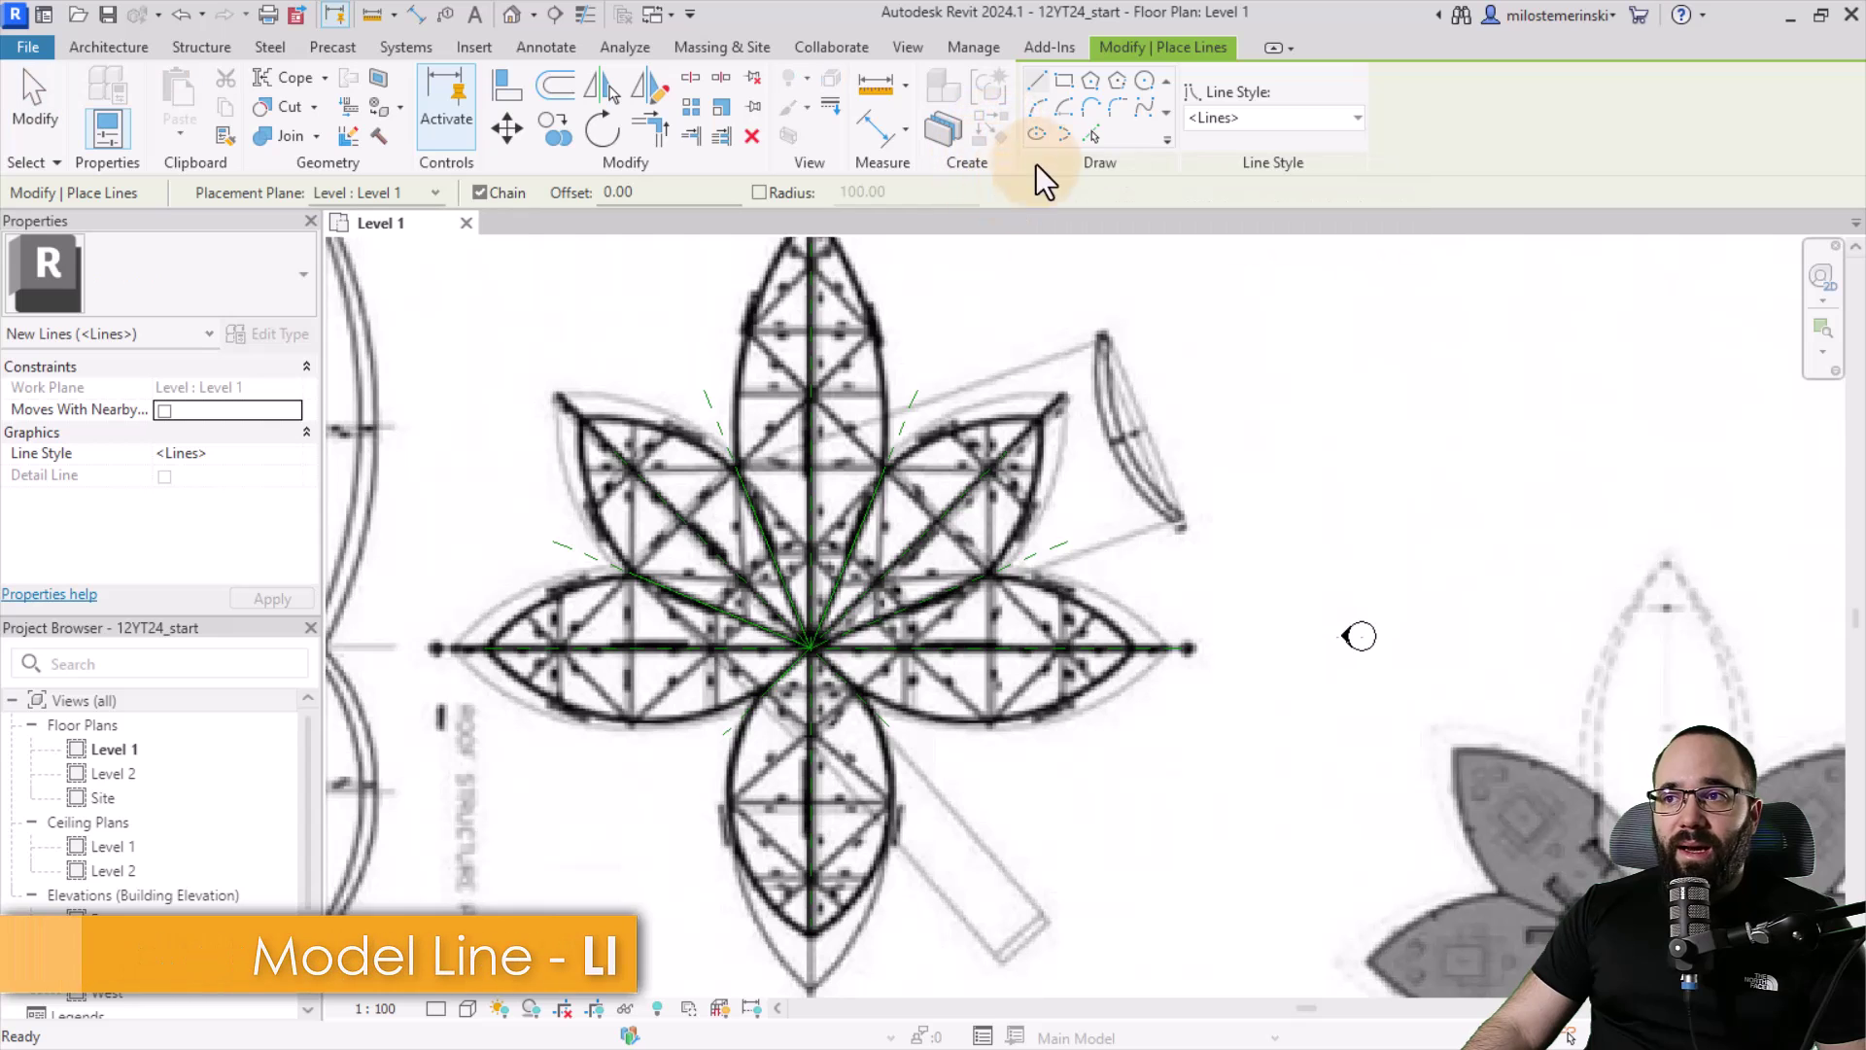
left_click(1034, 107)
scroll(604, 417, "up", 2)
scroll(595, 418, "up", 2)
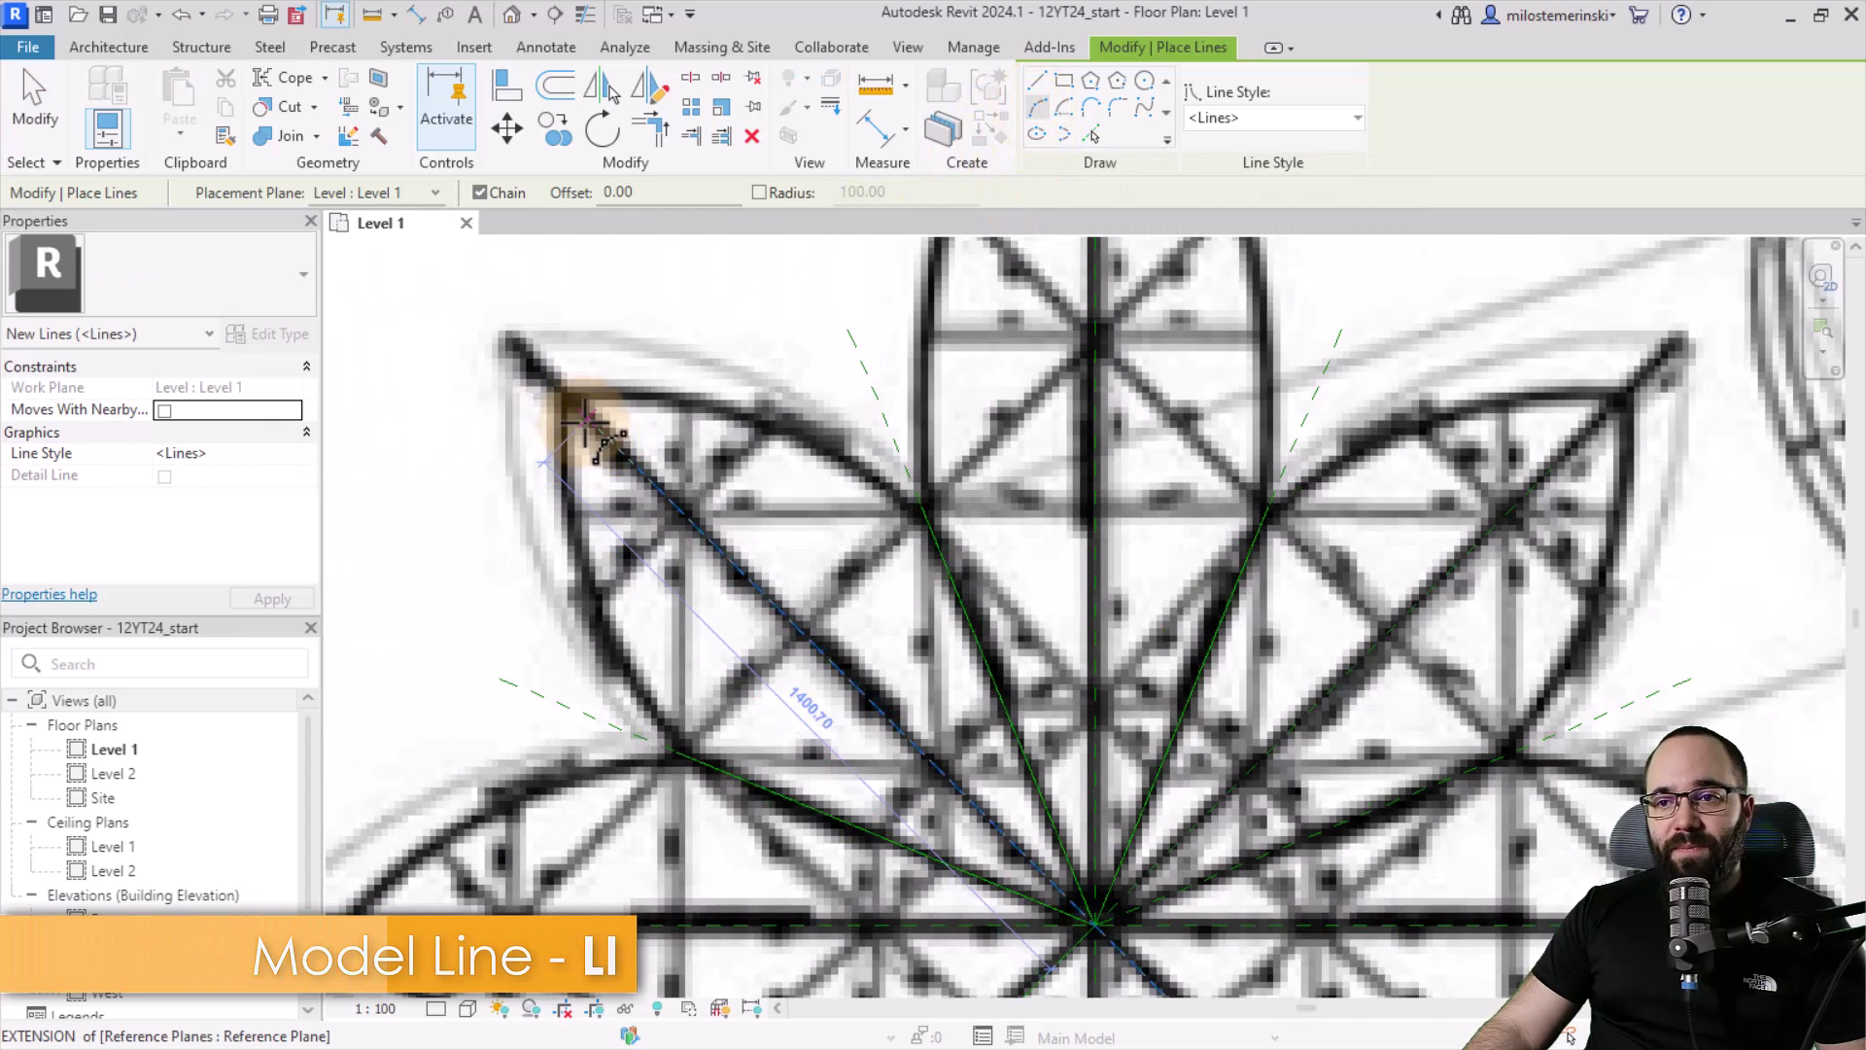
scroll(568, 409, "up", 2)
scroll(562, 401, "up", 1)
left_click(554, 379)
scroll(584, 482, "down", 1)
scroll(645, 584, "down", 2)
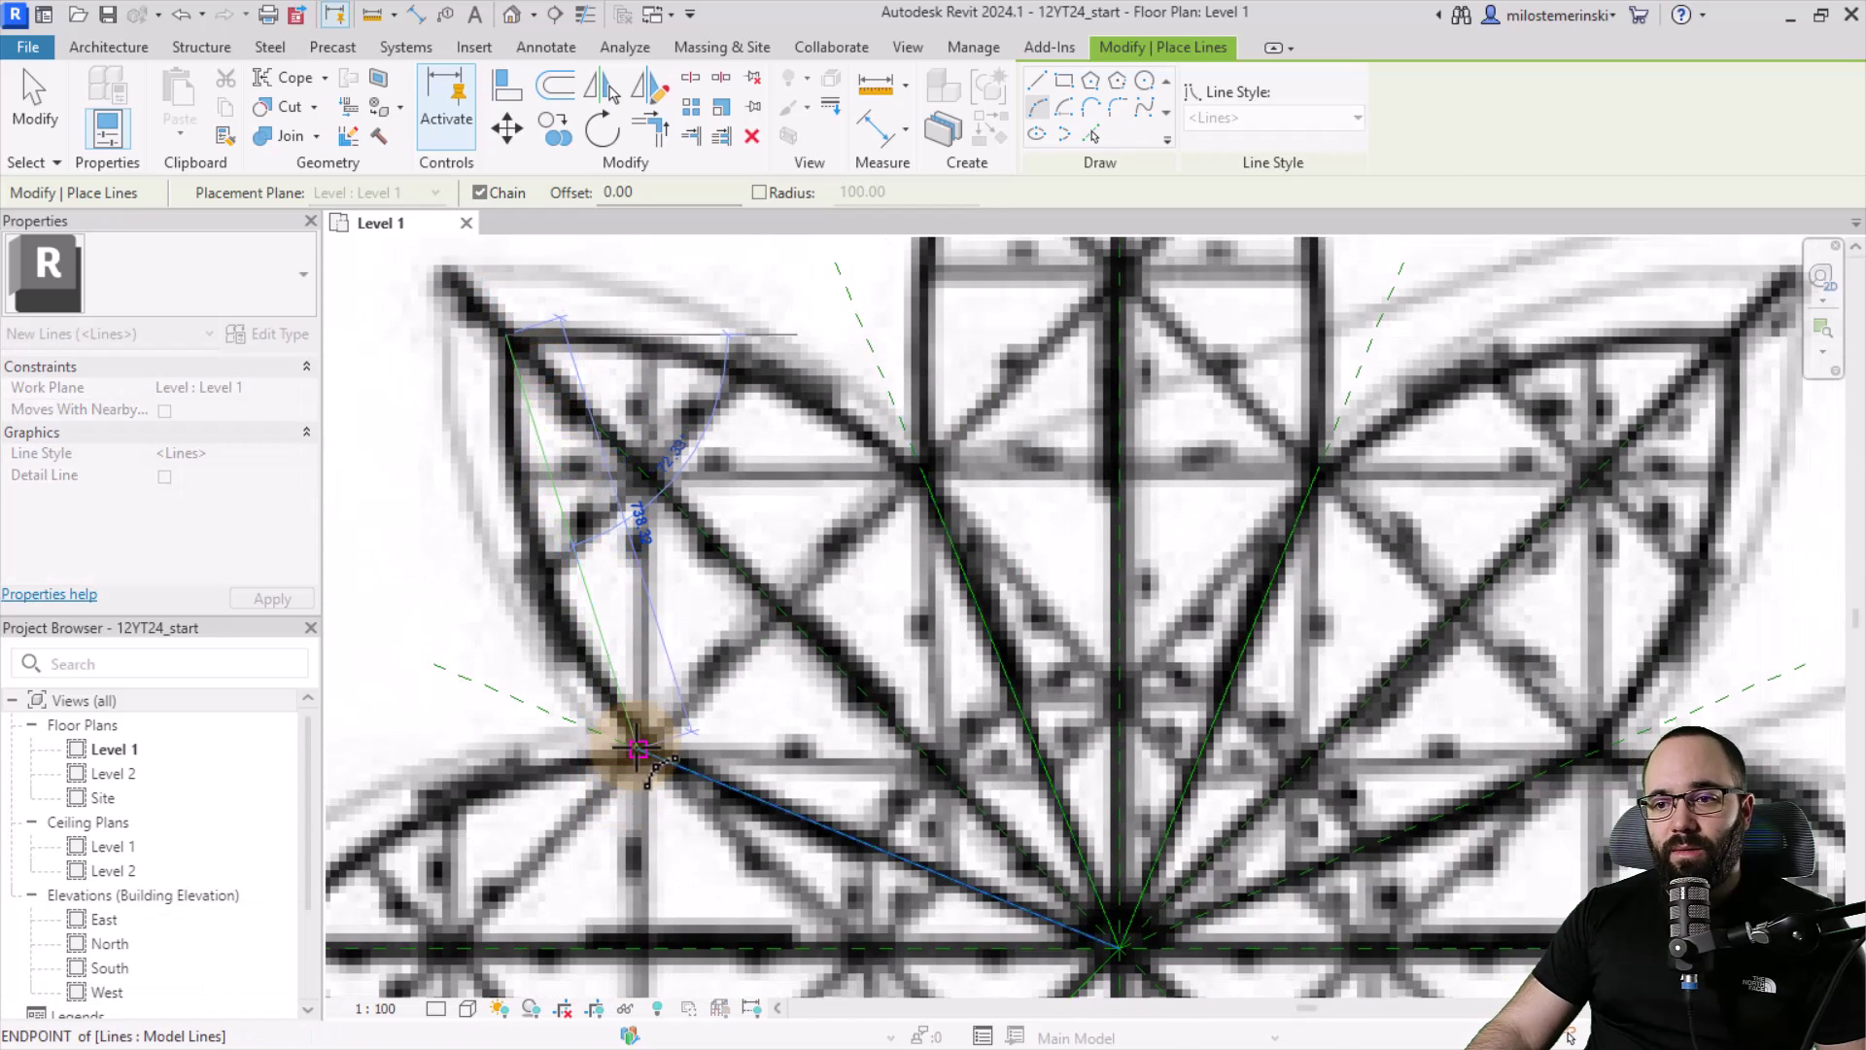
left_click(630, 747)
left_click(551, 612)
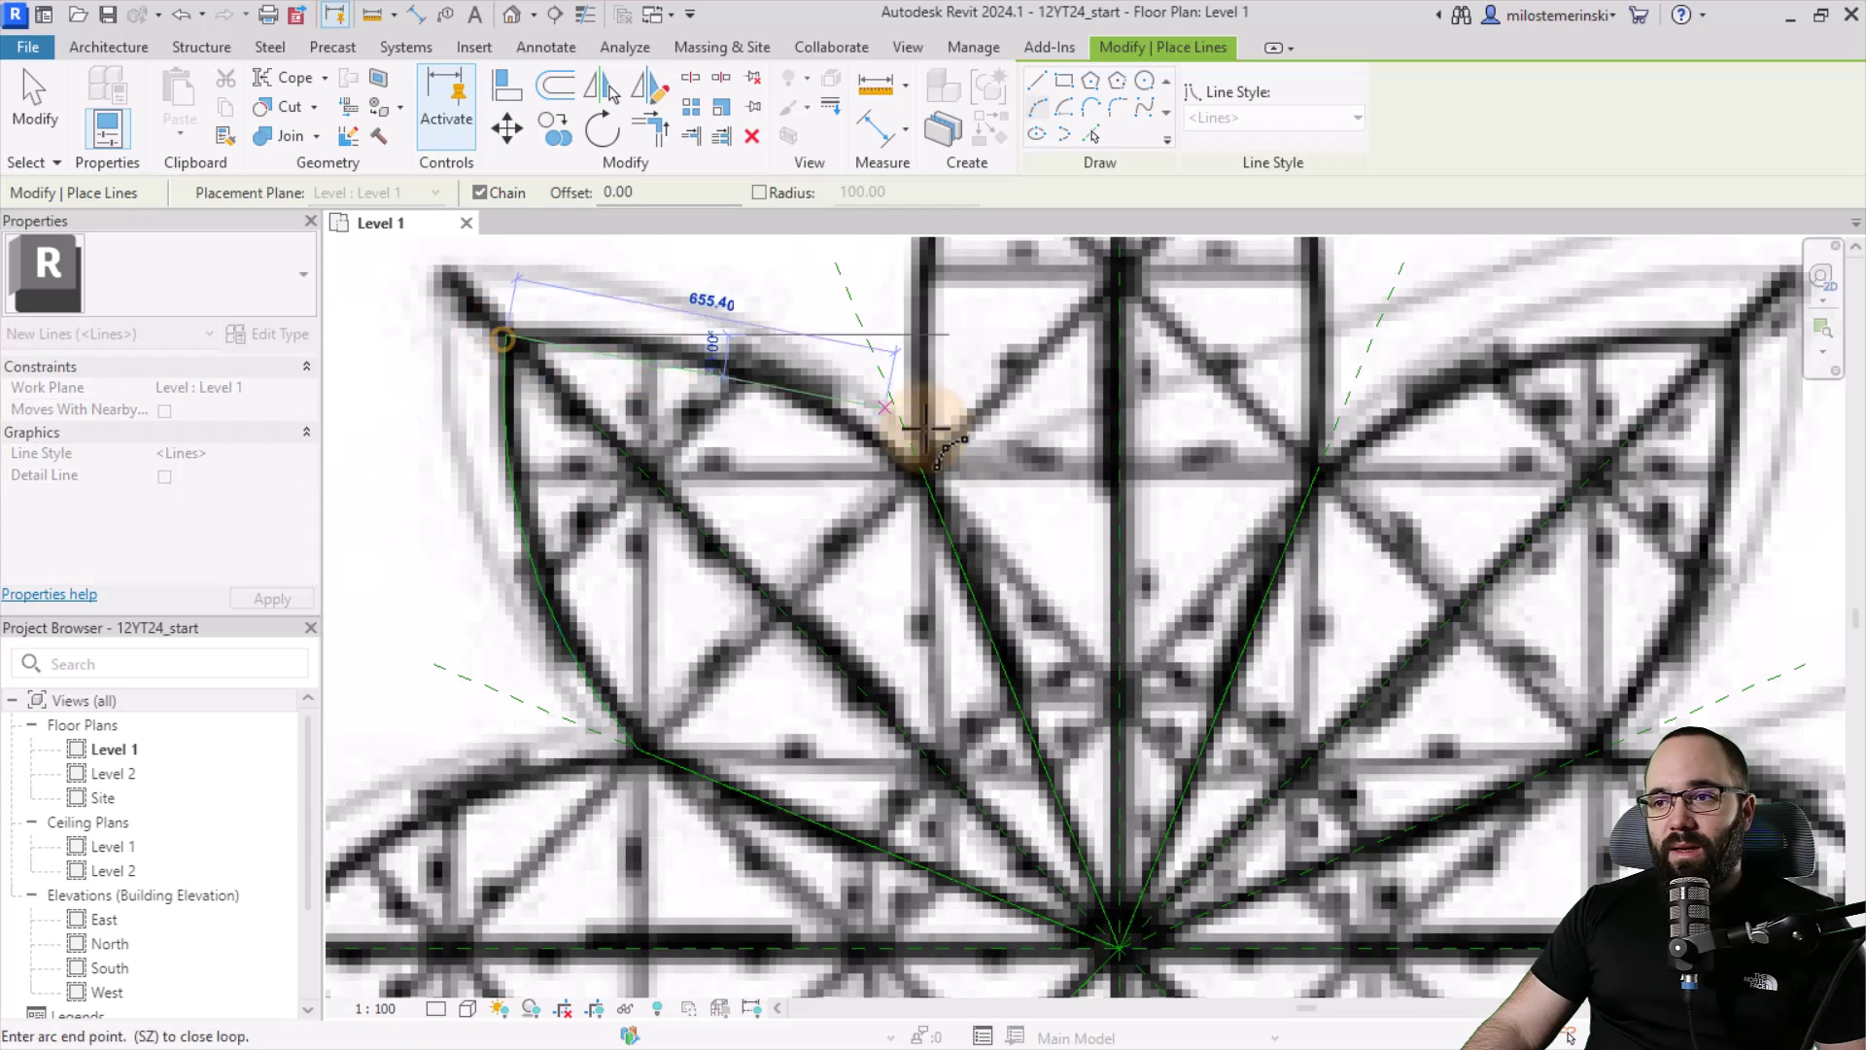
key("Escape")
key("Escape")
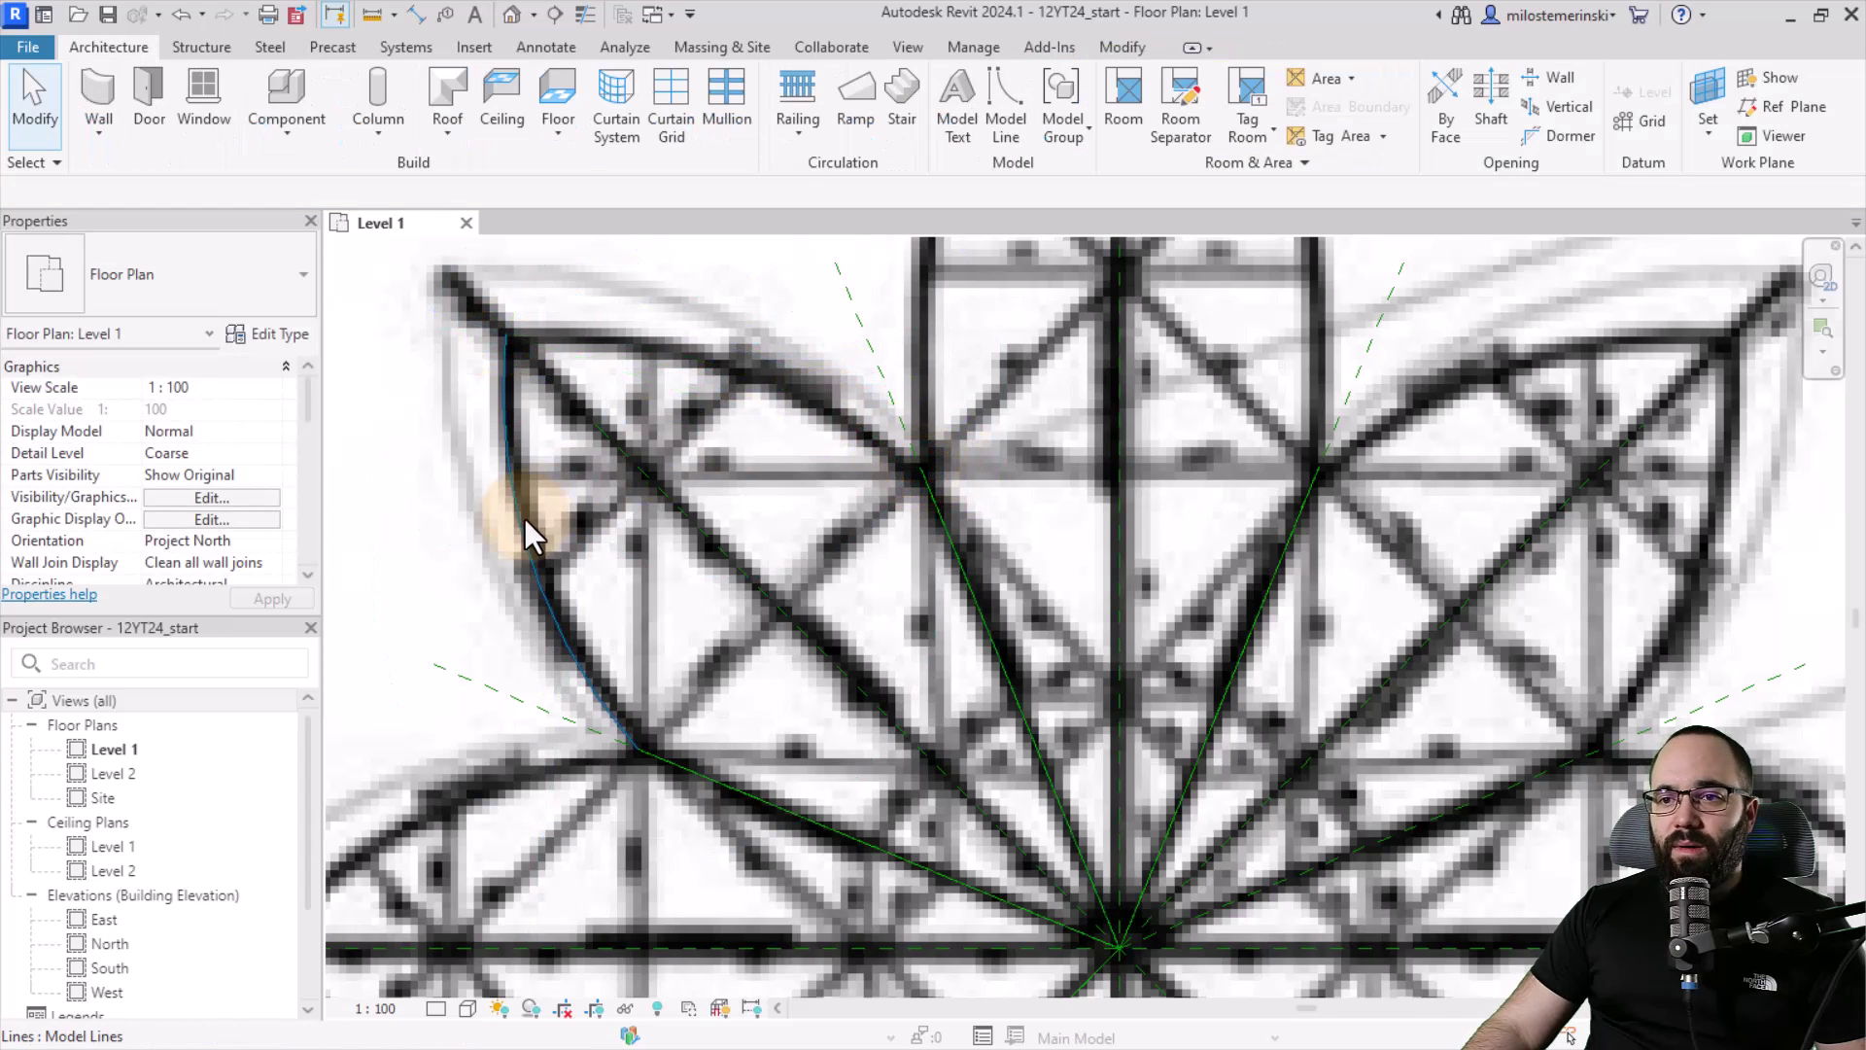
left_click(523, 521)
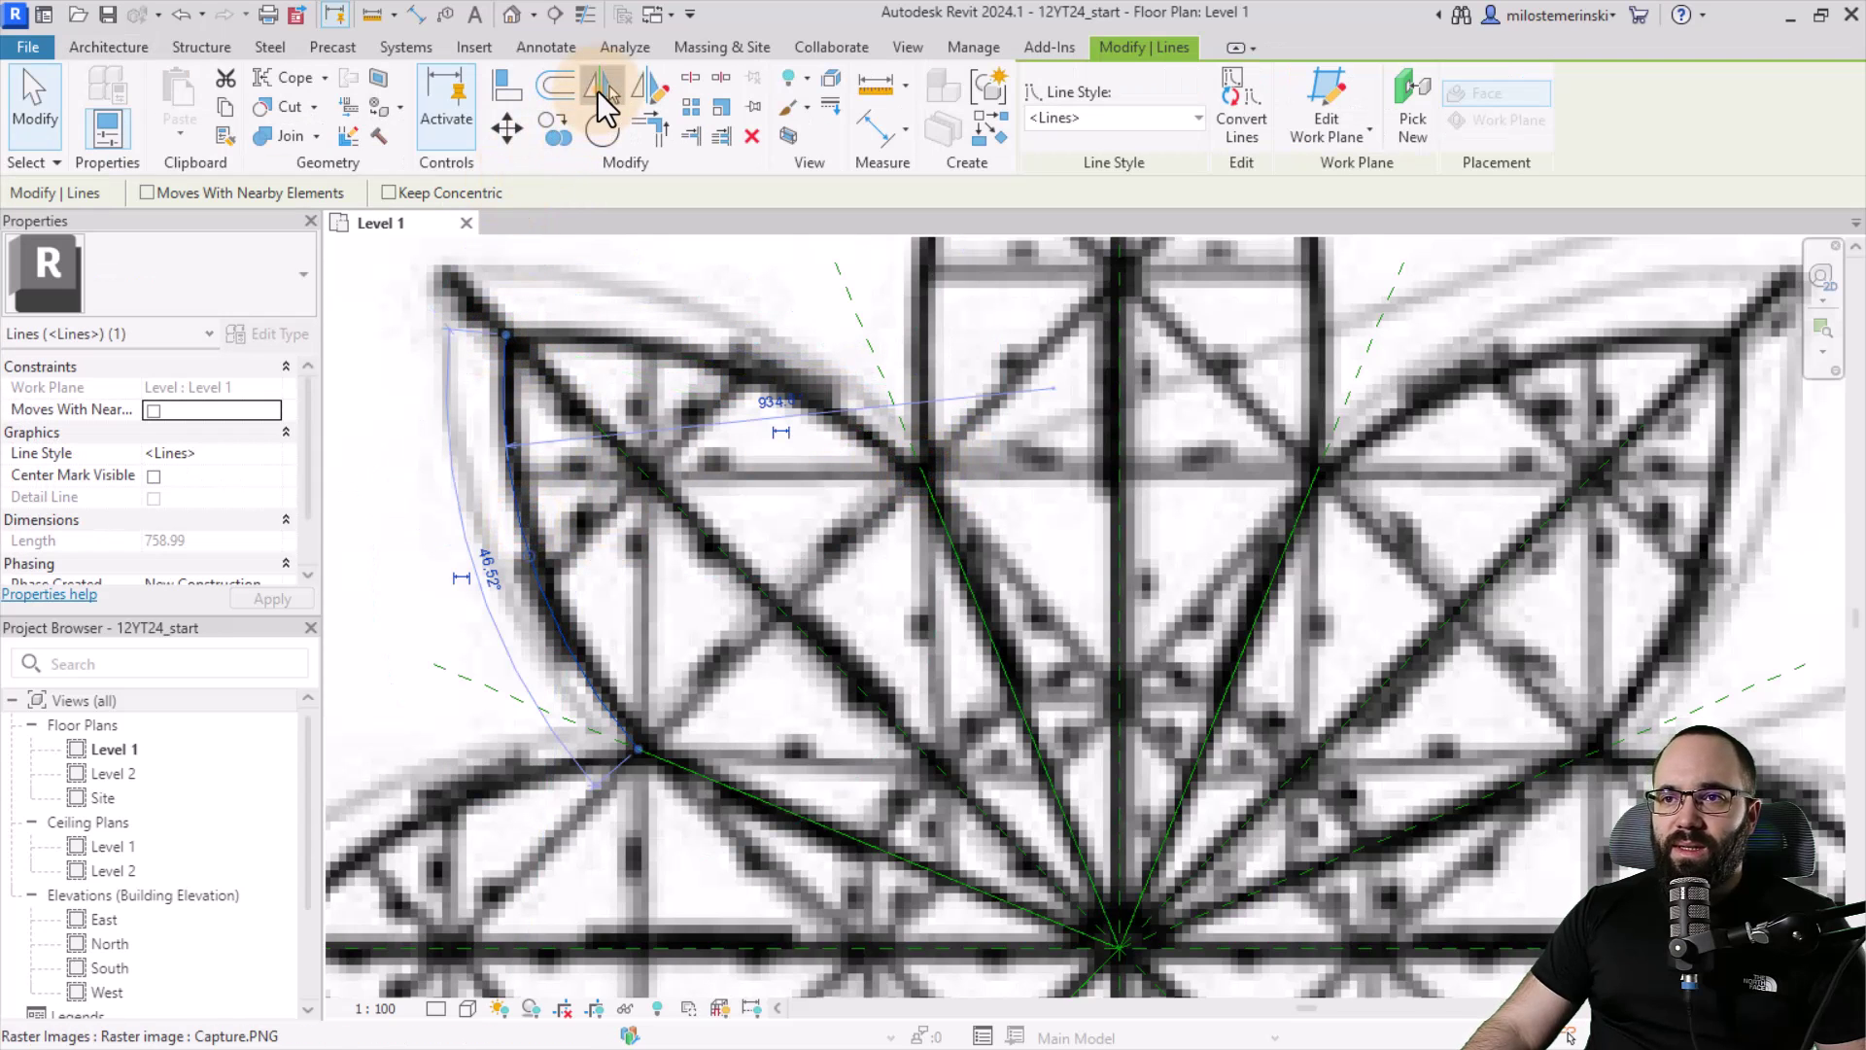
key("Escape")
scroll(666, 488, "down", 2)
left_click(628, 556)
key("Escape")
scroll(627, 555, "down", 2)
scroll(623, 607, "down", 2)
scroll(599, 550, "down", 1)
scroll(696, 552, "up", 1)
scroll(658, 580, "up", 1)
scroll(619, 635, "up", 1)
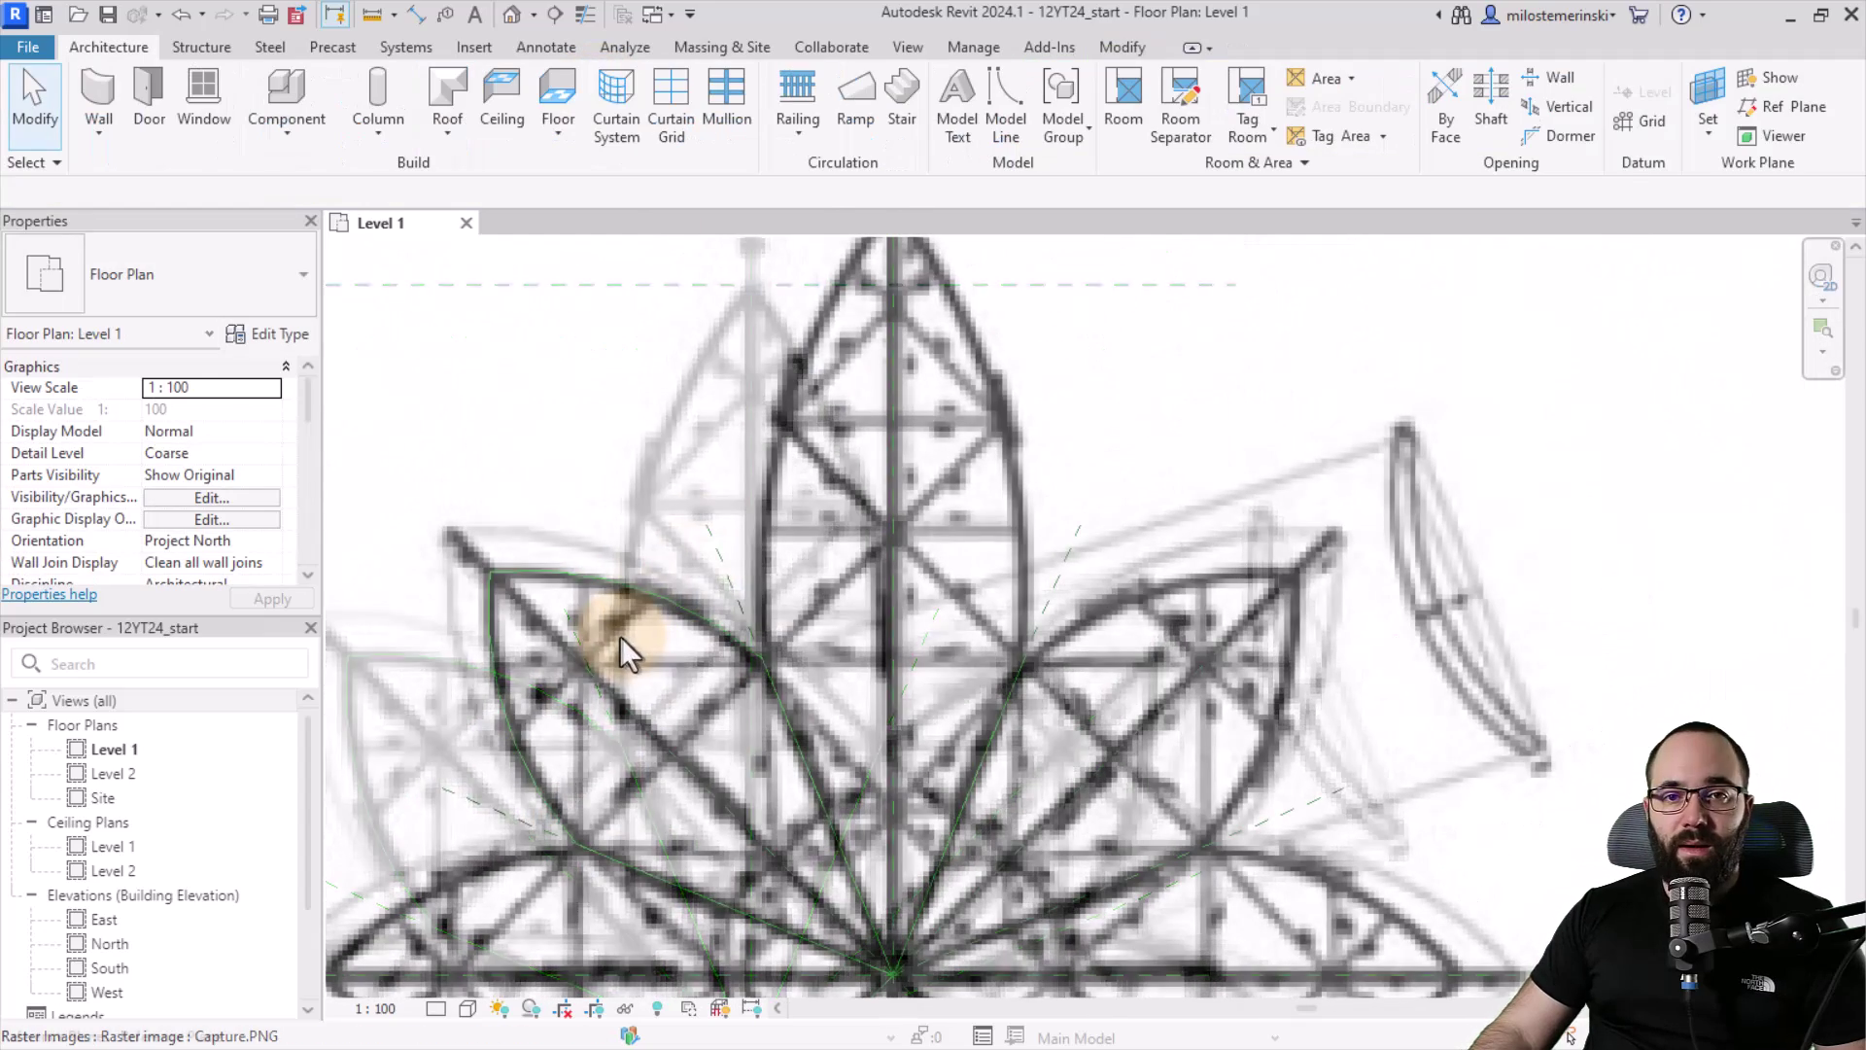
Trace the top petal's left edge with chained arcs from spire tip to petal junction
left_click(1005, 119)
scroll(791, 583, "up", 2)
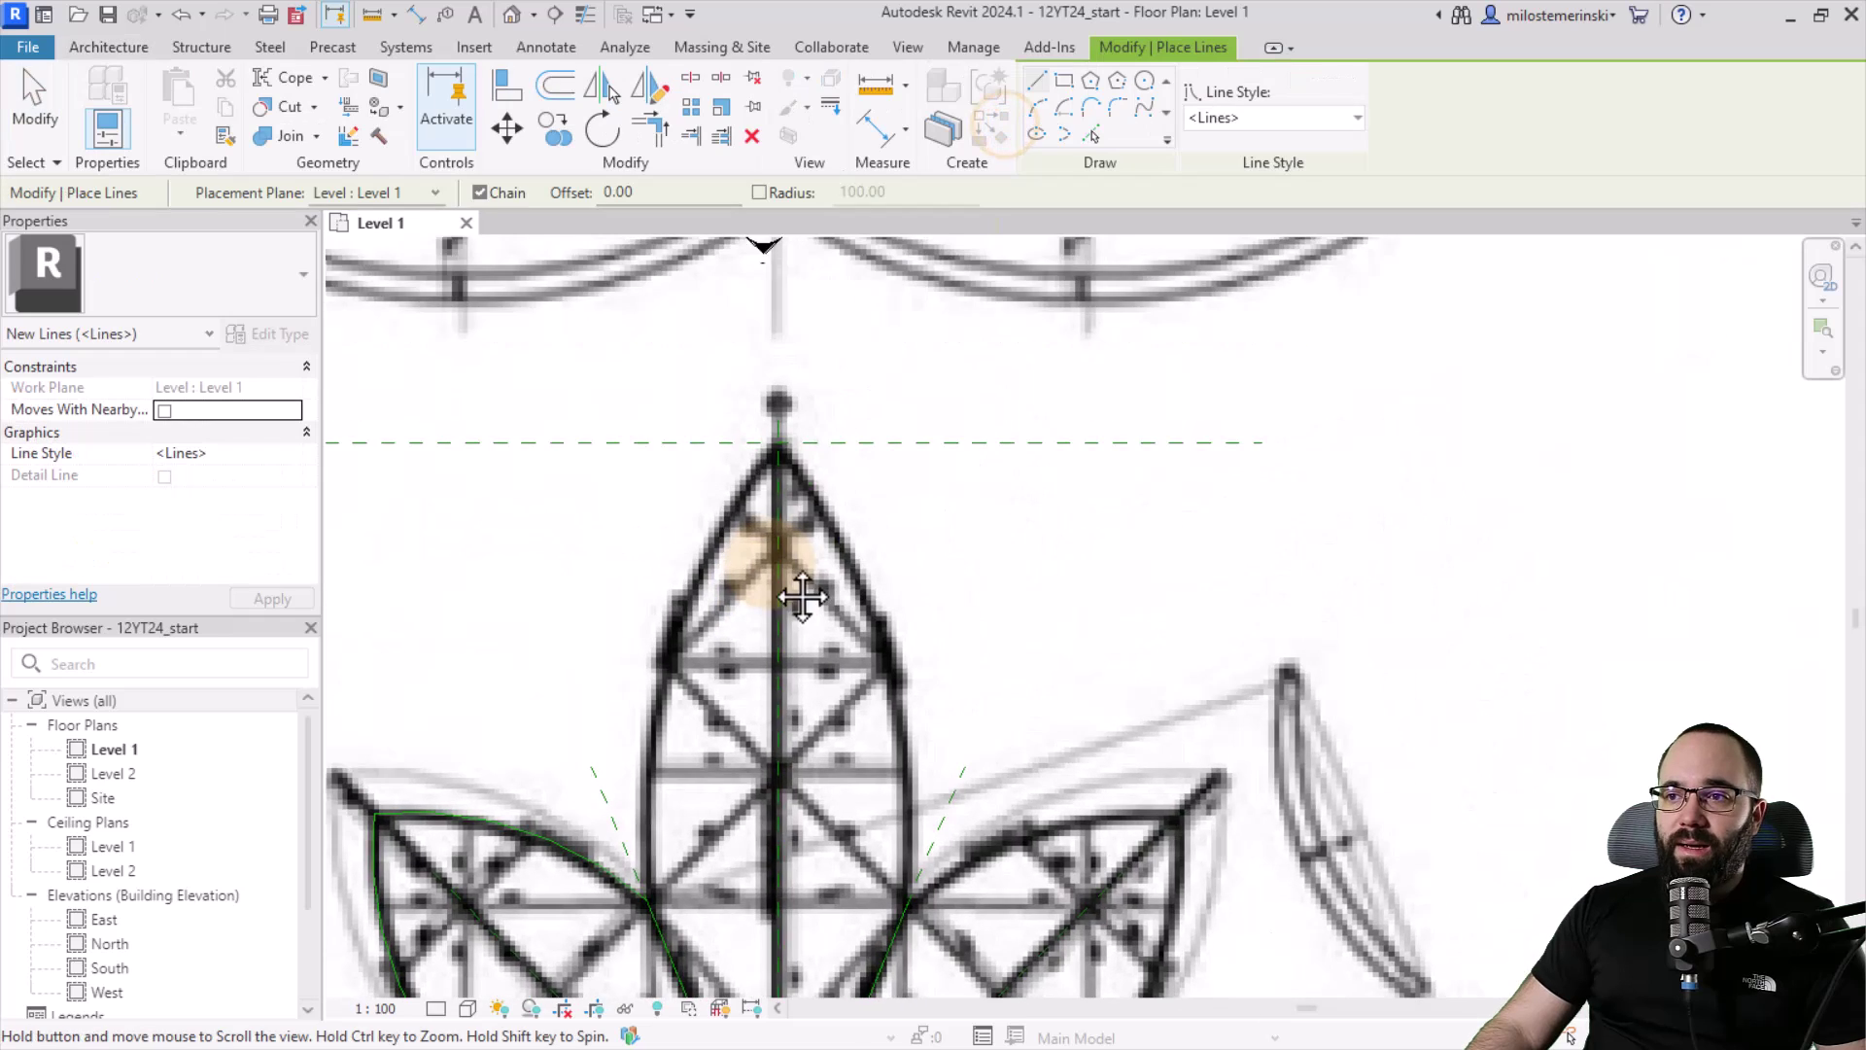
scroll(769, 423, "up", 2)
left_click(1036, 113)
left_click(779, 372)
scroll(770, 418, "up", 1)
scroll(730, 583, "up", 1)
scroll(666, 710, "up", 1)
scroll(584, 949, "up", 2)
left_click(659, 548)
scroll(646, 531, "down", 2)
scroll(630, 584, "down", 1)
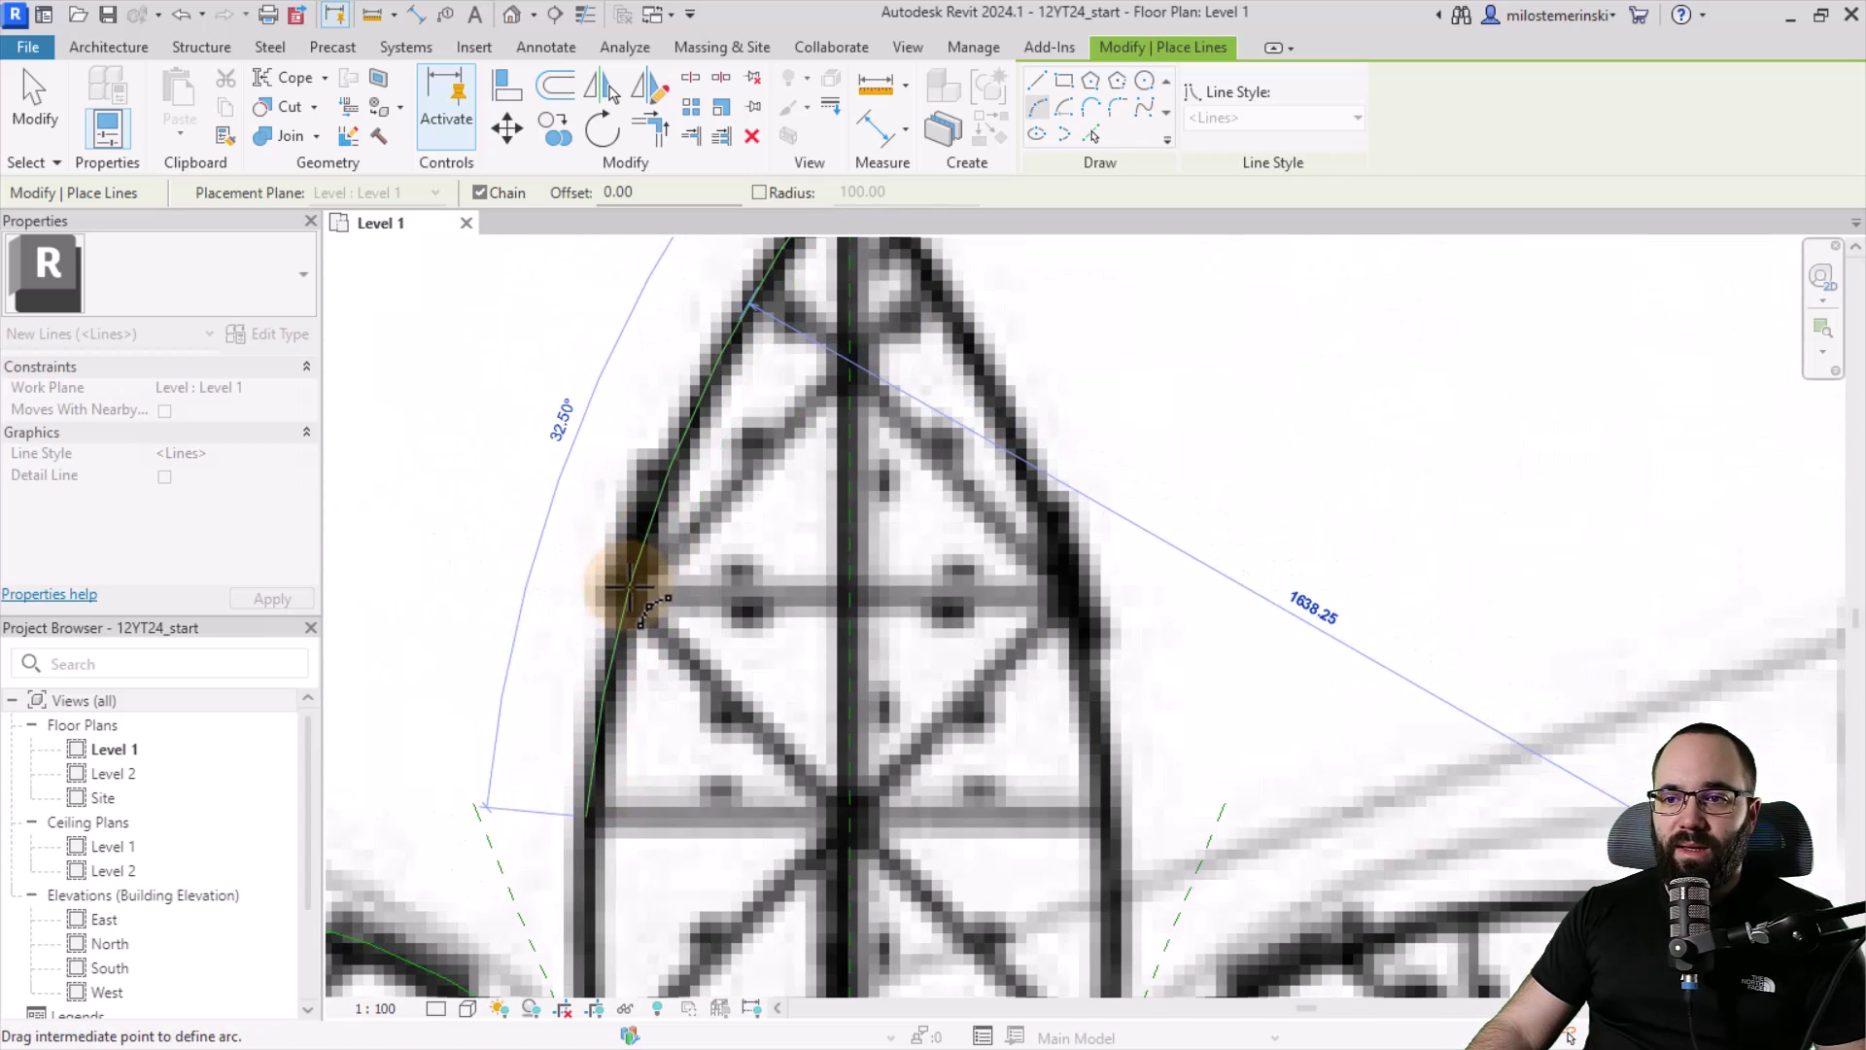
left_click(627, 583)
scroll(584, 657, "down", 2)
scroll(606, 612, "up", 2)
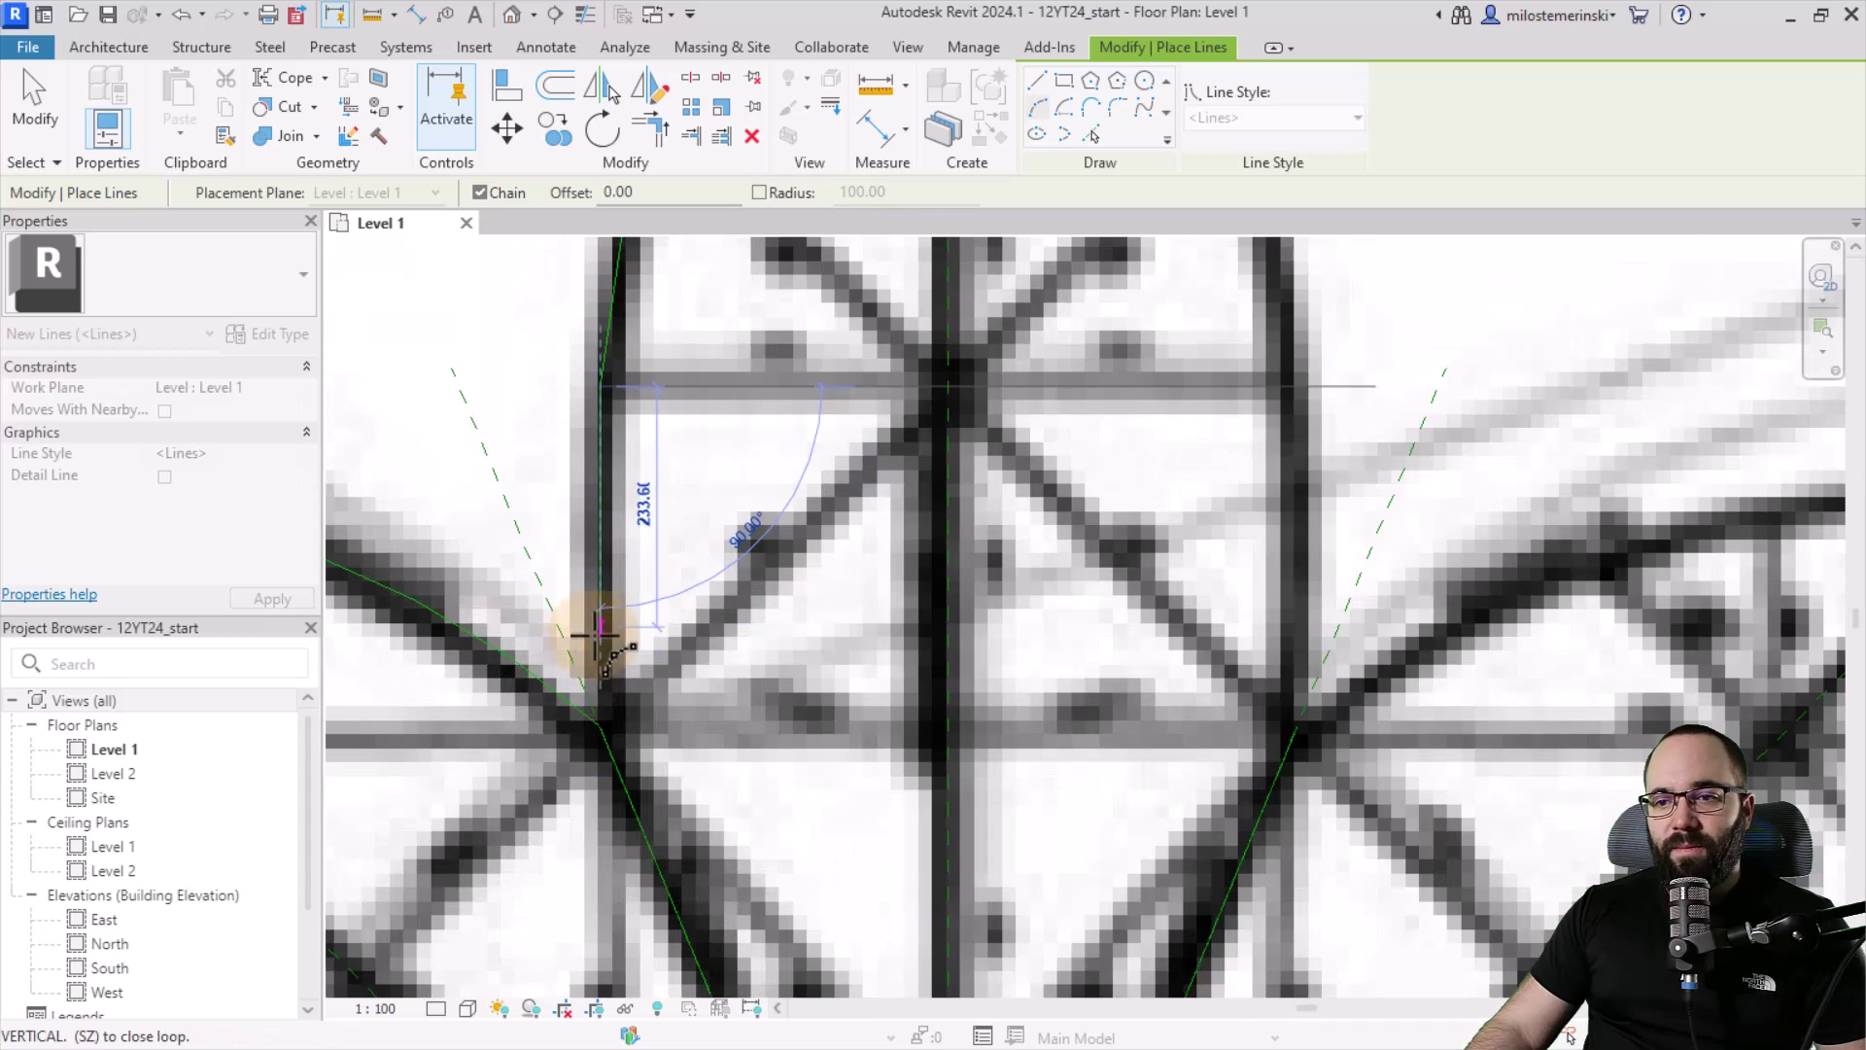
left_click(599, 726)
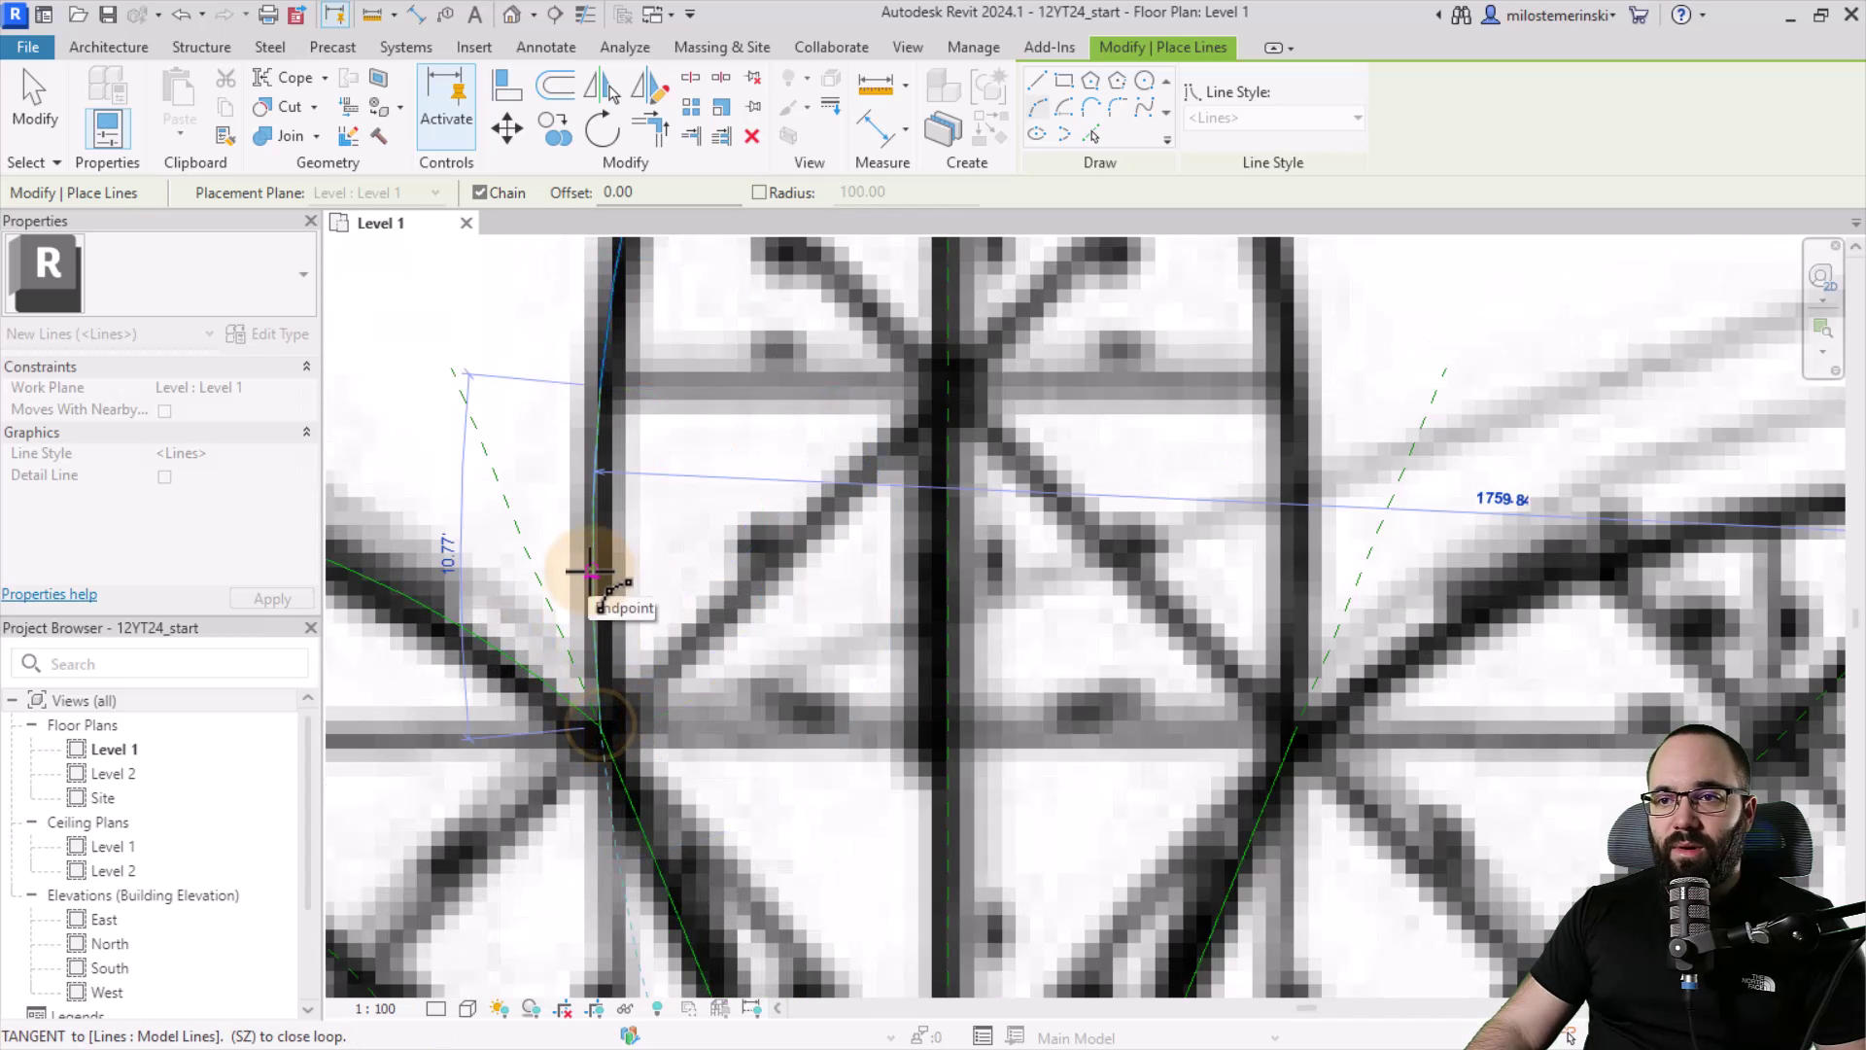
scroll(628, 620, "down", 3)
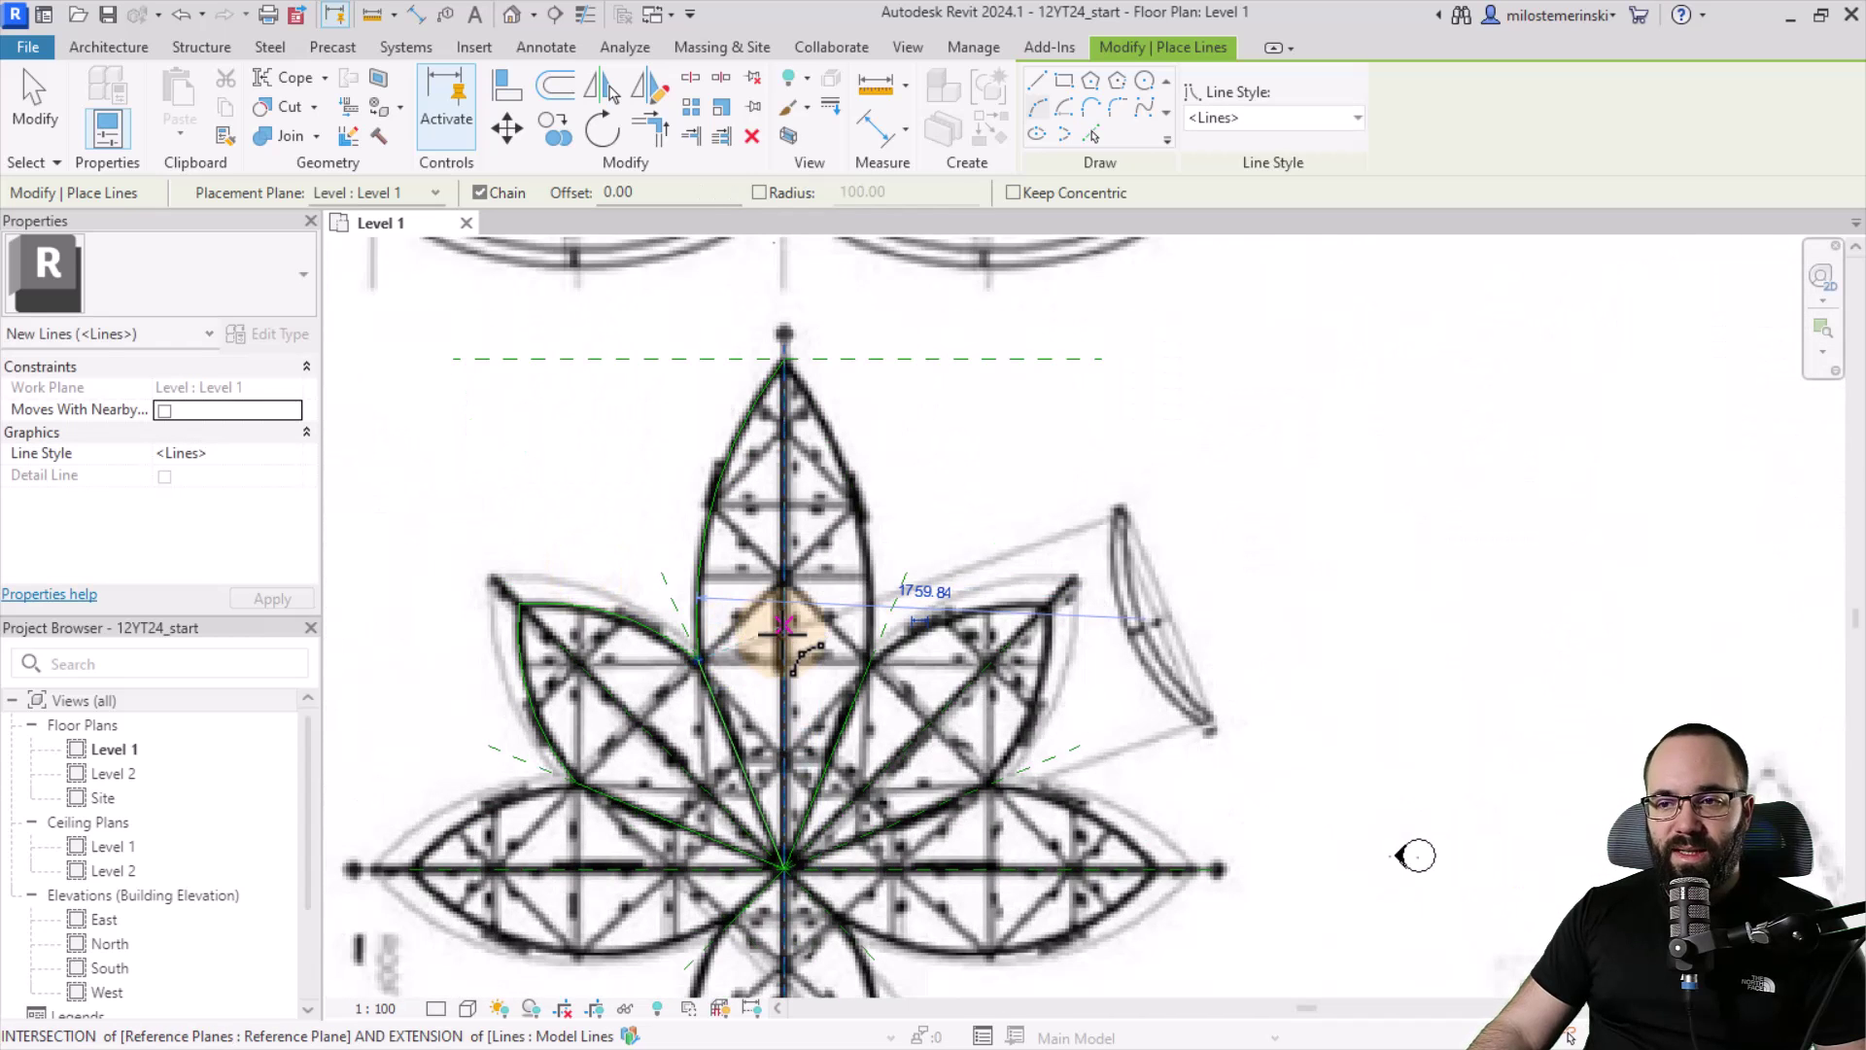
scroll(685, 655, "down", 2)
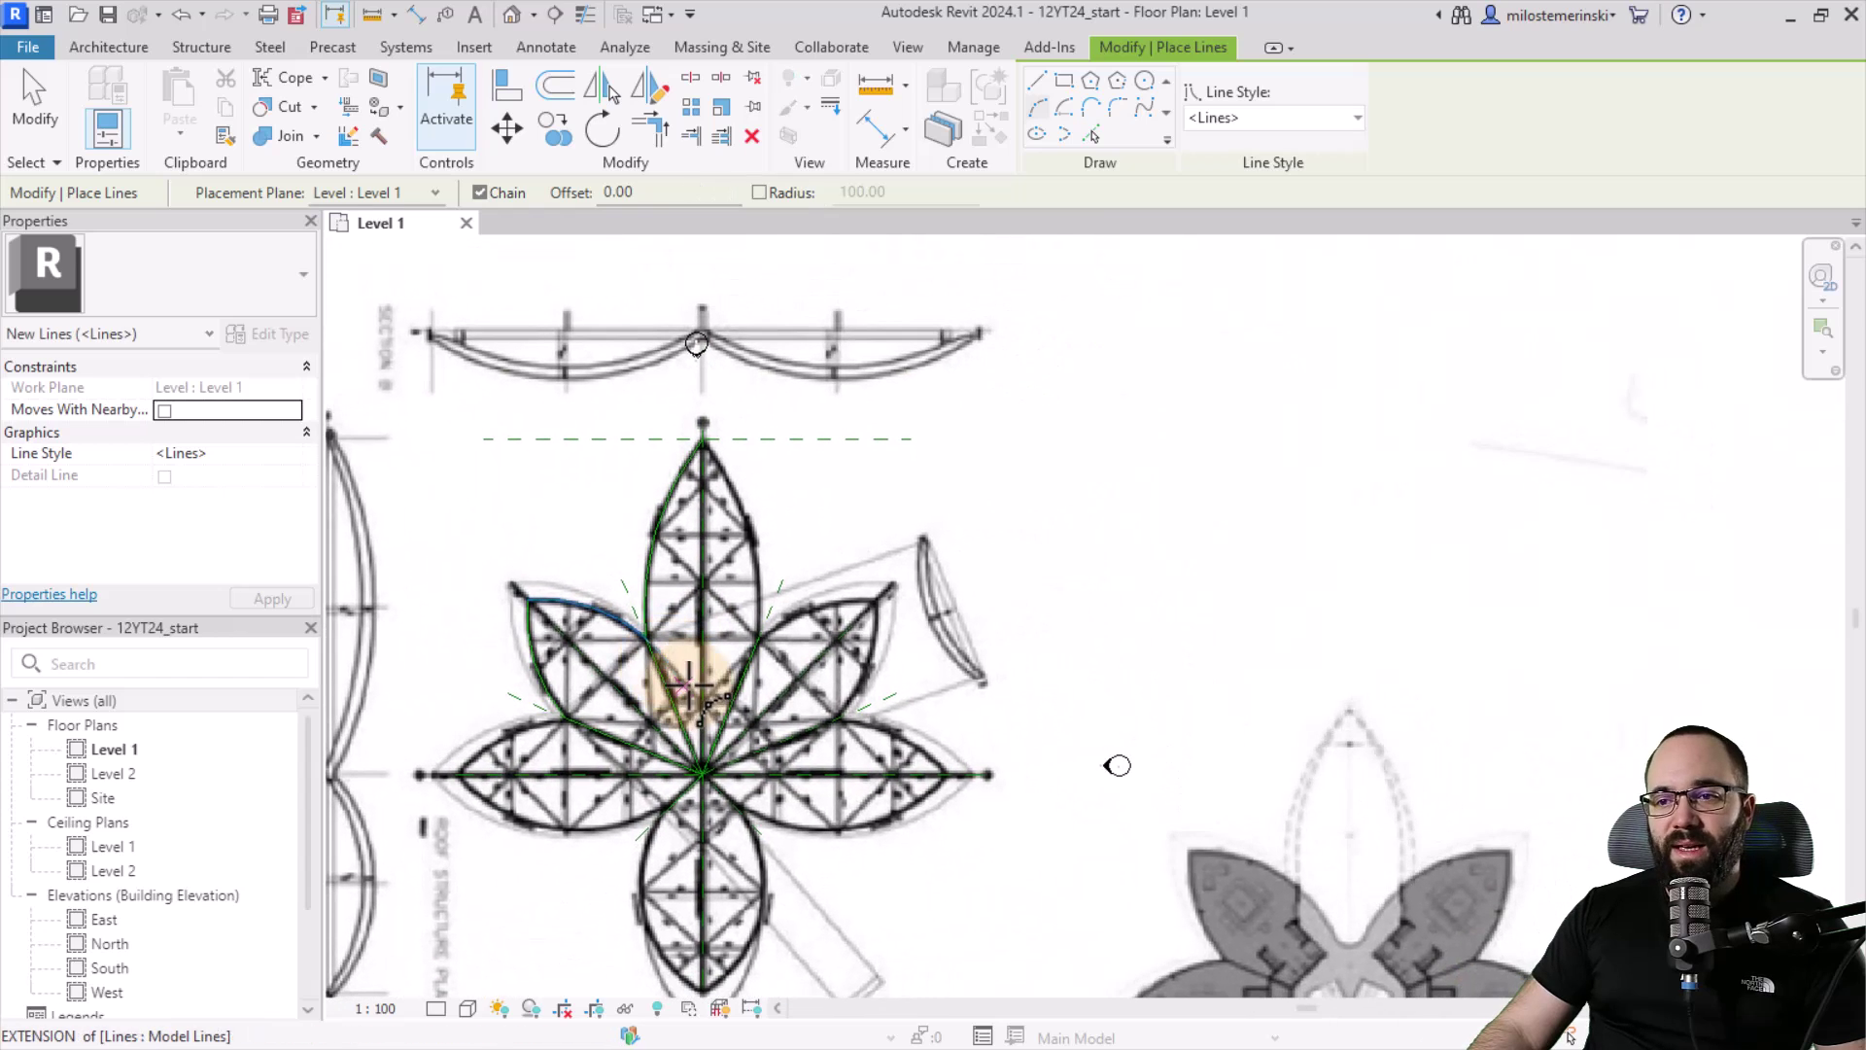
key("Escape")
scroll(575, 700, "up", 5)
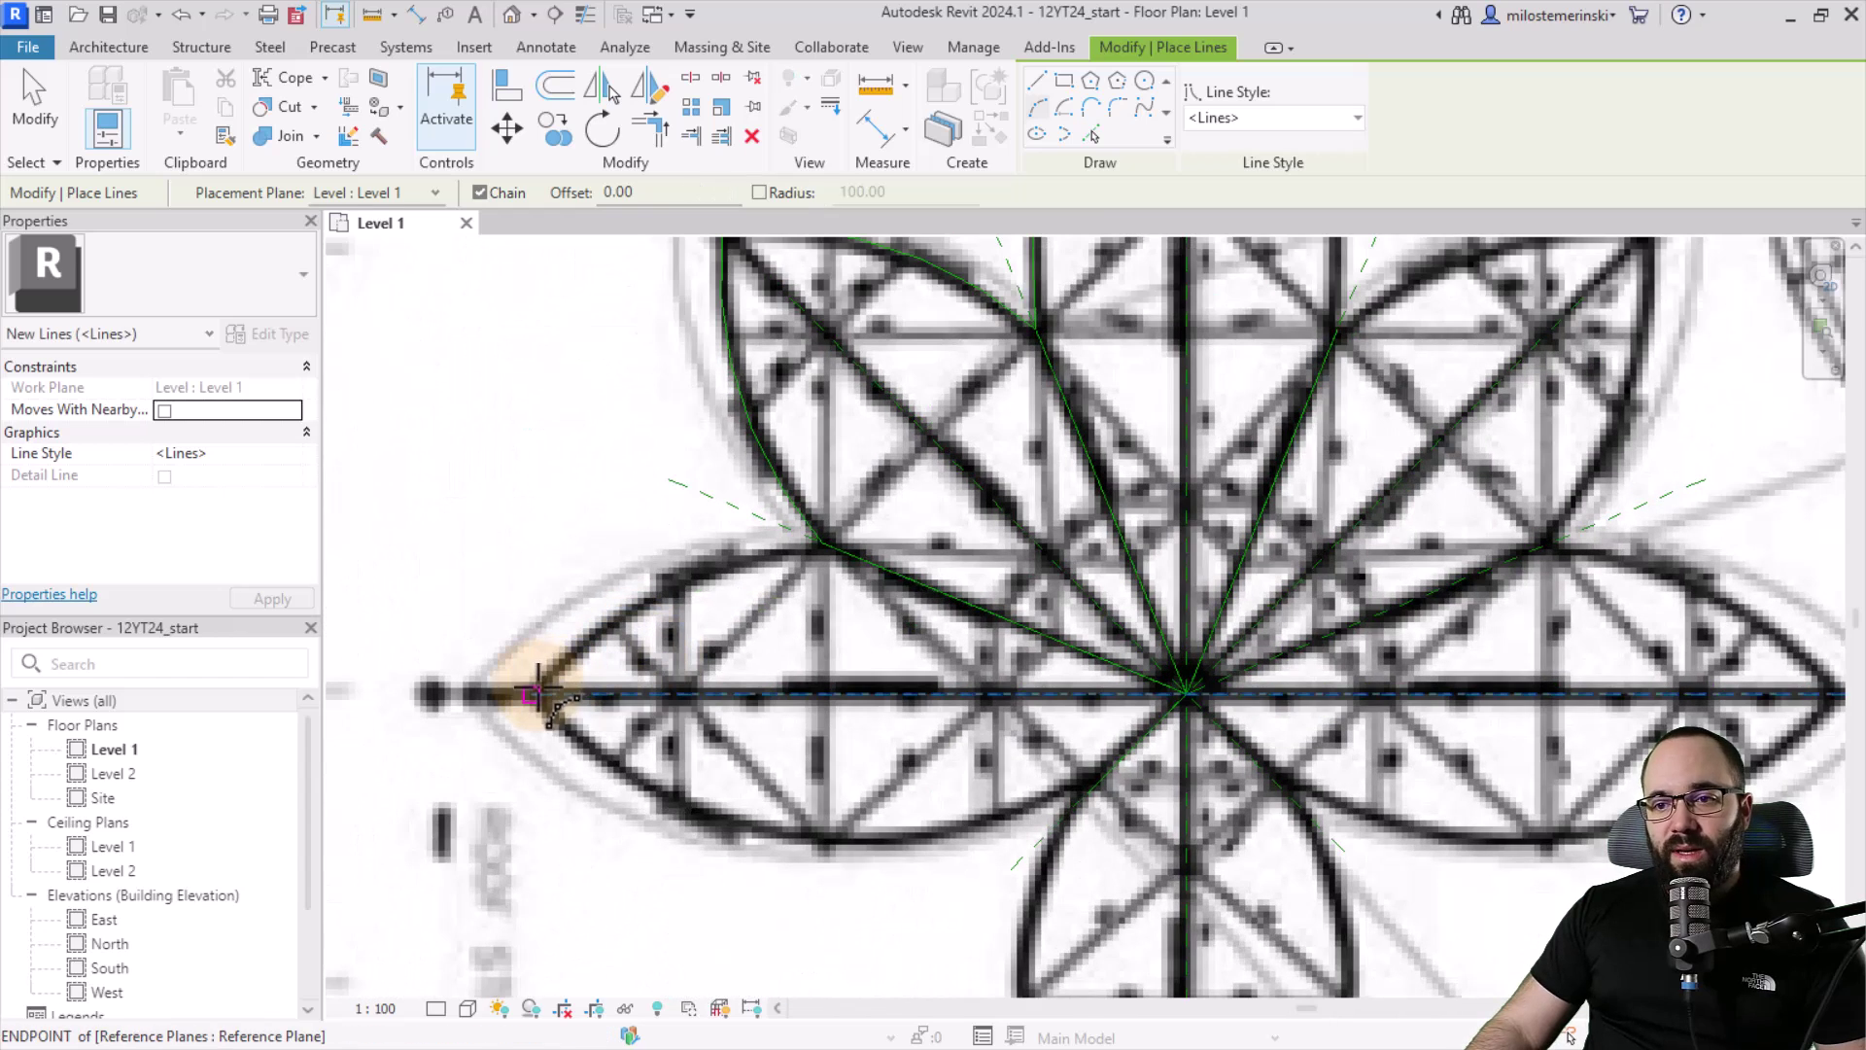
scroll(535, 696, "up", 3)
Arc the left petal's upper edge from its tip to the upper intersection
left_click(529, 695)
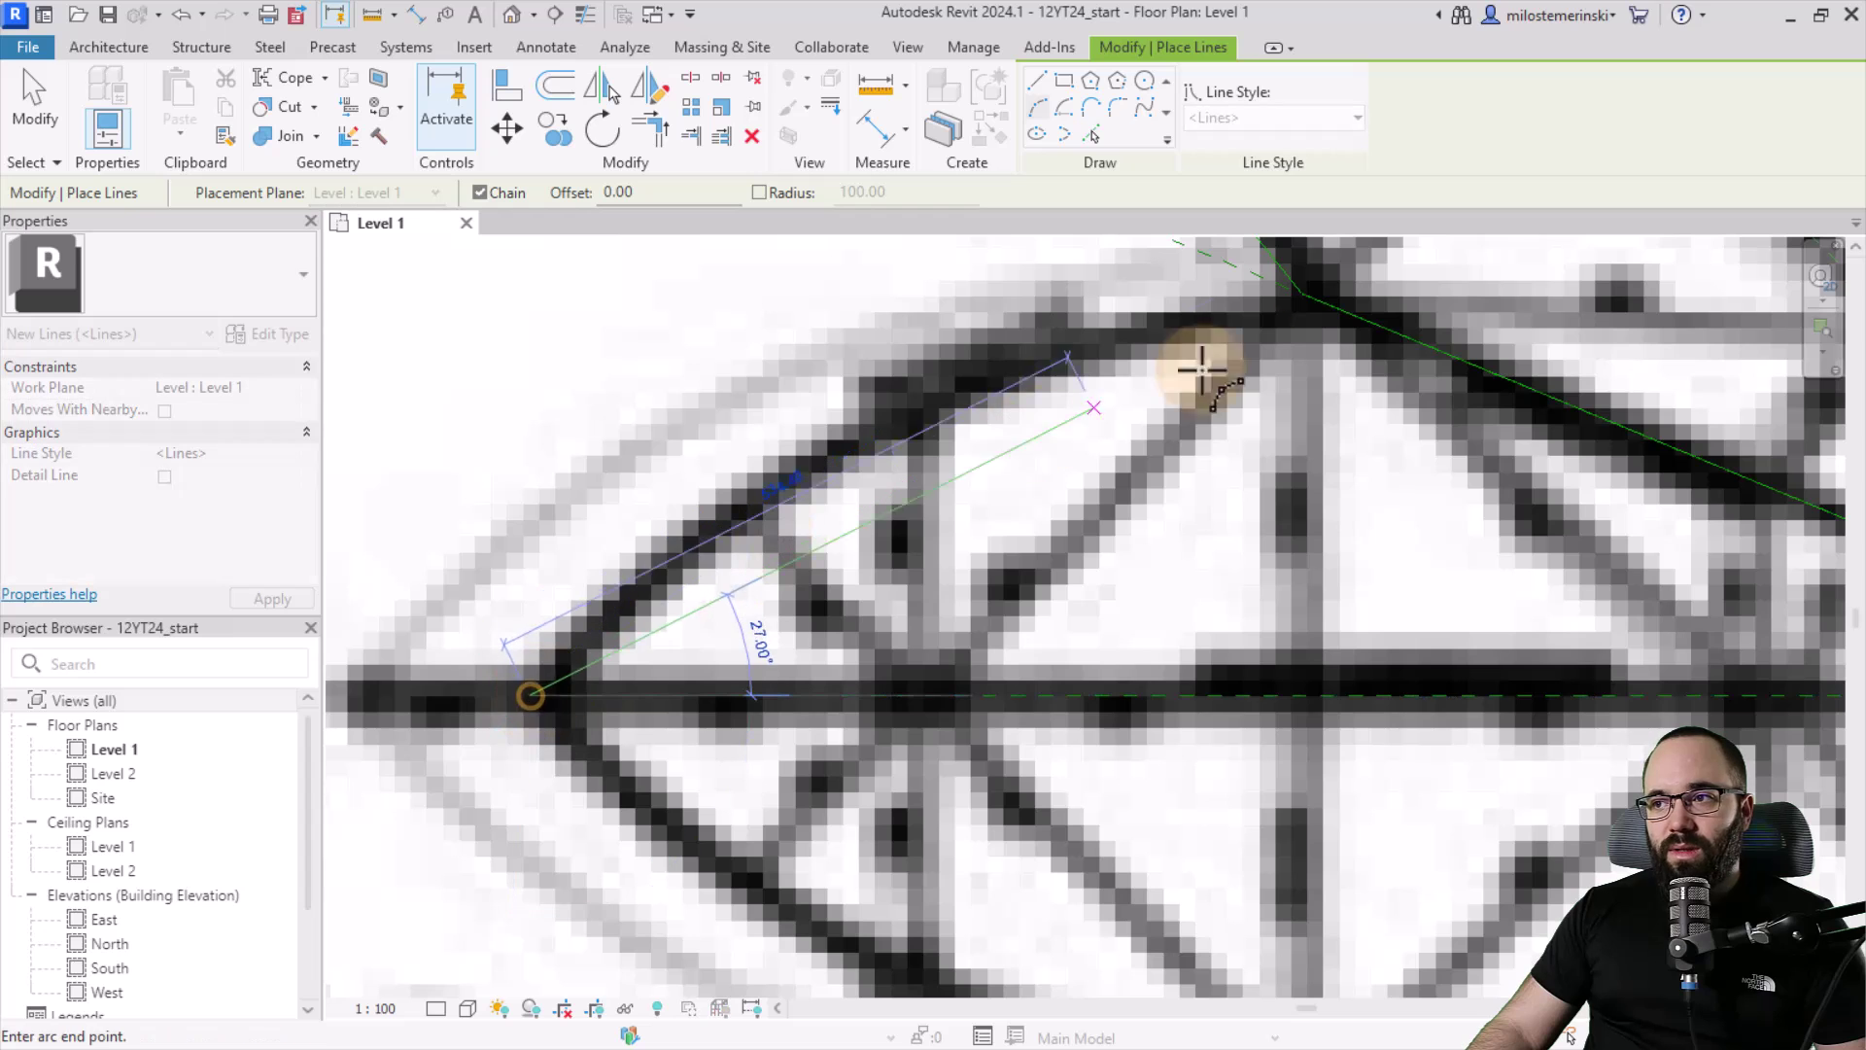
left_click(1298, 291)
left_click(931, 376)
scroll(646, 355, "down", 3)
key("Escape")
key("Escape")
Mirror the new arc across the petal's centre line to close the left petal
left_click(677, 418)
left_click(617, 88)
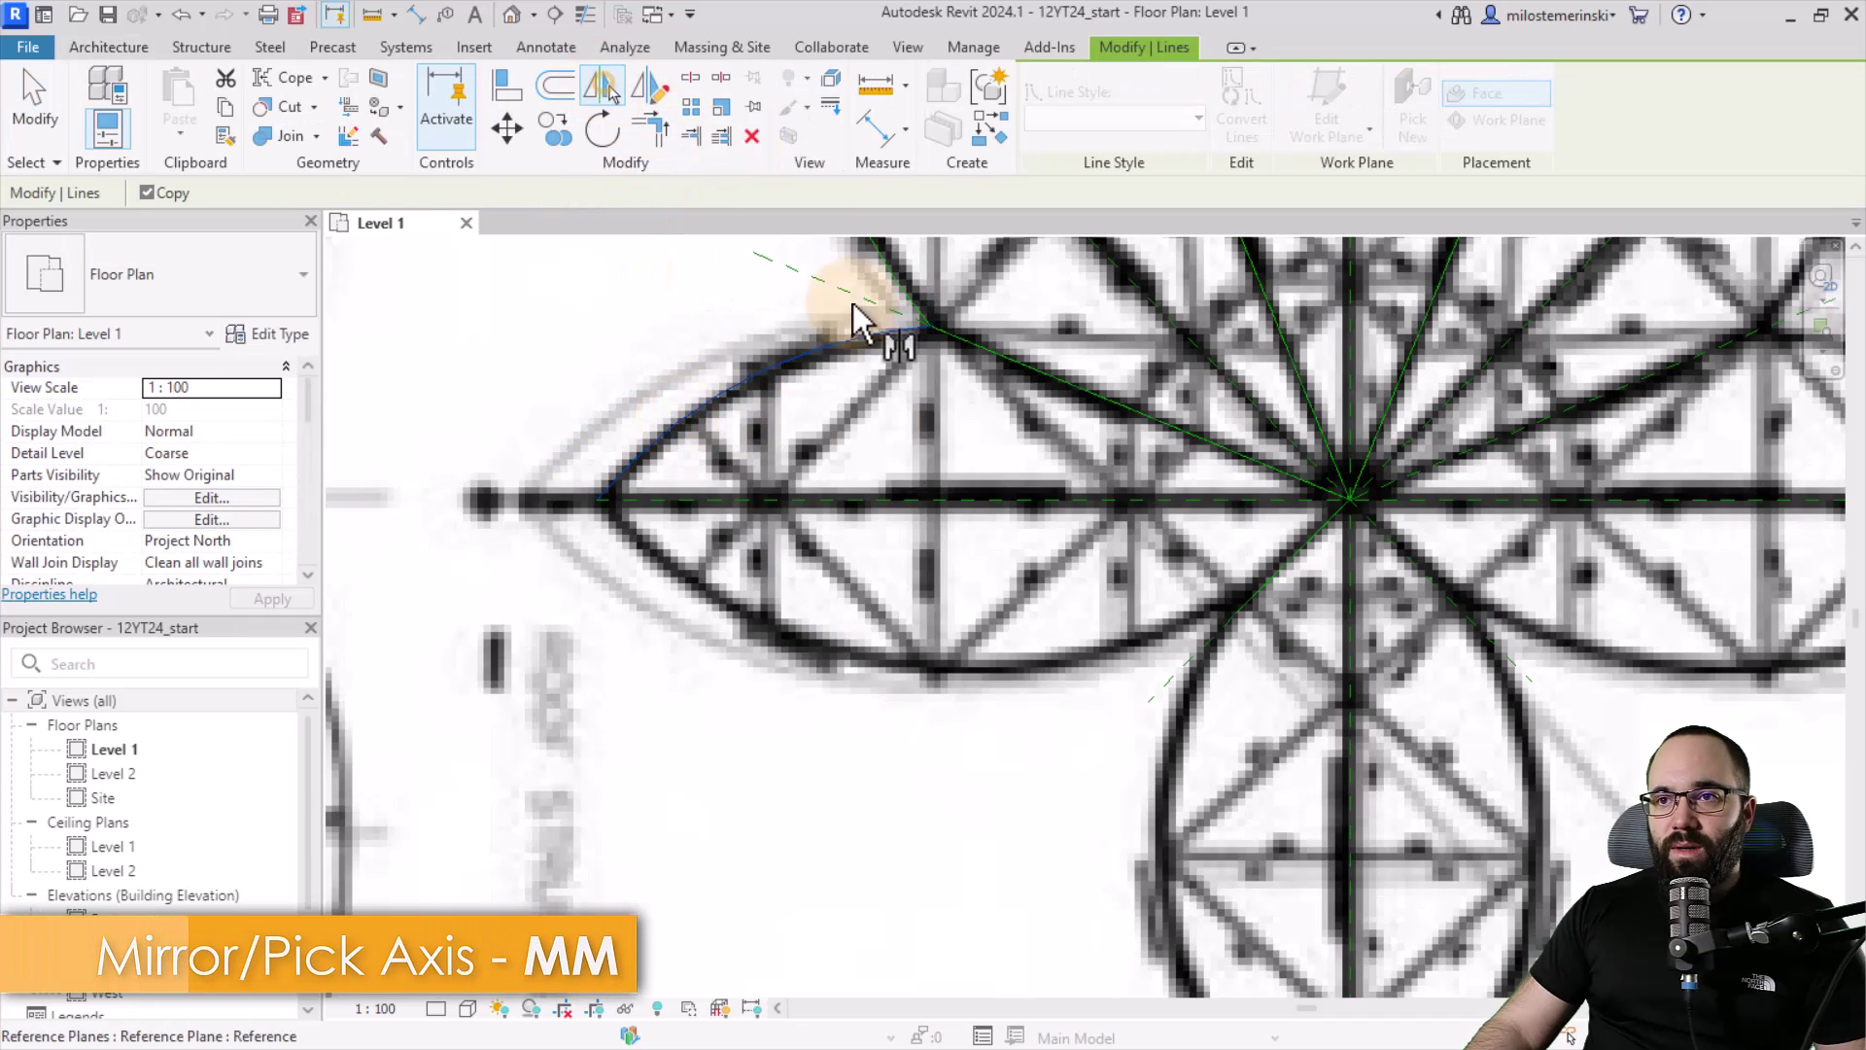
left_click(844, 496)
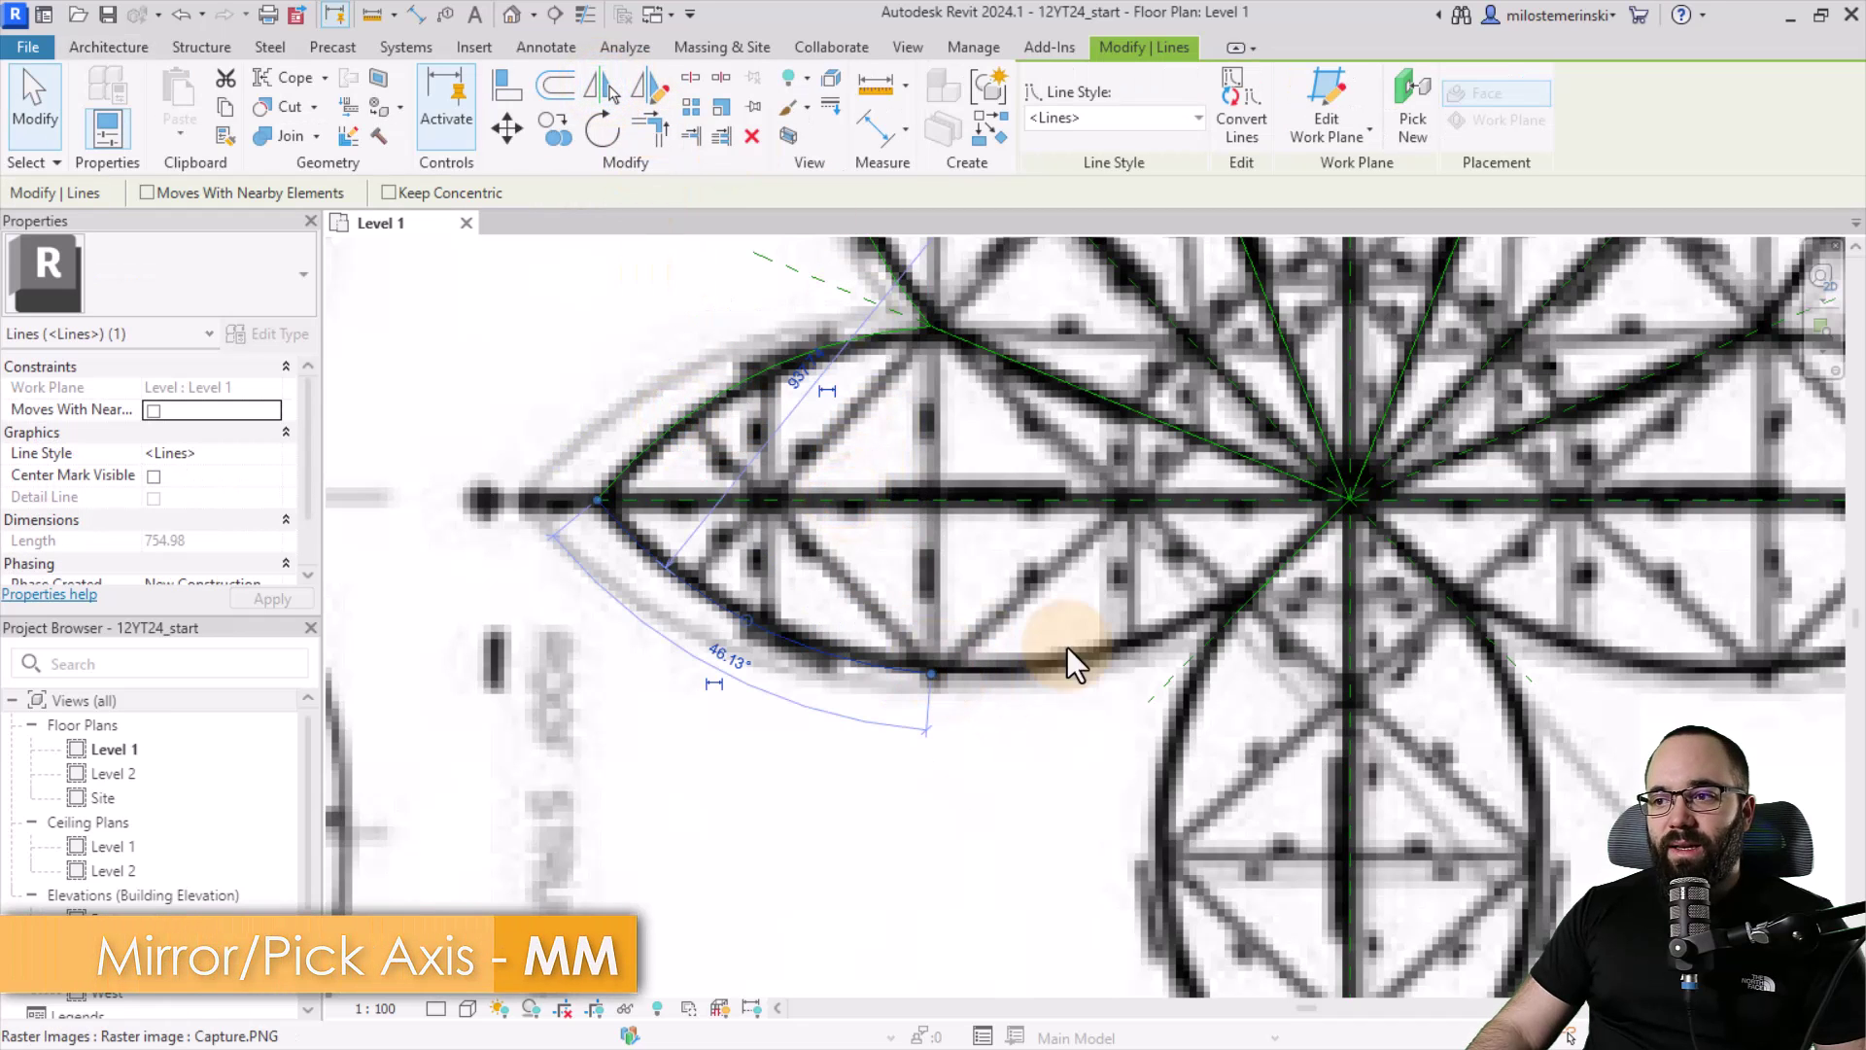
key("Escape")
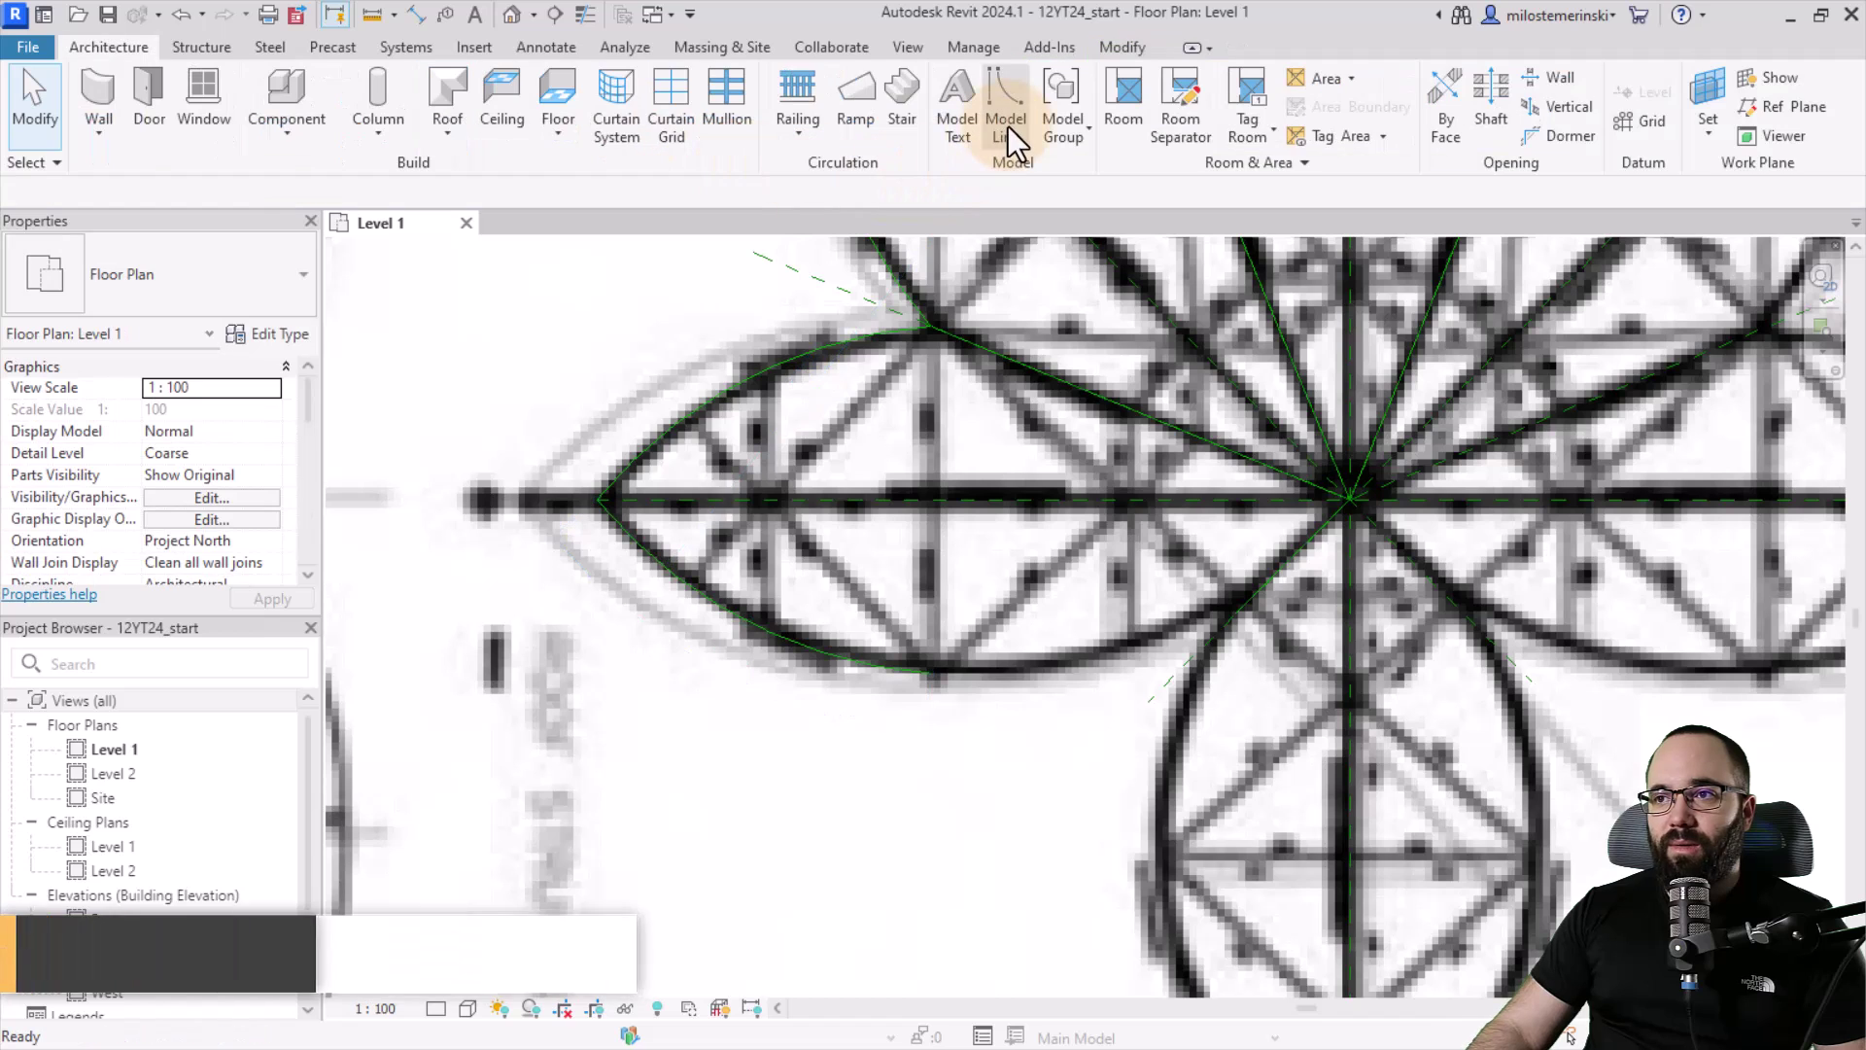
Trace the bottom petal's left edge with a start-end-radius arc
left_click(1037, 110)
left_click(933, 667)
scroll(1298, 624, "up", 1)
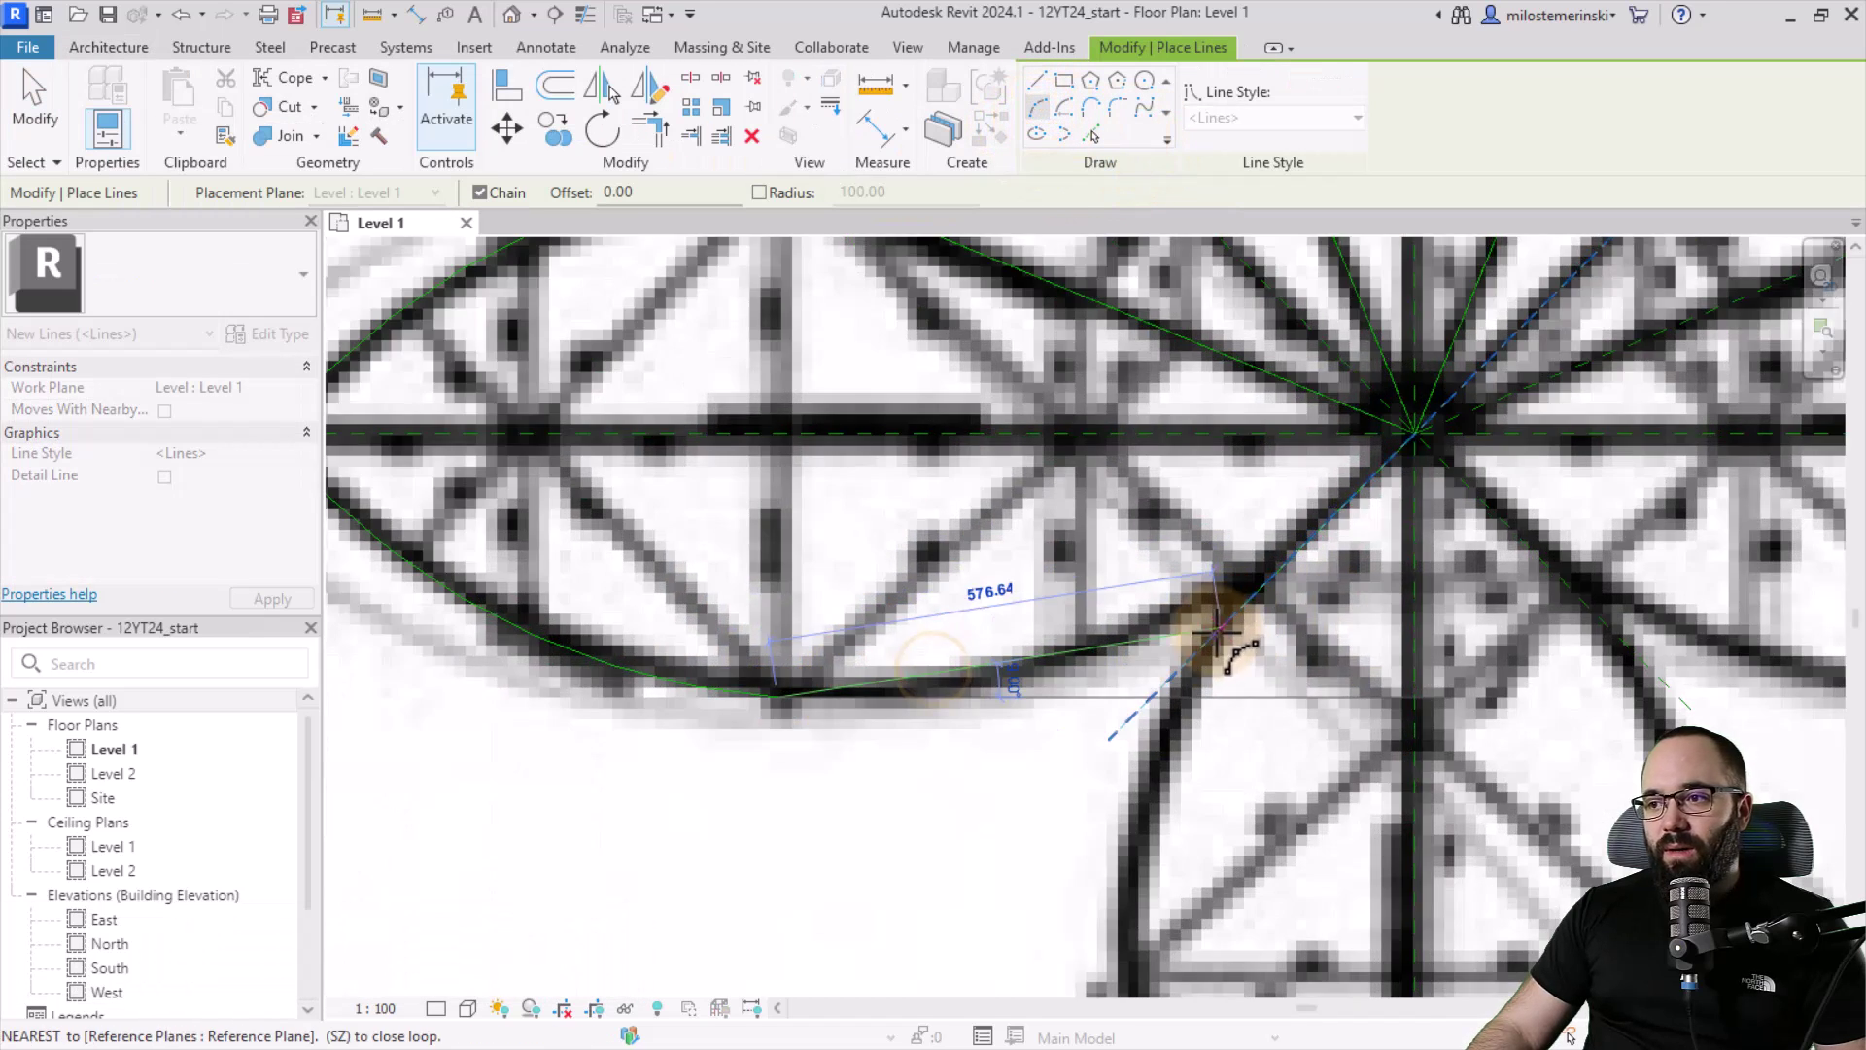
left_click(1235, 617)
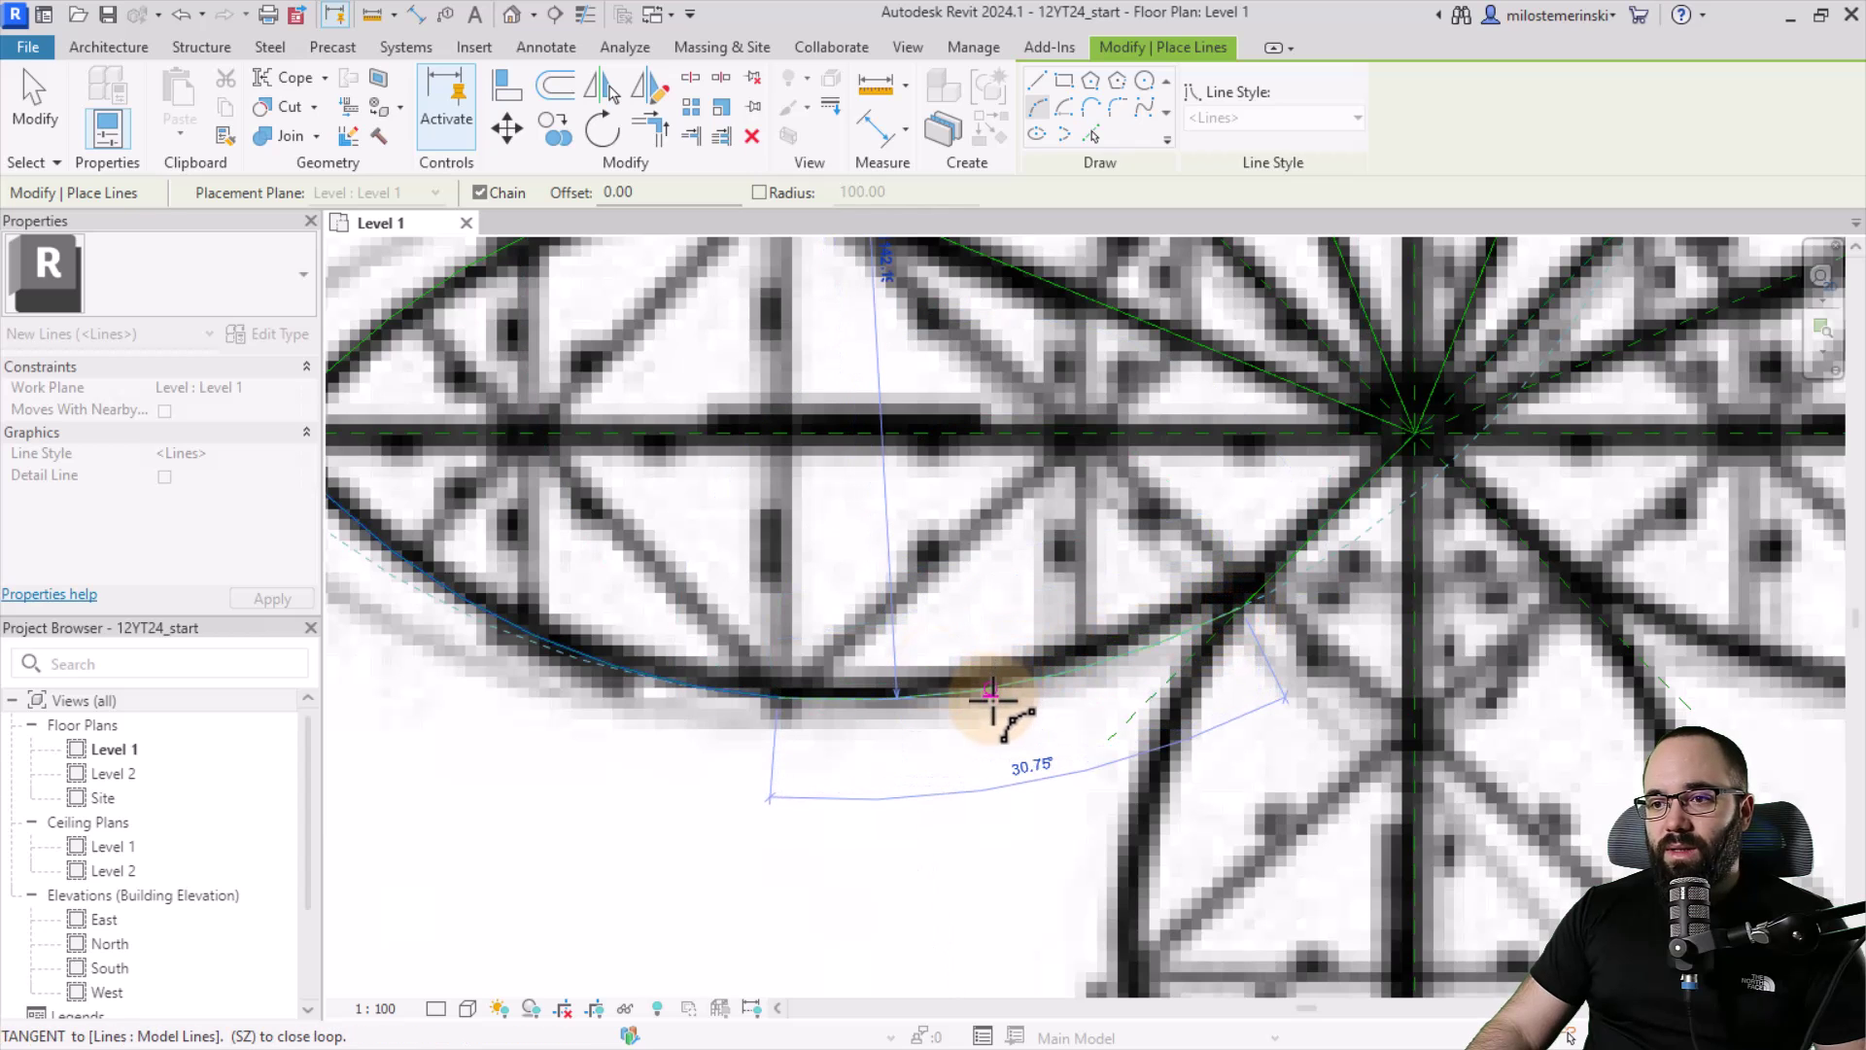
left_click(992, 692)
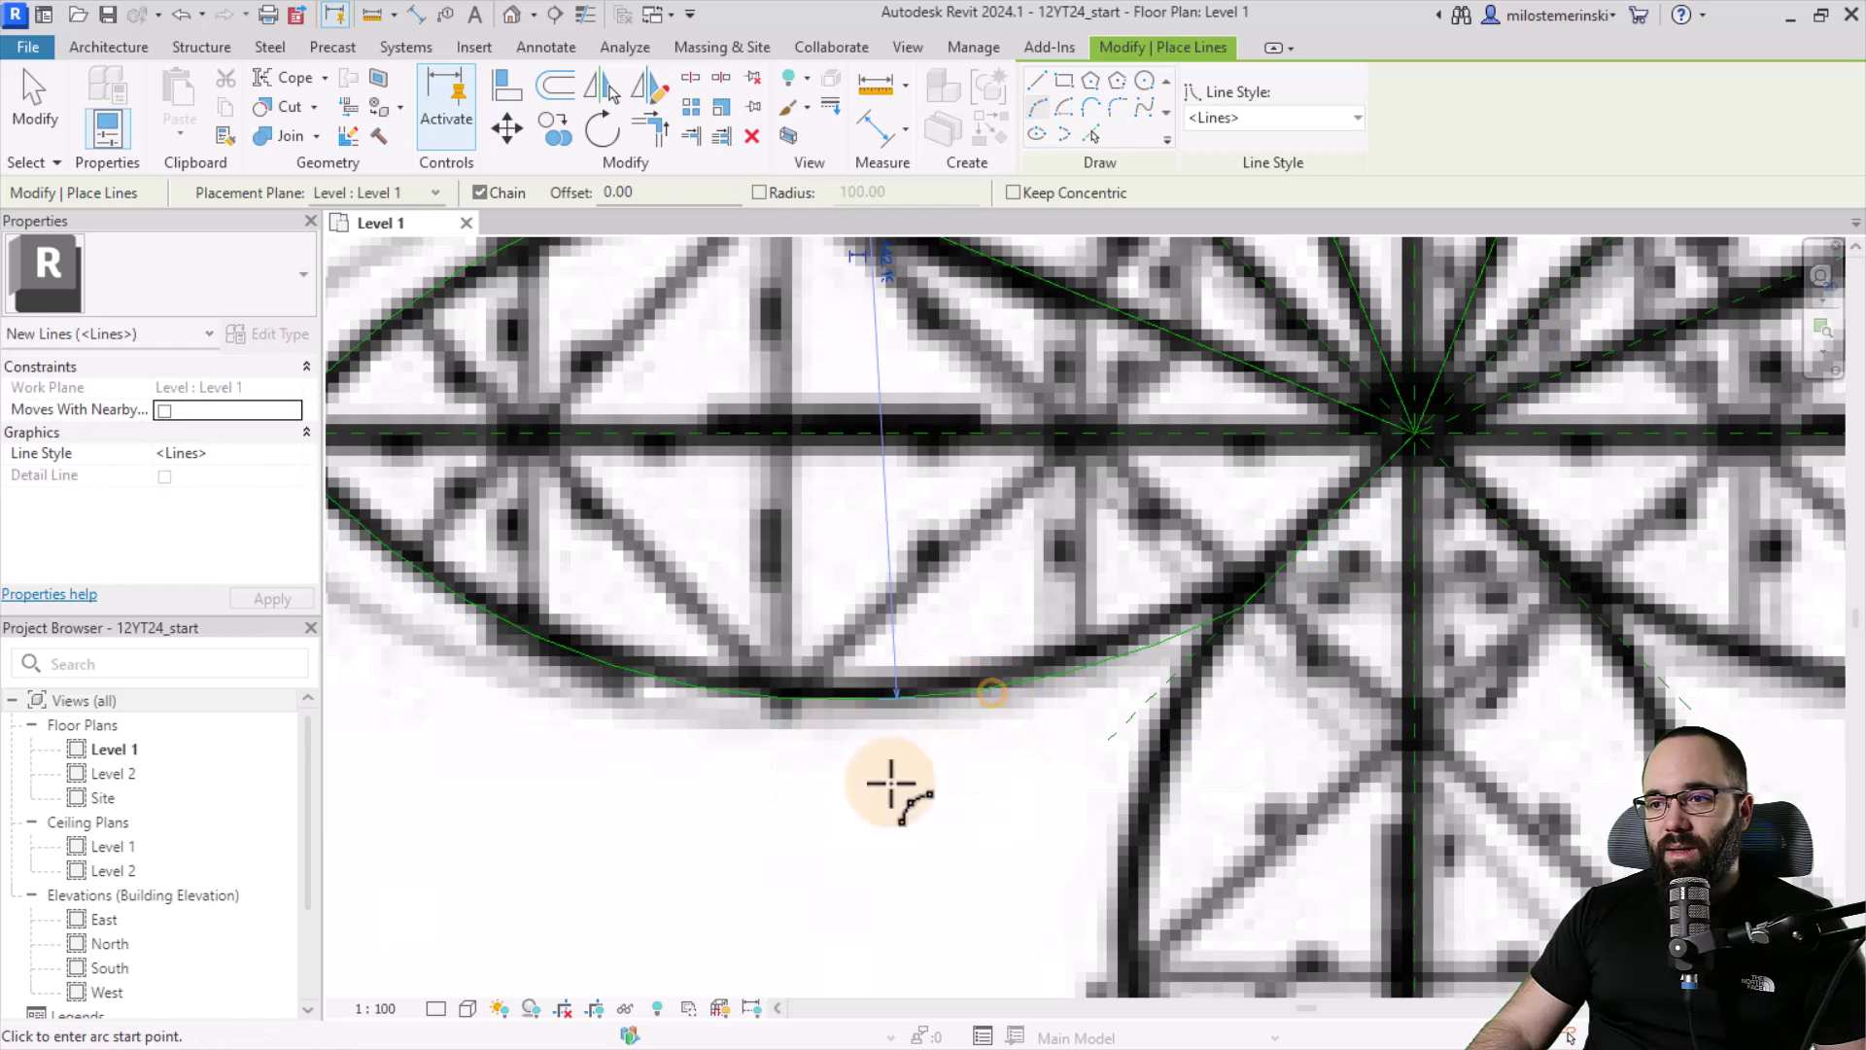
scroll(1013, 801, "down", 2)
scroll(1050, 762, "down", 2)
scroll(874, 697, "up", 1)
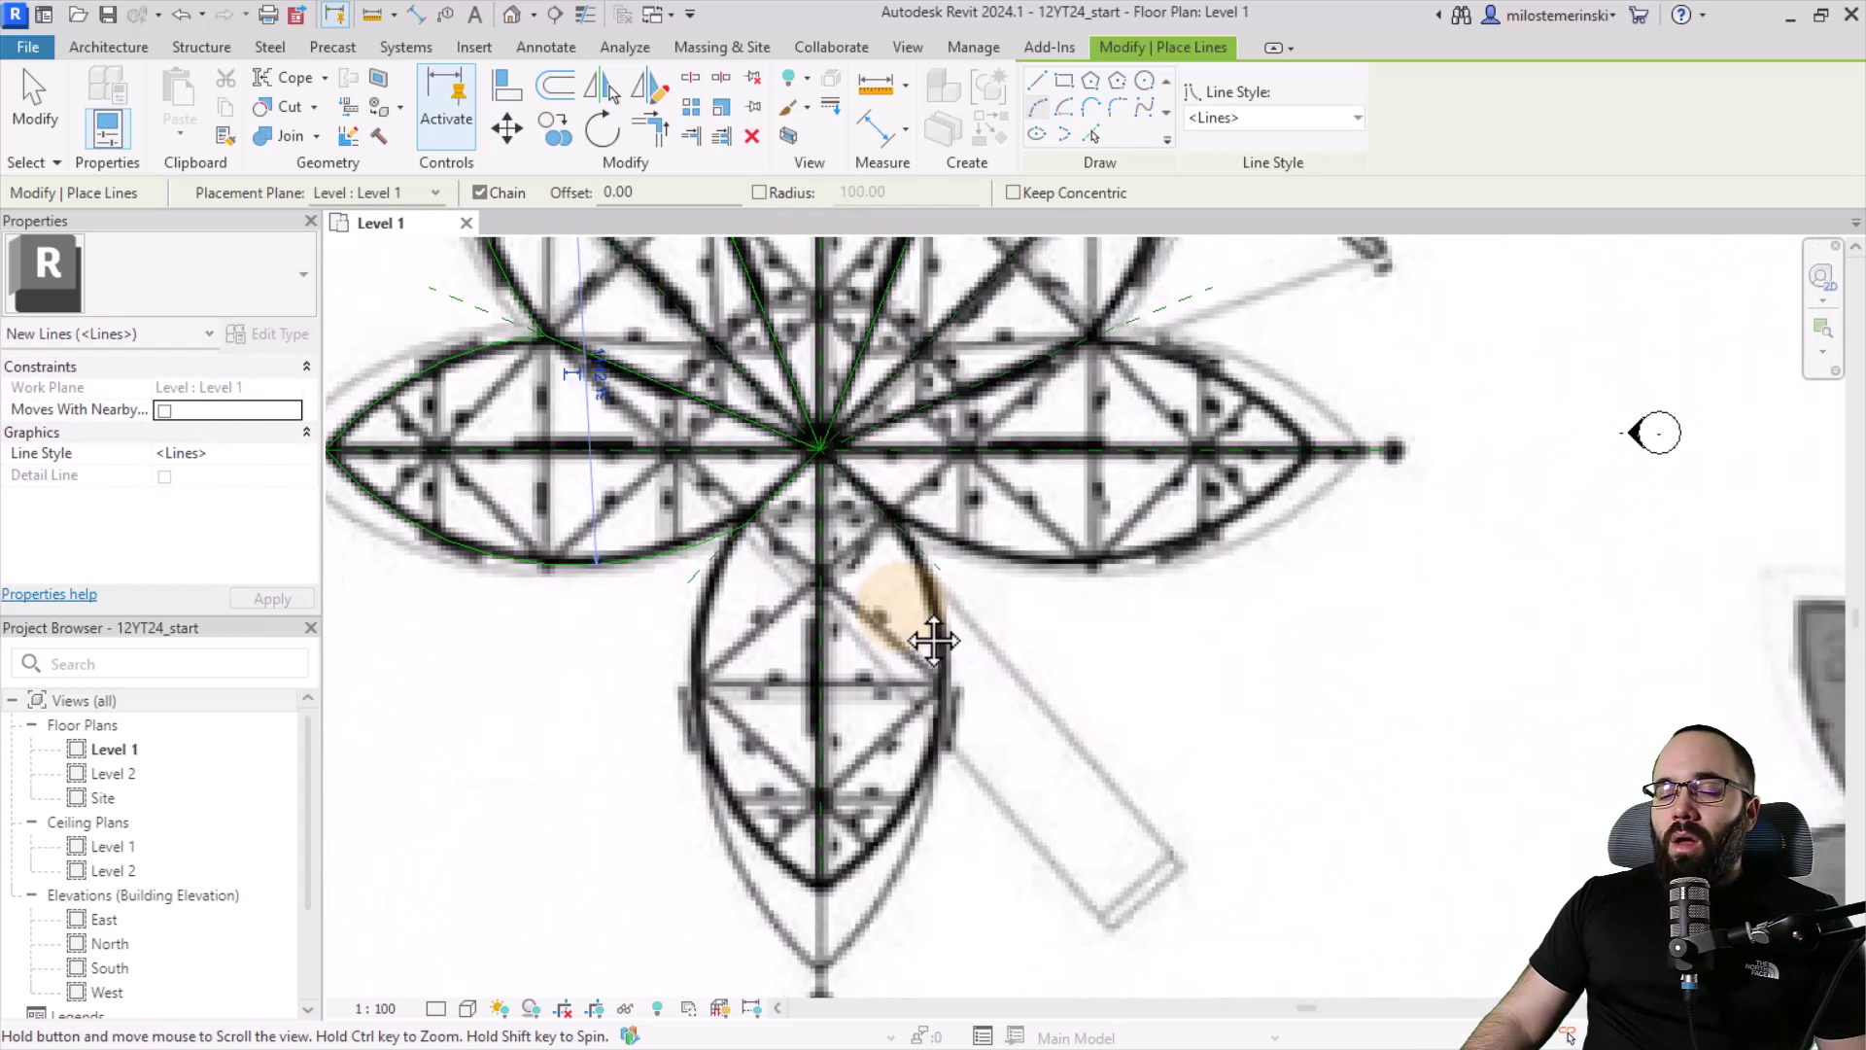
scroll(904, 671, "down", 1)
scroll(794, 876, "up", 1)
scroll(787, 751, "up", 1)
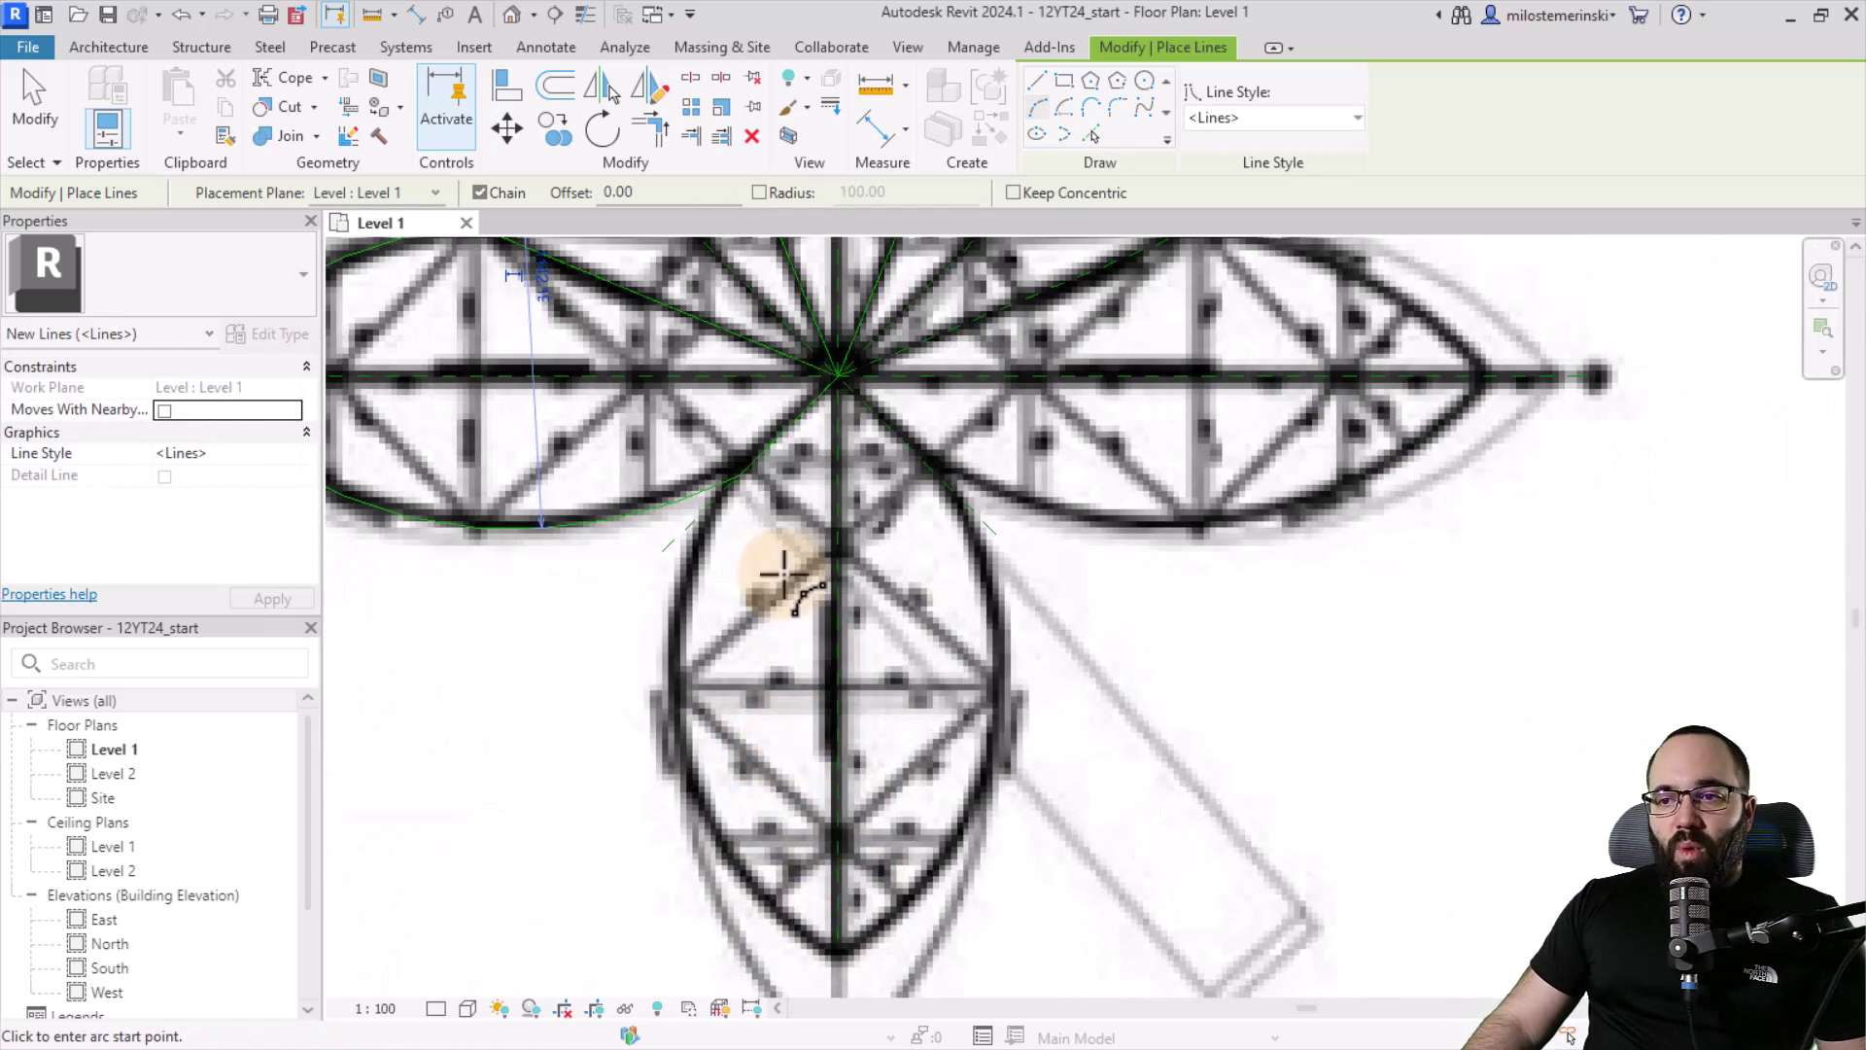
left_click(835, 960)
scroll(668, 698, "up", 2)
left_click(659, 679)
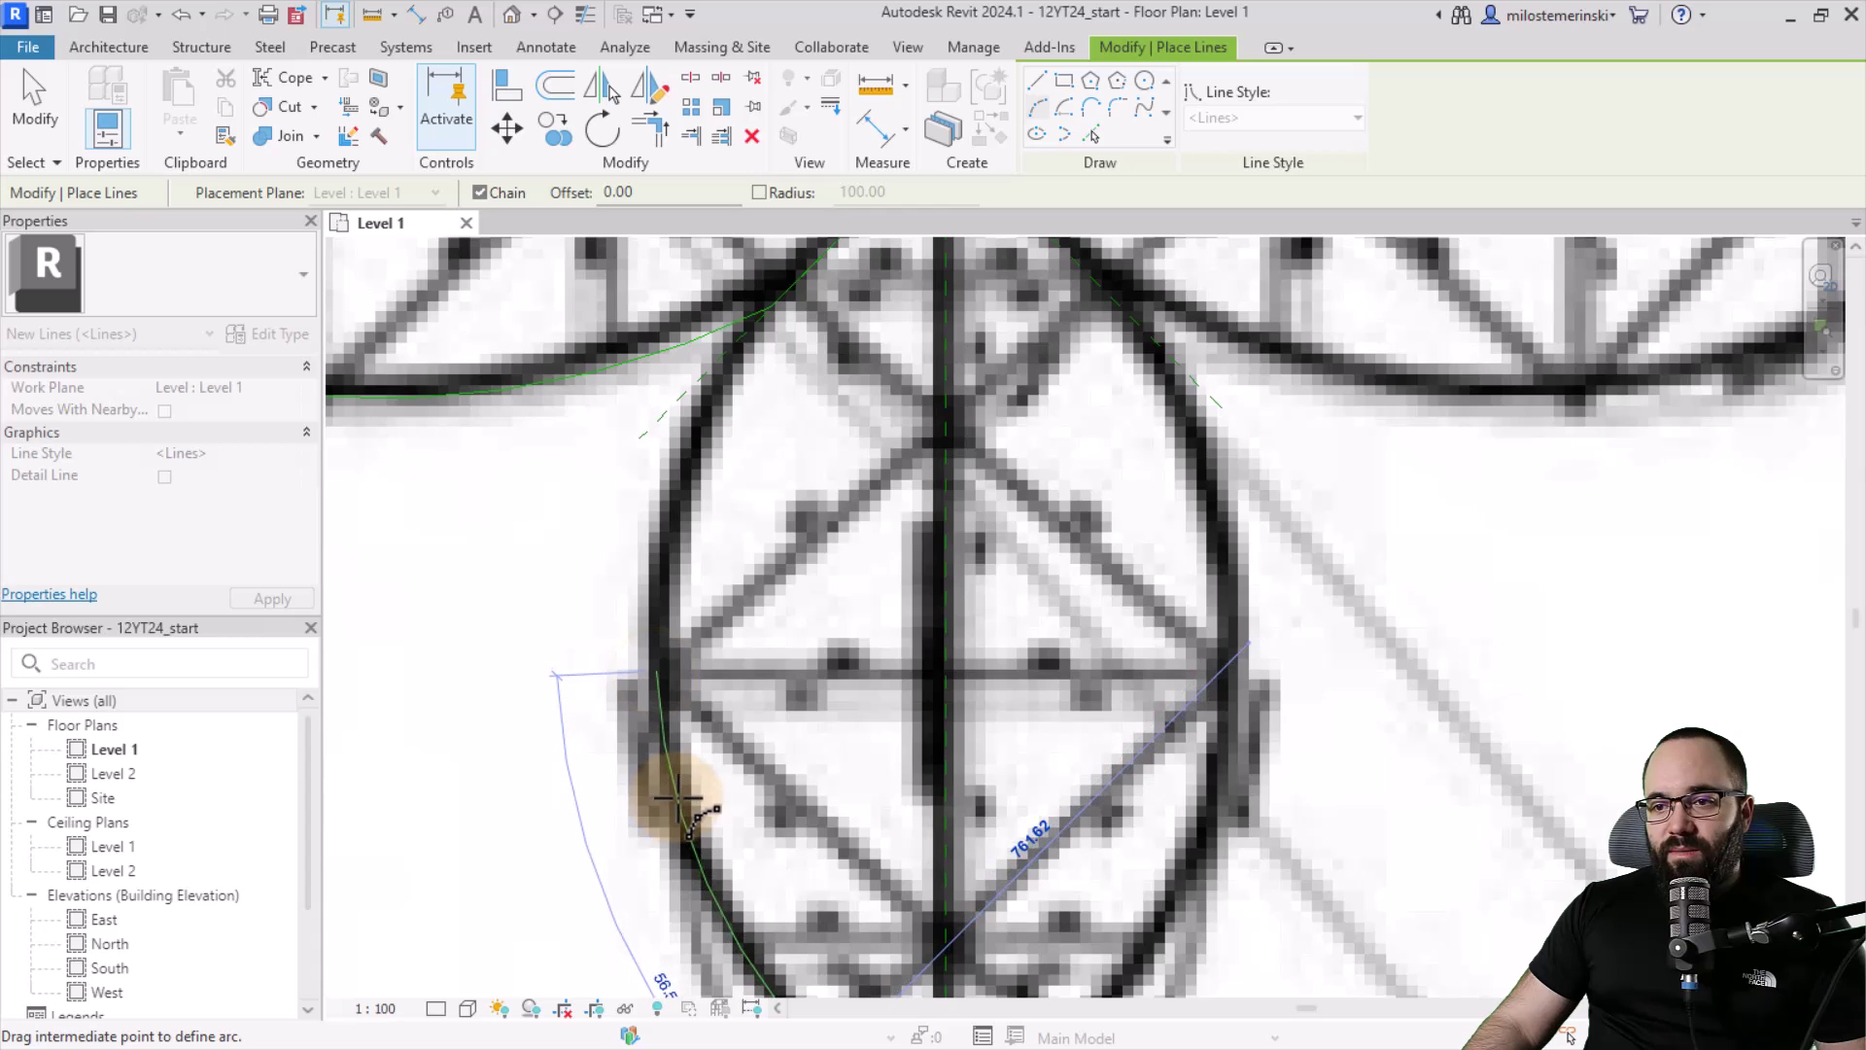
scroll(653, 645, "down", 2)
scroll(776, 423, "up", 2)
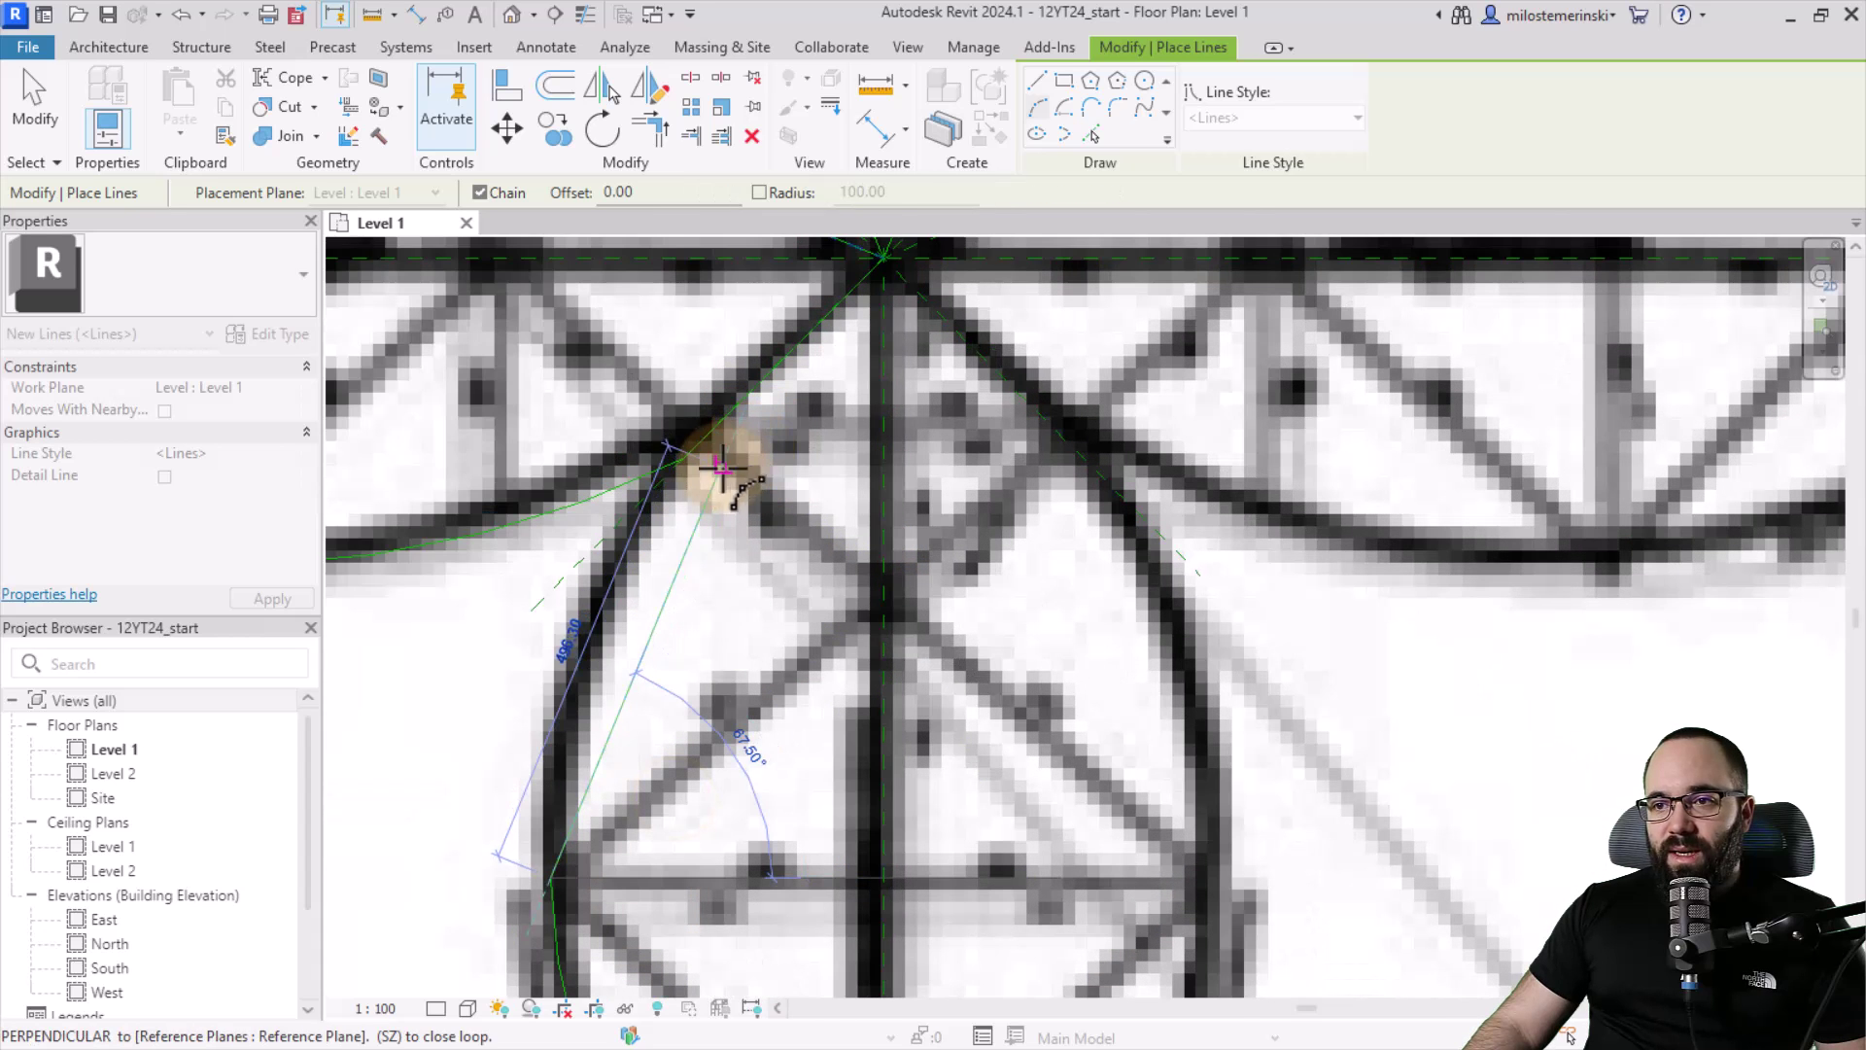
left_click(600, 620)
scroll(715, 481, "down", 3)
key("Escape")
key("Escape")
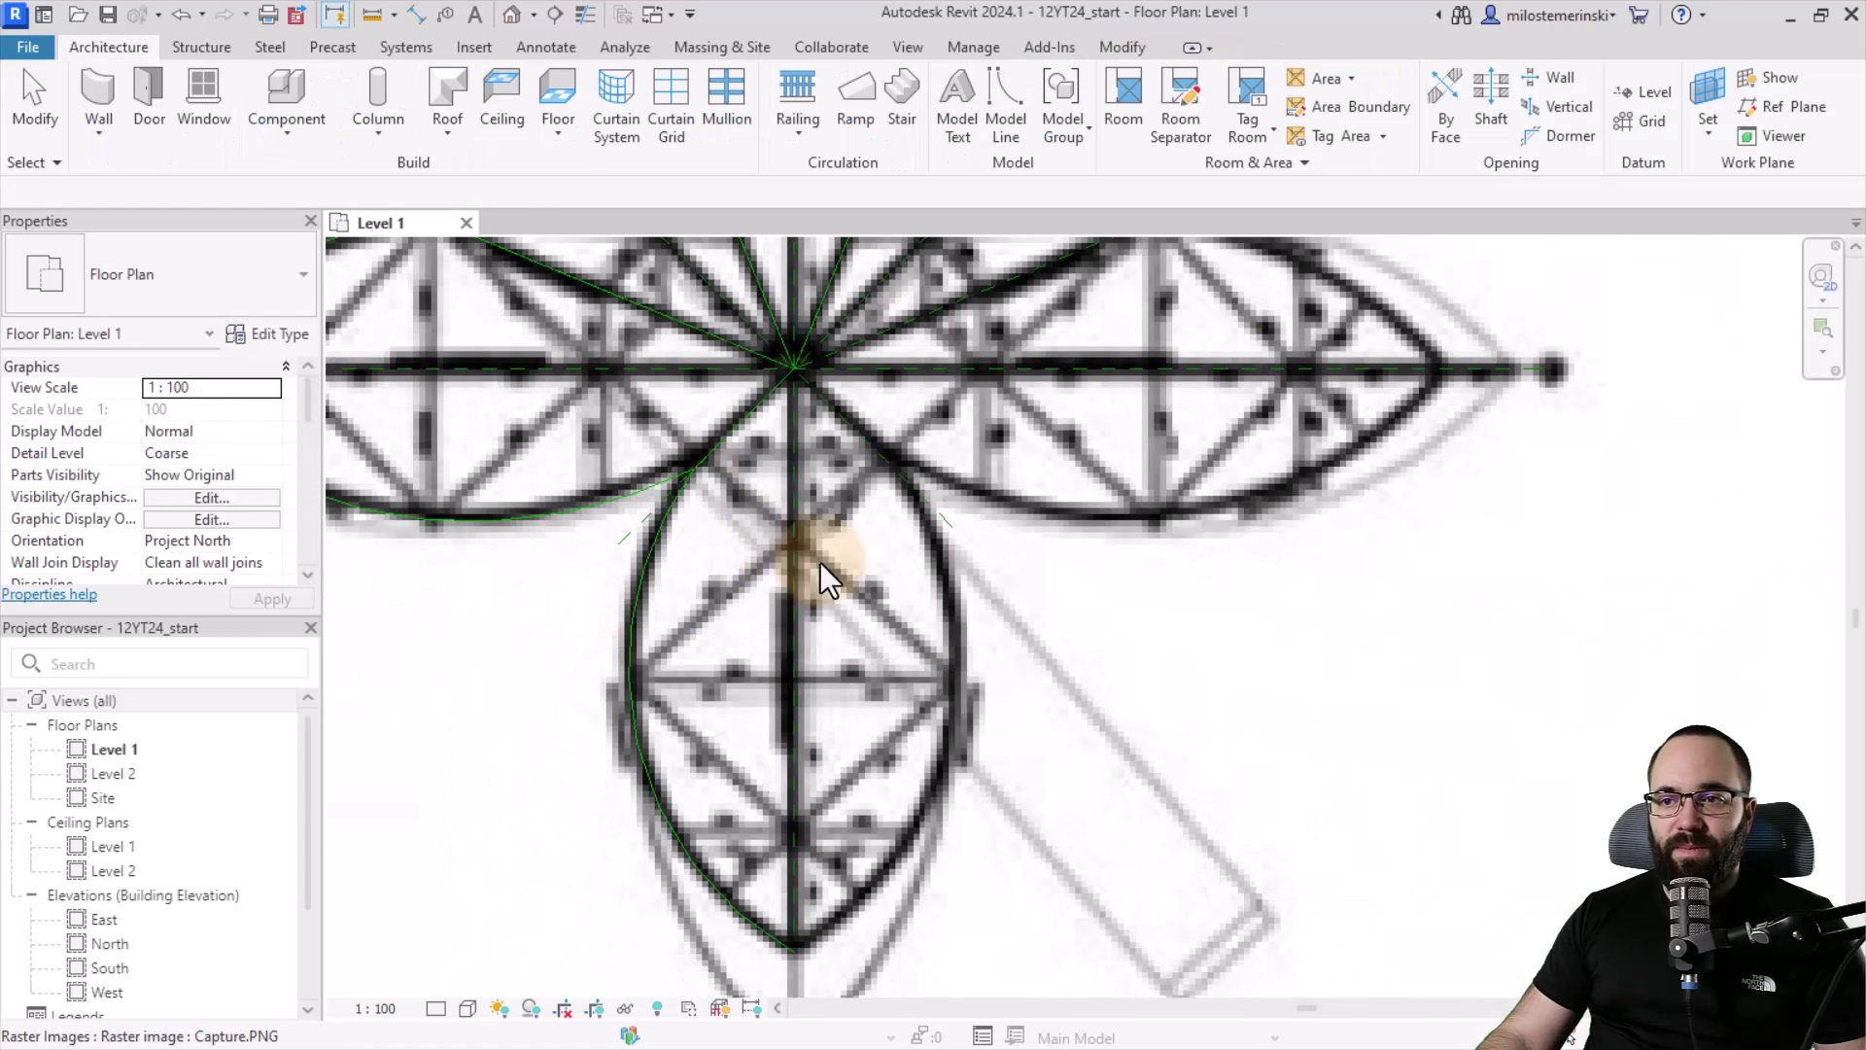
scroll(890, 586, "down", 1)
Select four petal arcs and mirror them across the vertical centre line
mouse_move(891, 586)
middle_mouse_down()
mouse_move(793, 820)
mouse_move(891, 758)
mouse_move(789, 794)
middle_mouse_up()
left_click(786, 819)
left_click(789, 793, "ctrl")
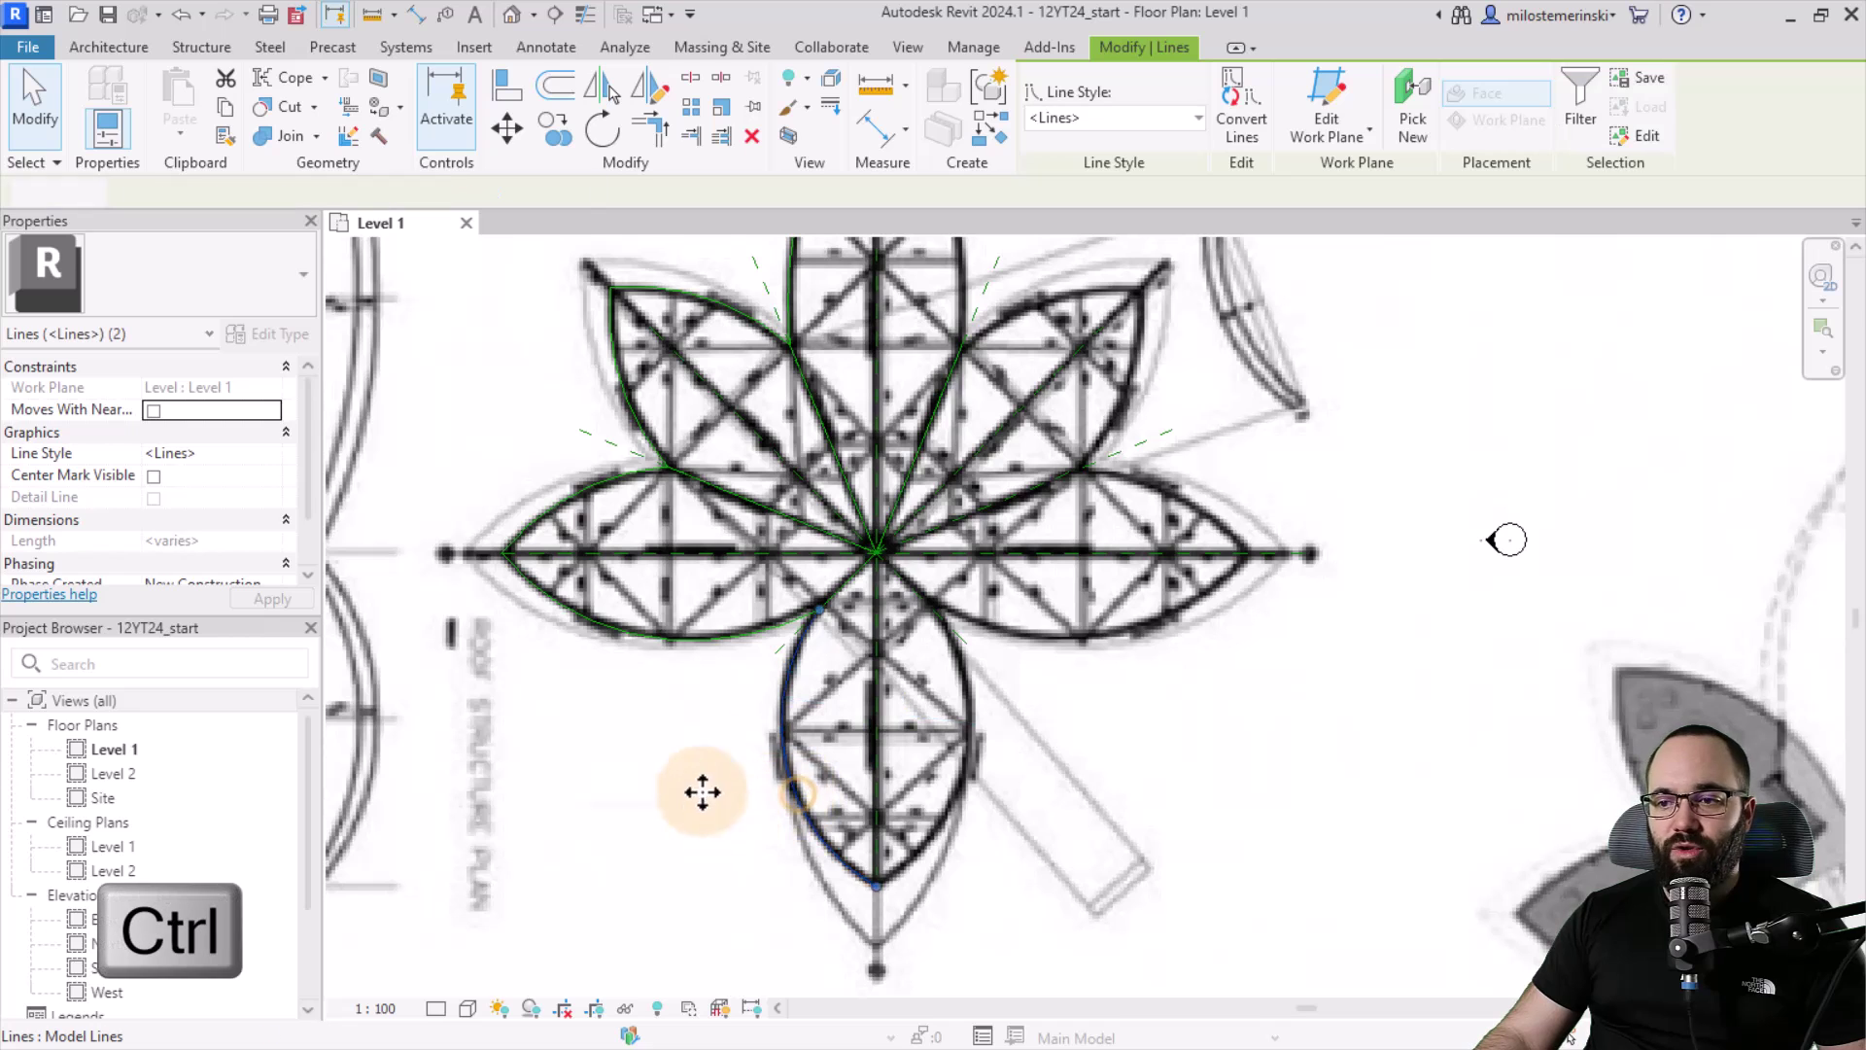
middle_click_drag(693, 748, 658, 930)
left_click(746, 538, "ctrl")
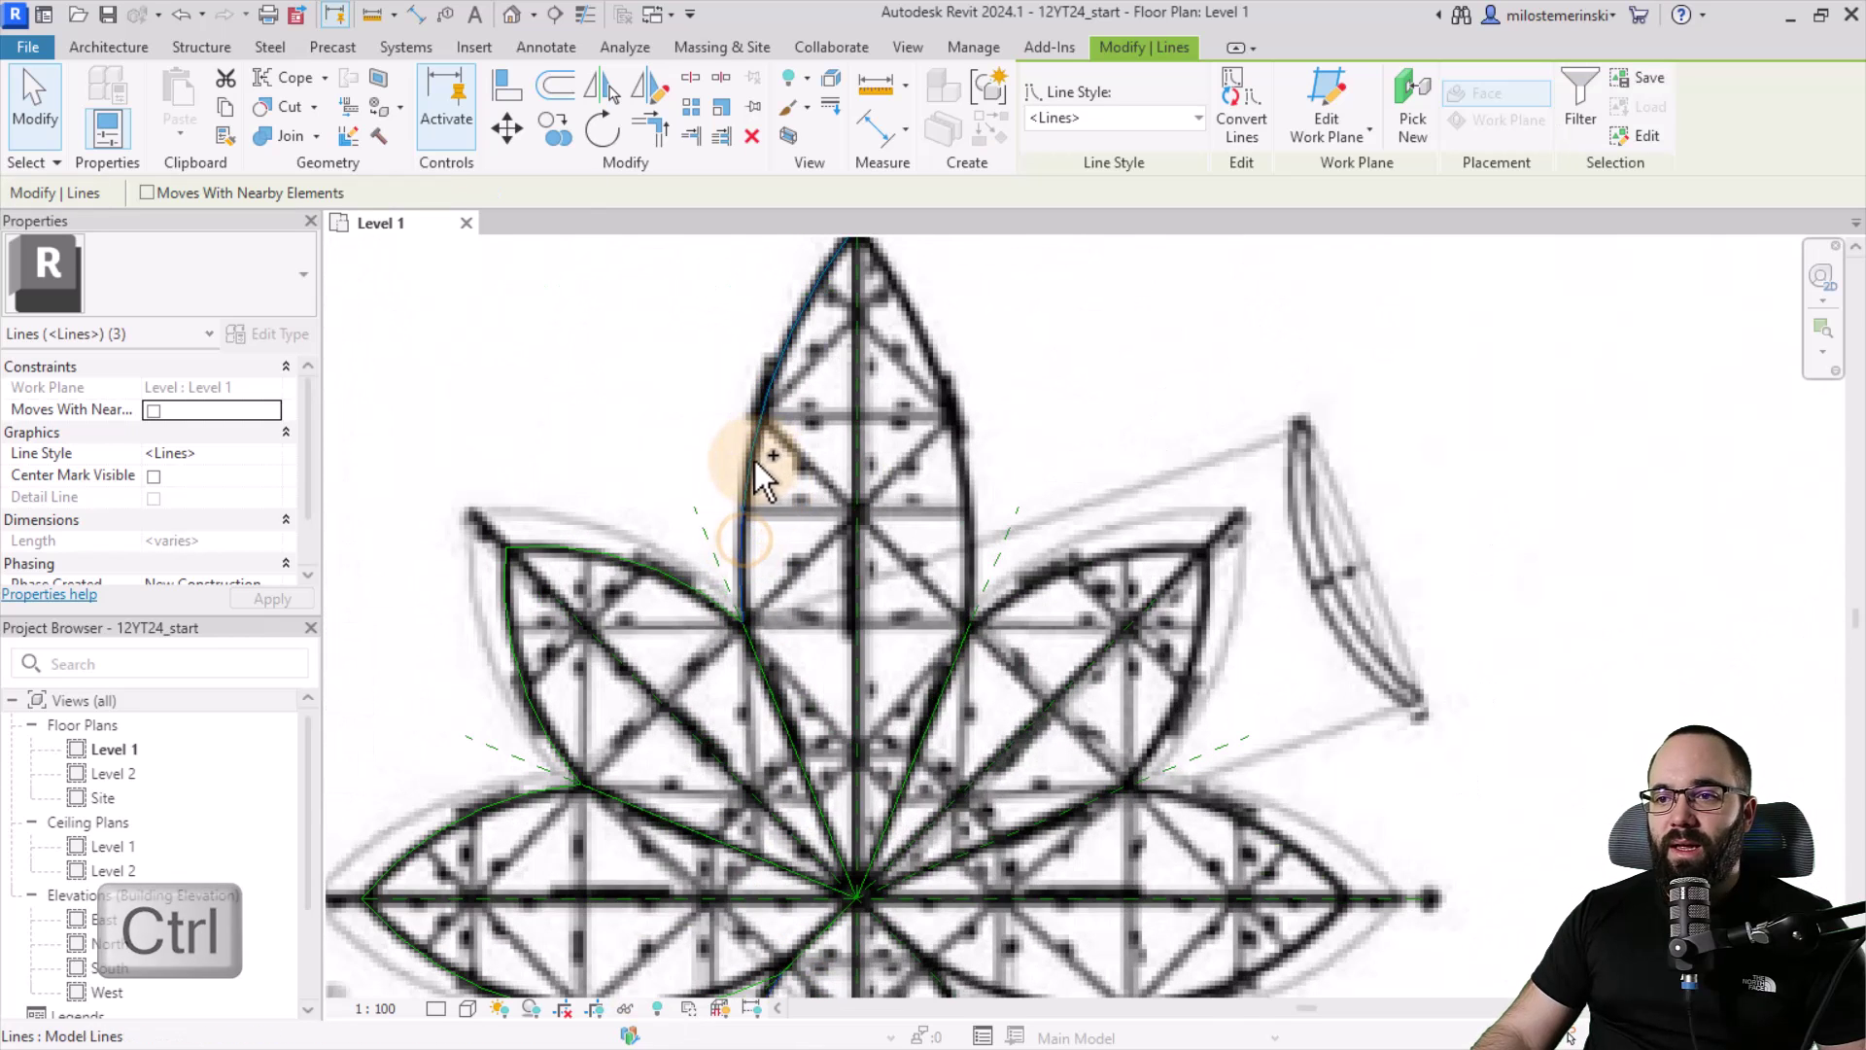
left_click(759, 455, "ctrl")
key("m")
key("m")
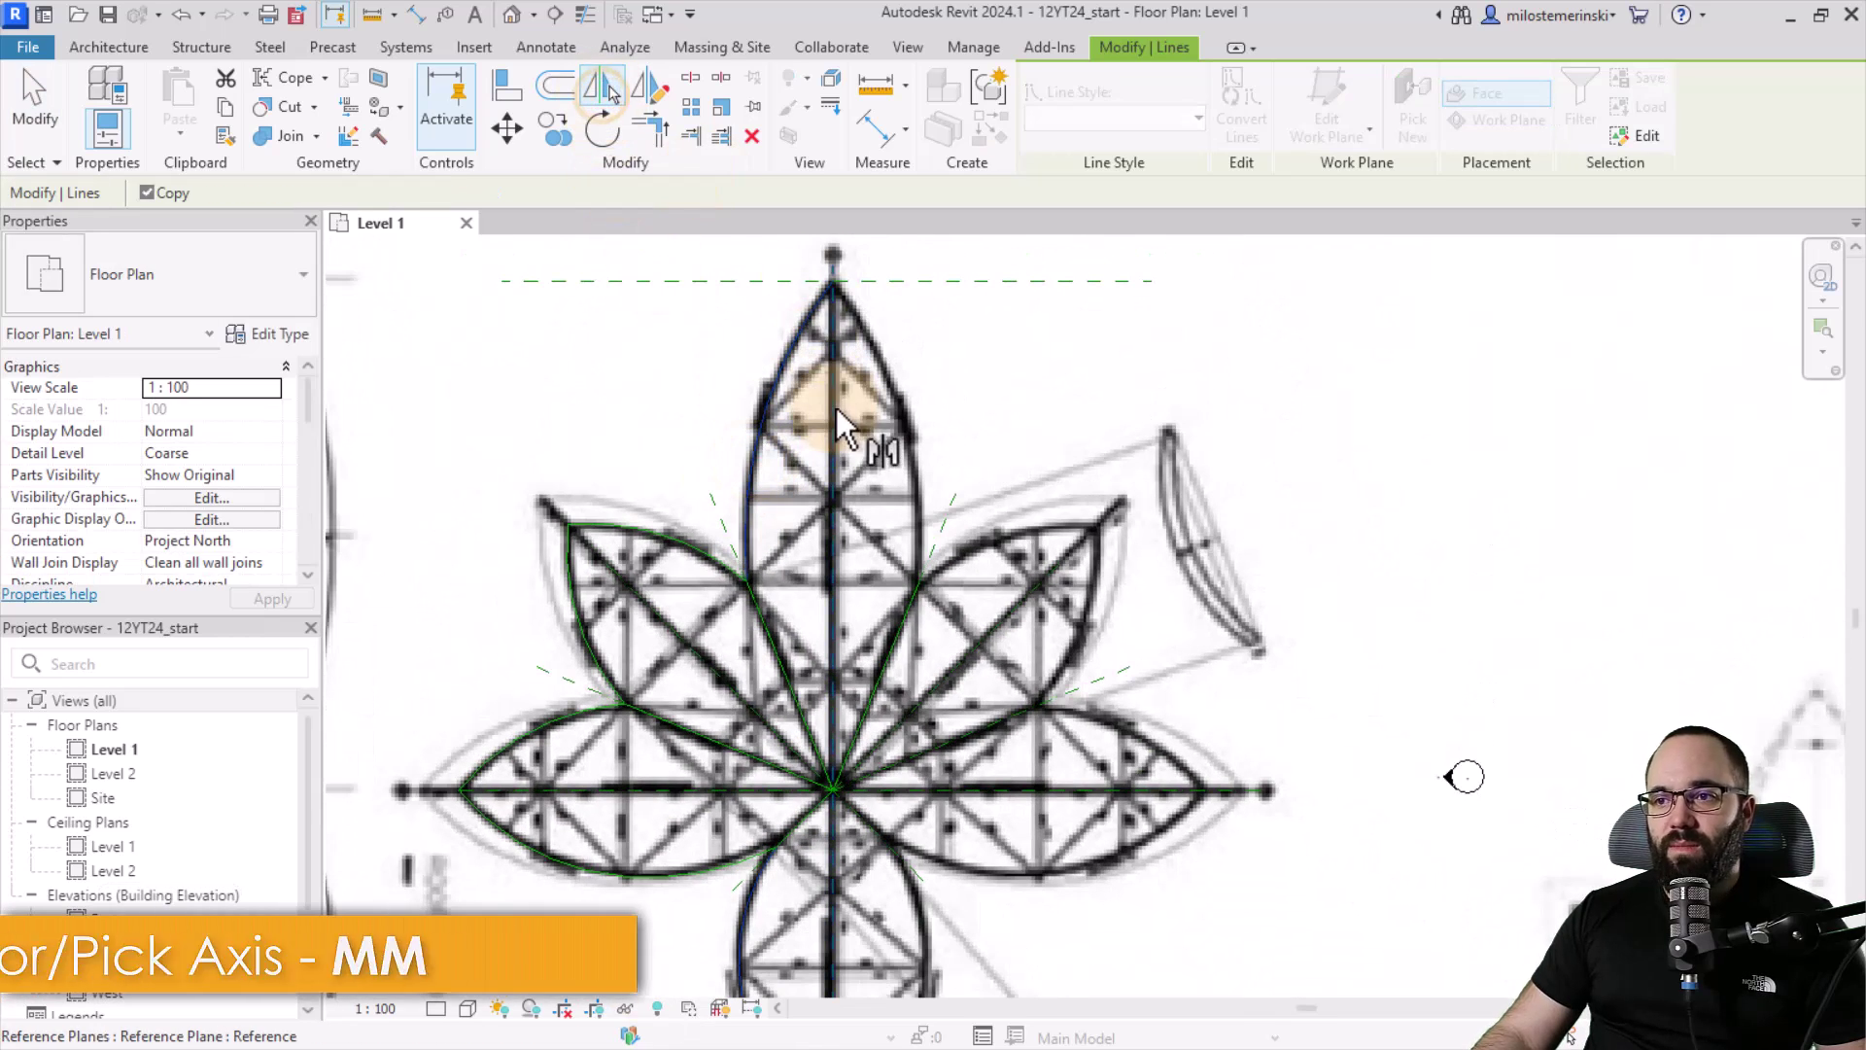
left_click(837, 408)
key("Escape")
scroll(938, 617, "up", 5)
scroll(923, 367, "down", 5)
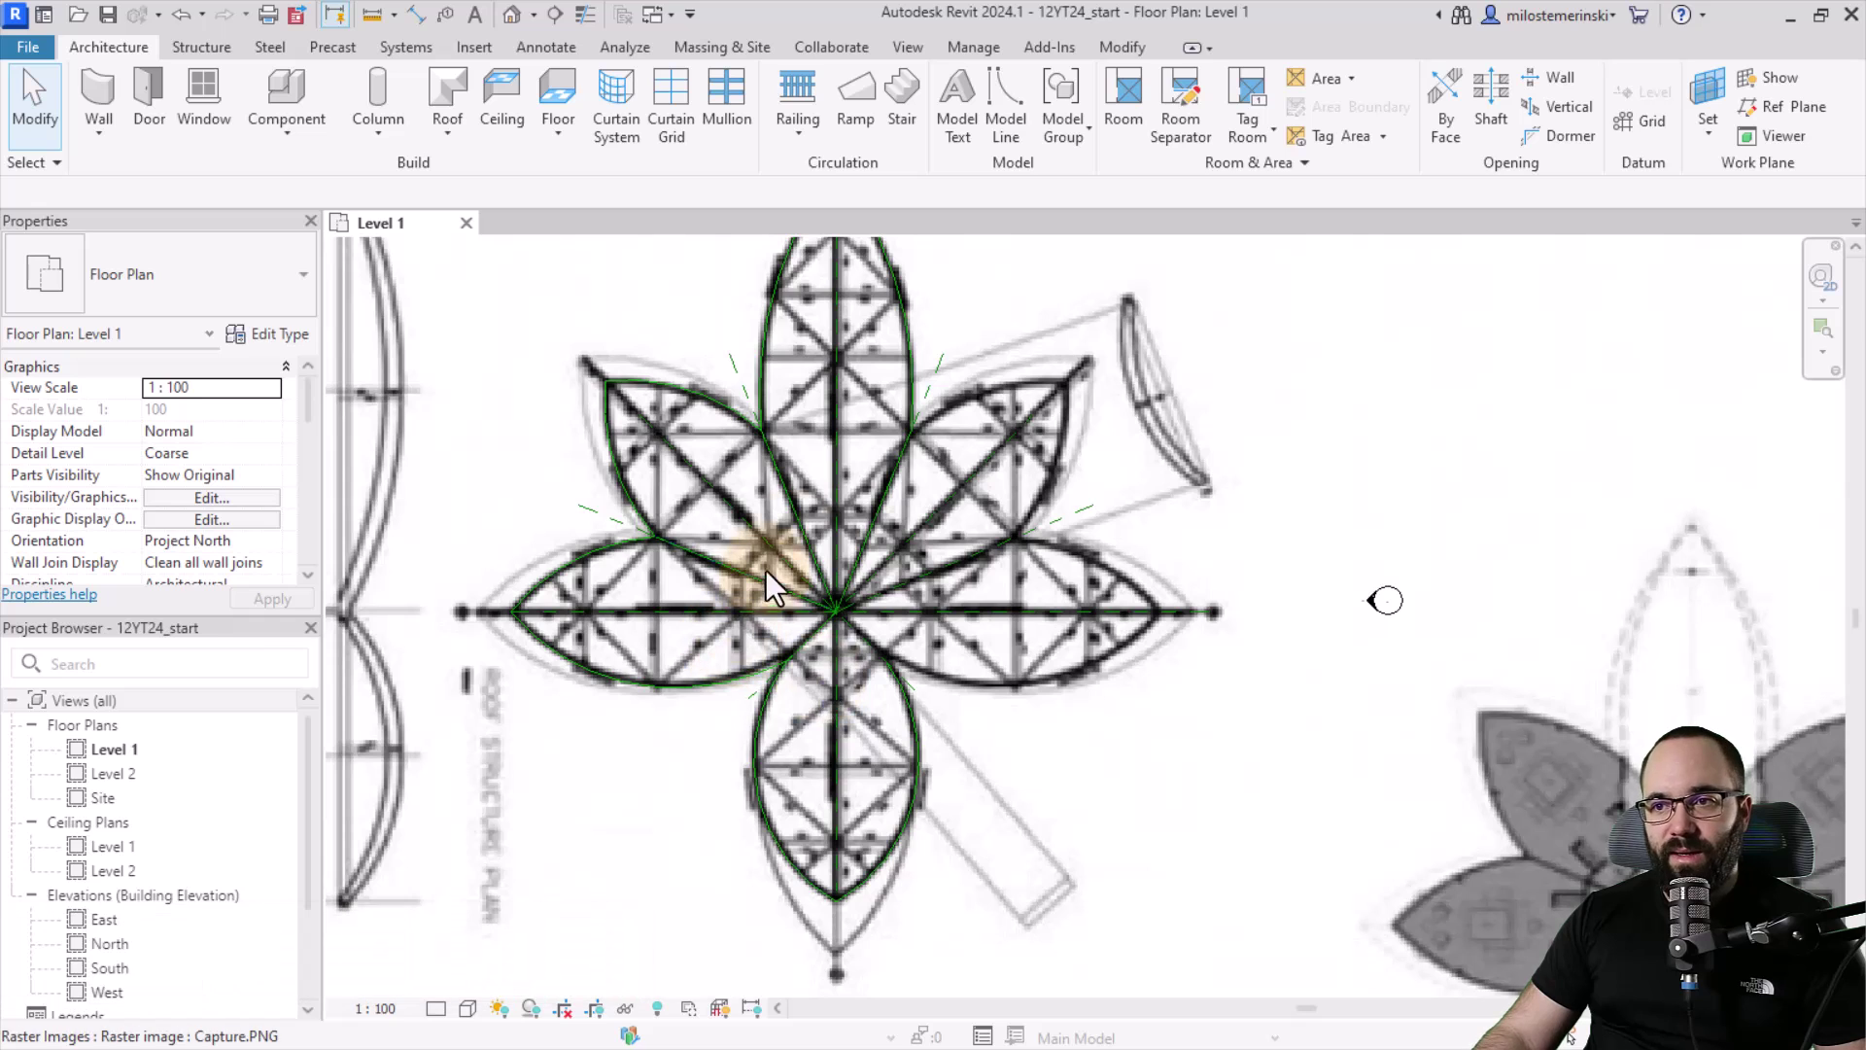
scroll(813, 517, "down", 1)
scroll(814, 517, "down", 3)
Temporarily hide the traced plan image in the view
left_click(975, 661)
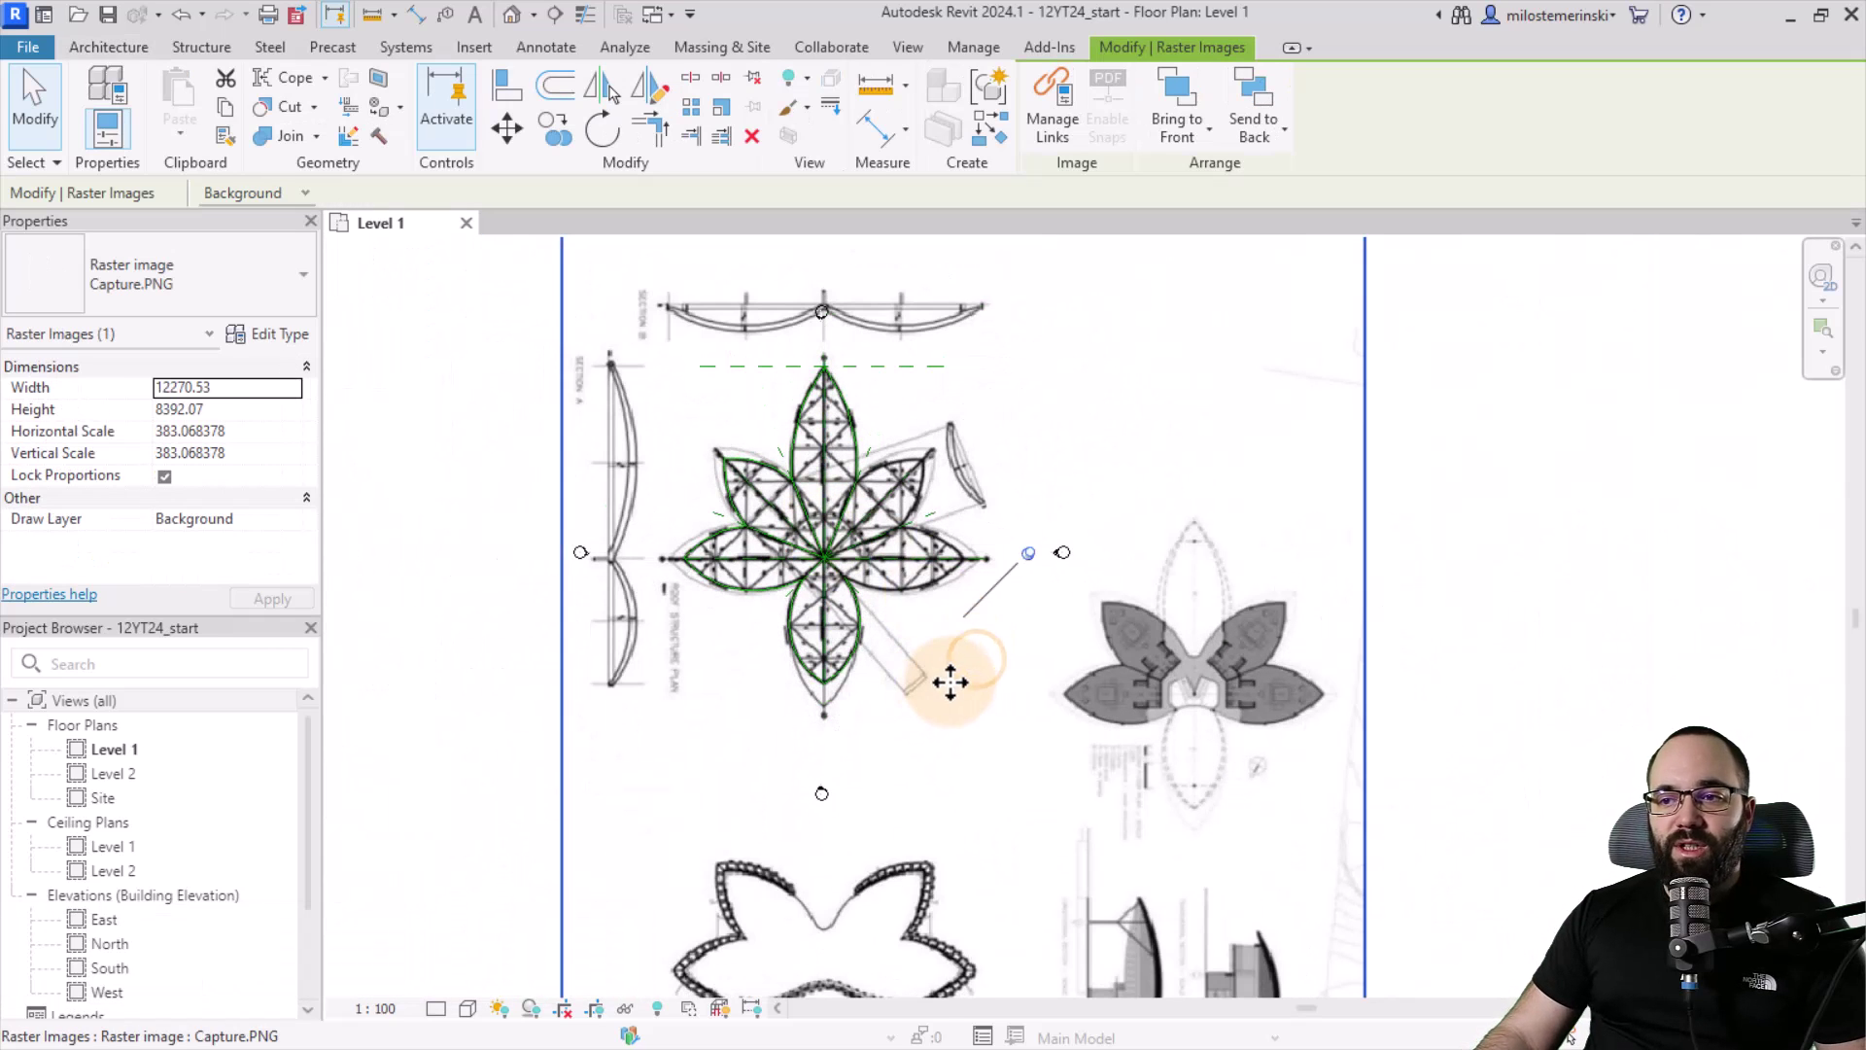
left_click(626, 1008)
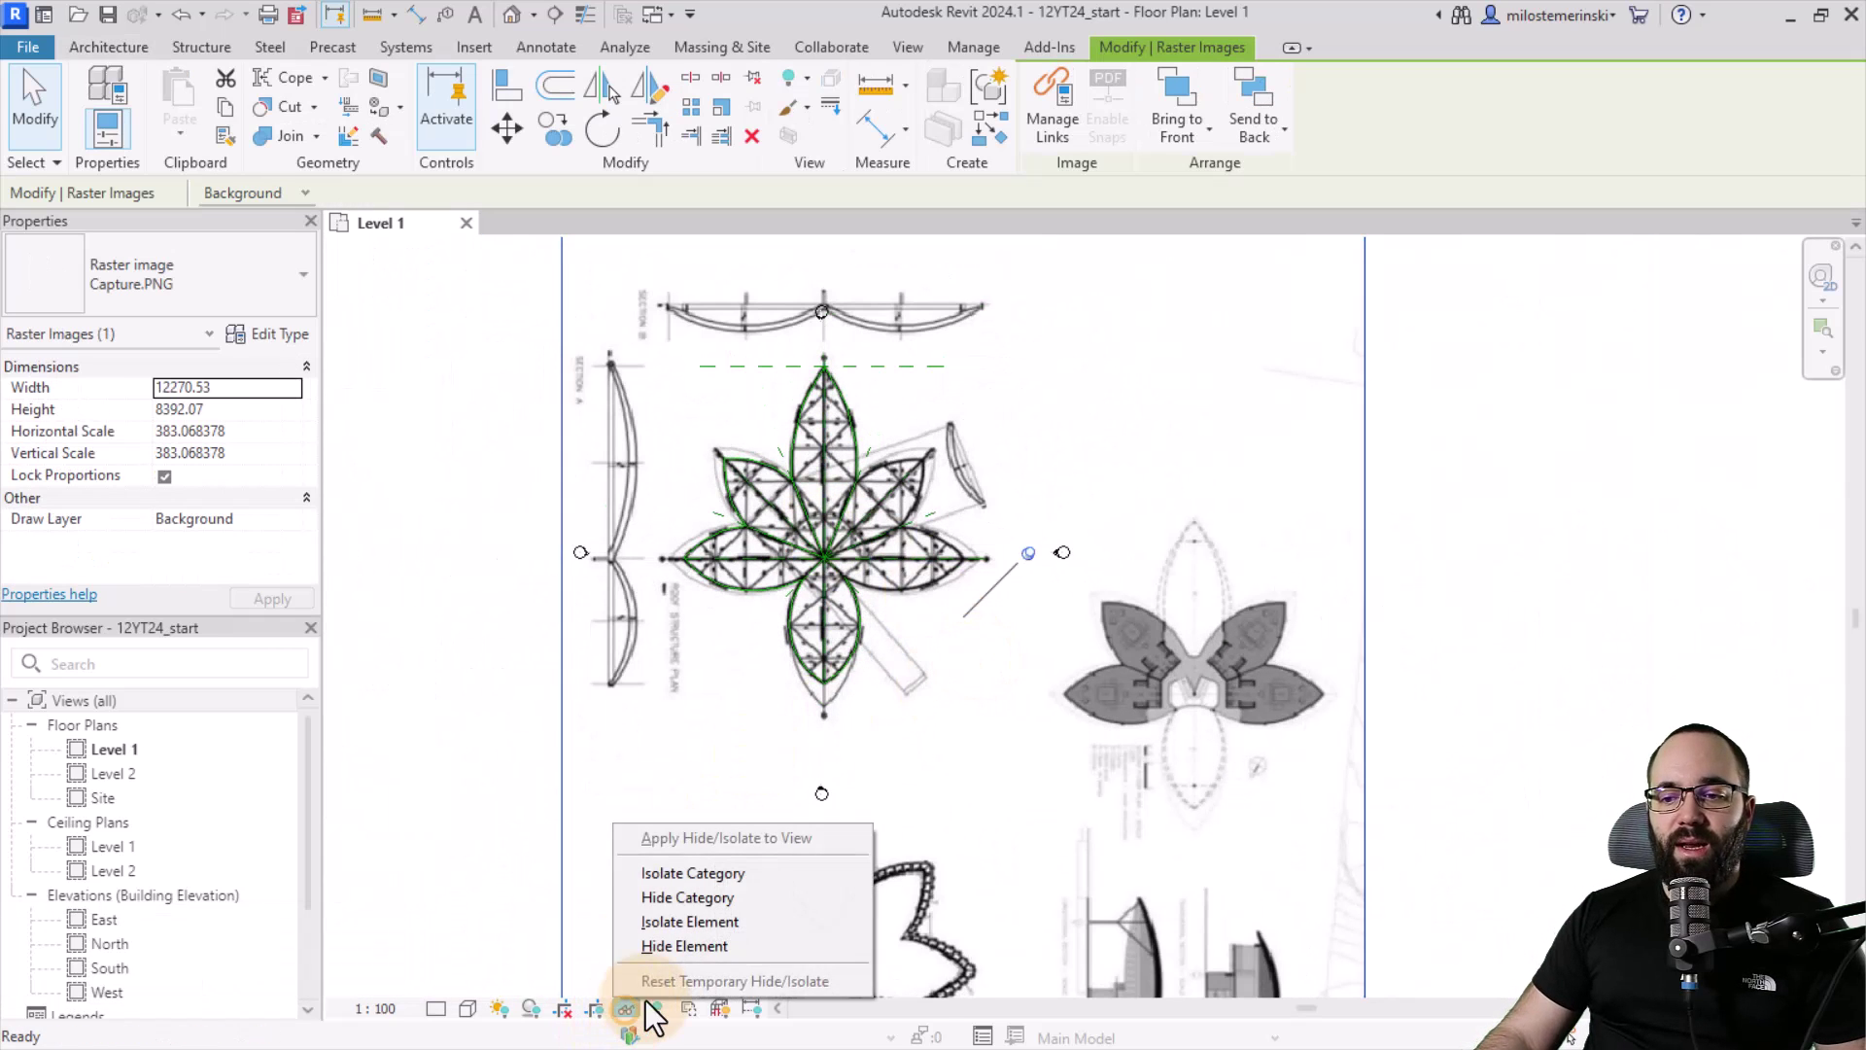
left_click(658, 949)
scroll(832, 582, "up", 4)
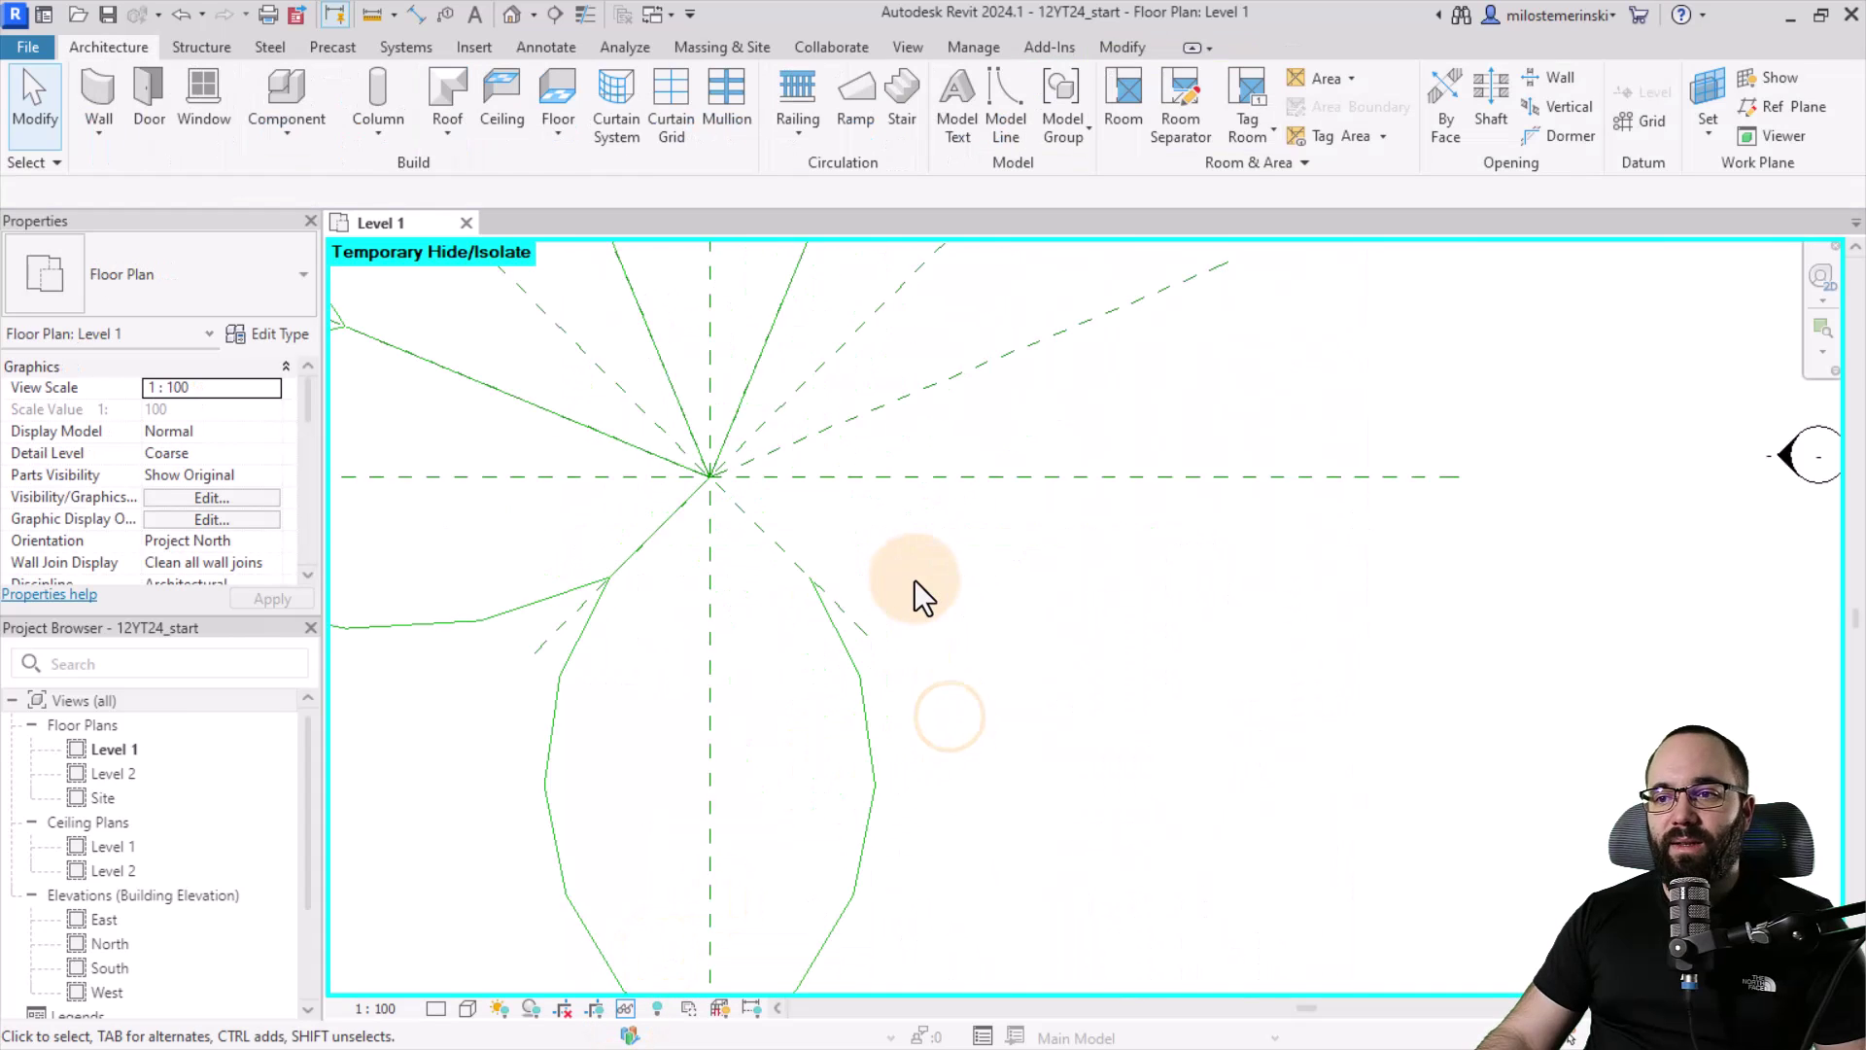
Mirror the lower-left radial line across the vertical centre line
middle_click_drag(789, 597, 754, 625)
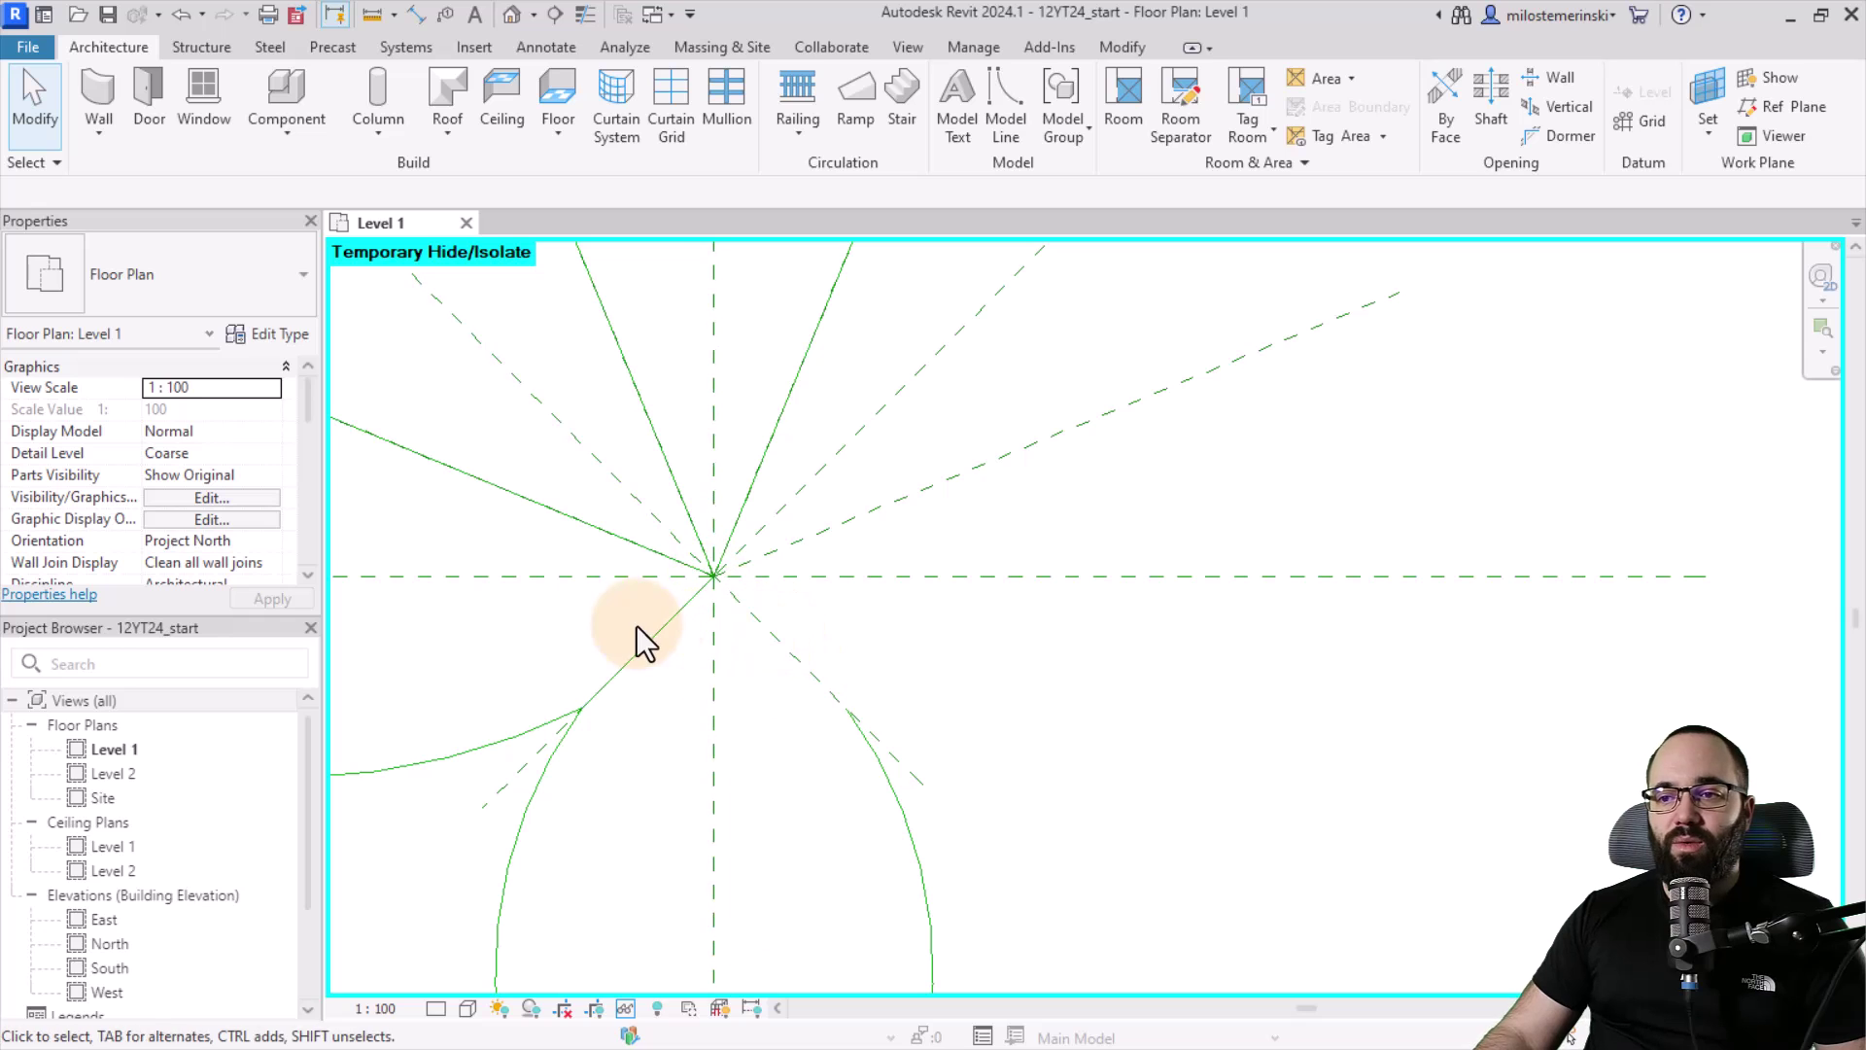
left_click(650, 640)
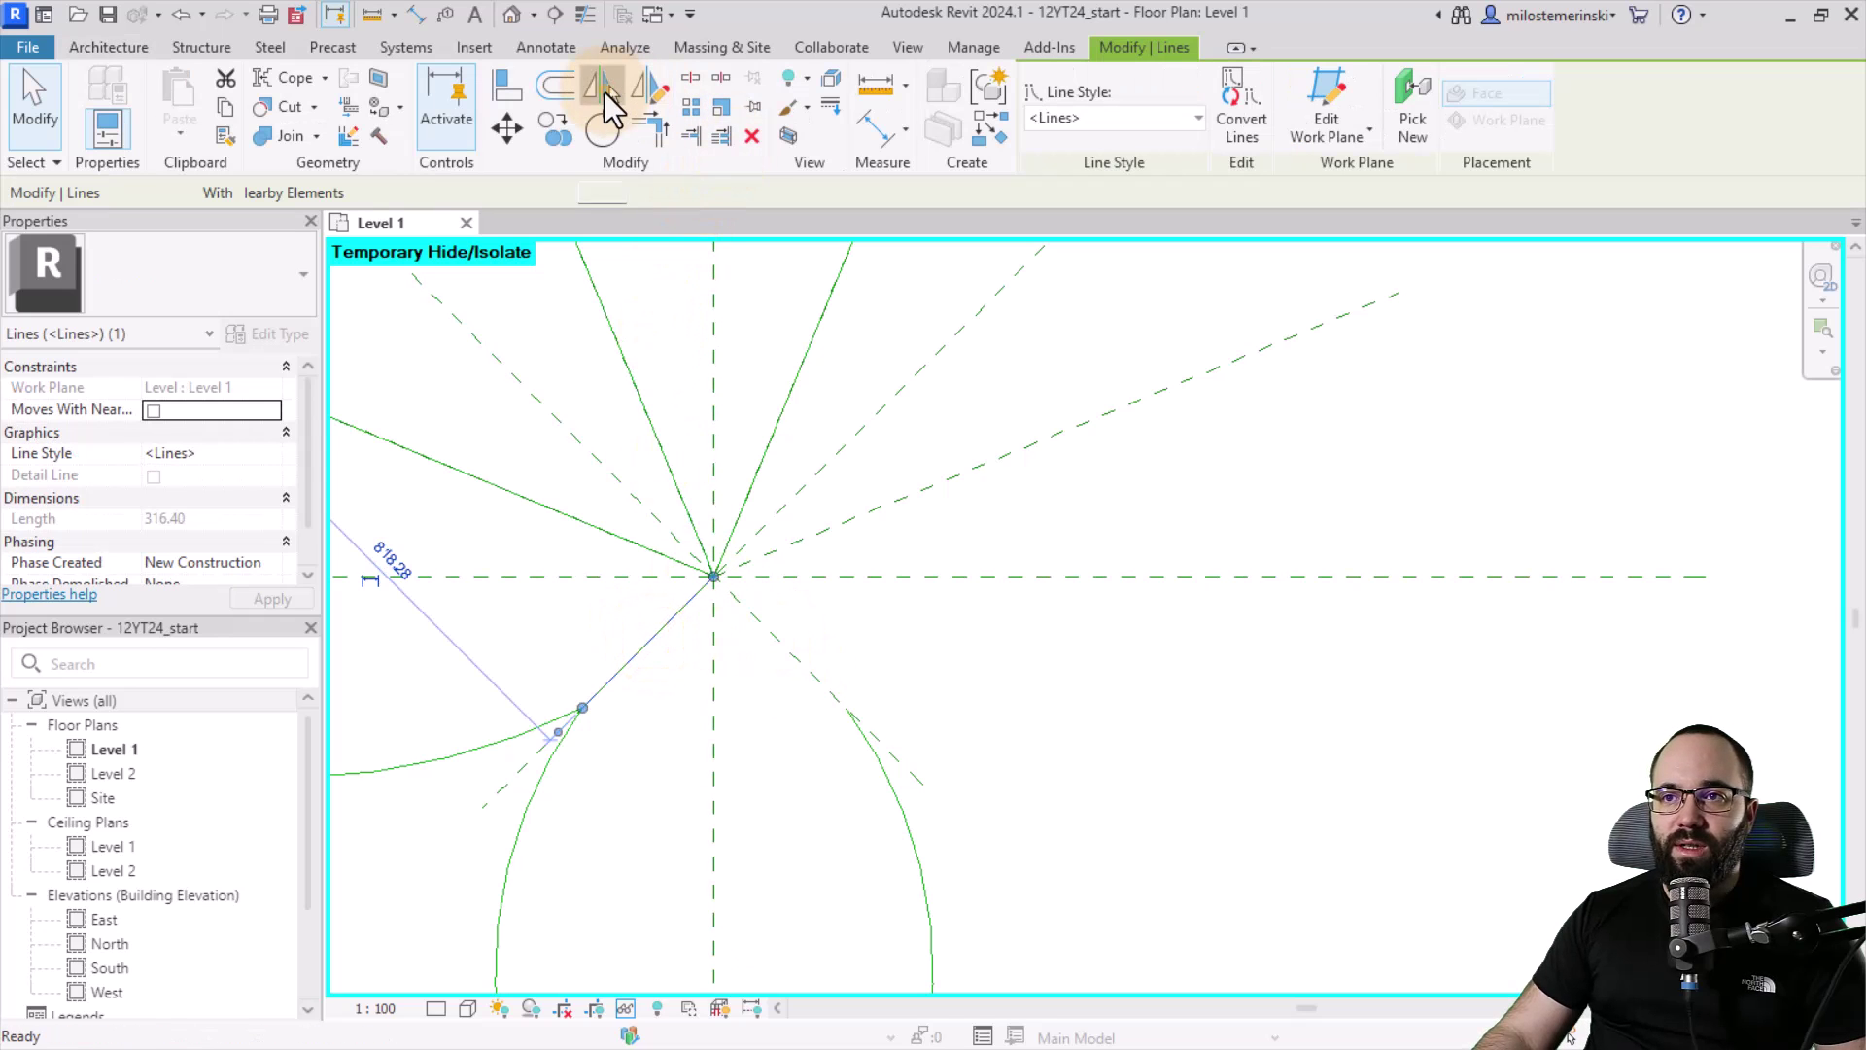
left_click(605, 95)
left_click(715, 360)
key("Escape")
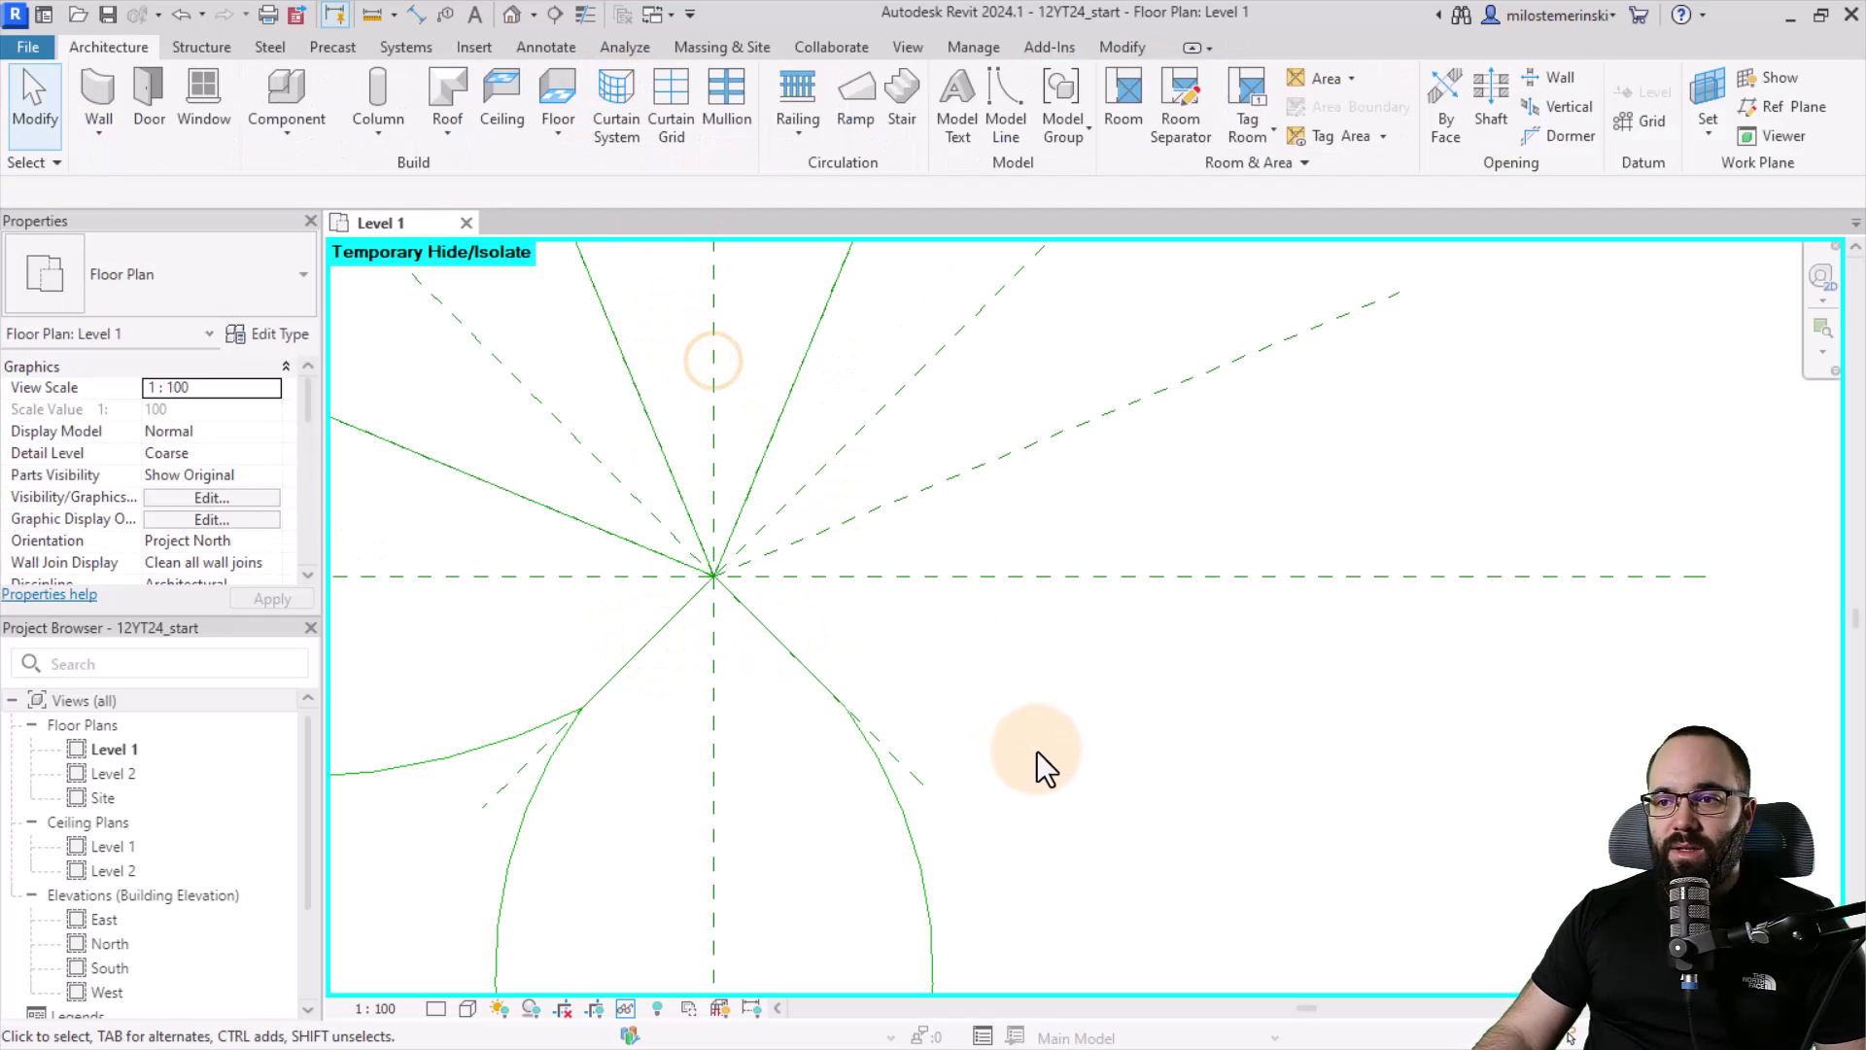
scroll(920, 692, "up", 1)
scroll(882, 718, "up", 2)
scroll(917, 733, "up", 2)
scroll(896, 745, "down", 2)
scroll(1072, 703, "down", 2)
scroll(854, 586, "up", 1)
mouse_move(978, 721)
middle_mouse_down()
mouse_move(994, 736)
mouse_move(900, 674)
middle_mouse_up()
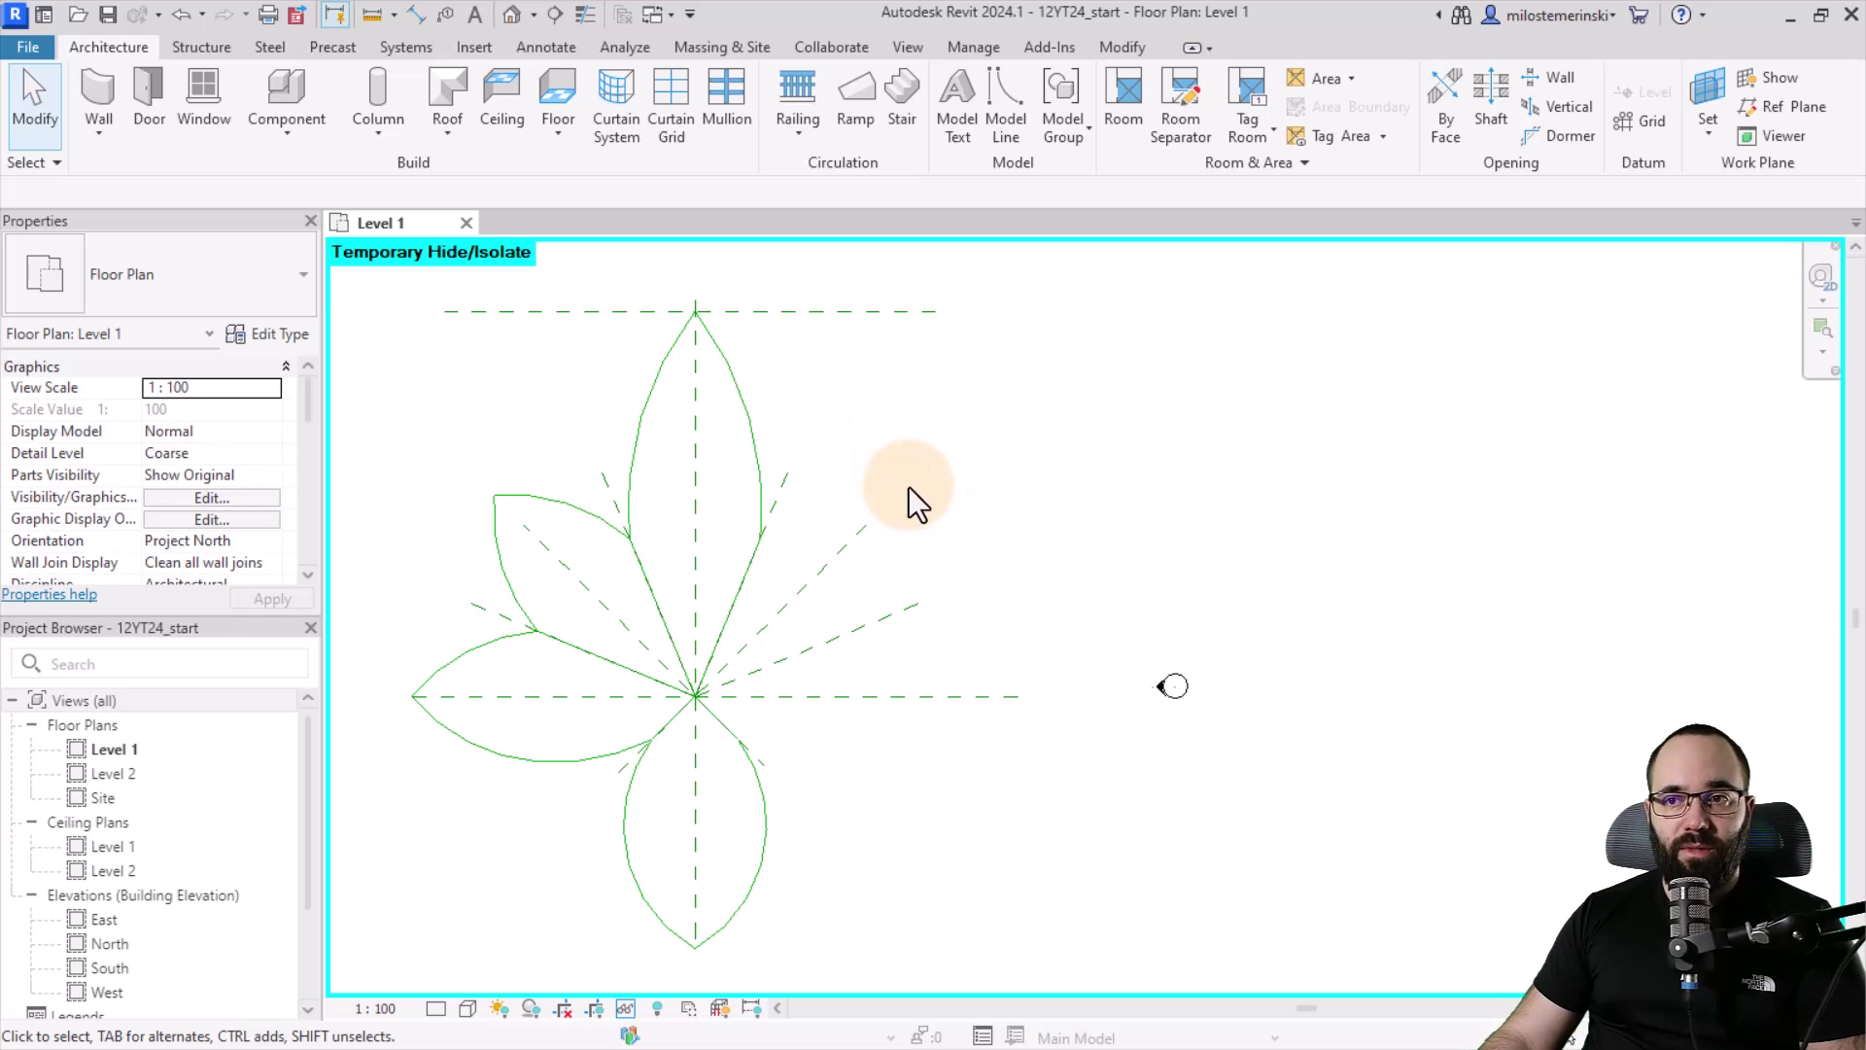
Start a roof by footprint on Level 1 using the Generic - 125mm type
middle_click_drag(909, 485, 949, 502)
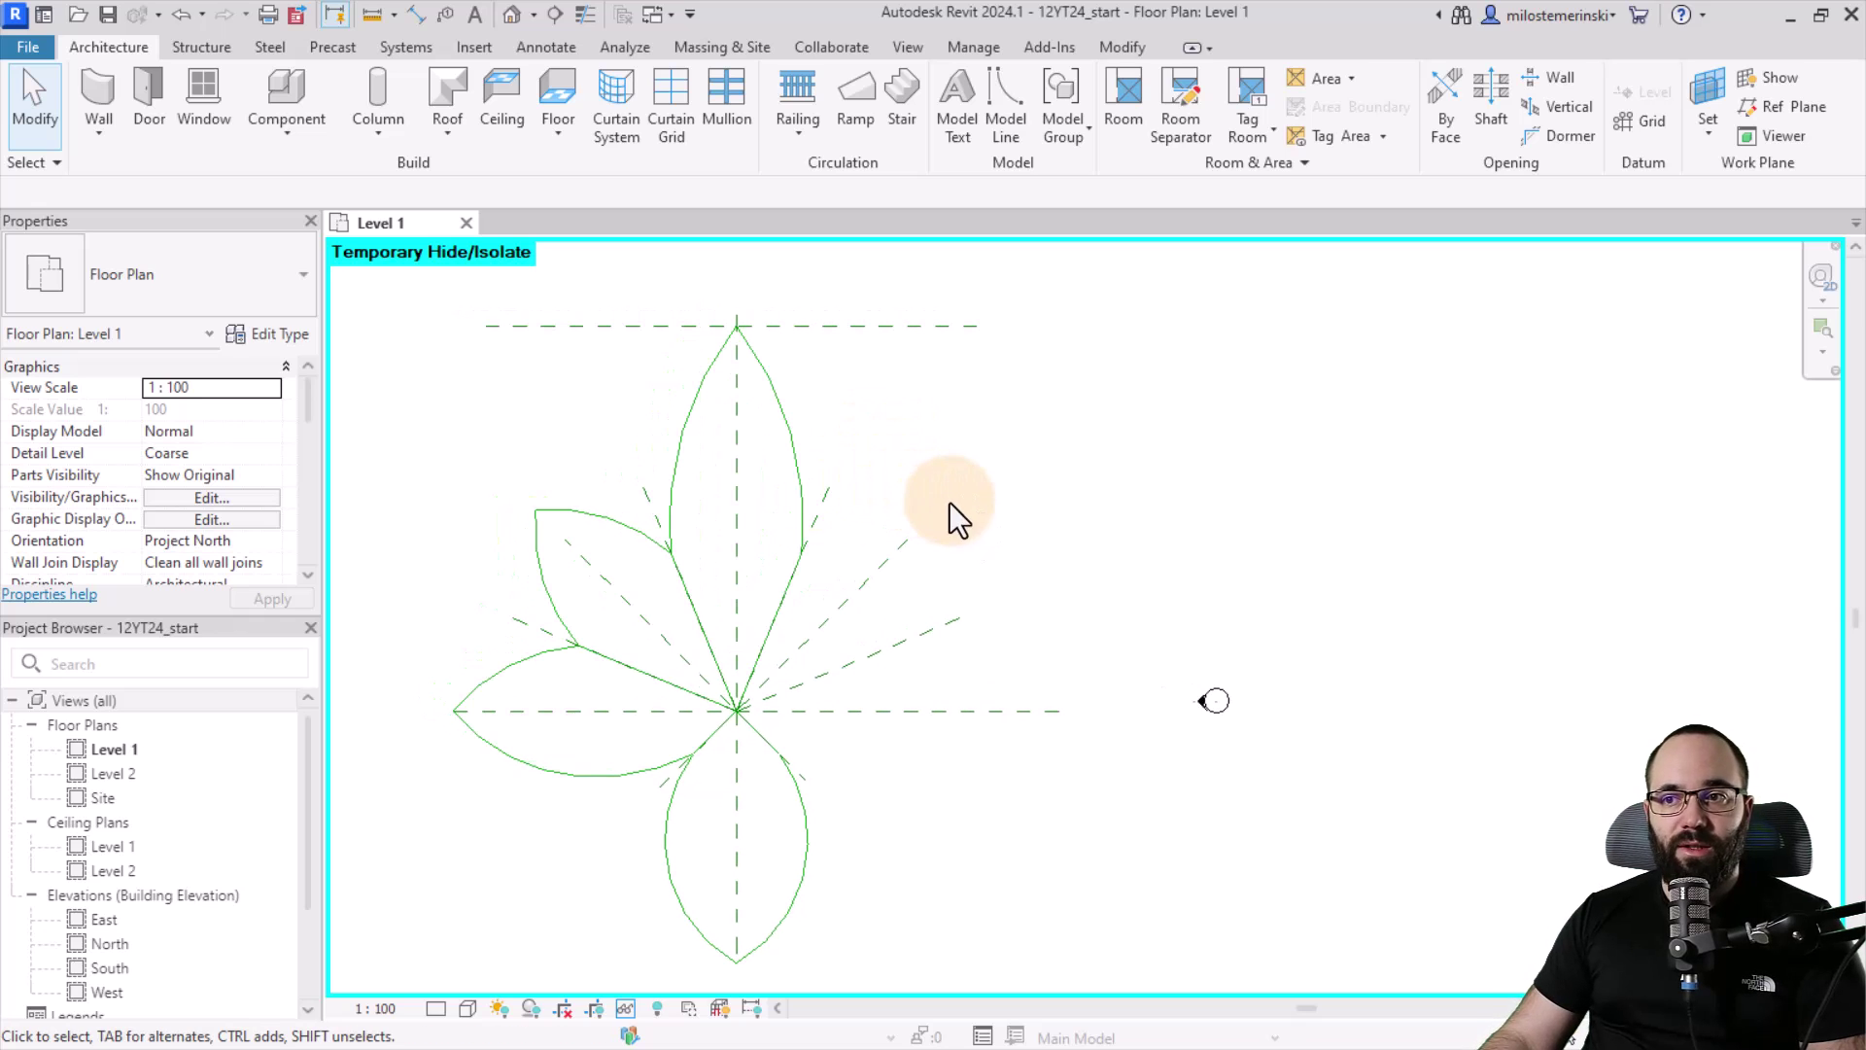
left_click(439, 100)
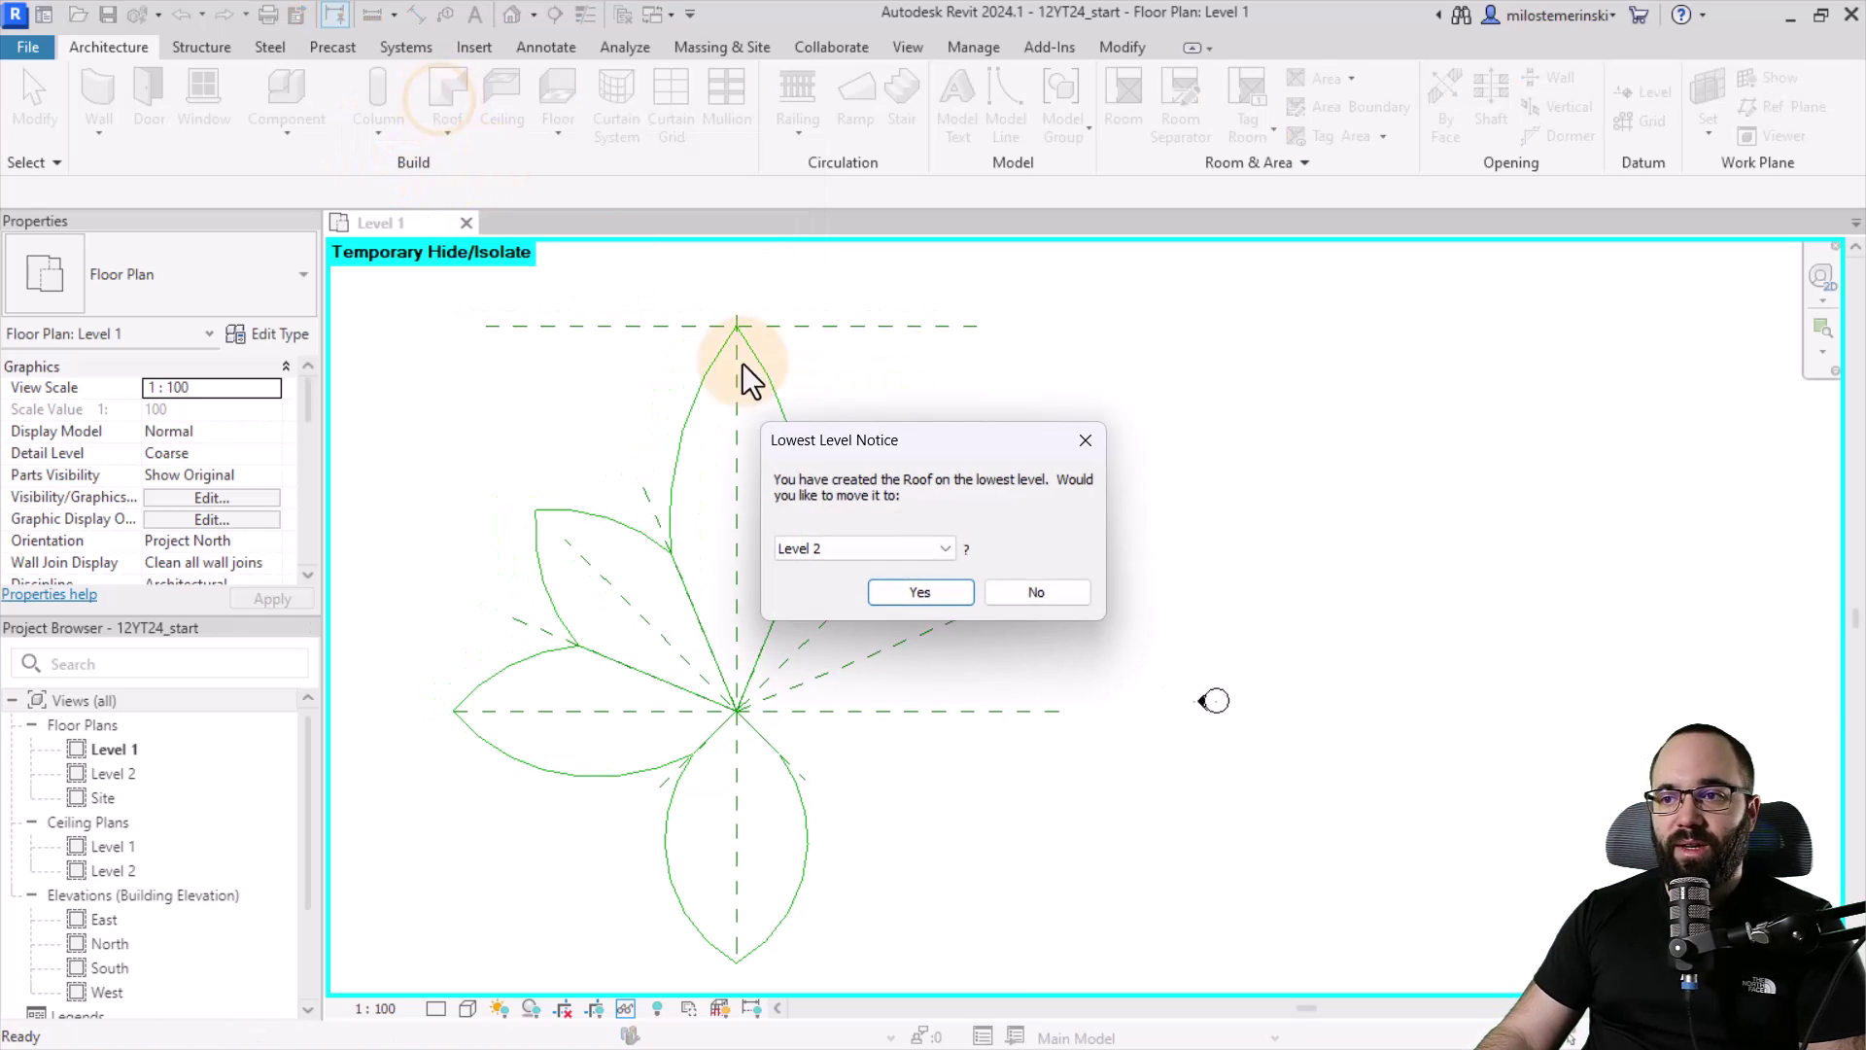
left_click(883, 552)
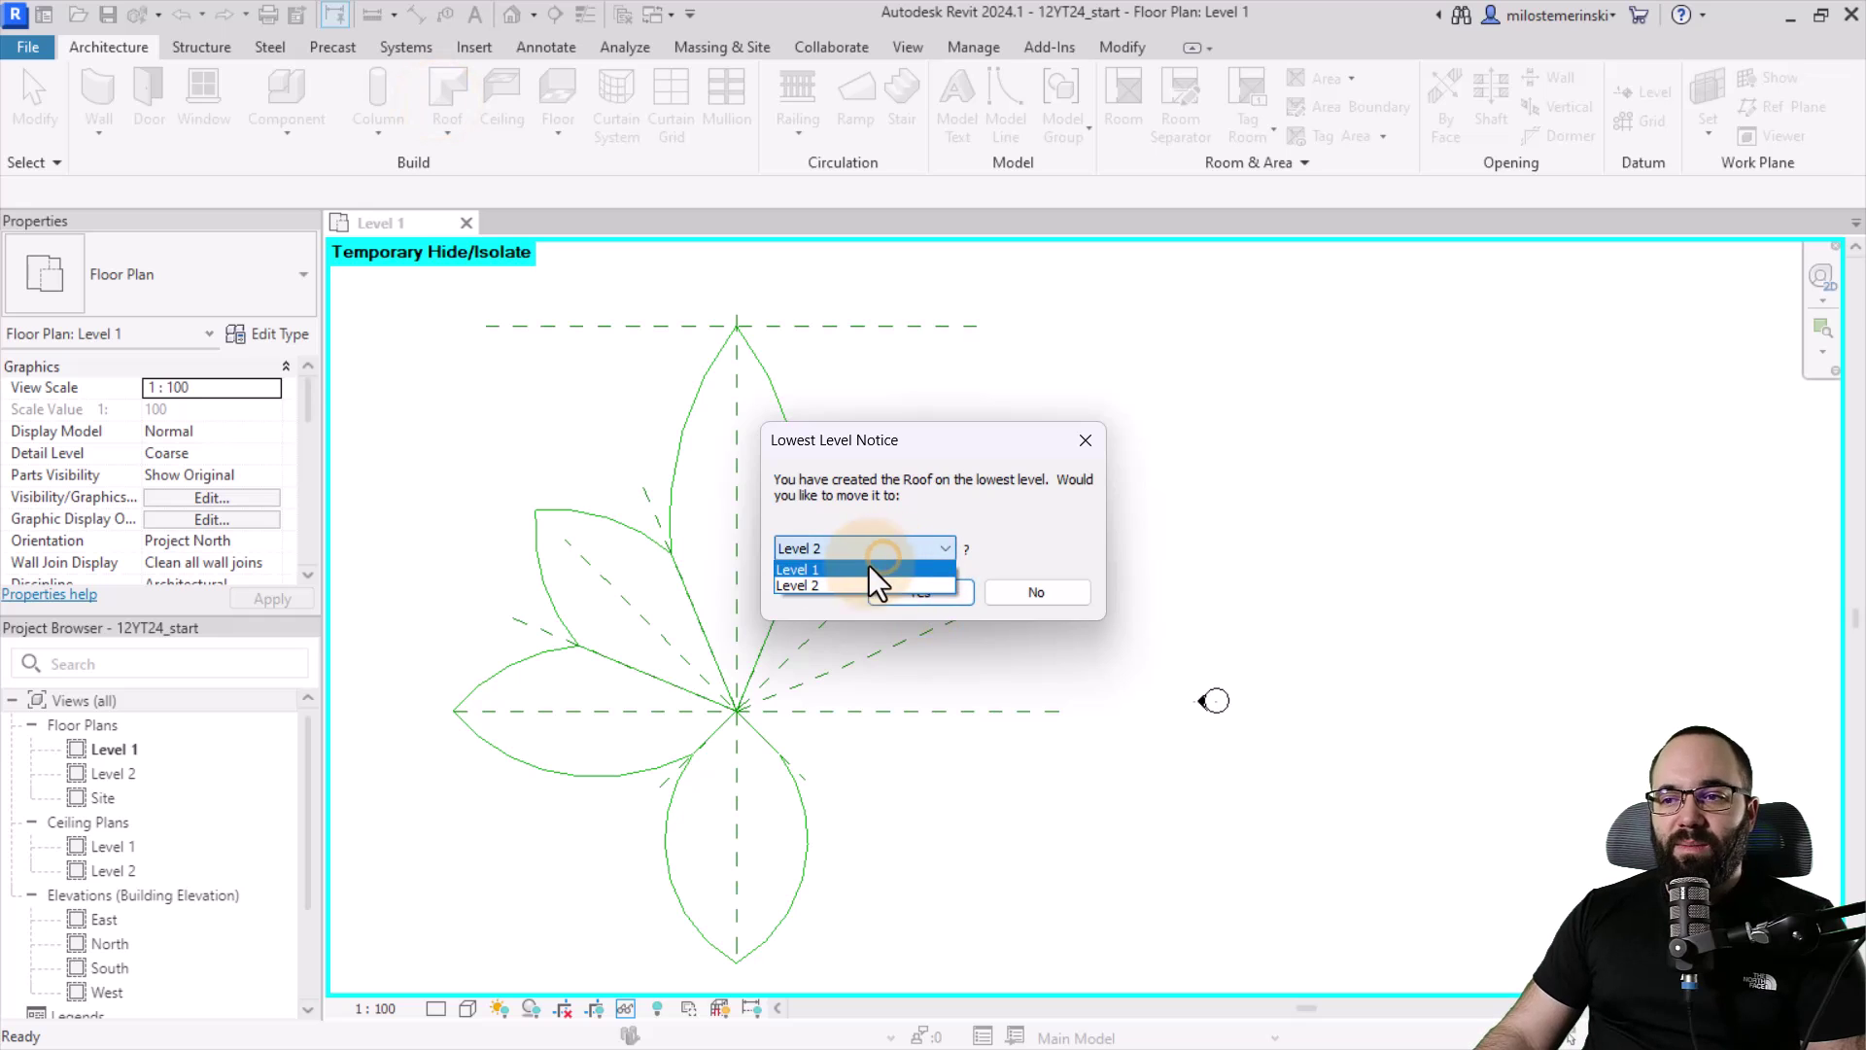
left_click(806, 570)
left_click(916, 593)
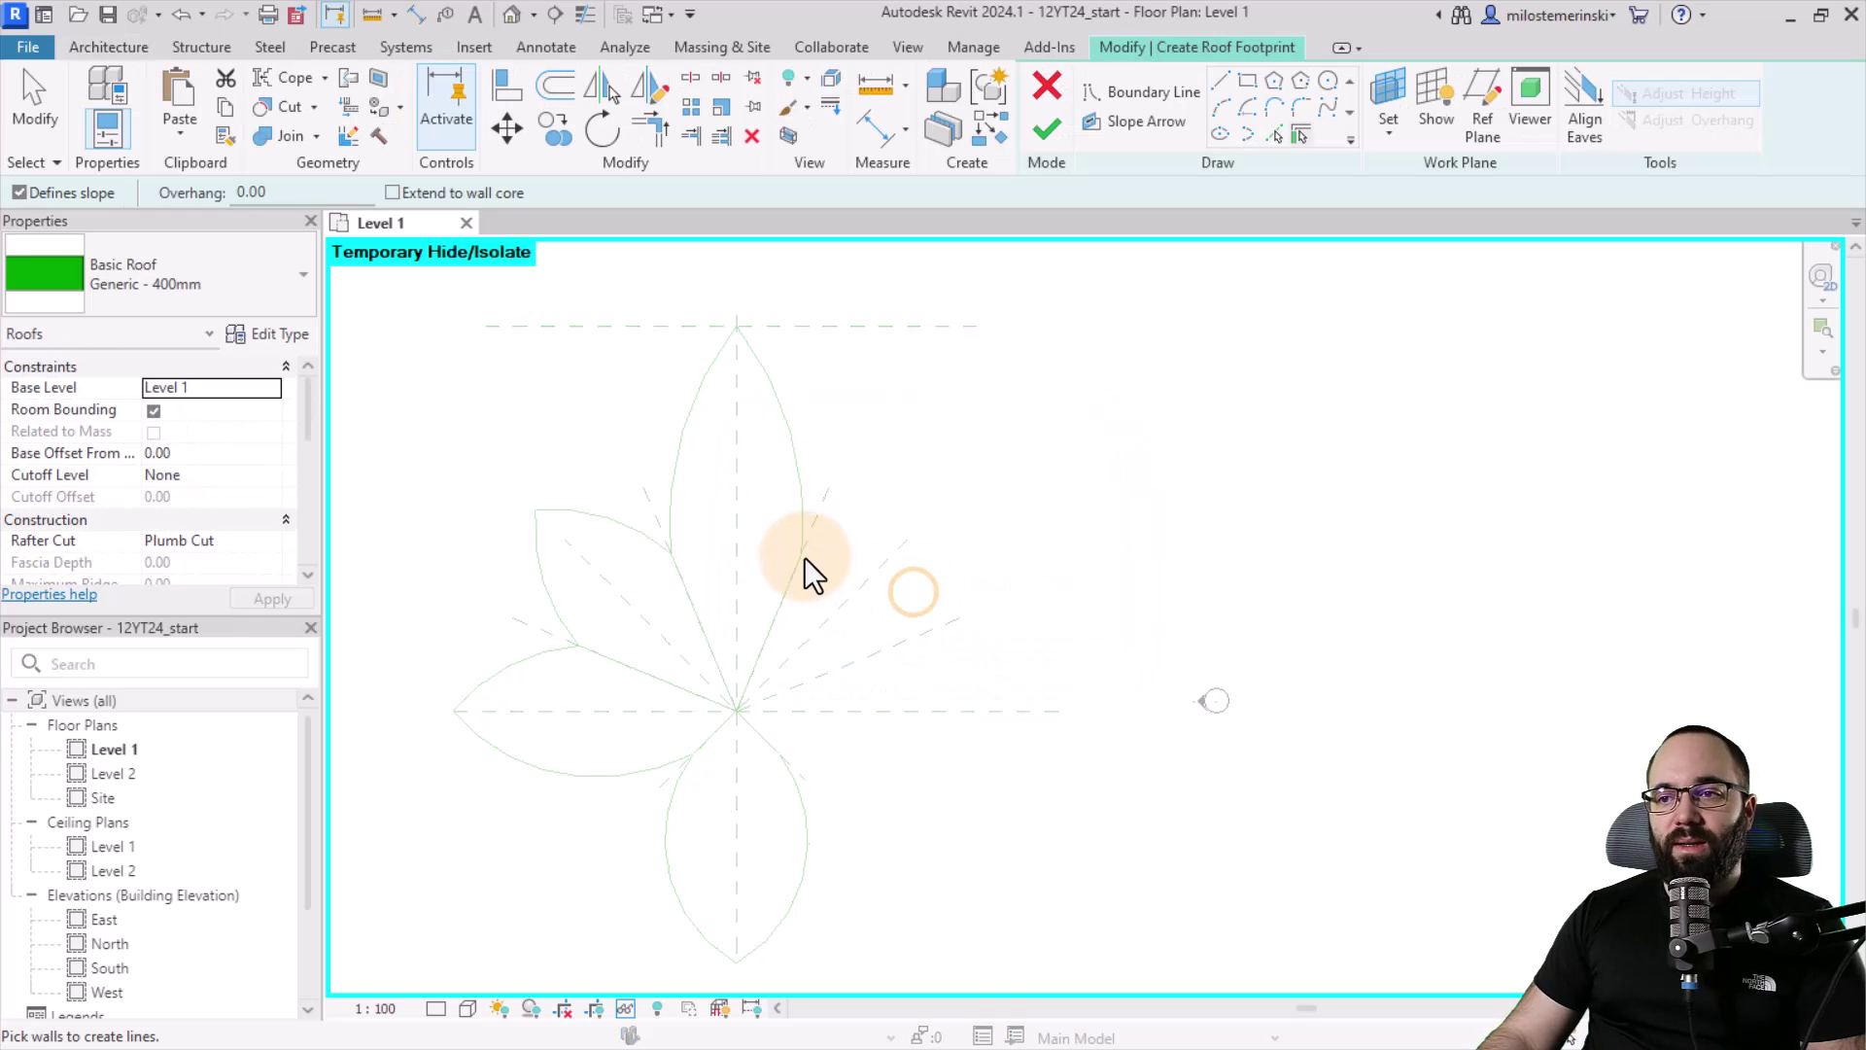
left_click(103, 300)
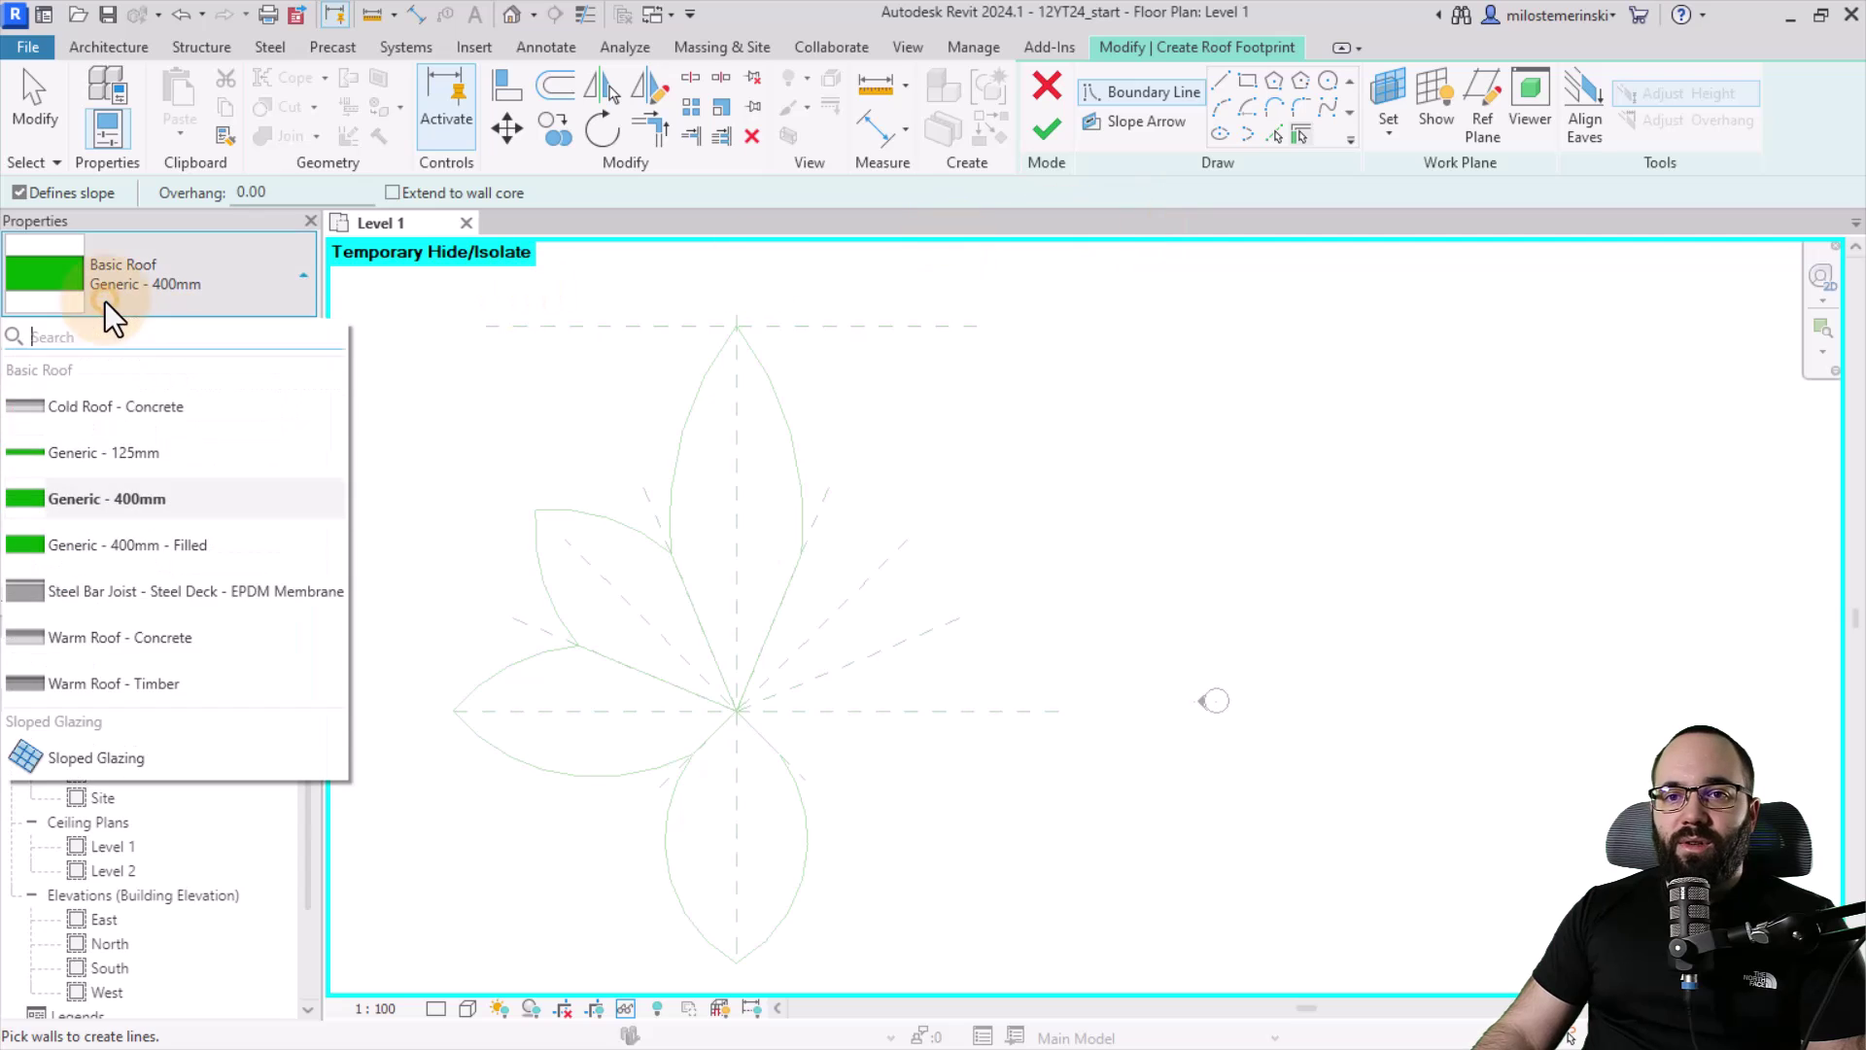
left_click(72, 459)
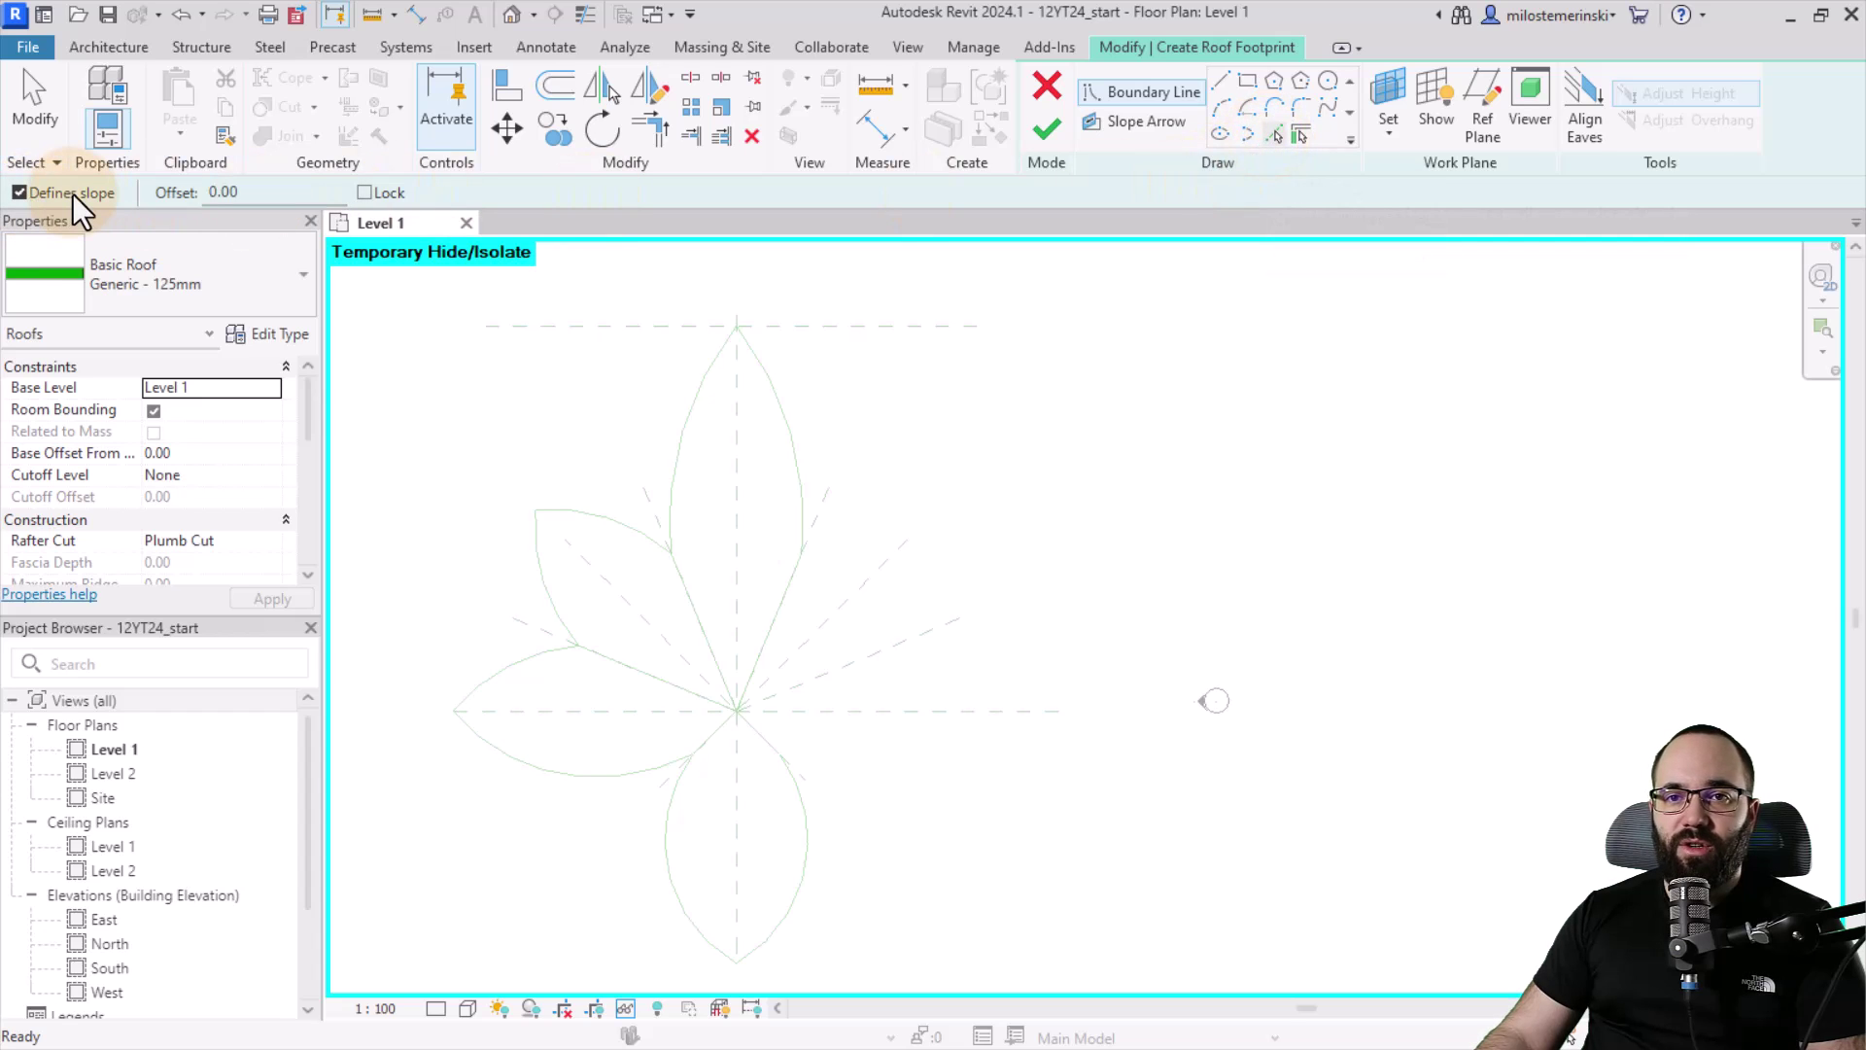
Pick the top petal's arcs and two straight lines as boundary, then finish the roof
left_click(714, 376)
left_click(775, 409)
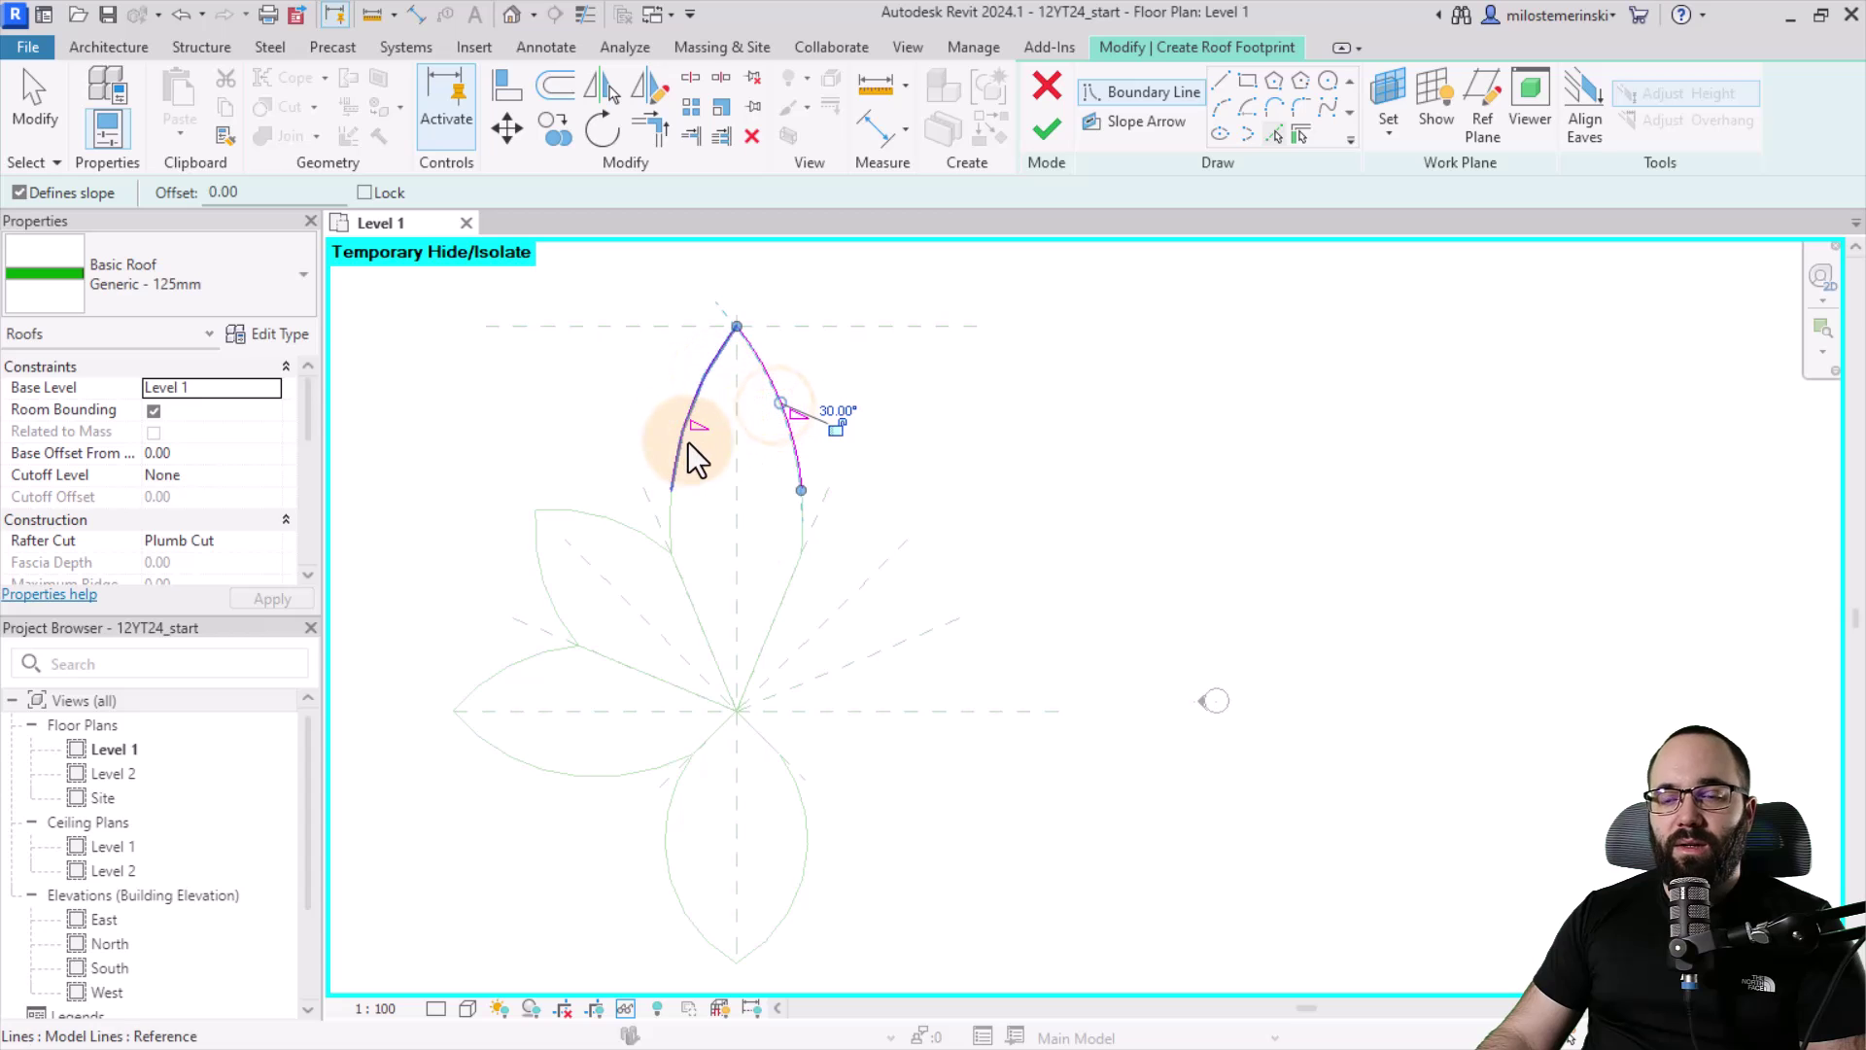
scroll(881, 482, "up", 1)
left_click(673, 515)
left_click(600, 520)
left_click(769, 541)
left_click(754, 608)
left_click(613, 641)
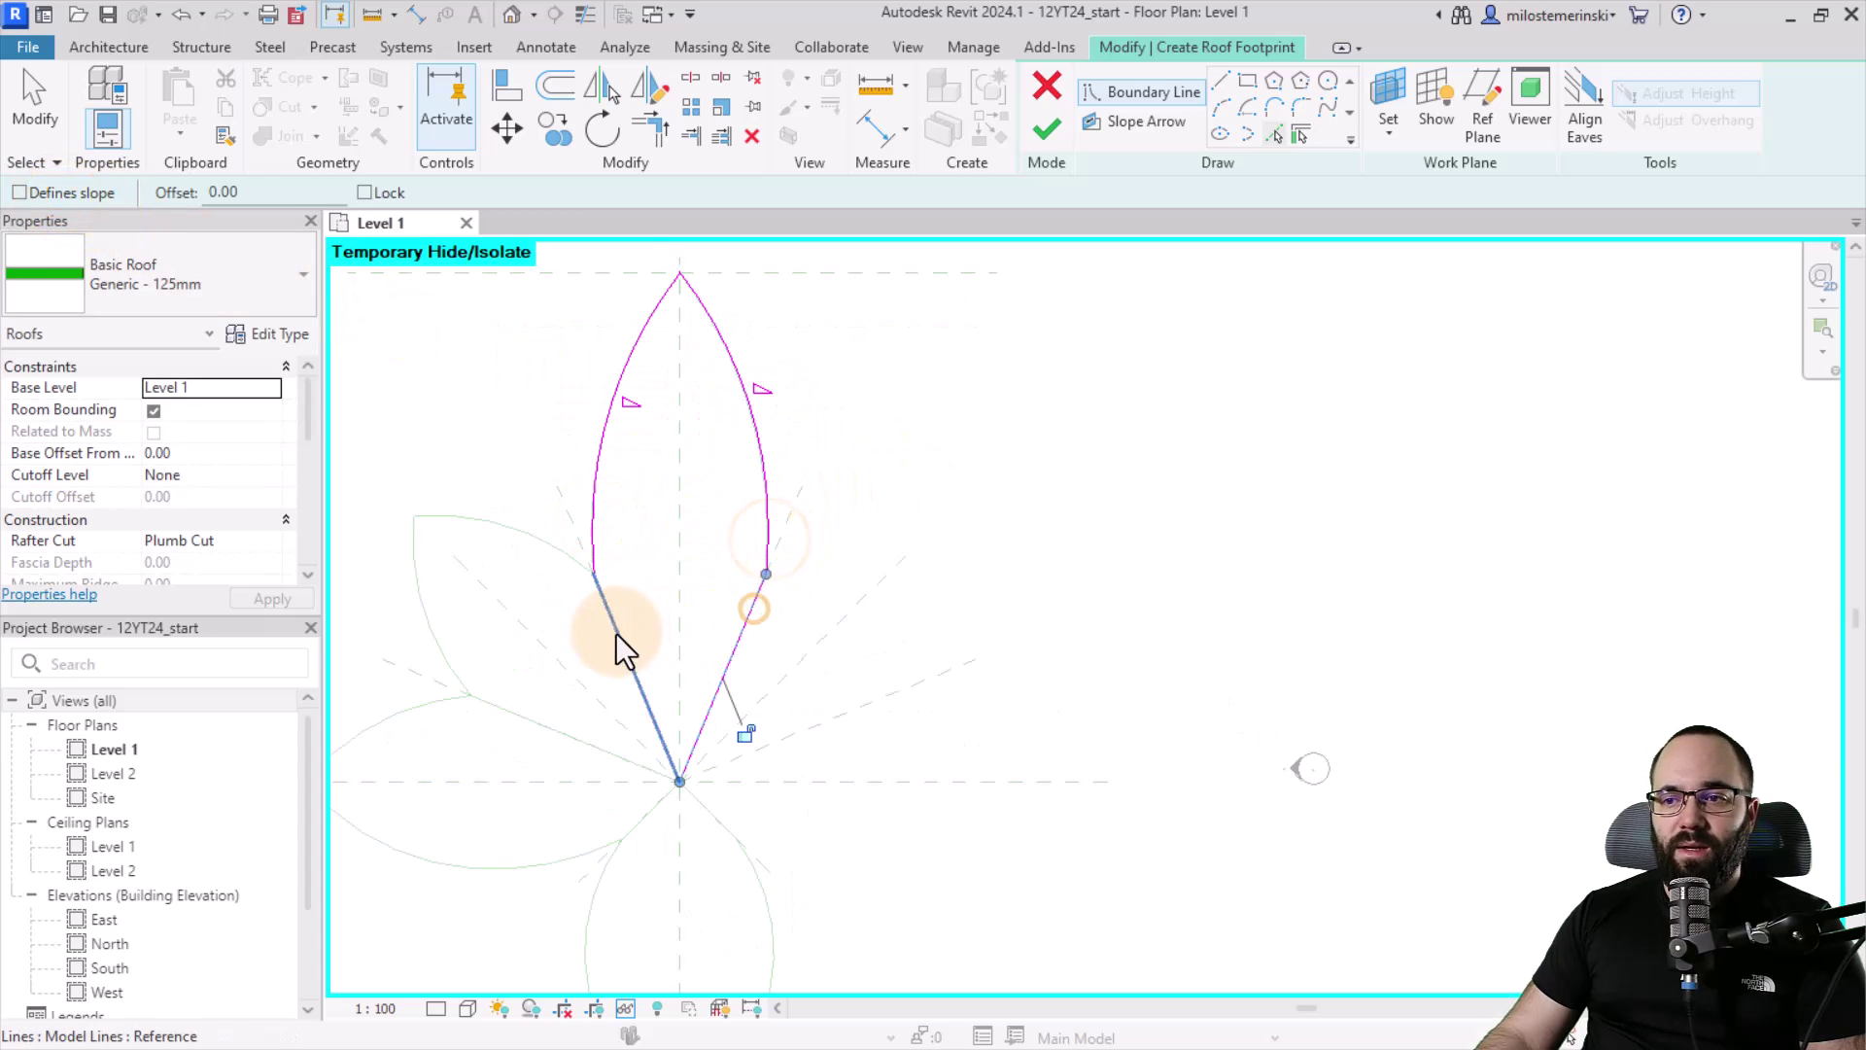
left_click(1042, 134)
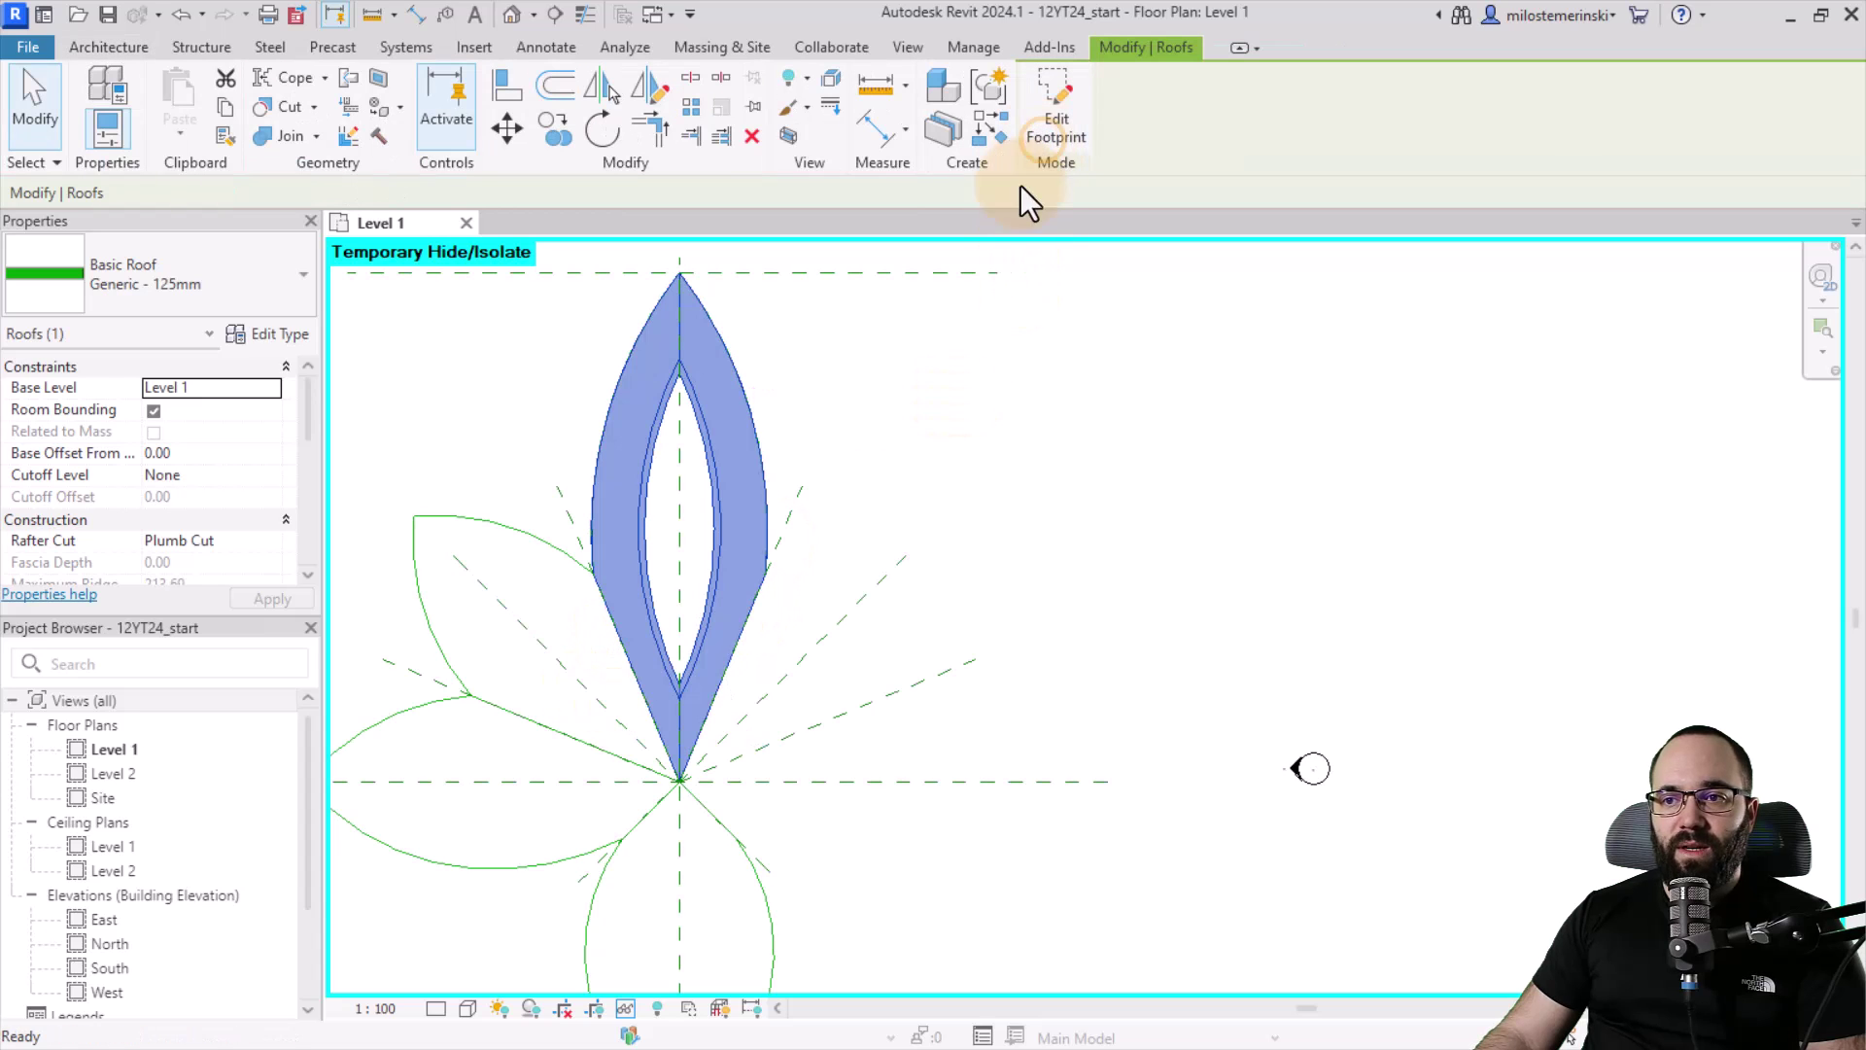
Roof the upper-left diagonal petal on Level 1, with sloped arcs and non-sloping straight edges
left_click(887, 468)
middle_click_drag(886, 469, 1022, 422)
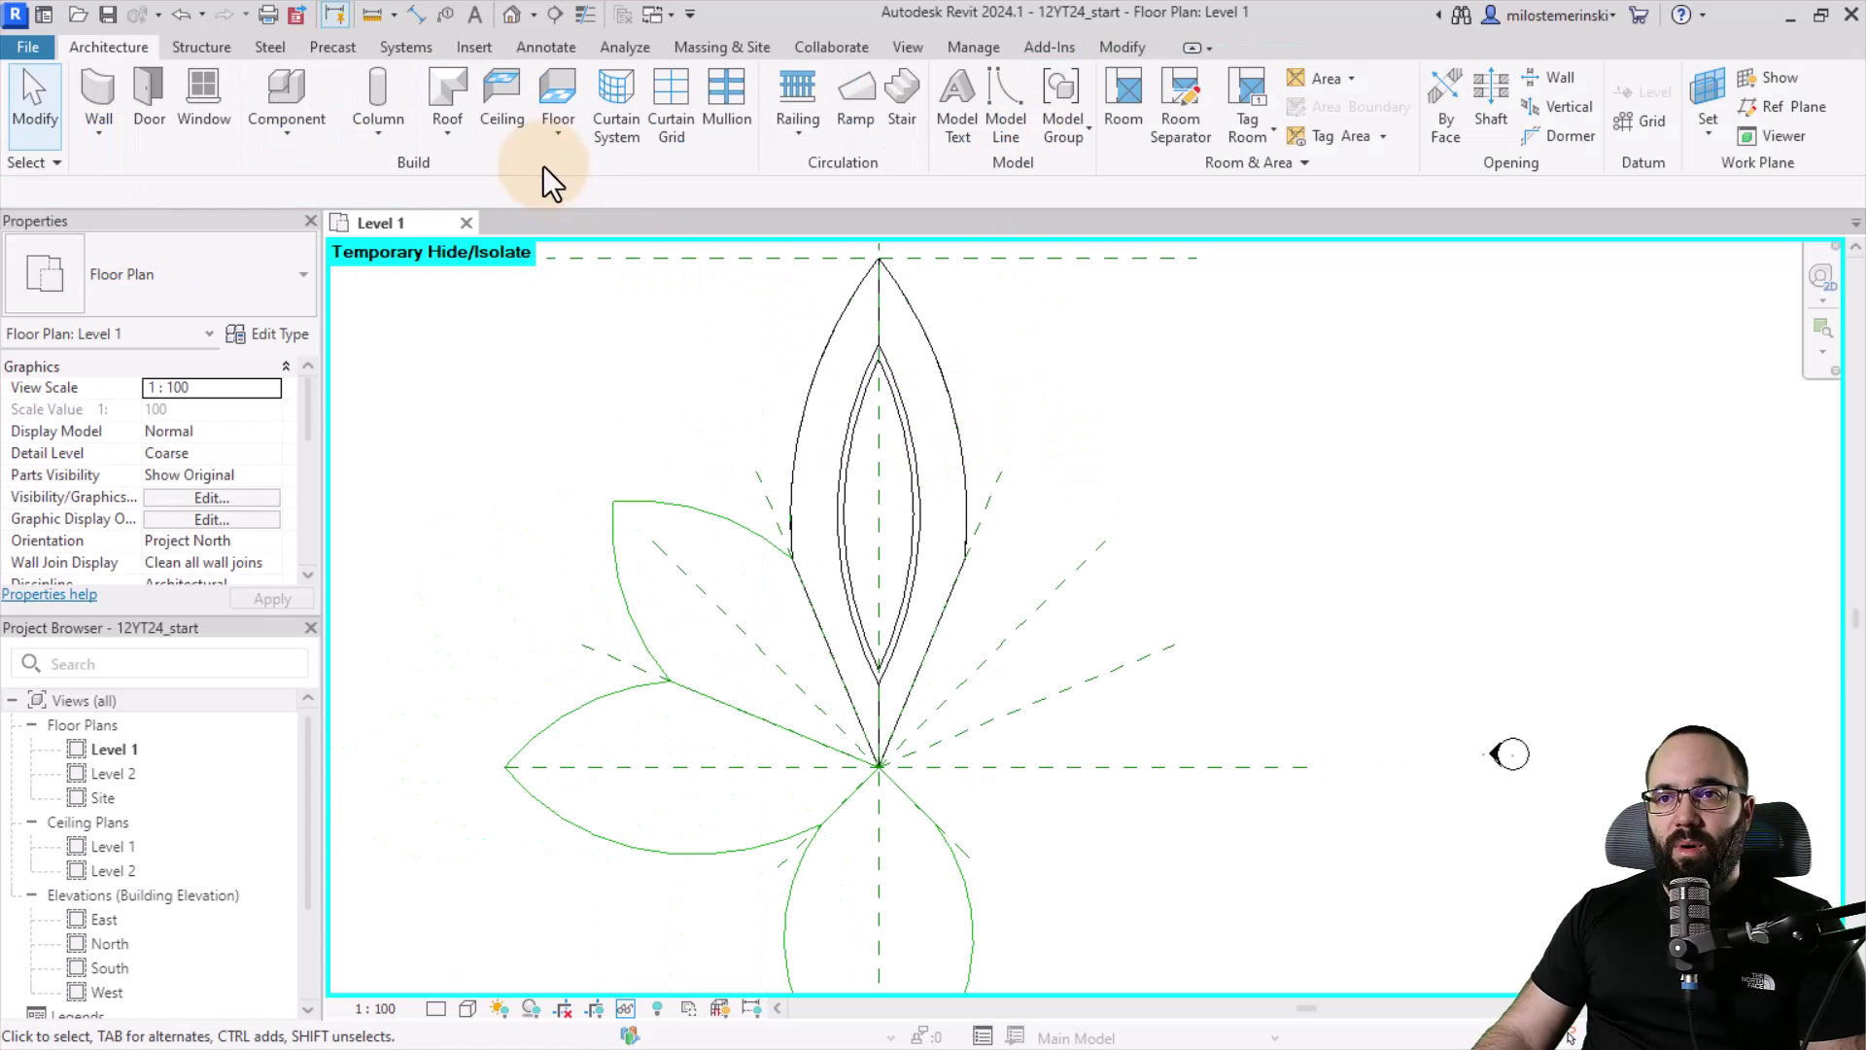
left_click(449, 95)
left_click(875, 548)
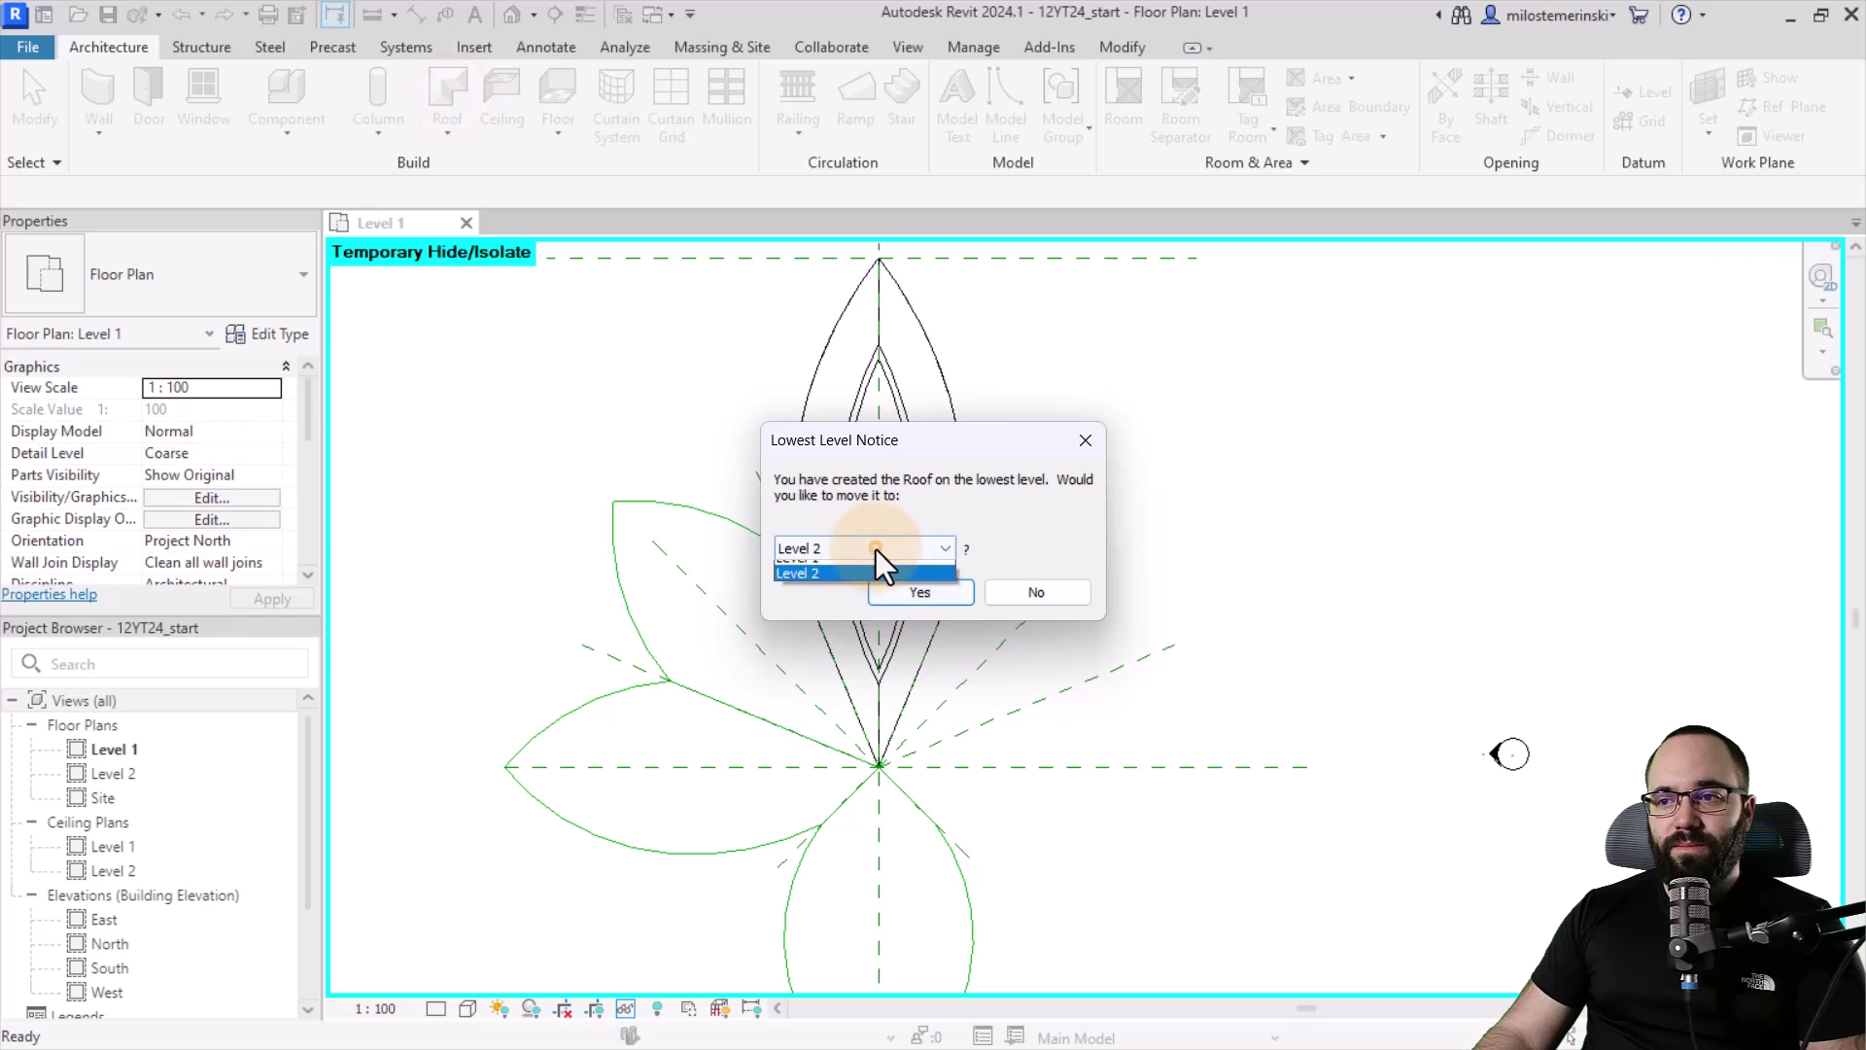
left_click(833, 580)
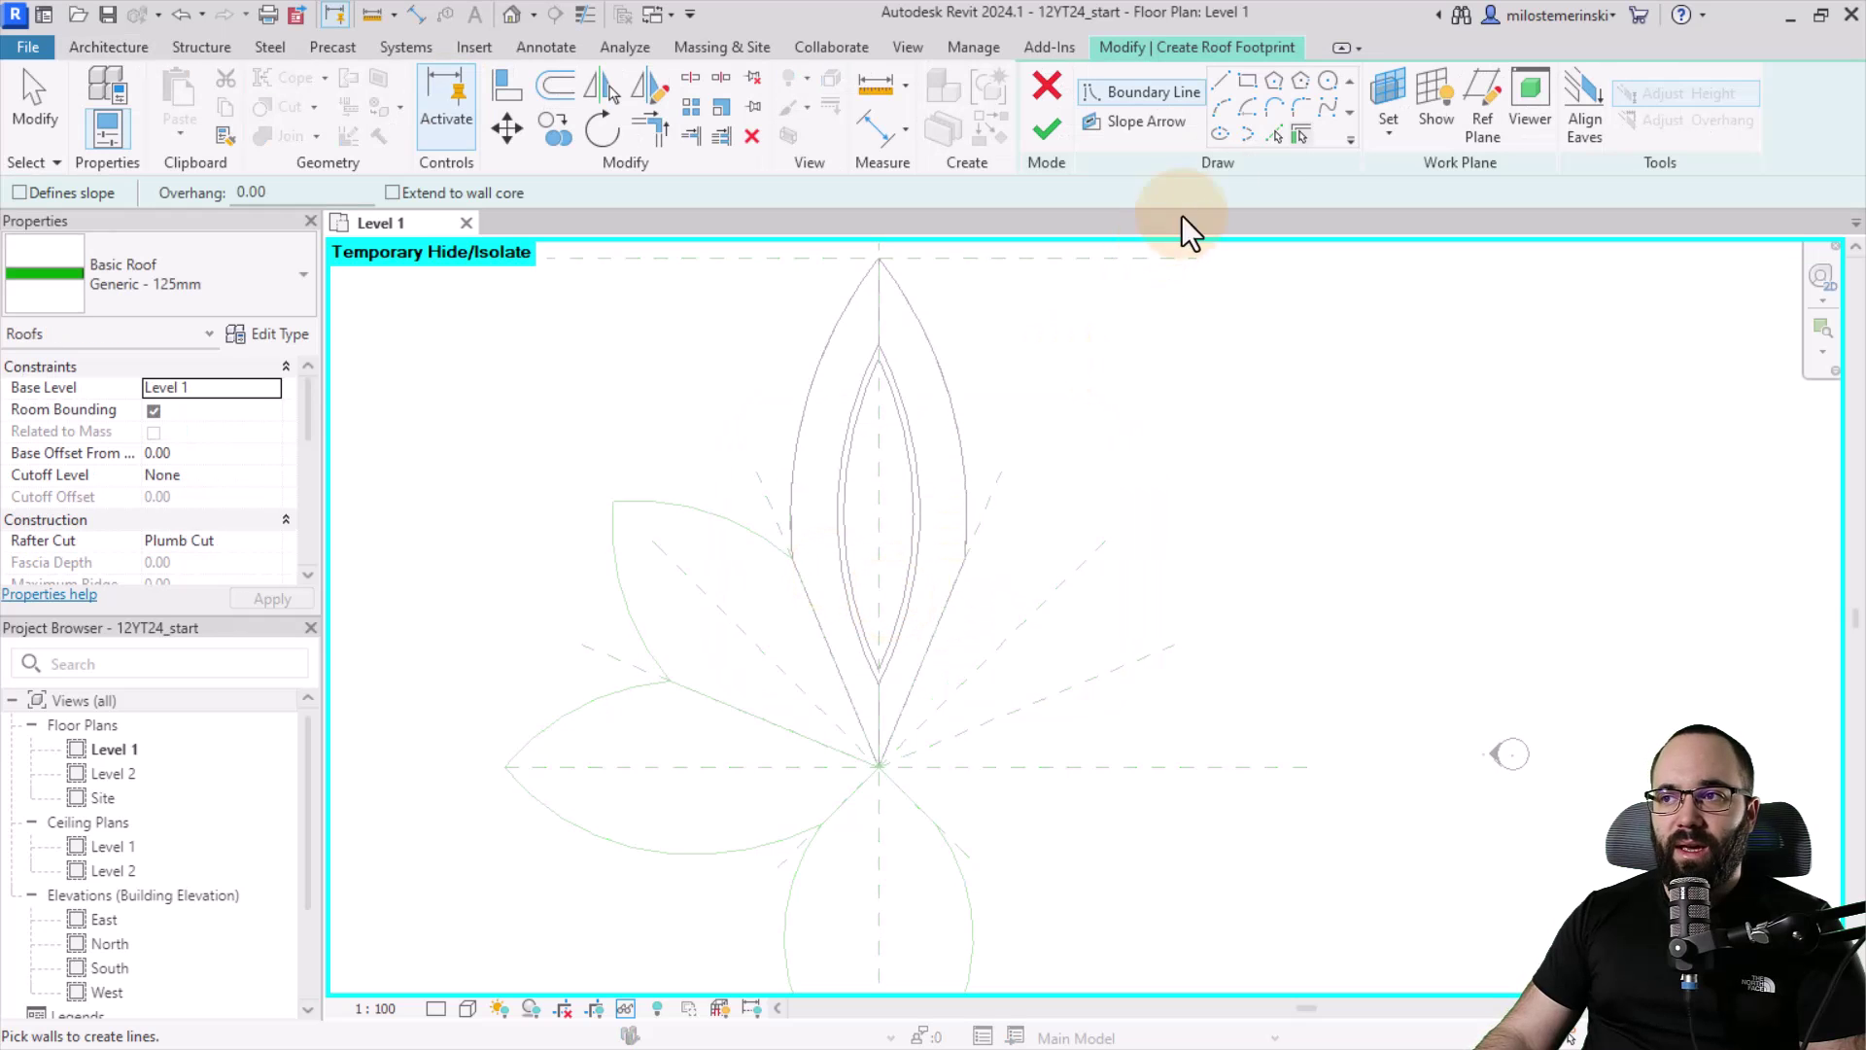
left_click(1271, 138)
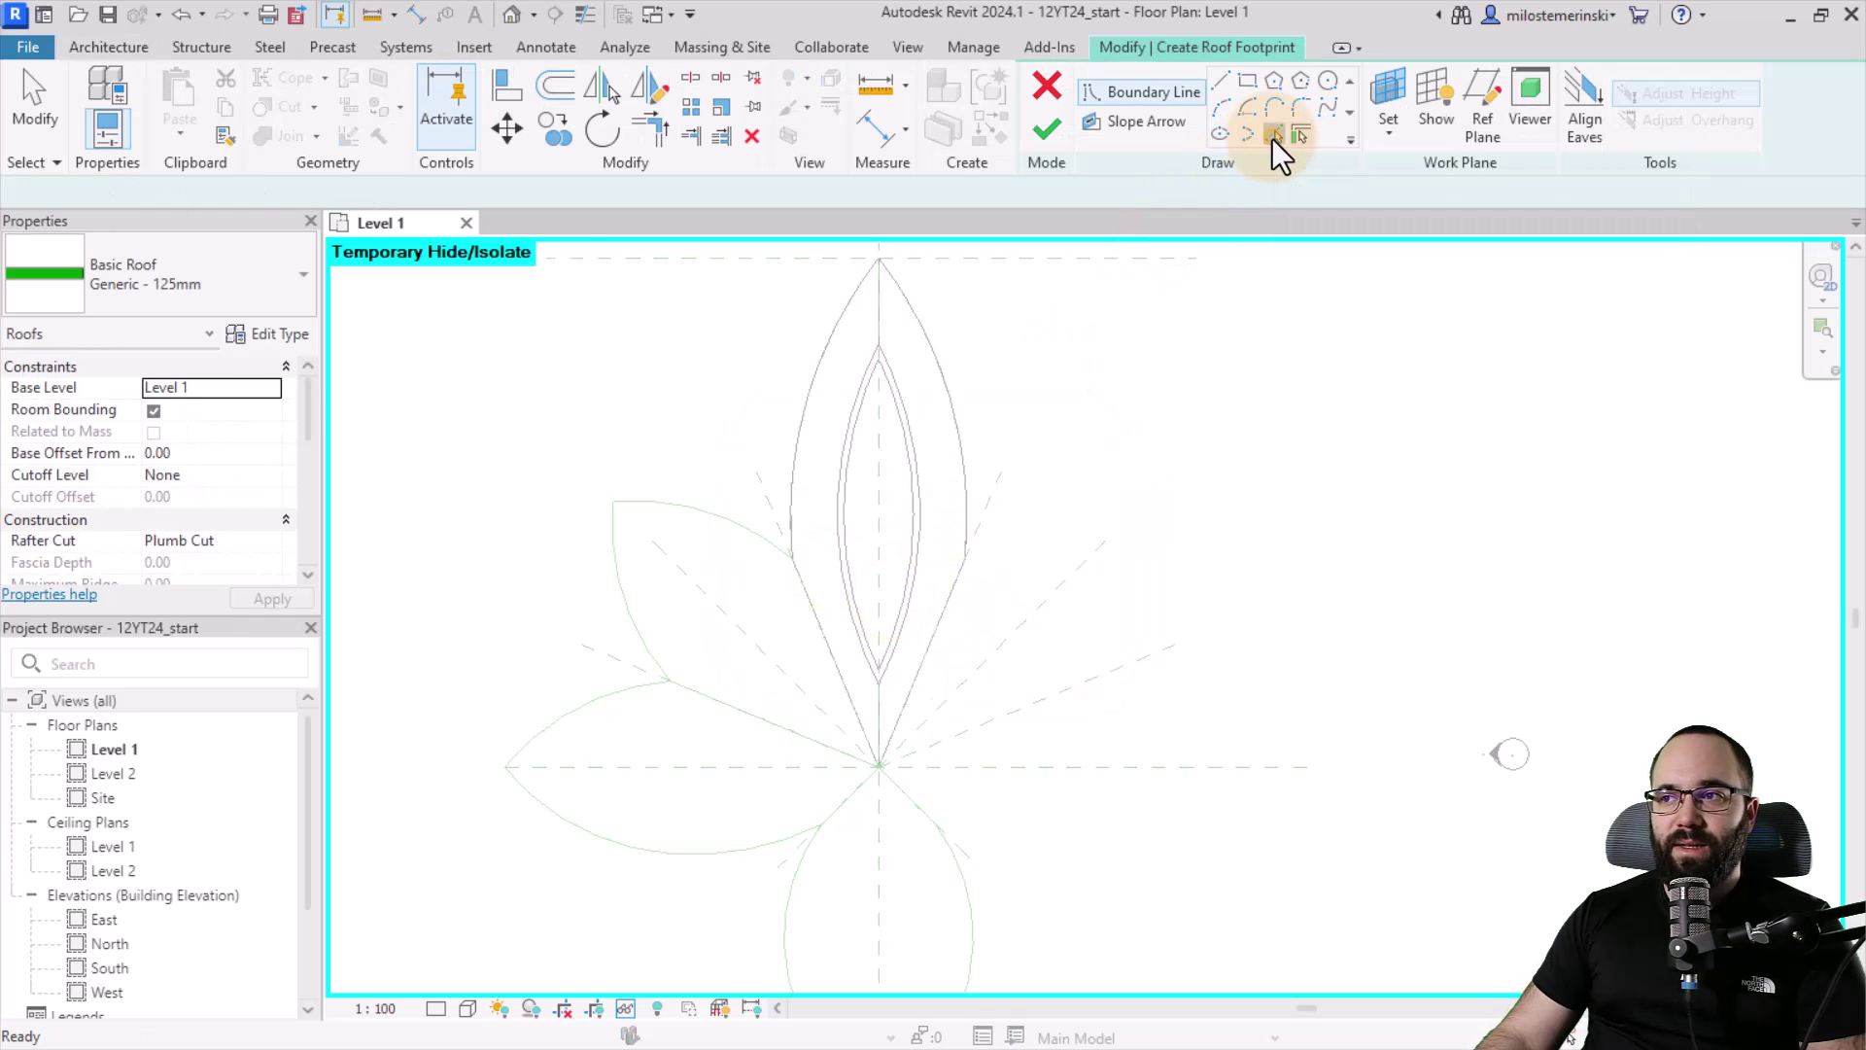
left_click(671, 511)
left_click(617, 556)
left_click(20, 193)
left_click(790, 722)
left_click(827, 664)
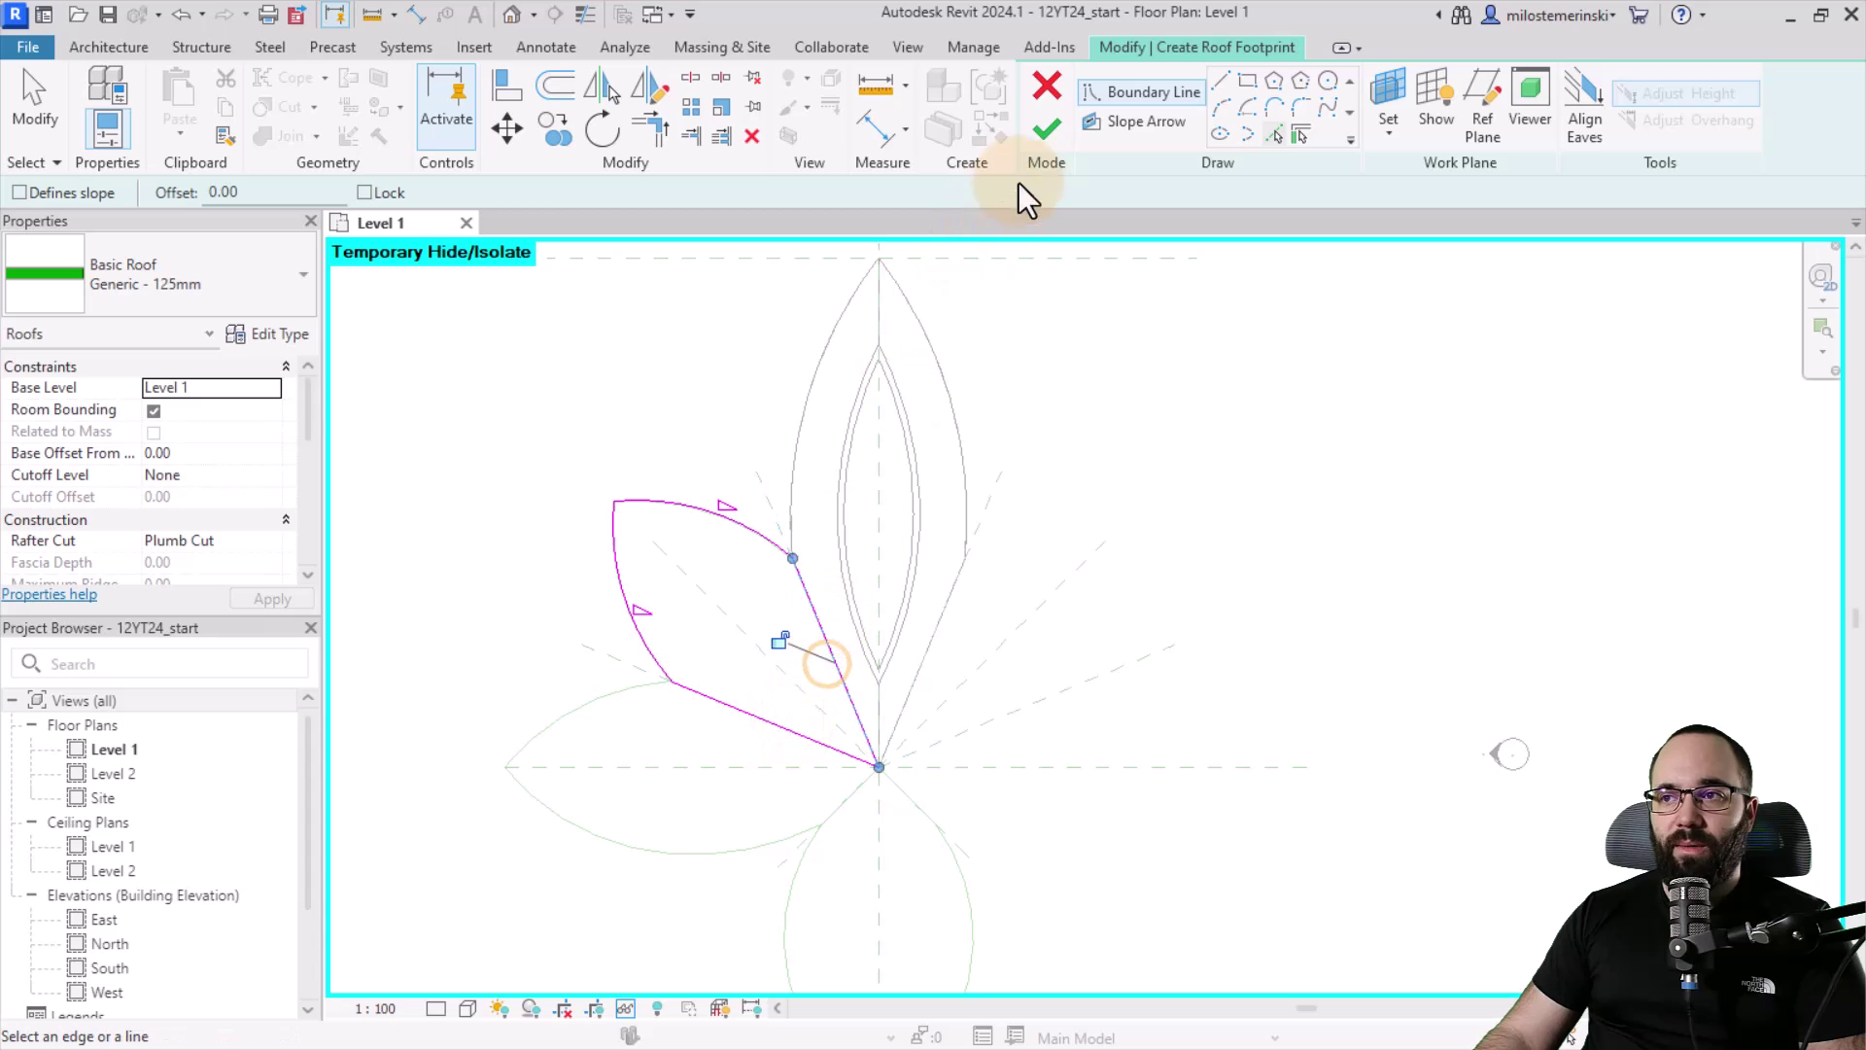
left_click(1044, 131)
Roof the left horizontal petal on Level 1 from its sloped curved edge and straight edge
middle_click_drag(899, 646, 891, 592)
left_click(539, 418)
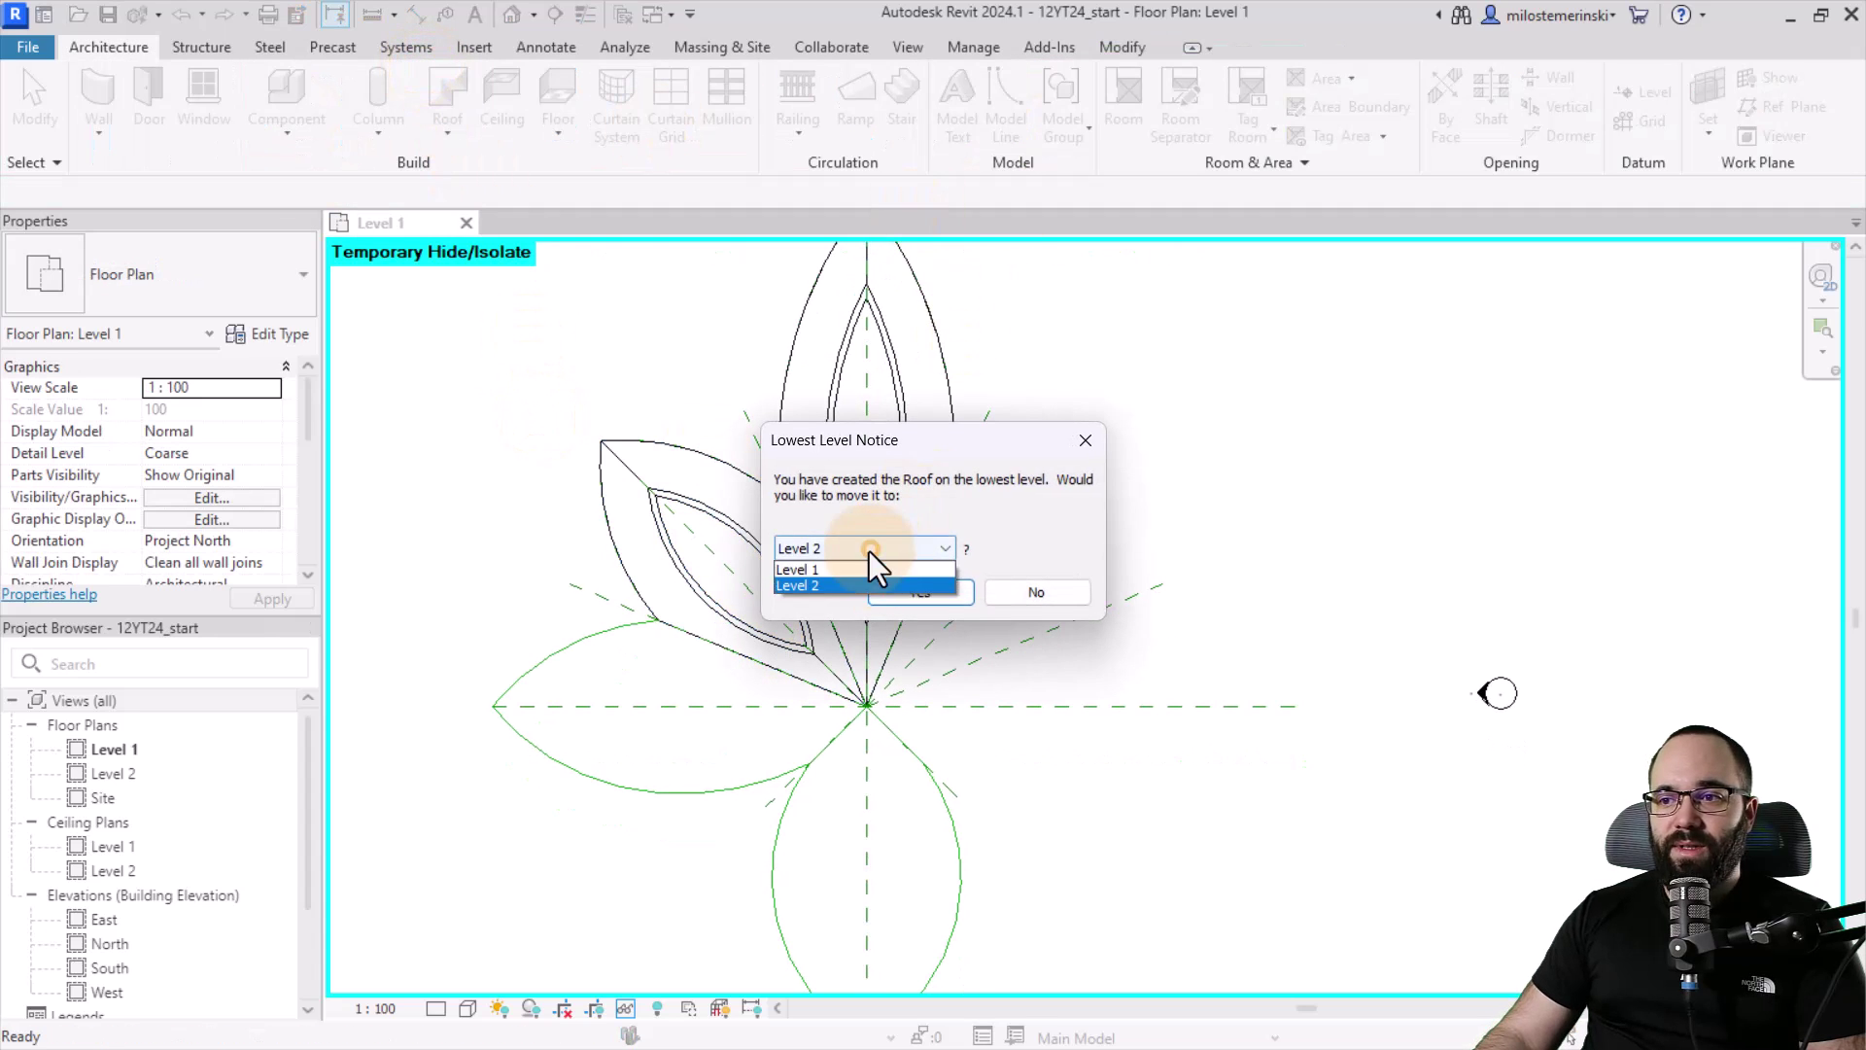
left_click(873, 551)
left_click(850, 571)
left_click(905, 592)
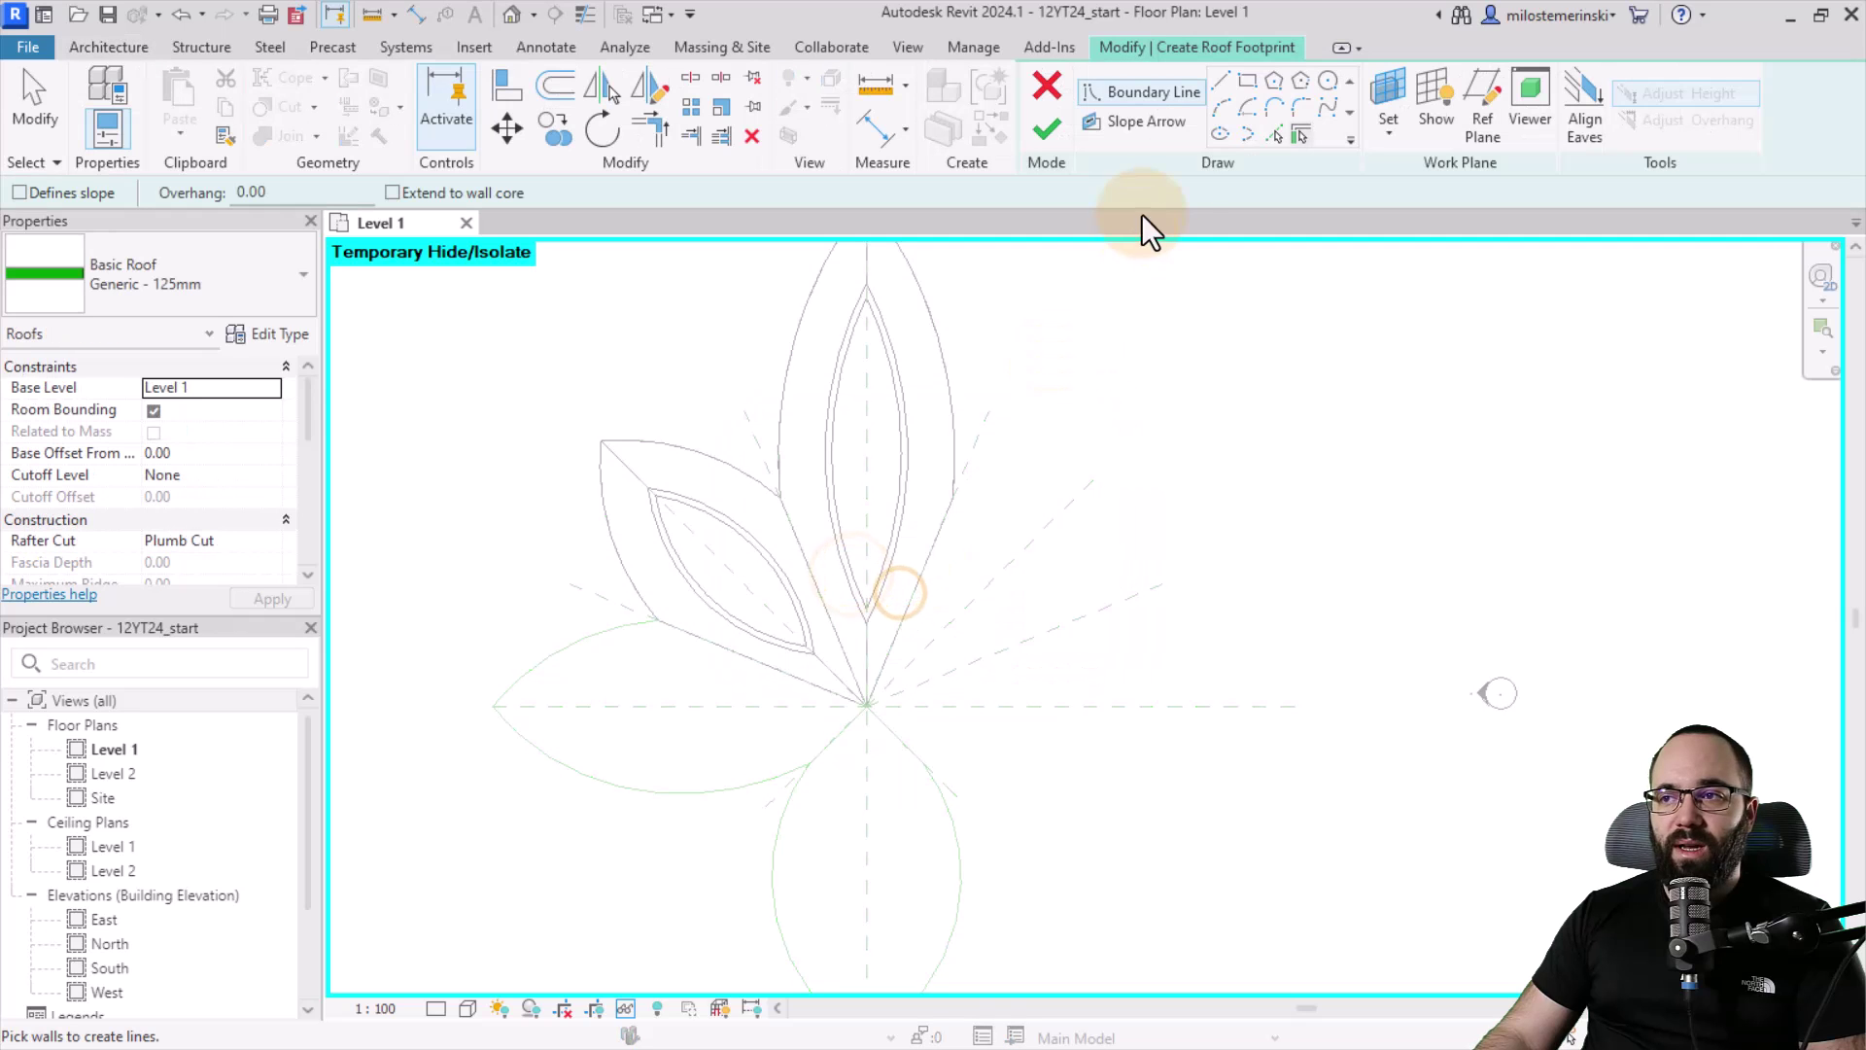
left_click(1275, 136)
left_click(63, 185)
left_click(536, 752)
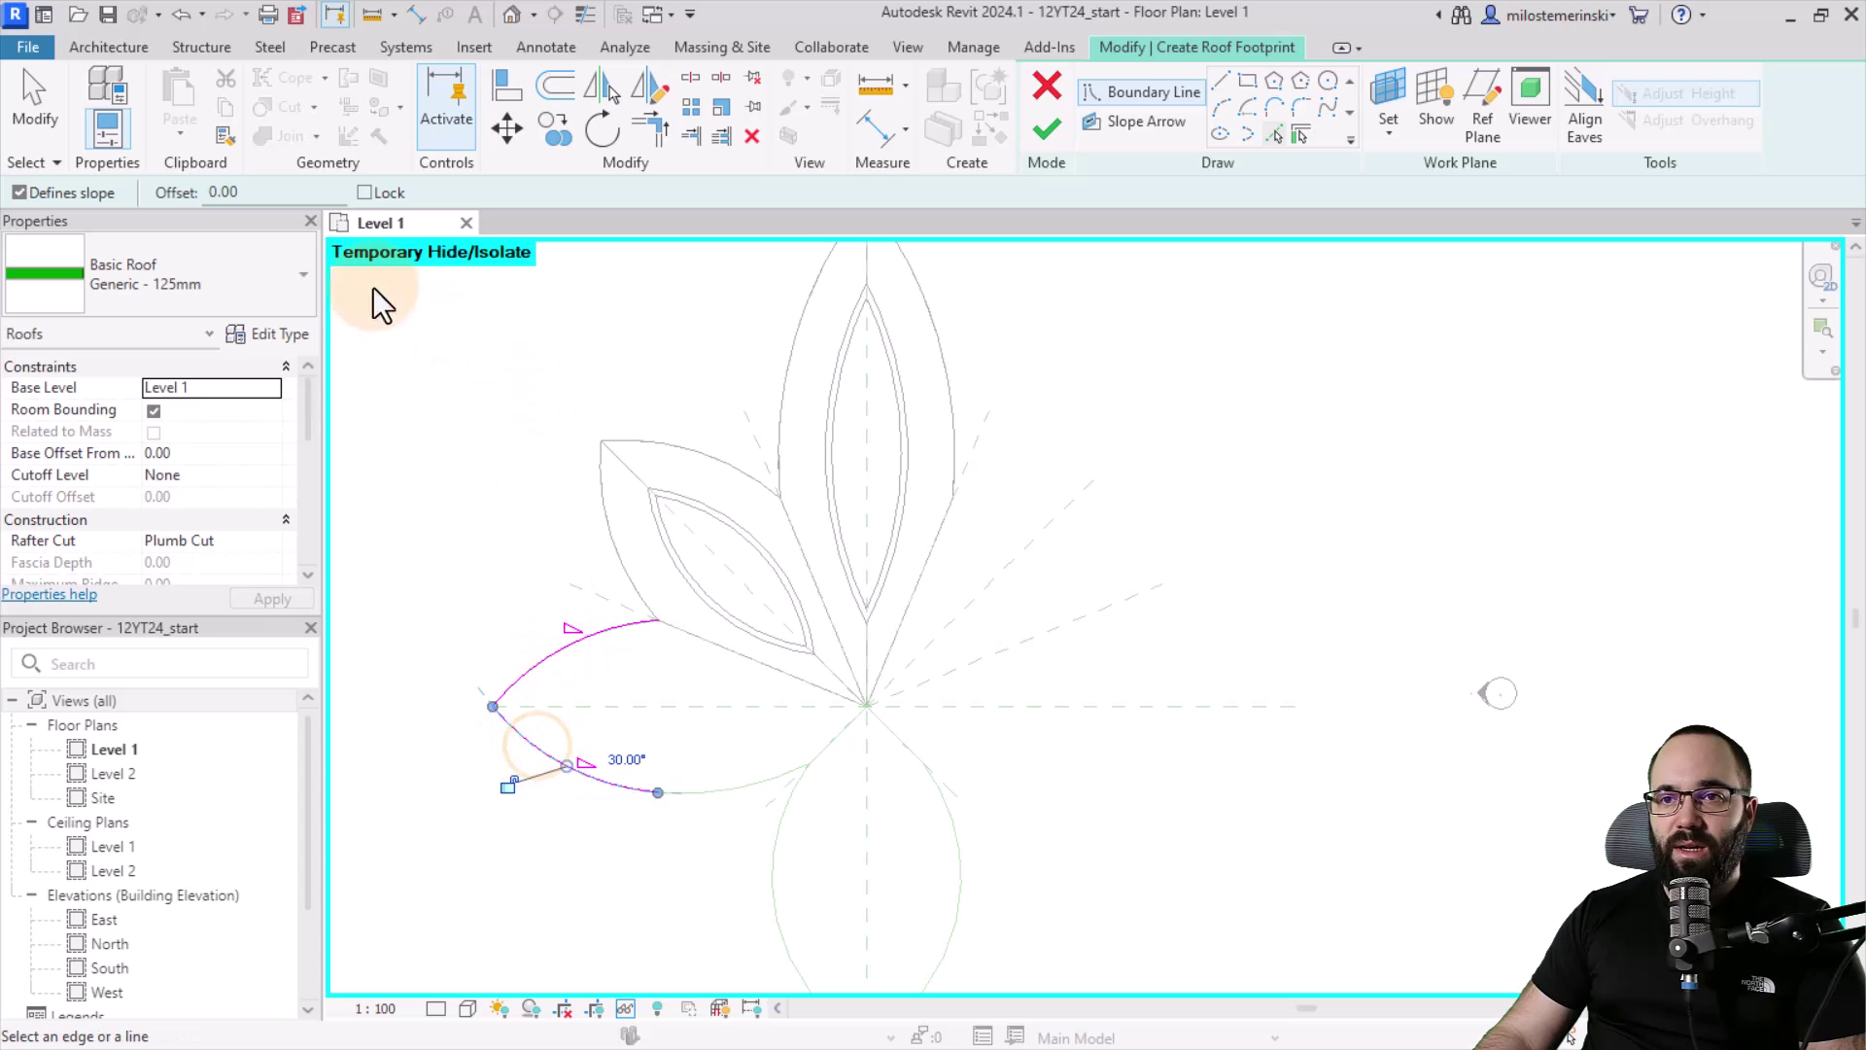
left_click(747, 661)
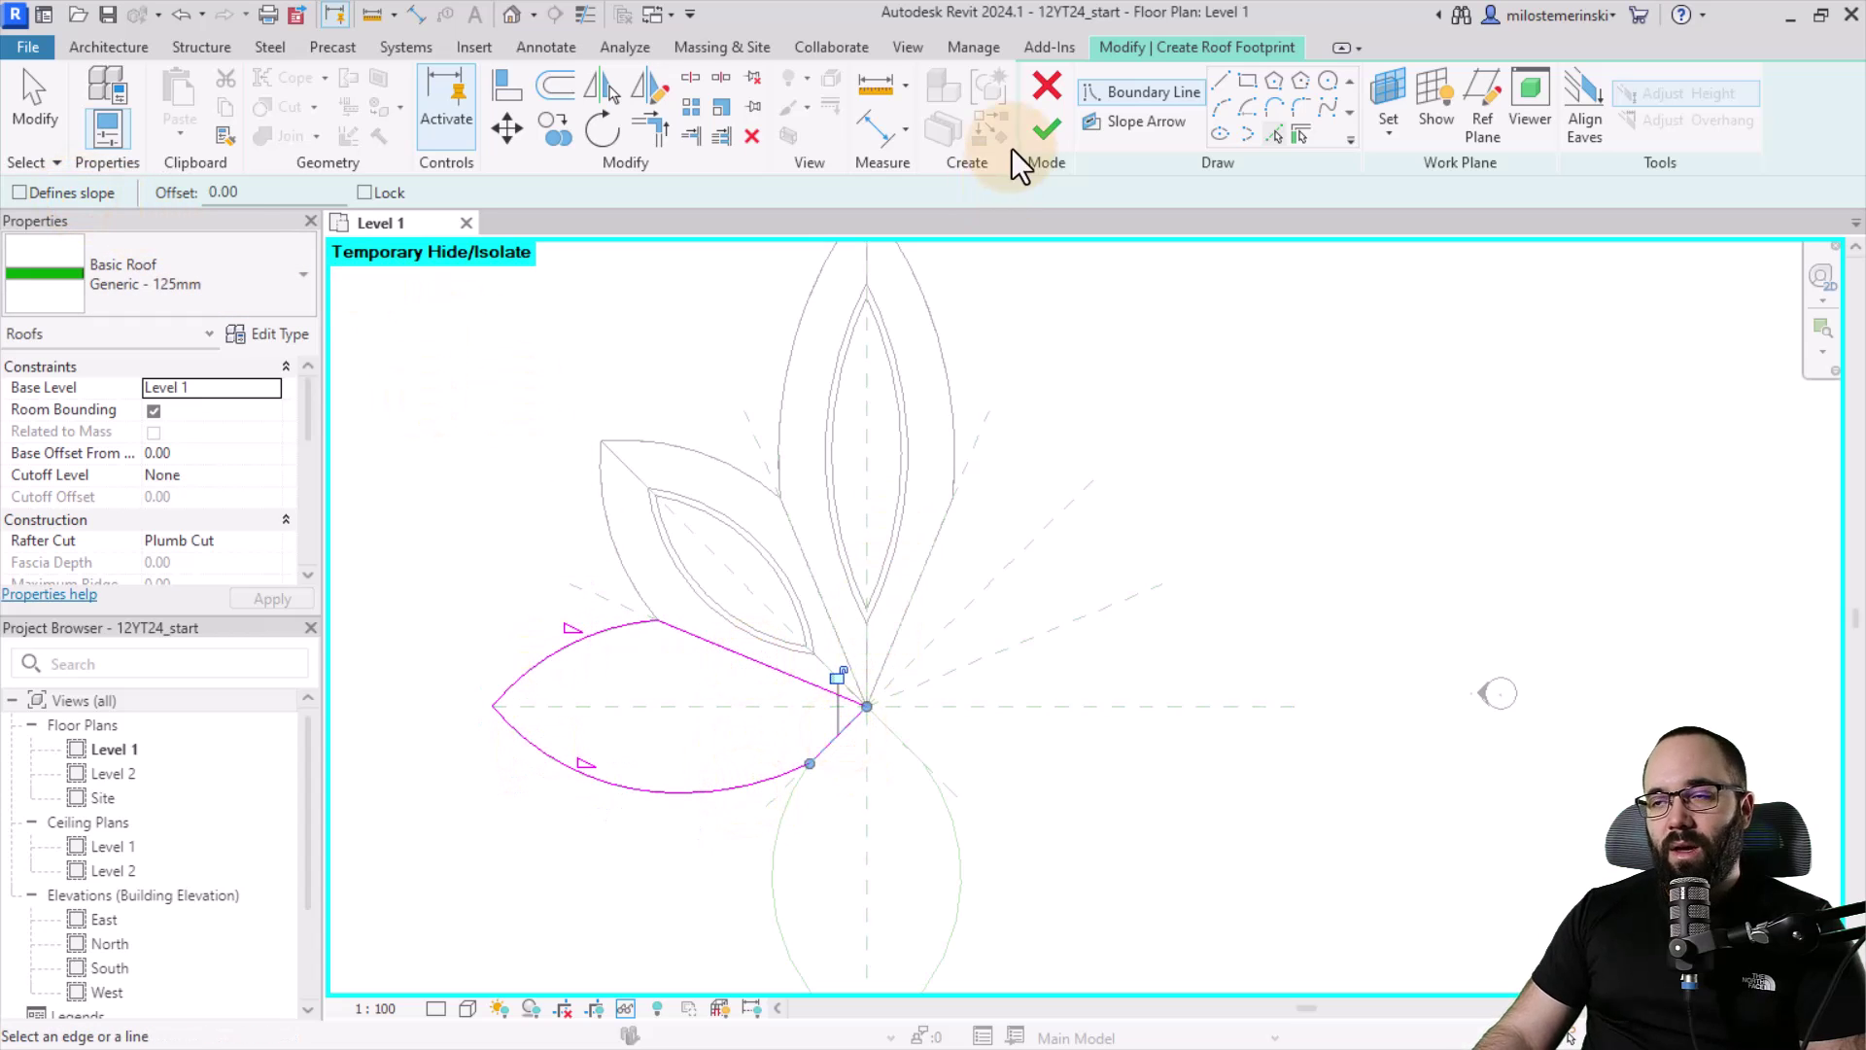
left_click(1037, 135)
middle_click_drag(899, 707, 808, 592)
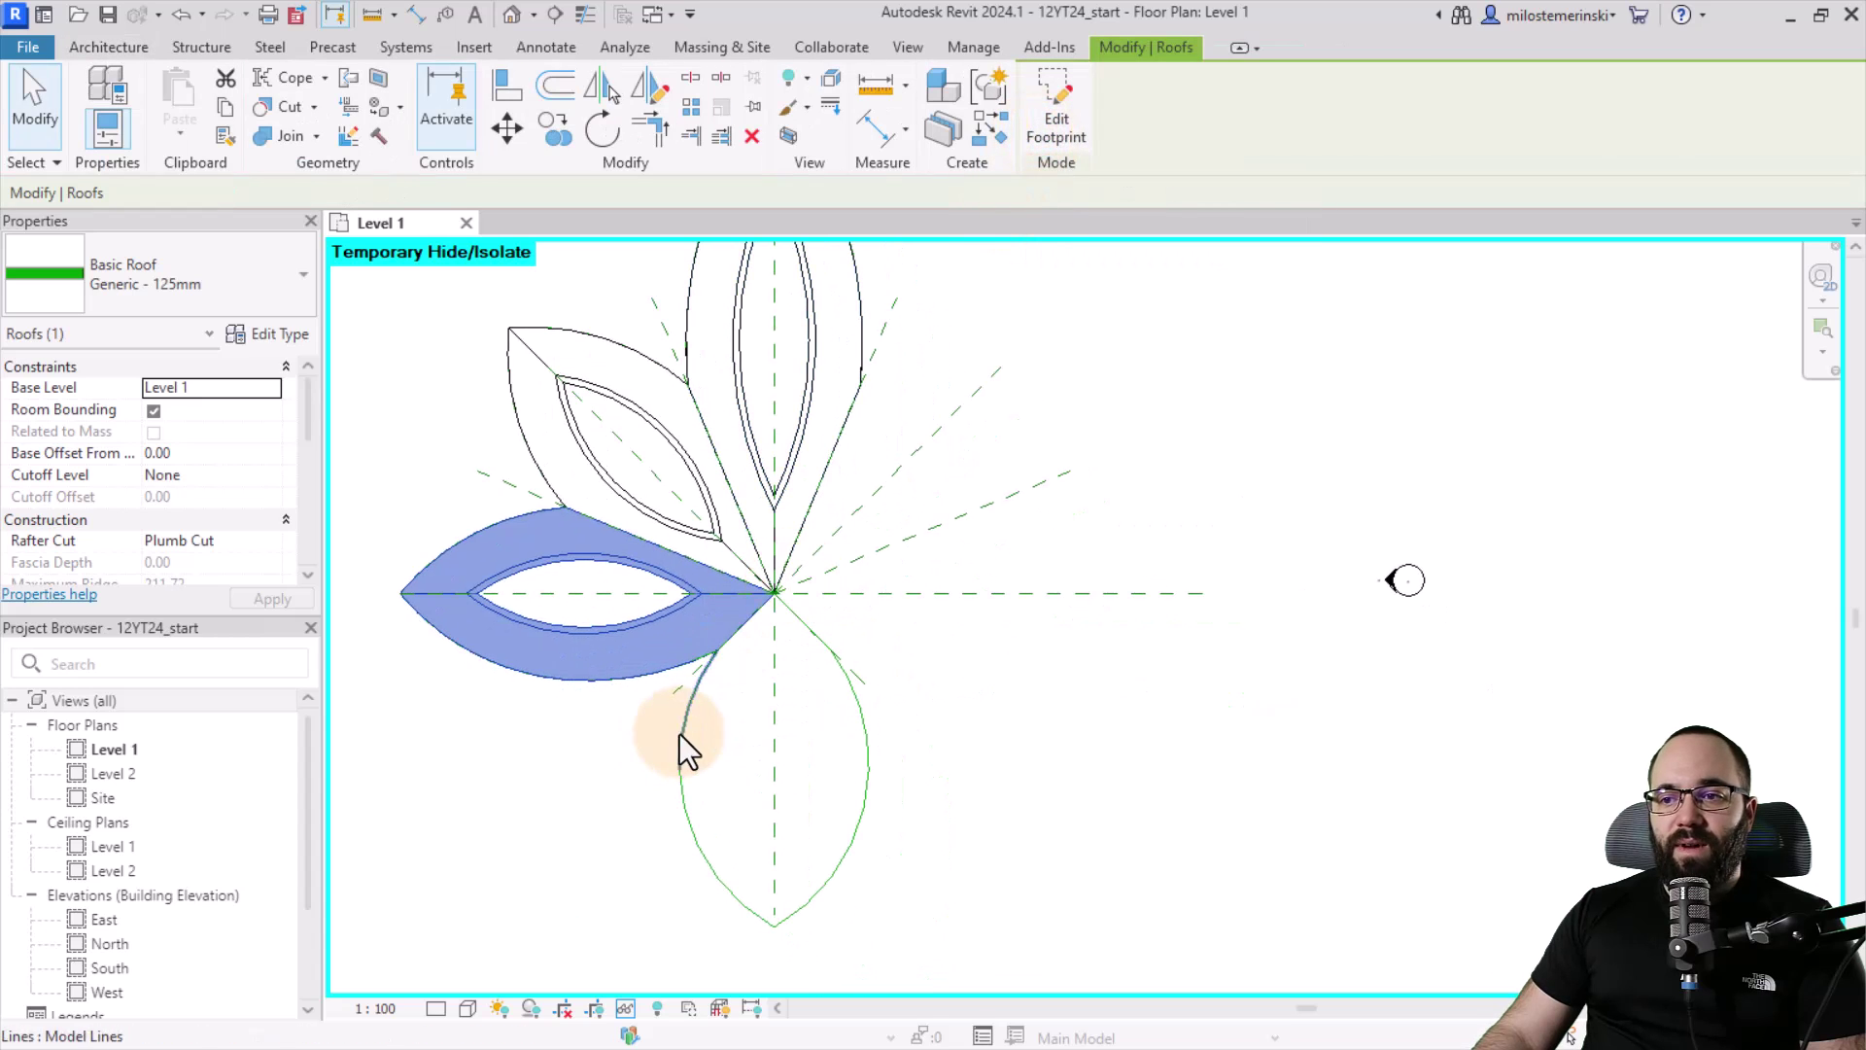
Sketch a Level 1 bottom-petal footprint from two sloped arcs and two non-sloping straight lines
left_click(455, 372)
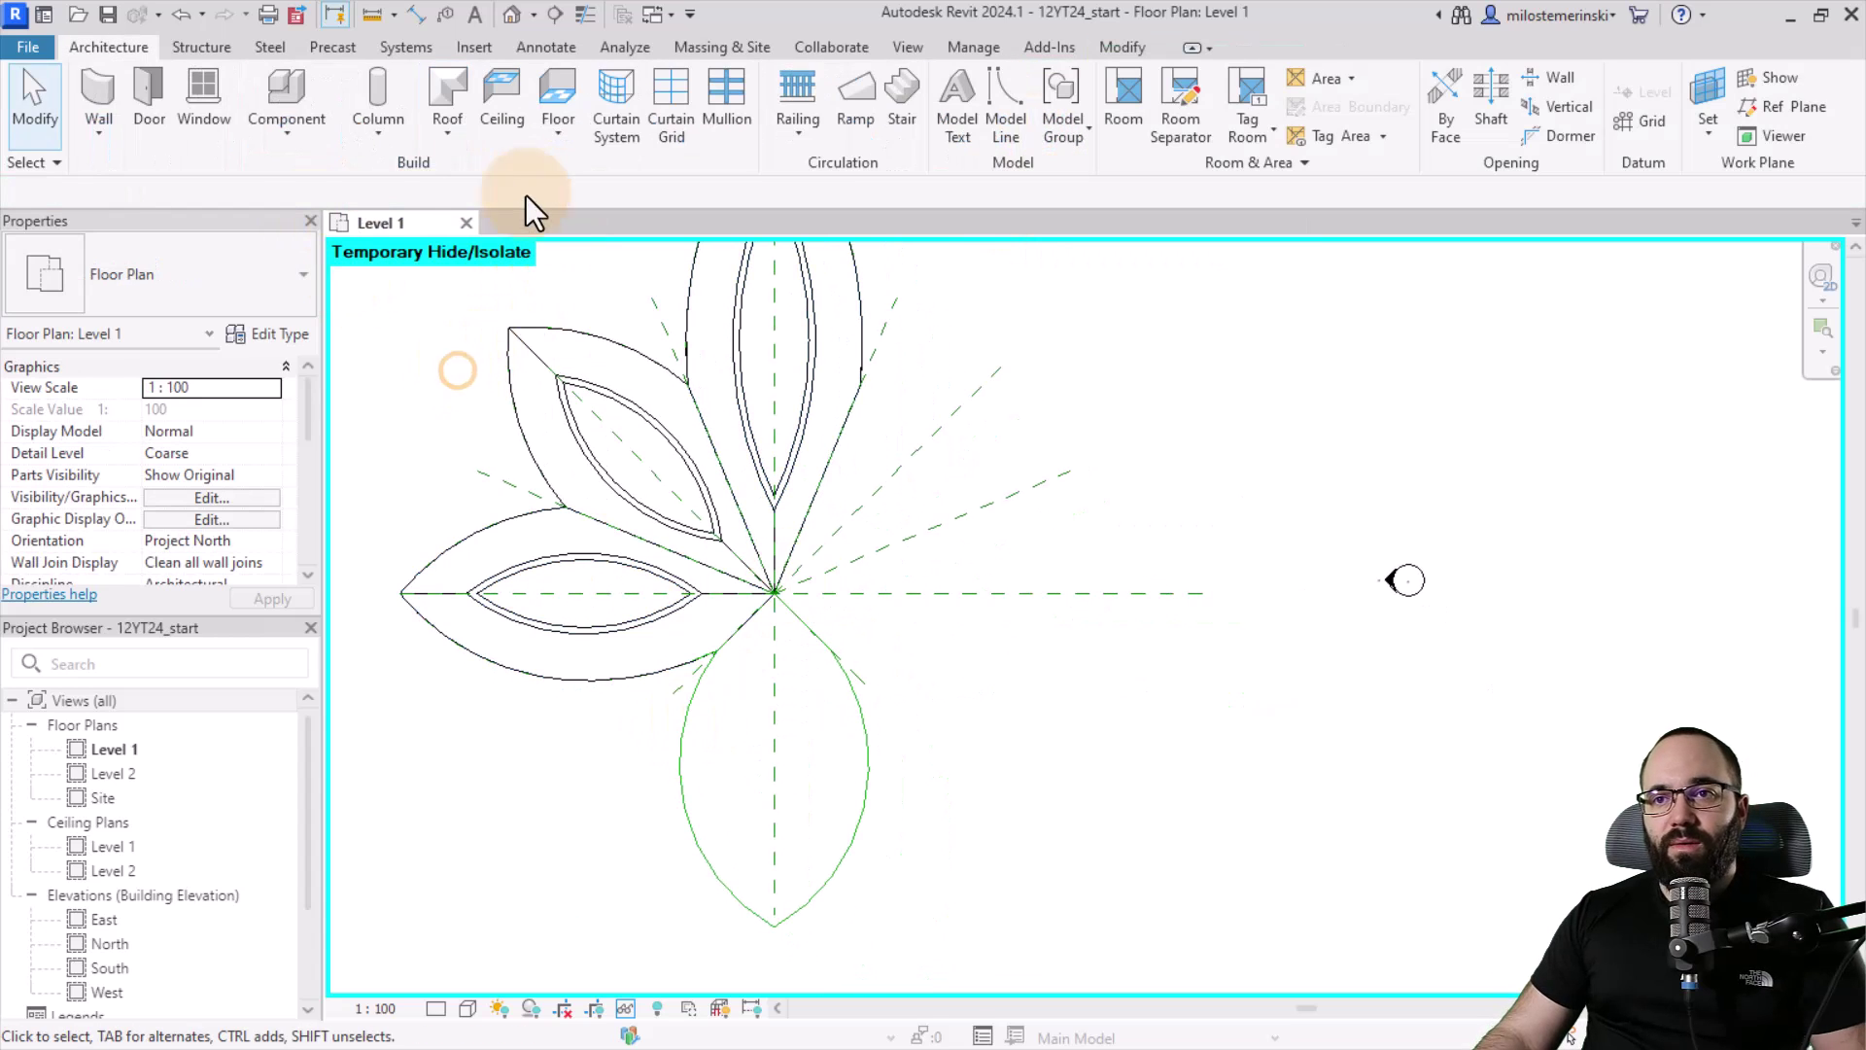
left_click(448, 103)
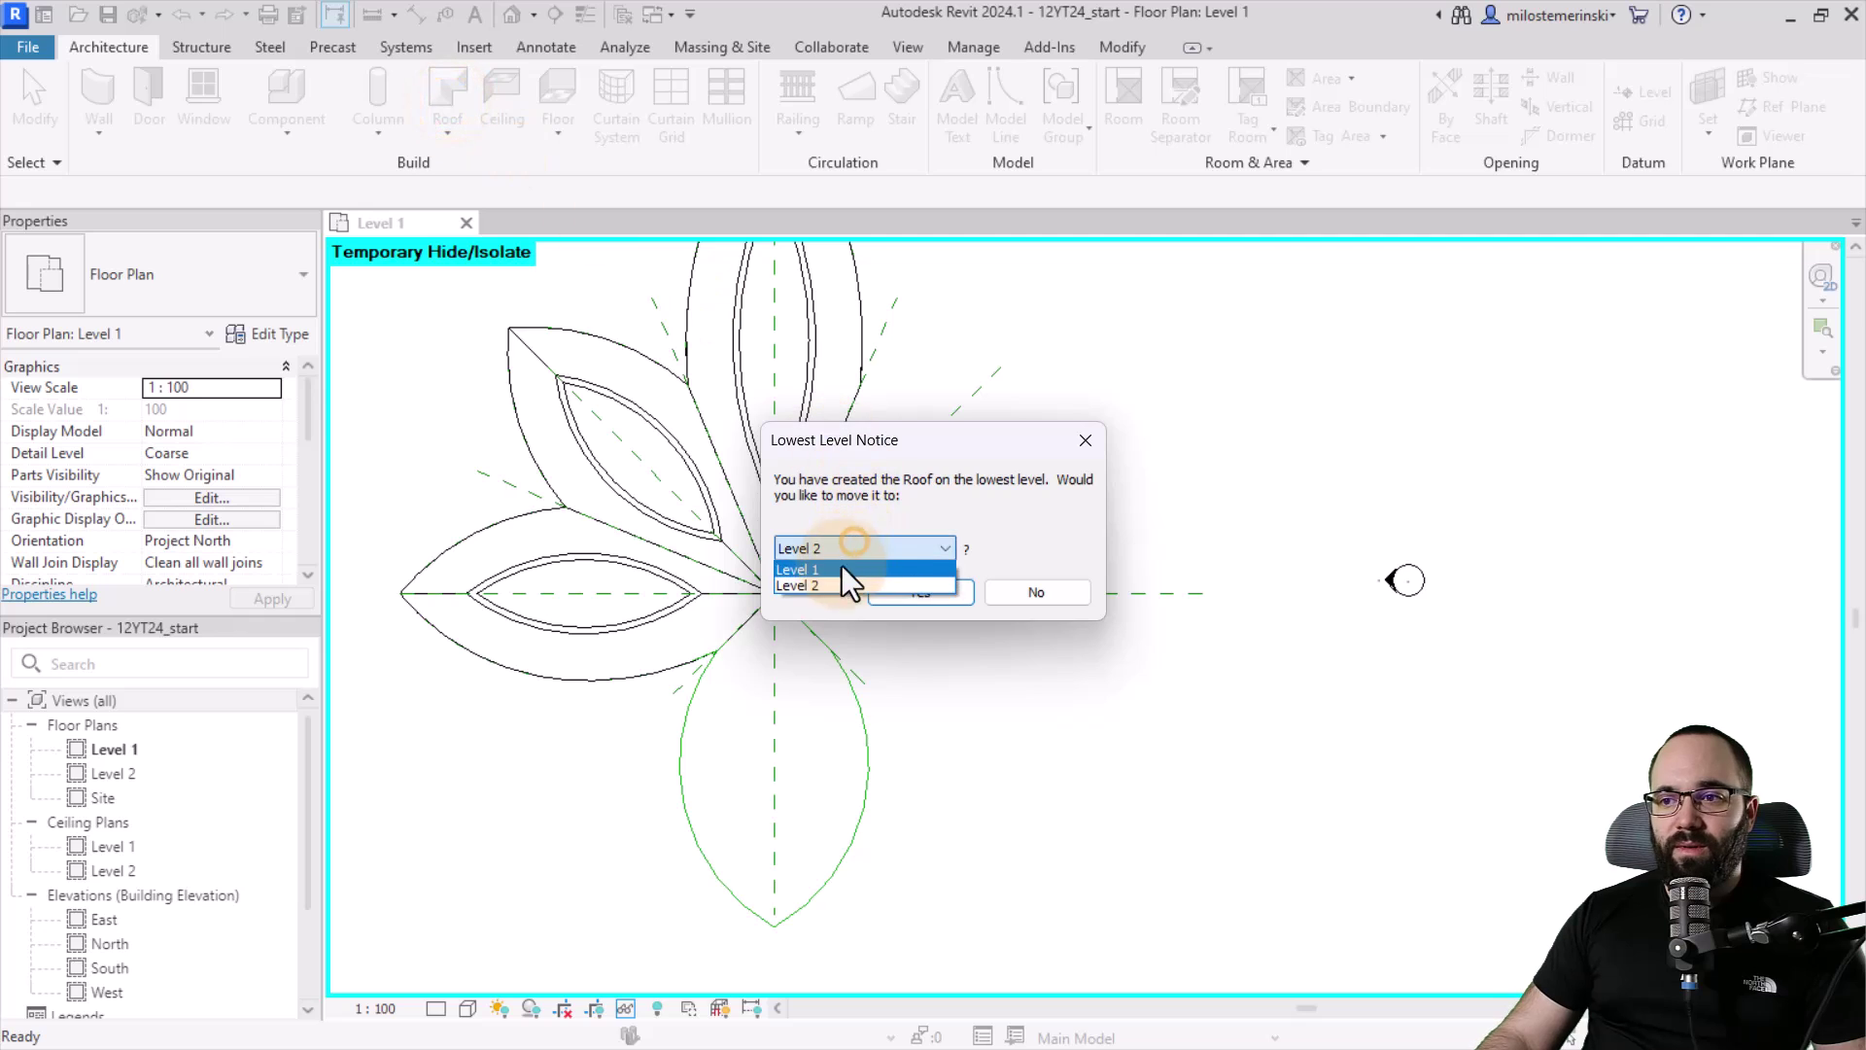
left_click(838, 568)
left_click(893, 588)
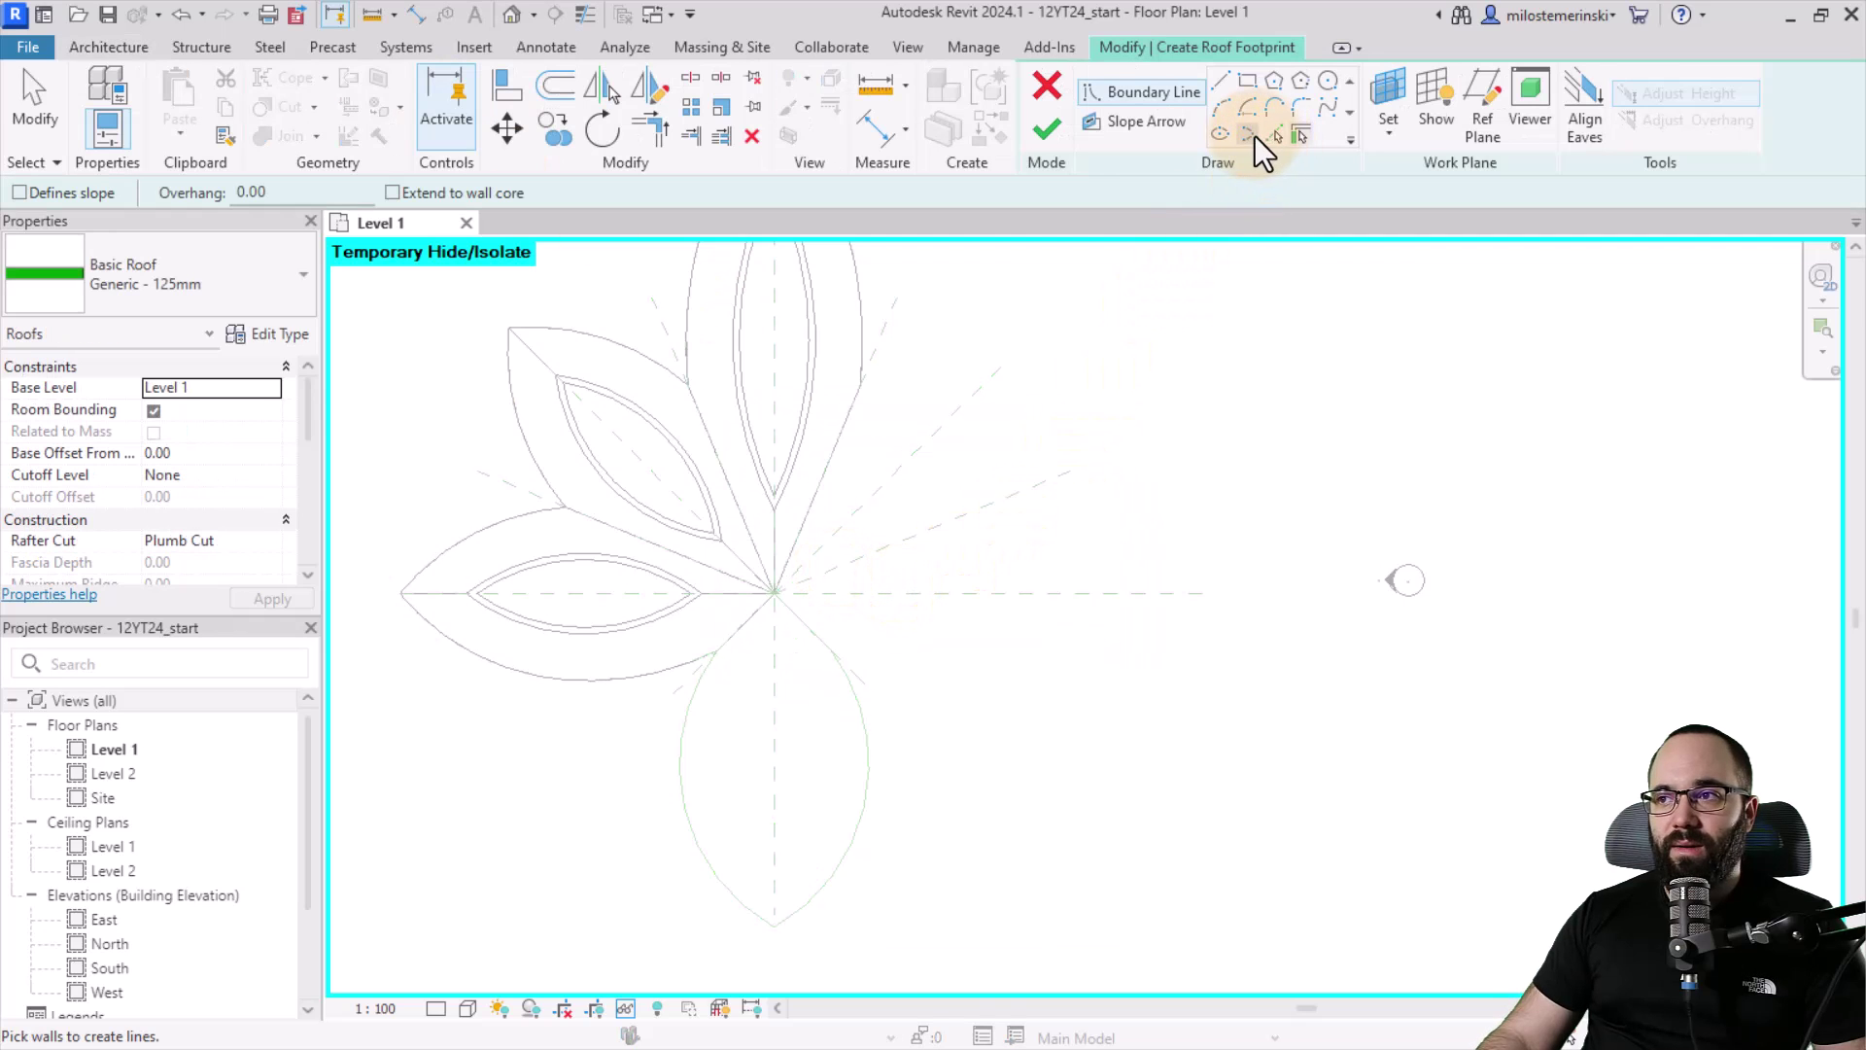
left_click(1265, 134)
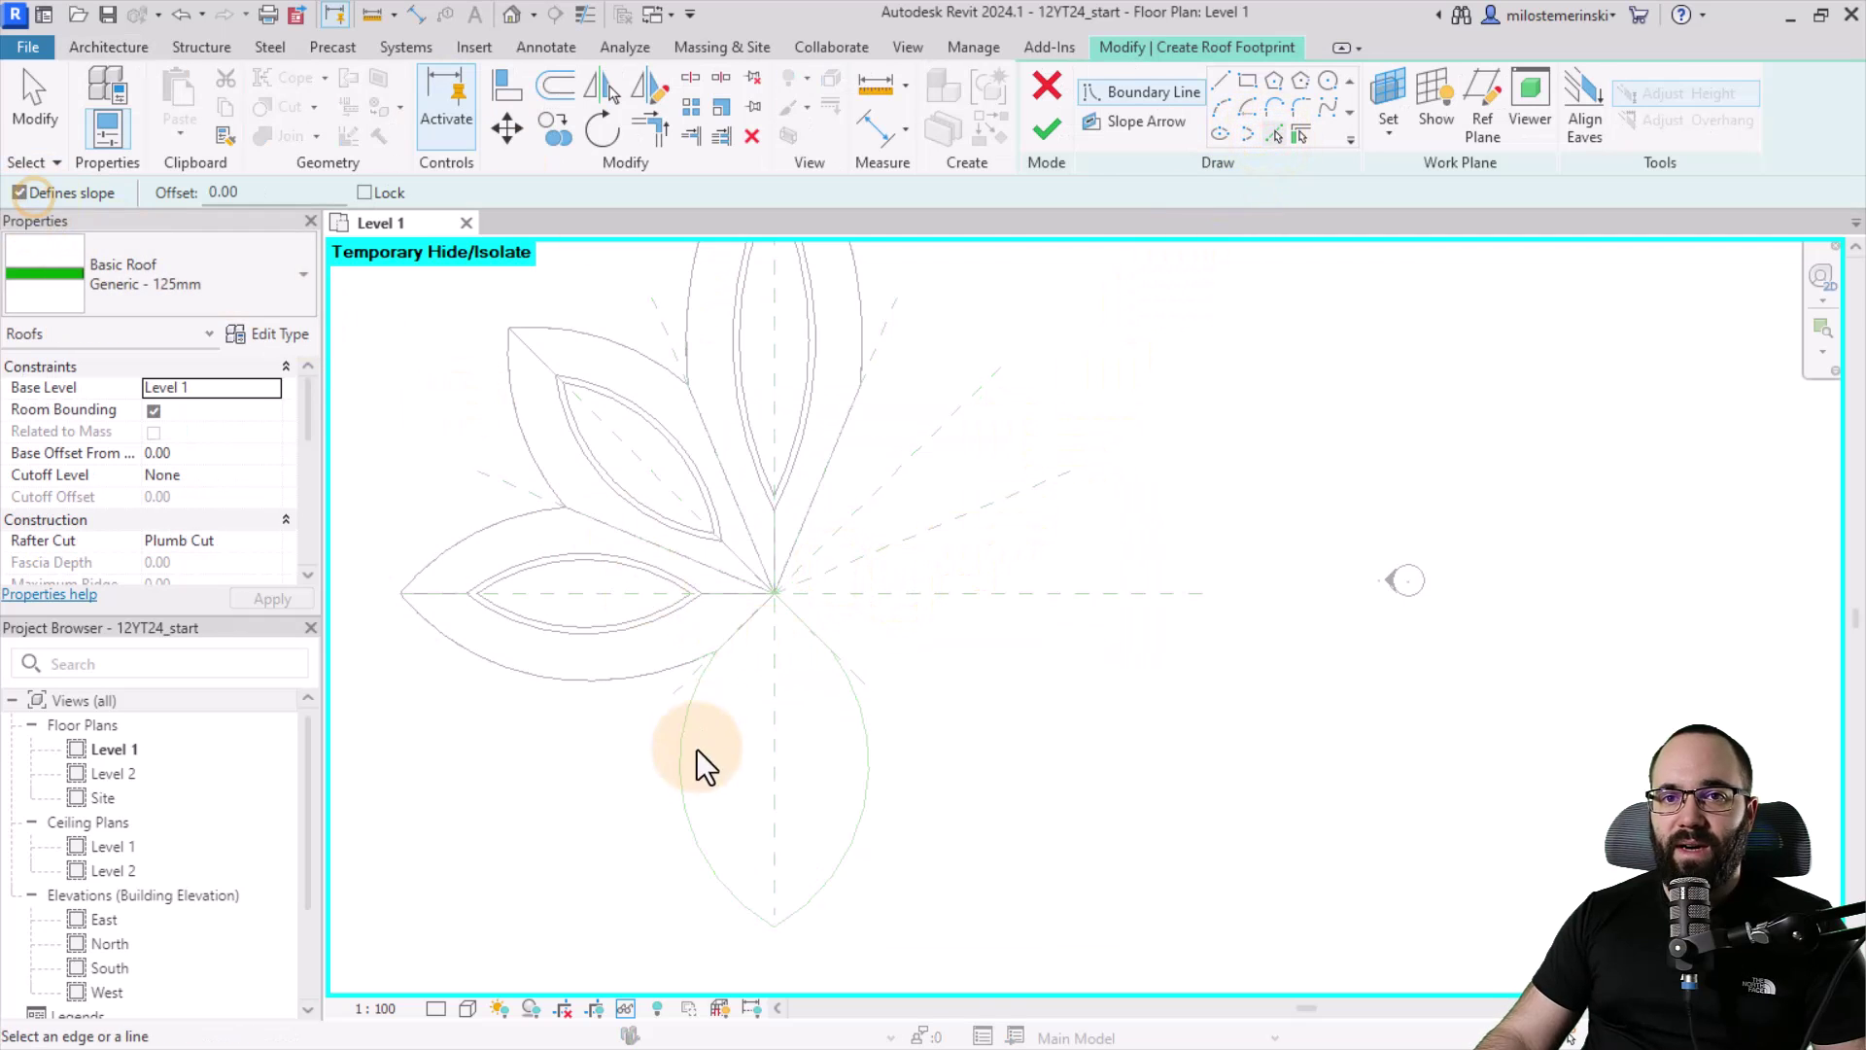
left_click(691, 831)
left_click(838, 874)
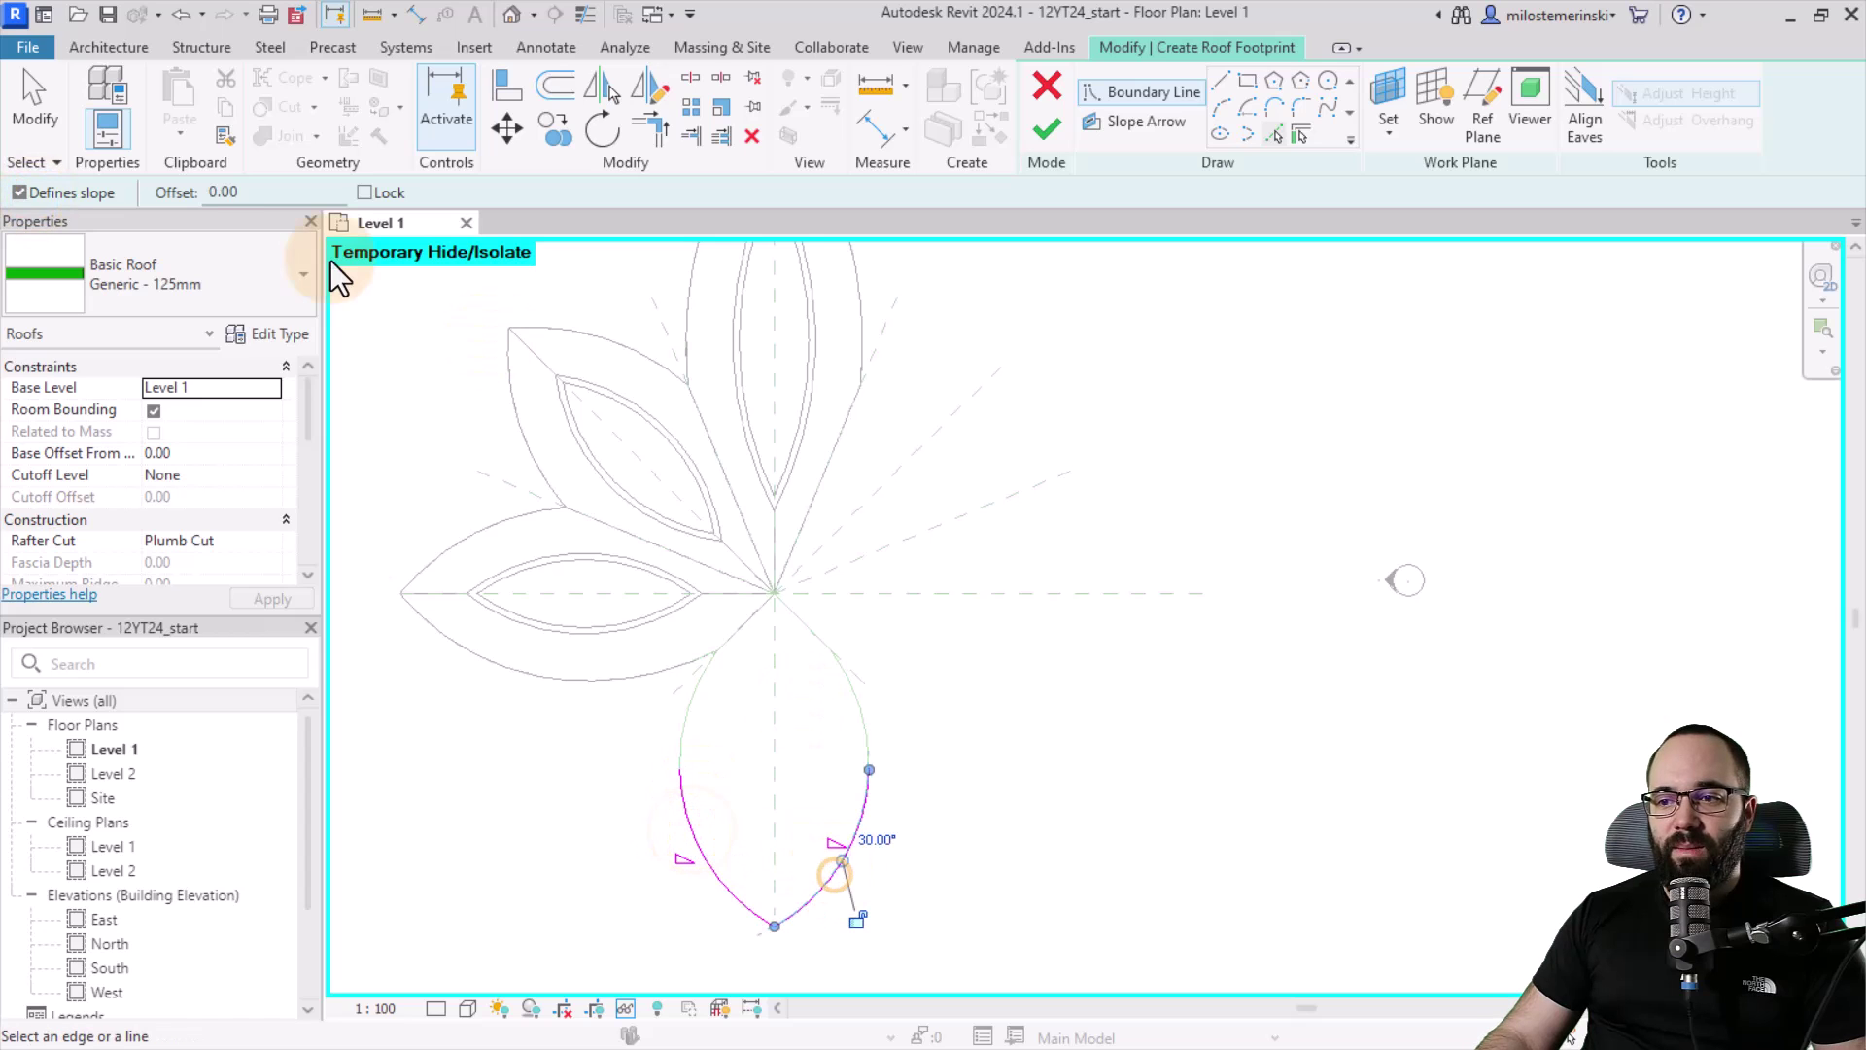
left_click(110, 193)
left_click(737, 628)
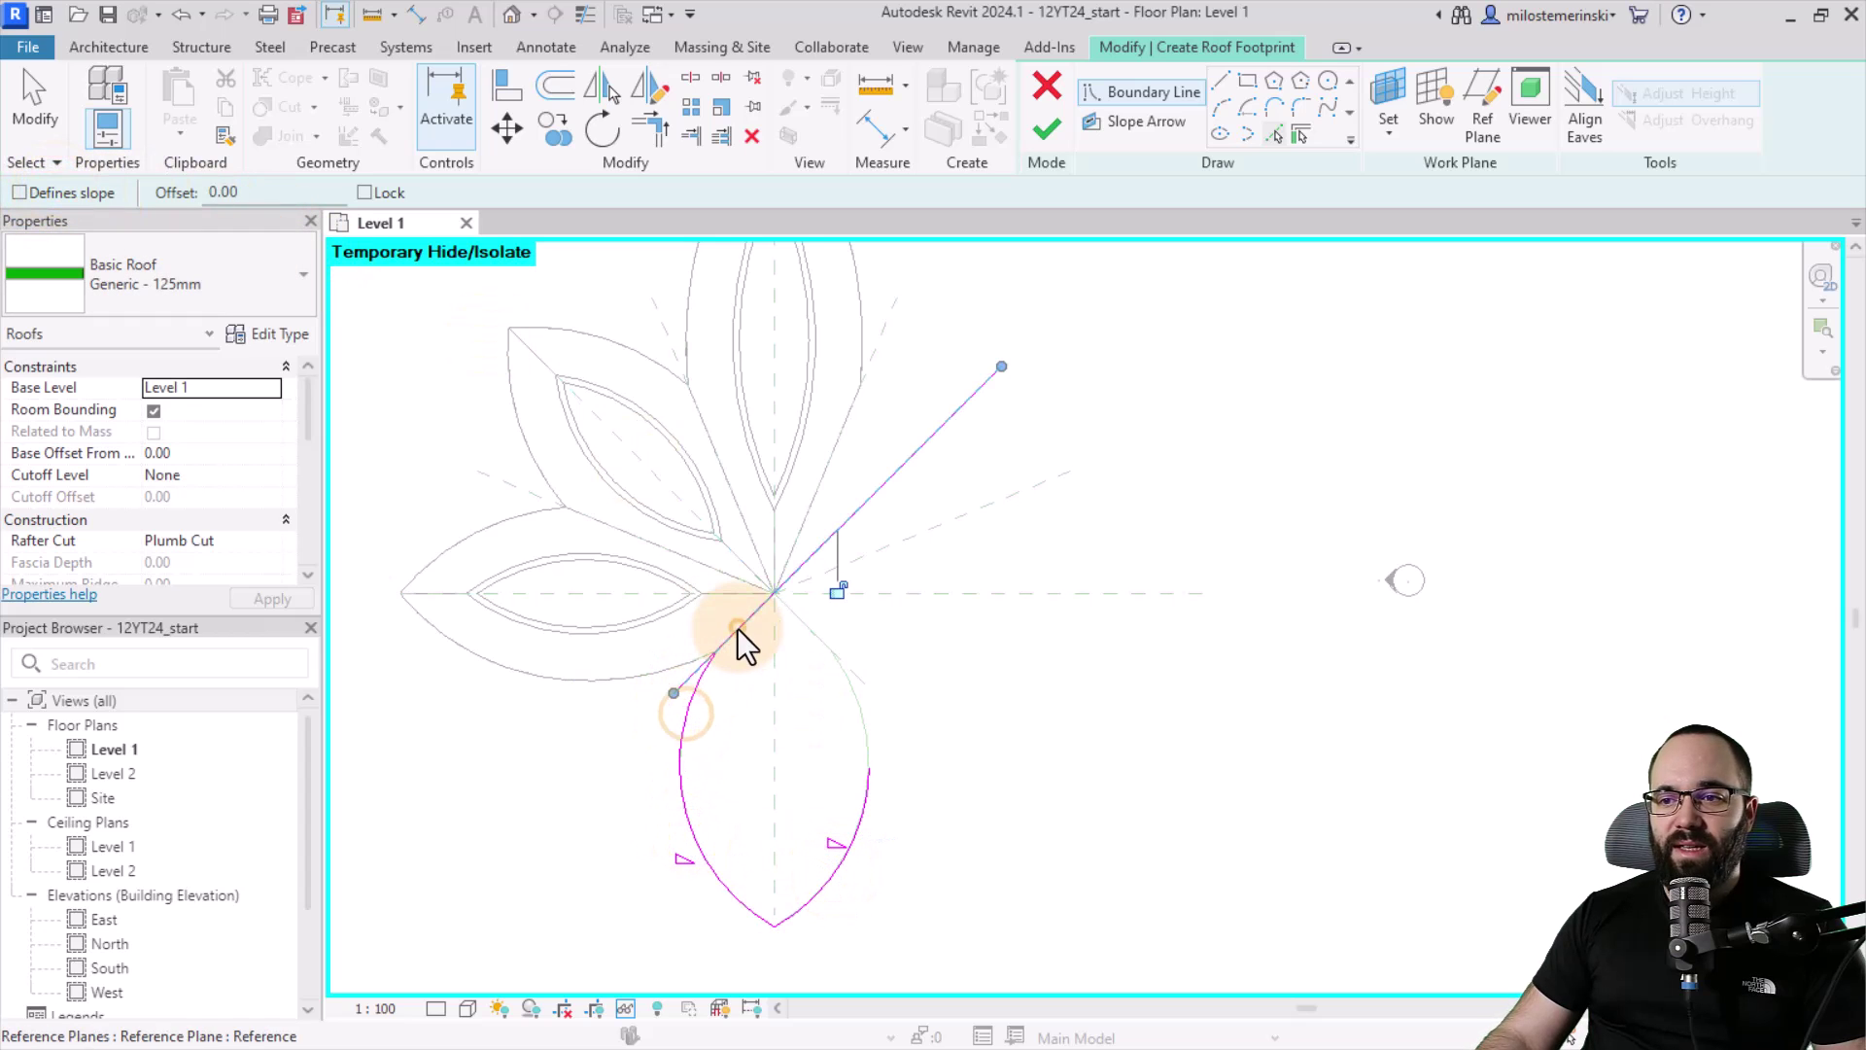
left_click(799, 627)
scroll(838, 697, "up", 2)
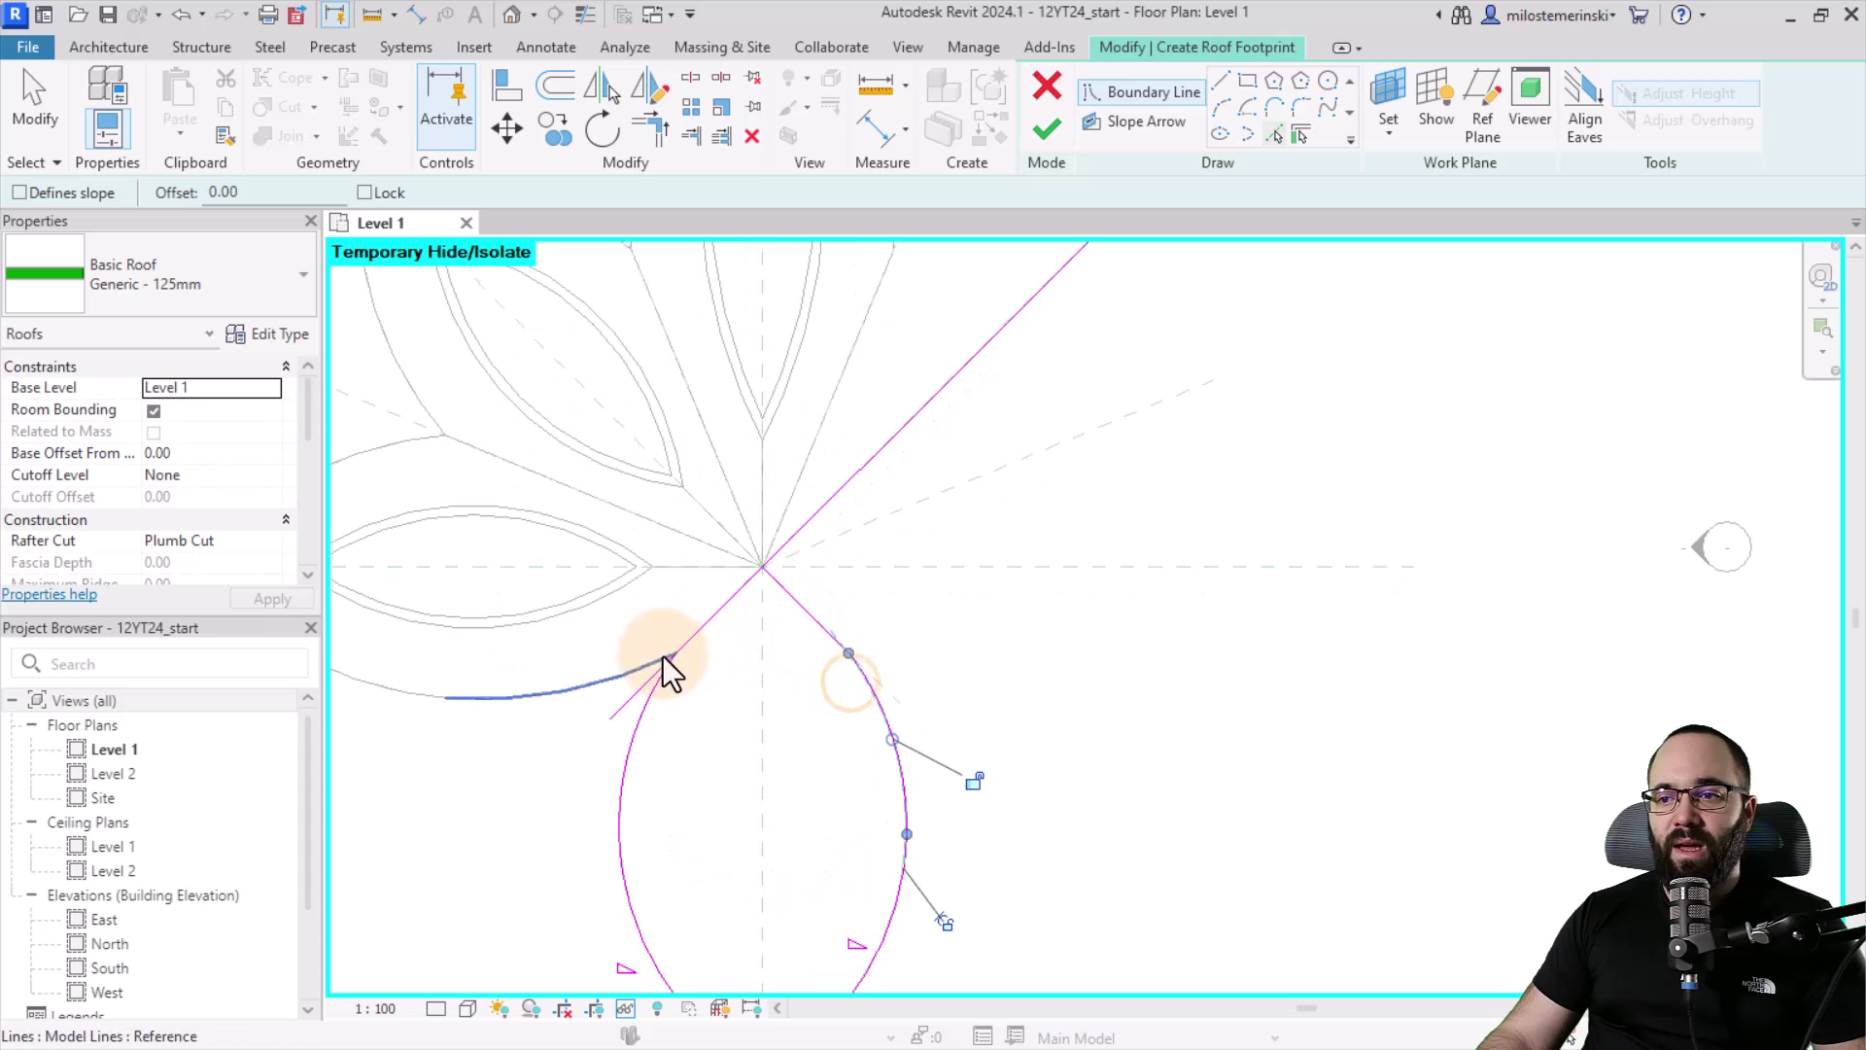
Trim the curve and diagonal into a corner and finish the bottom petal roof
left_click(666, 135)
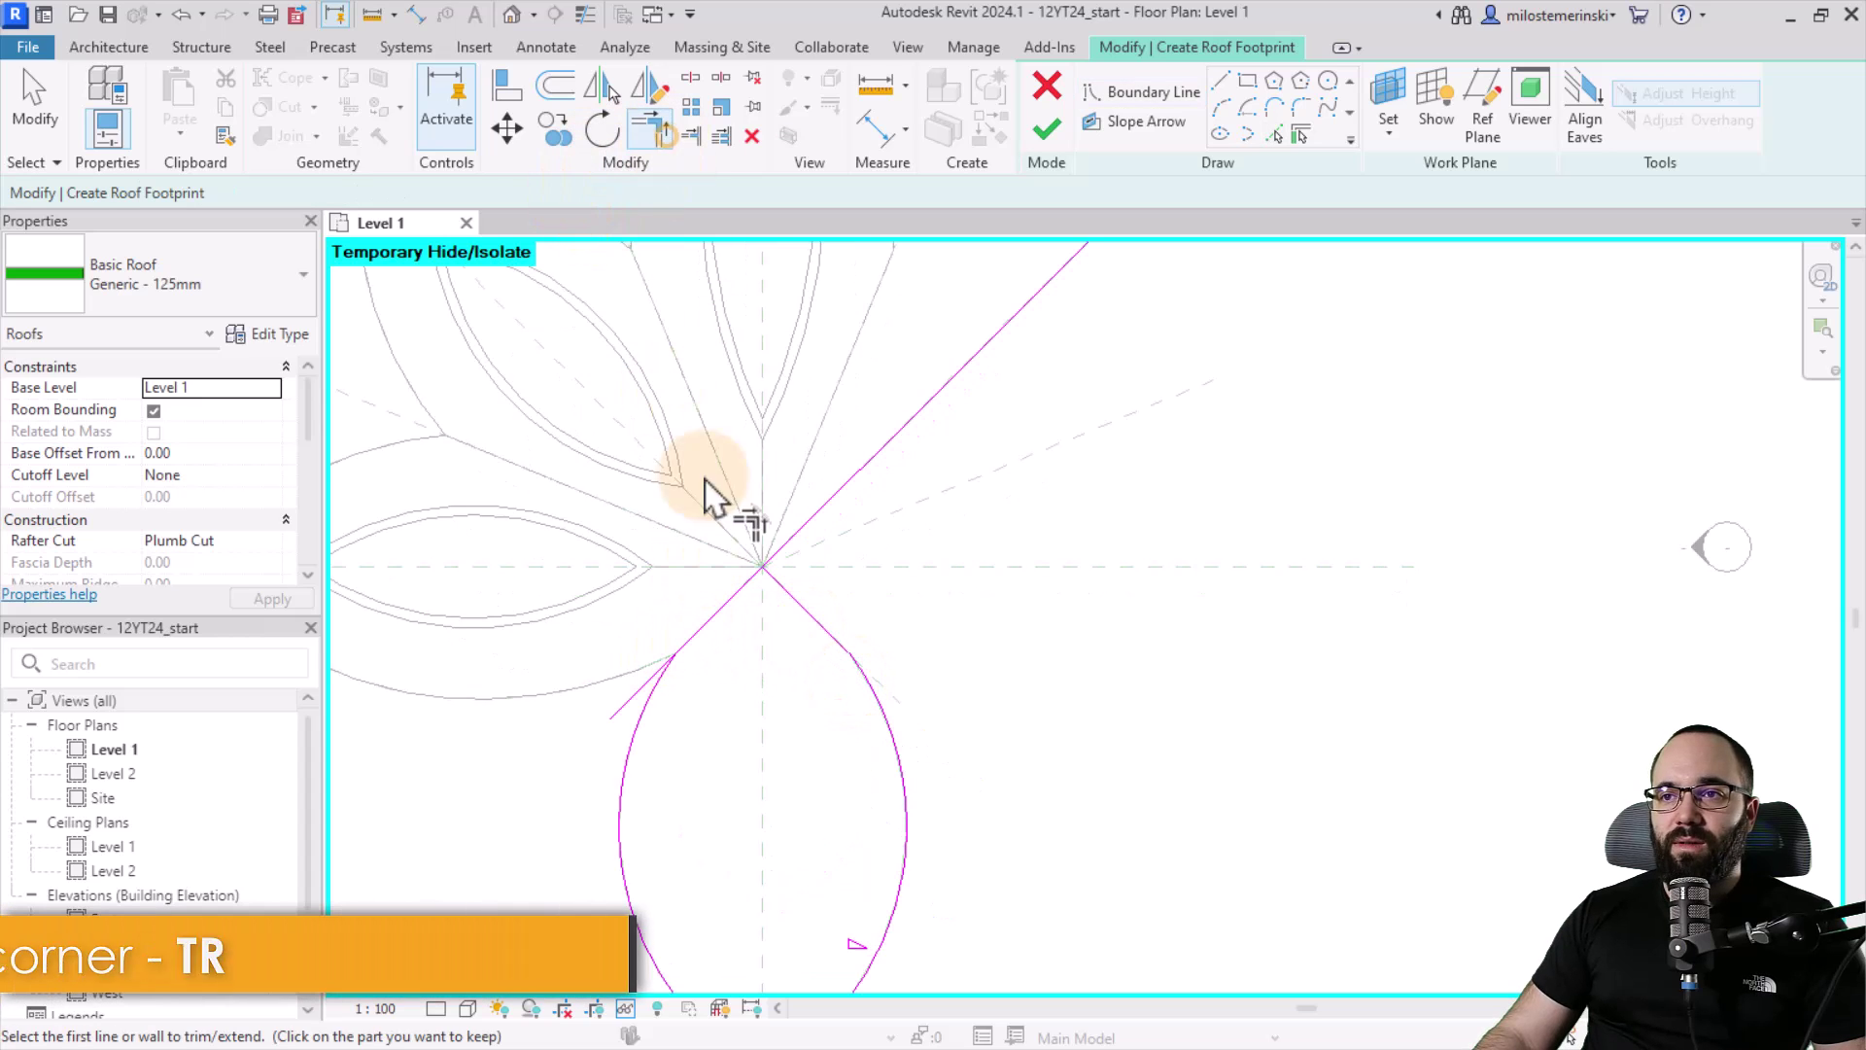
left_click(675, 659)
left_click(769, 599)
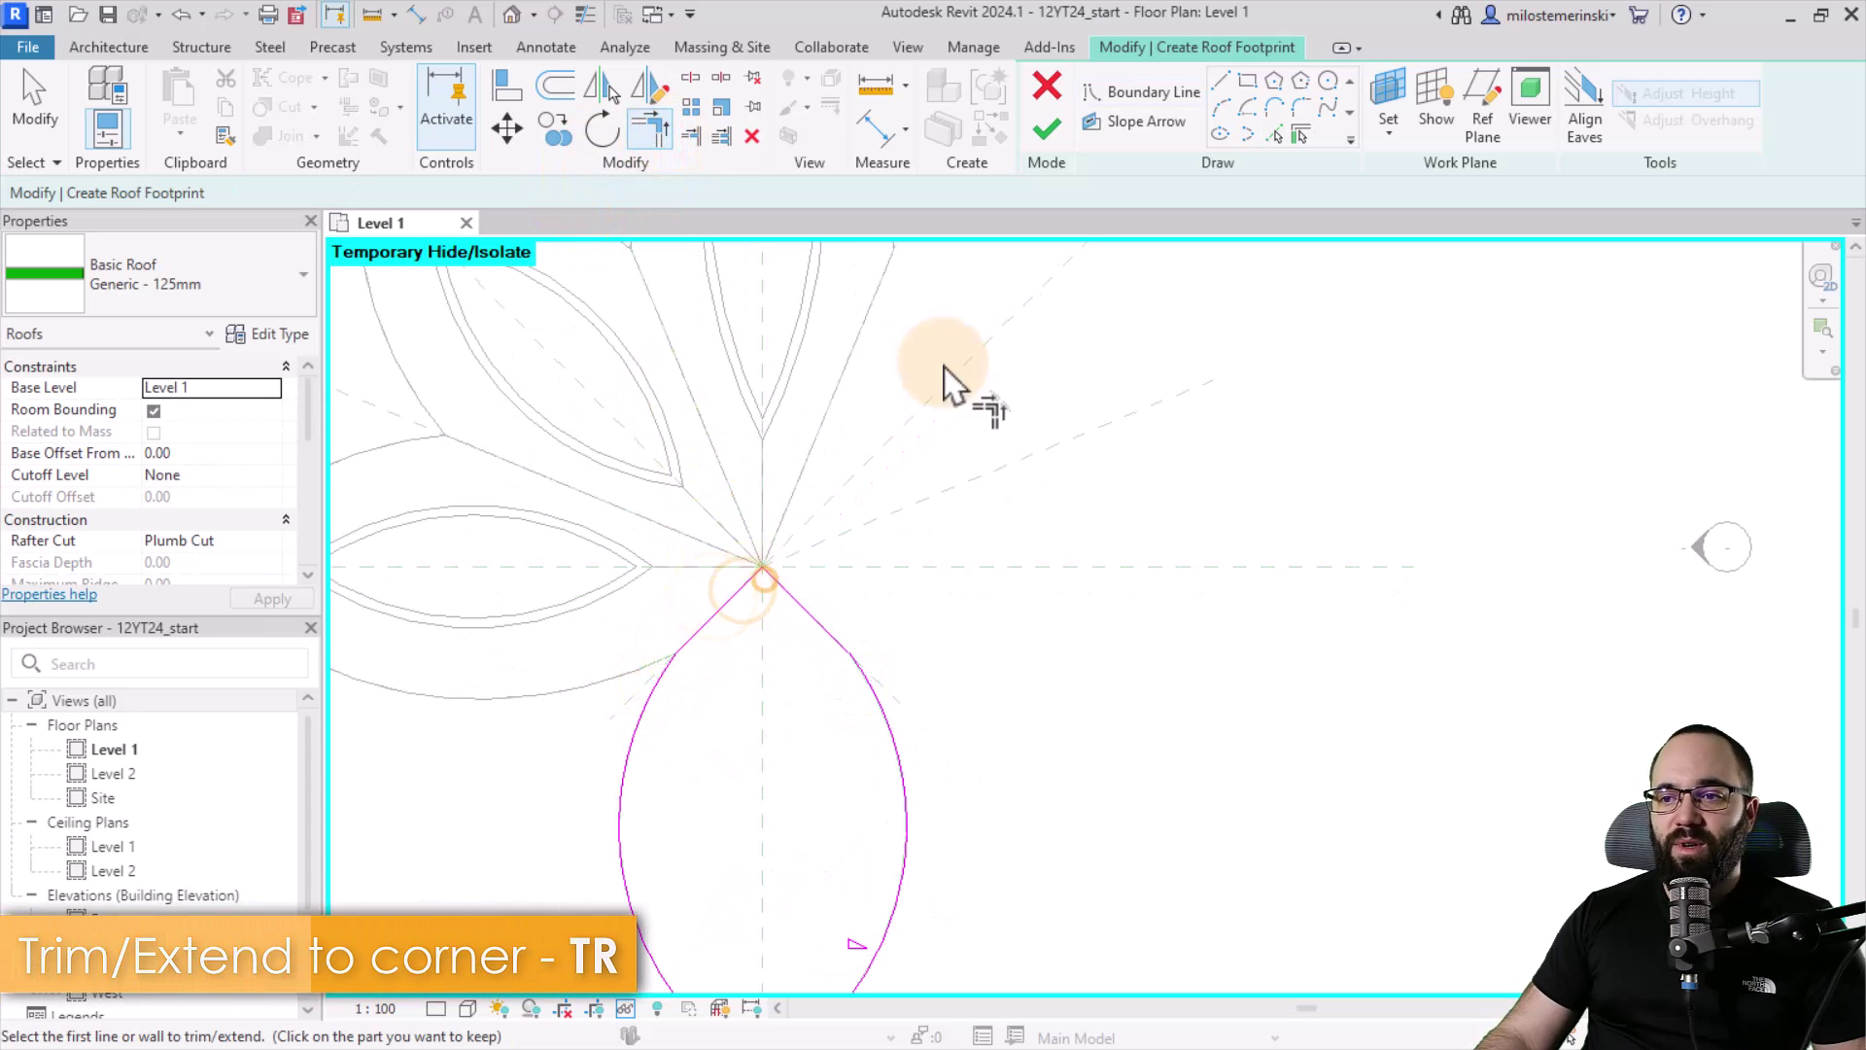
left_click(1044, 134)
Mirror the upper-left and left petal roofs across the vertical centre line
left_click(987, 629)
scroll(914, 715, "down", 2)
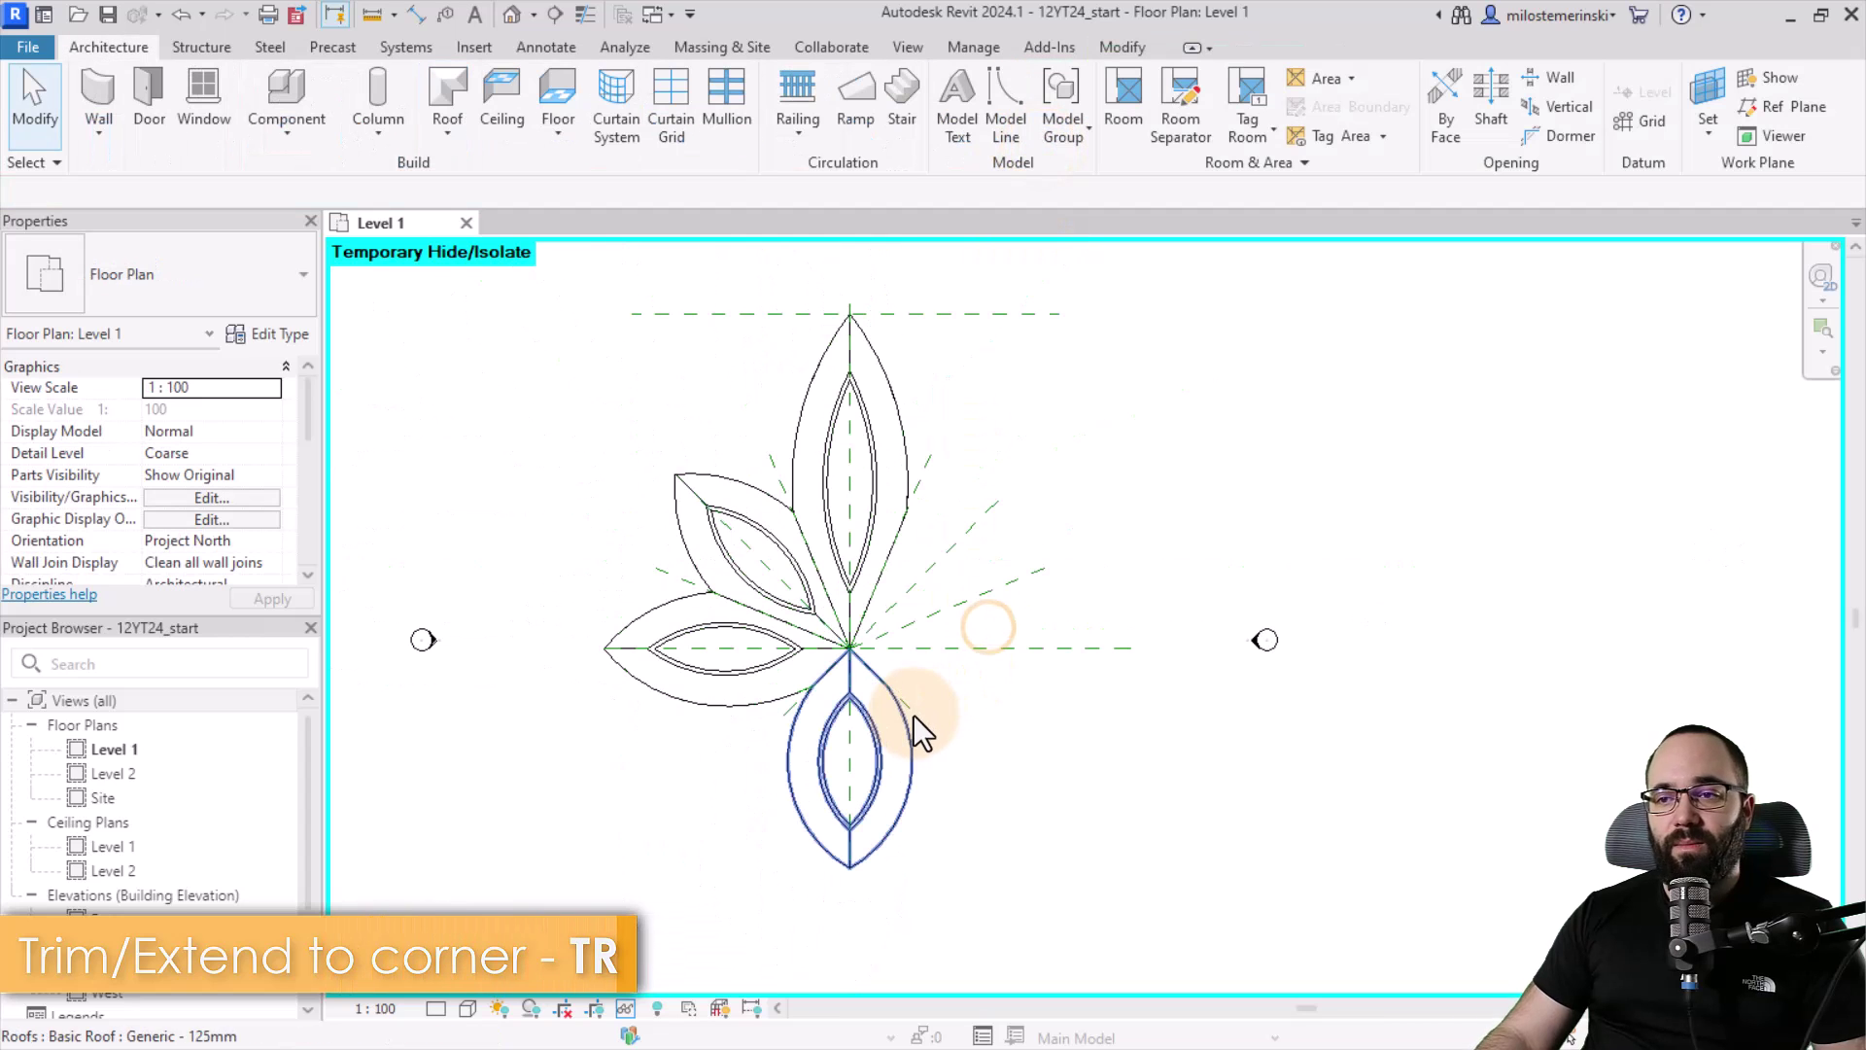
left_click(779, 535)
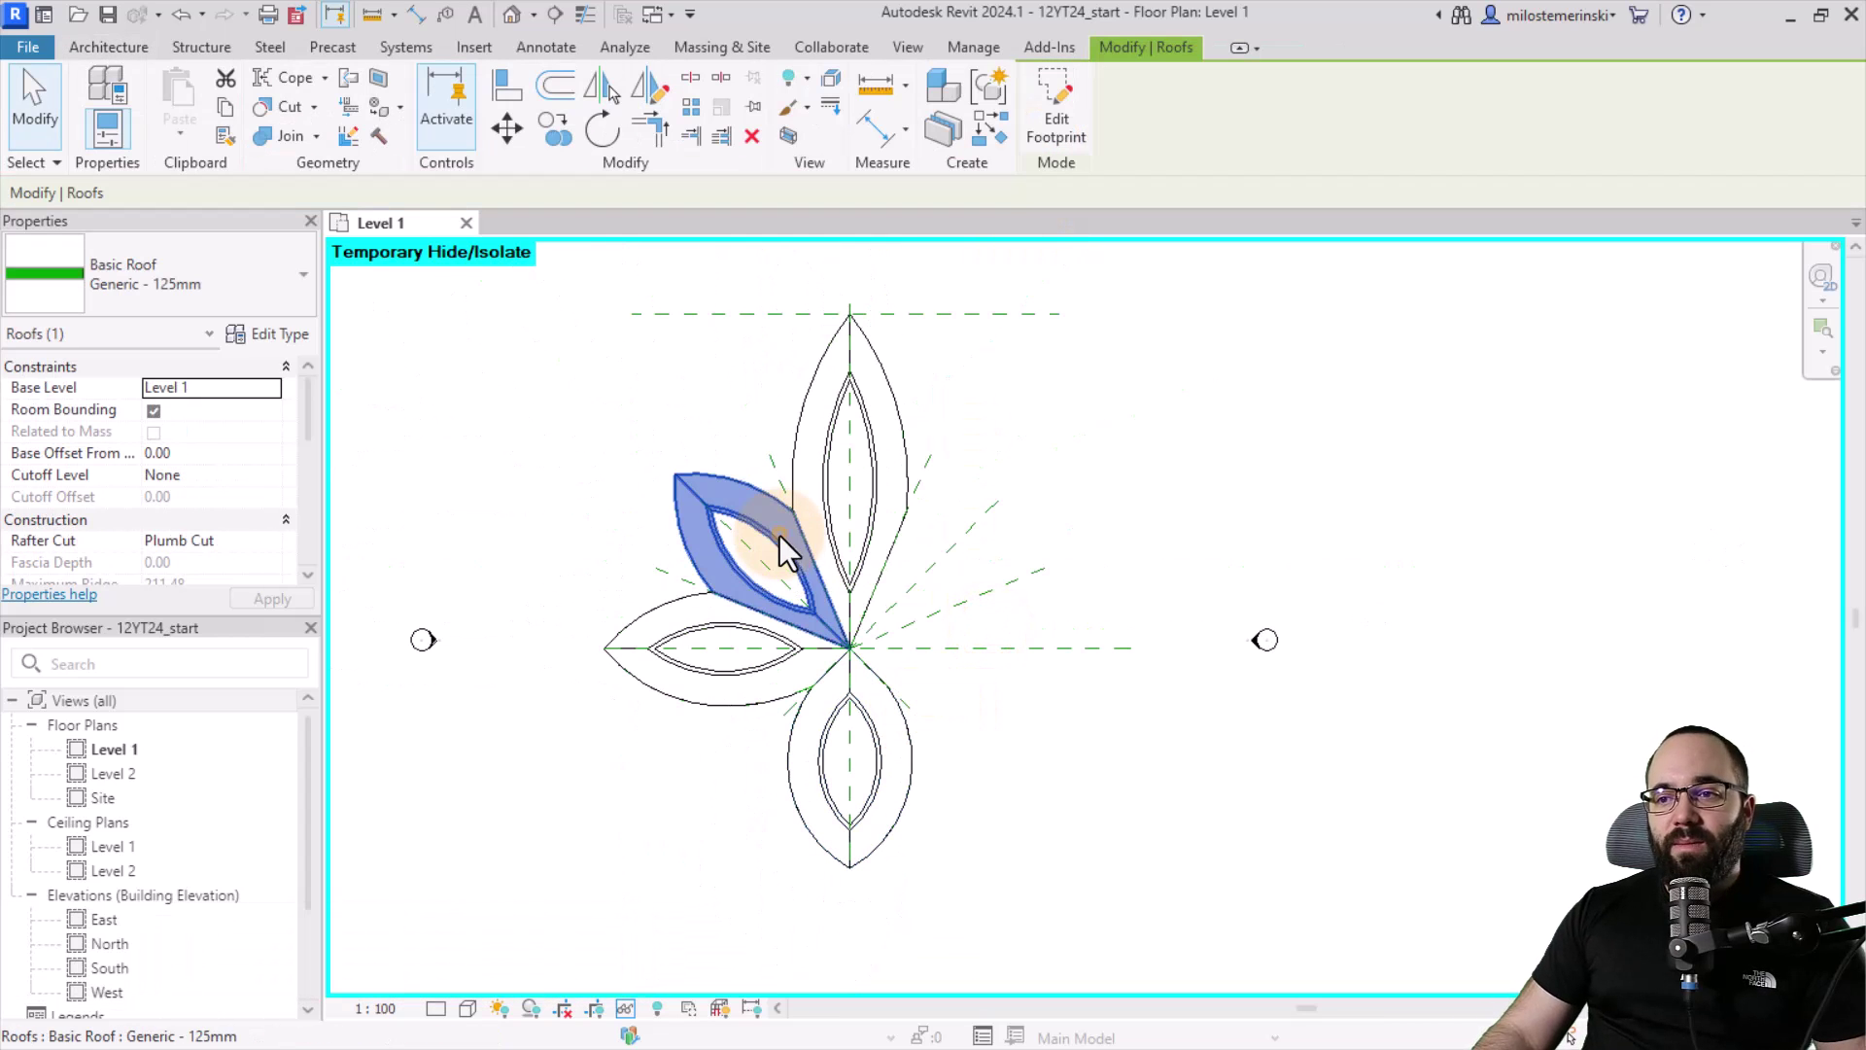
left_click(652, 609, "ctrl")
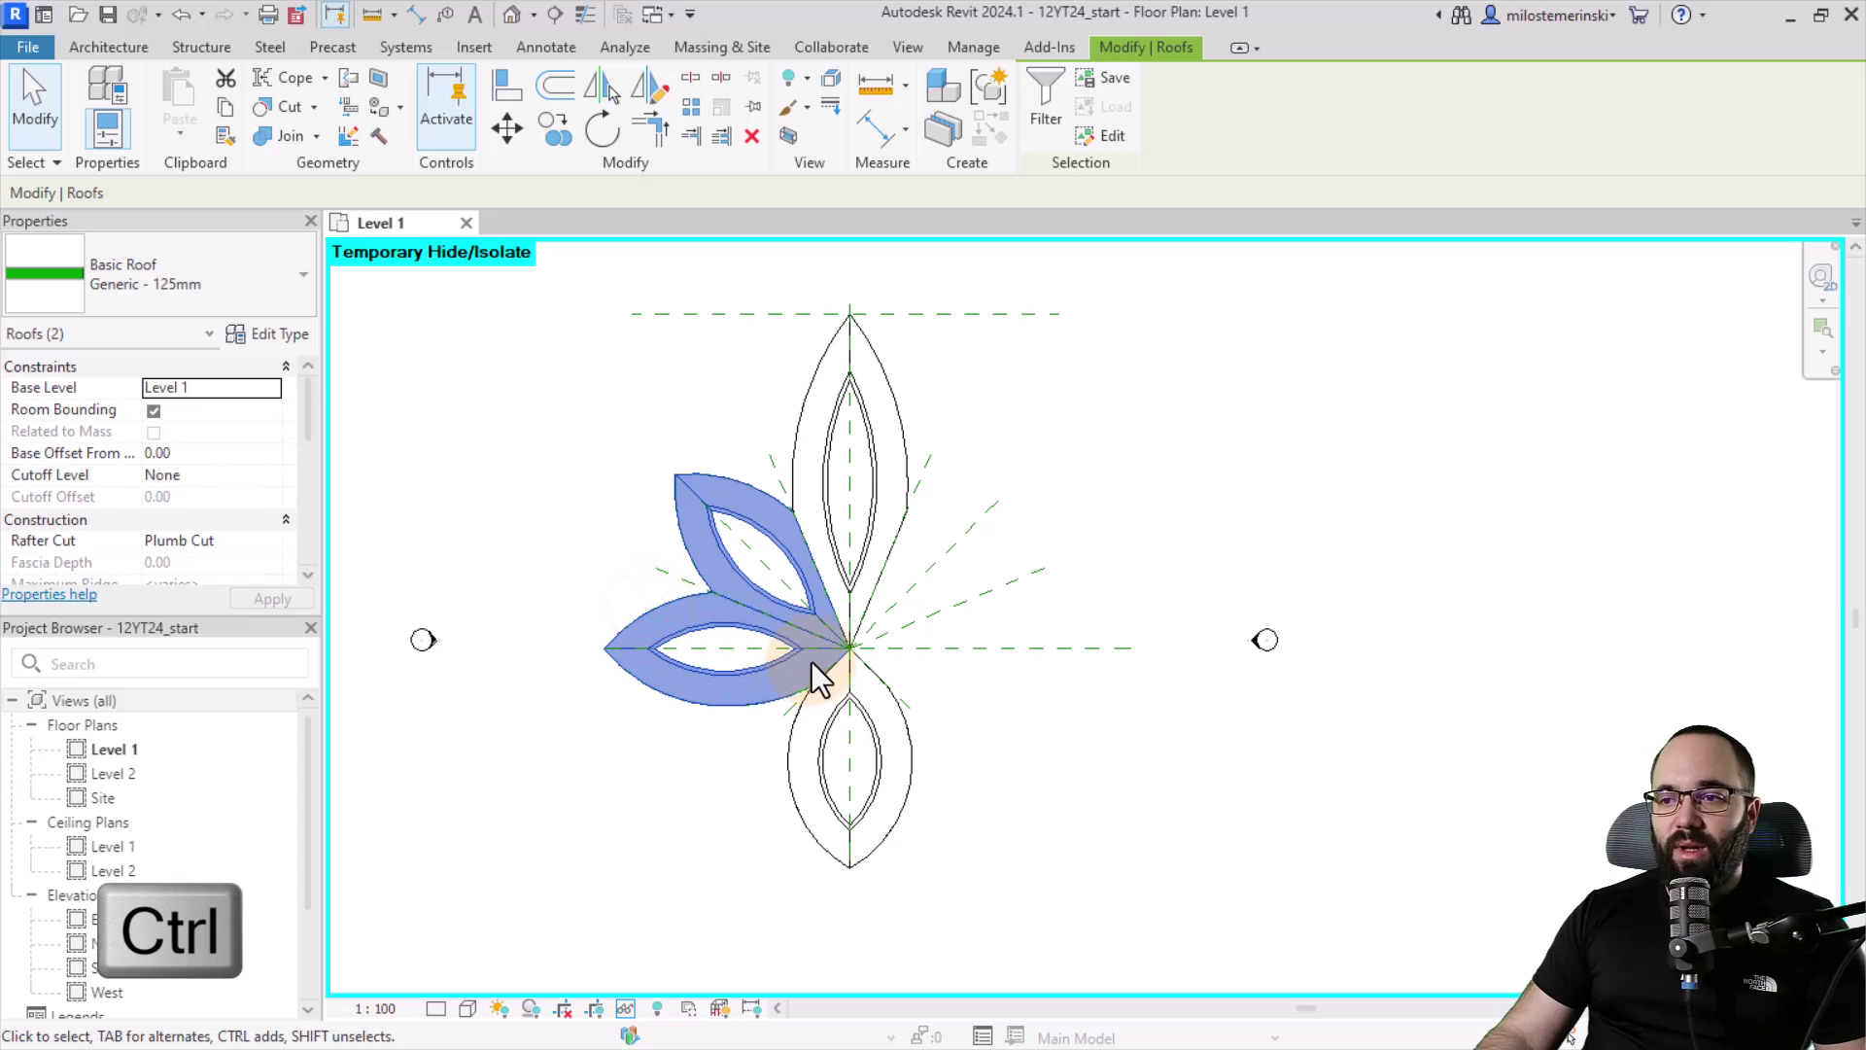
left_click(602, 96)
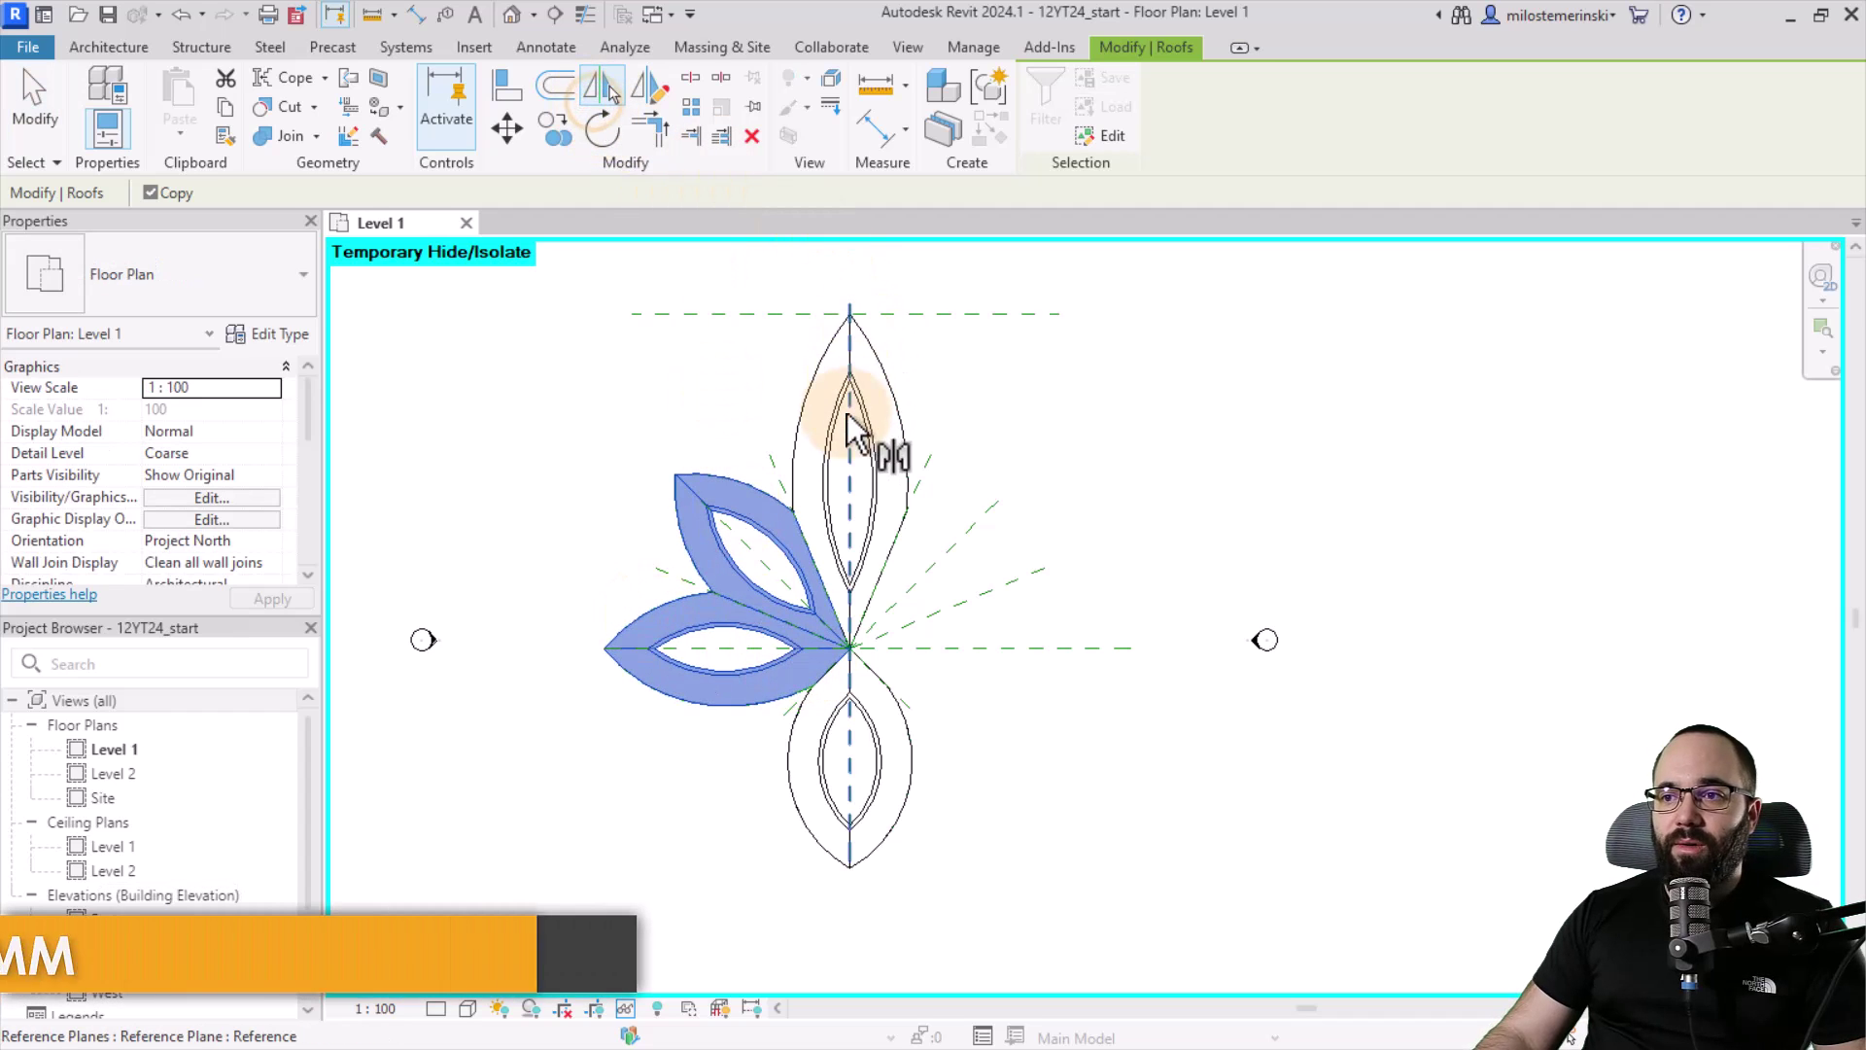
left_click(850, 452)
left_click(1017, 775)
left_click(638, 404)
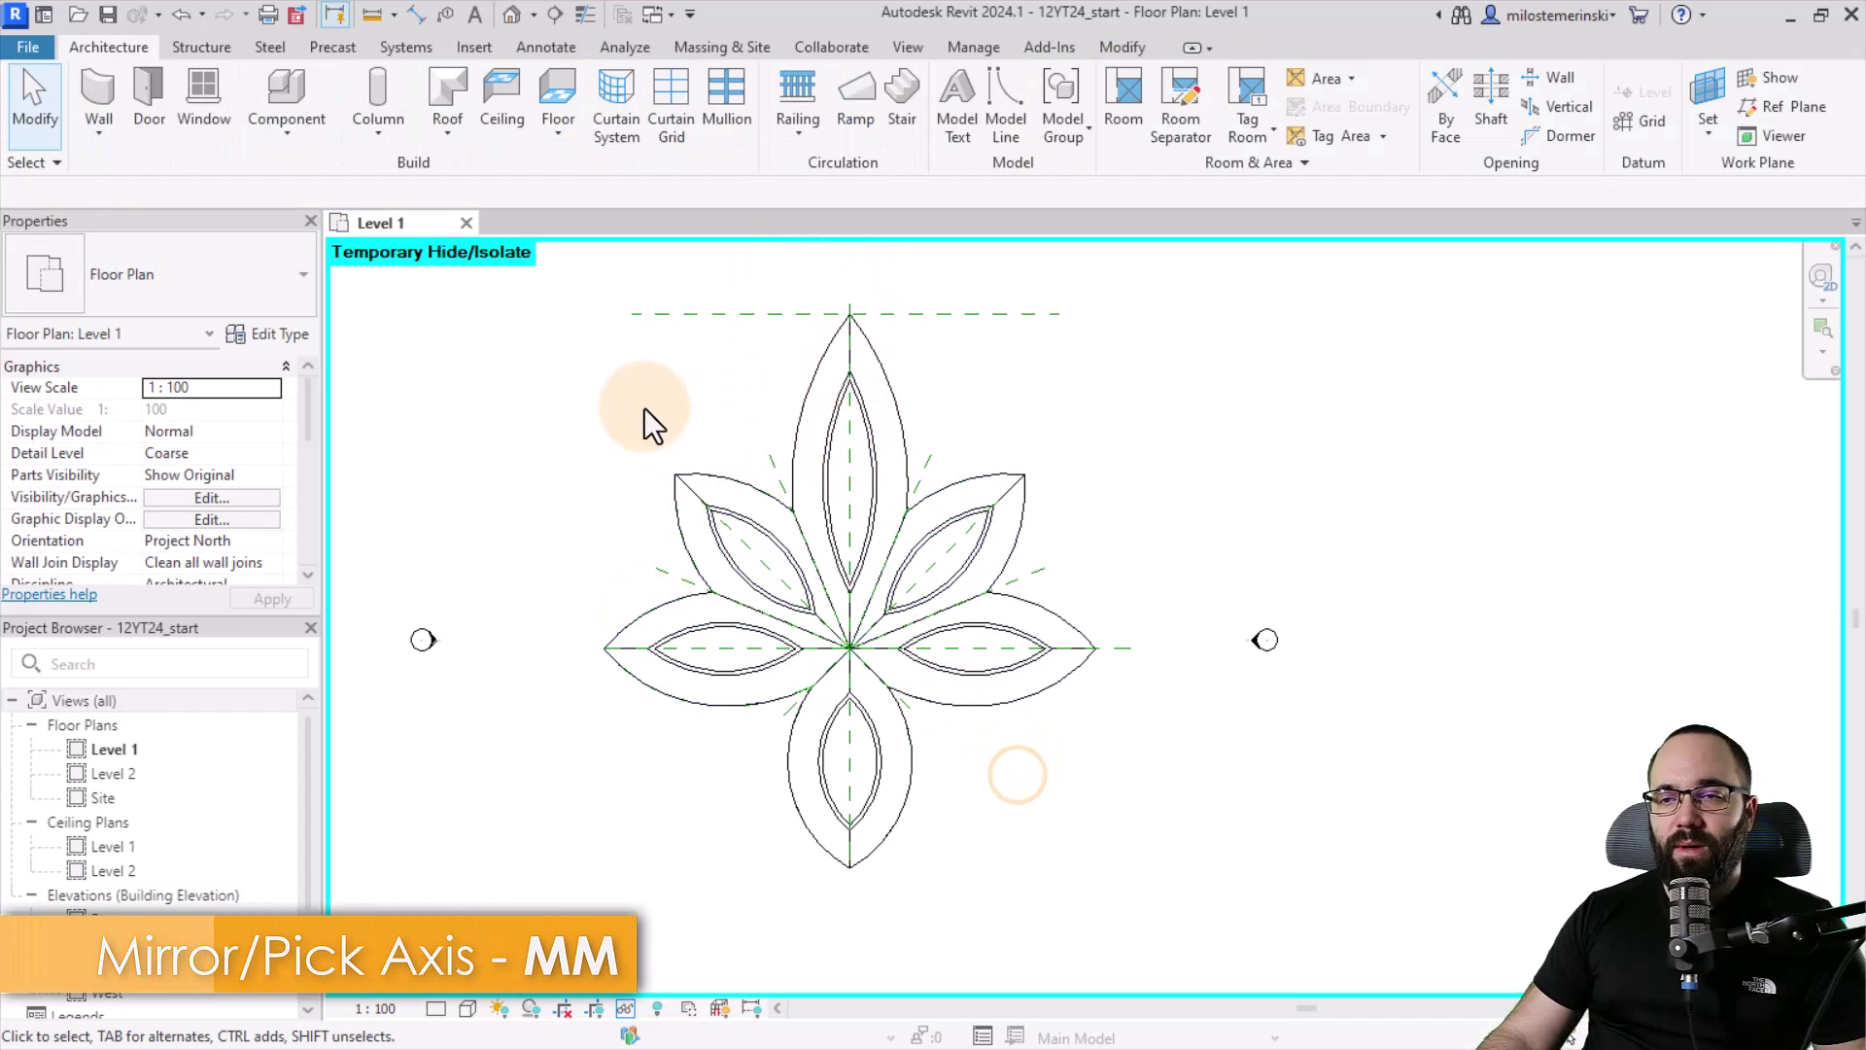
Open the default 3D view and orbit around the petal roofs
left_click(518, 22)
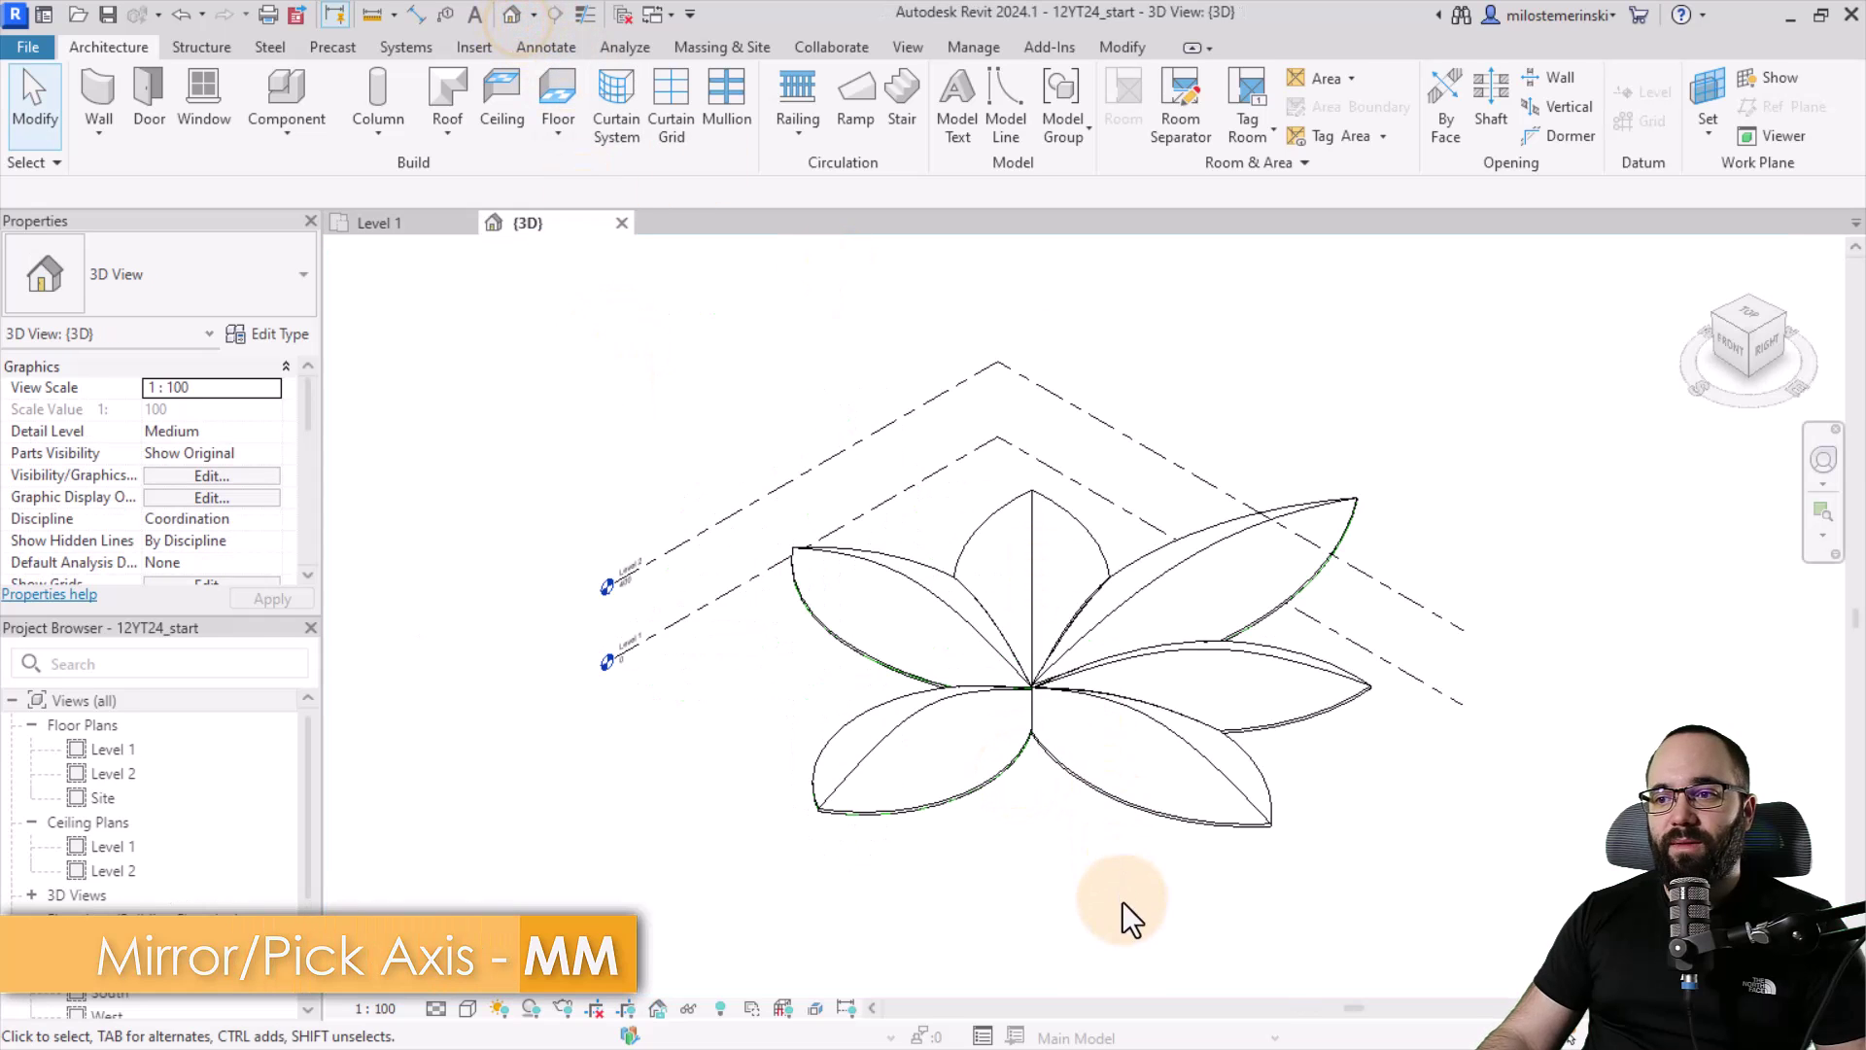
mouse_move(1124, 917)
middle_mouse_down("shift")
mouse_move(1095, 627)
mouse_move(971, 583)
mouse_move(820, 592)
mouse_move(666, 633)
mouse_move(764, 797)
mouse_move(1166, 734)
mouse_move(1636, 769)
middle_mouse_up("shift")
scroll(1141, 710, "up", 3)
scroll(1074, 683, "up", 2)
left_click(1082, 679)
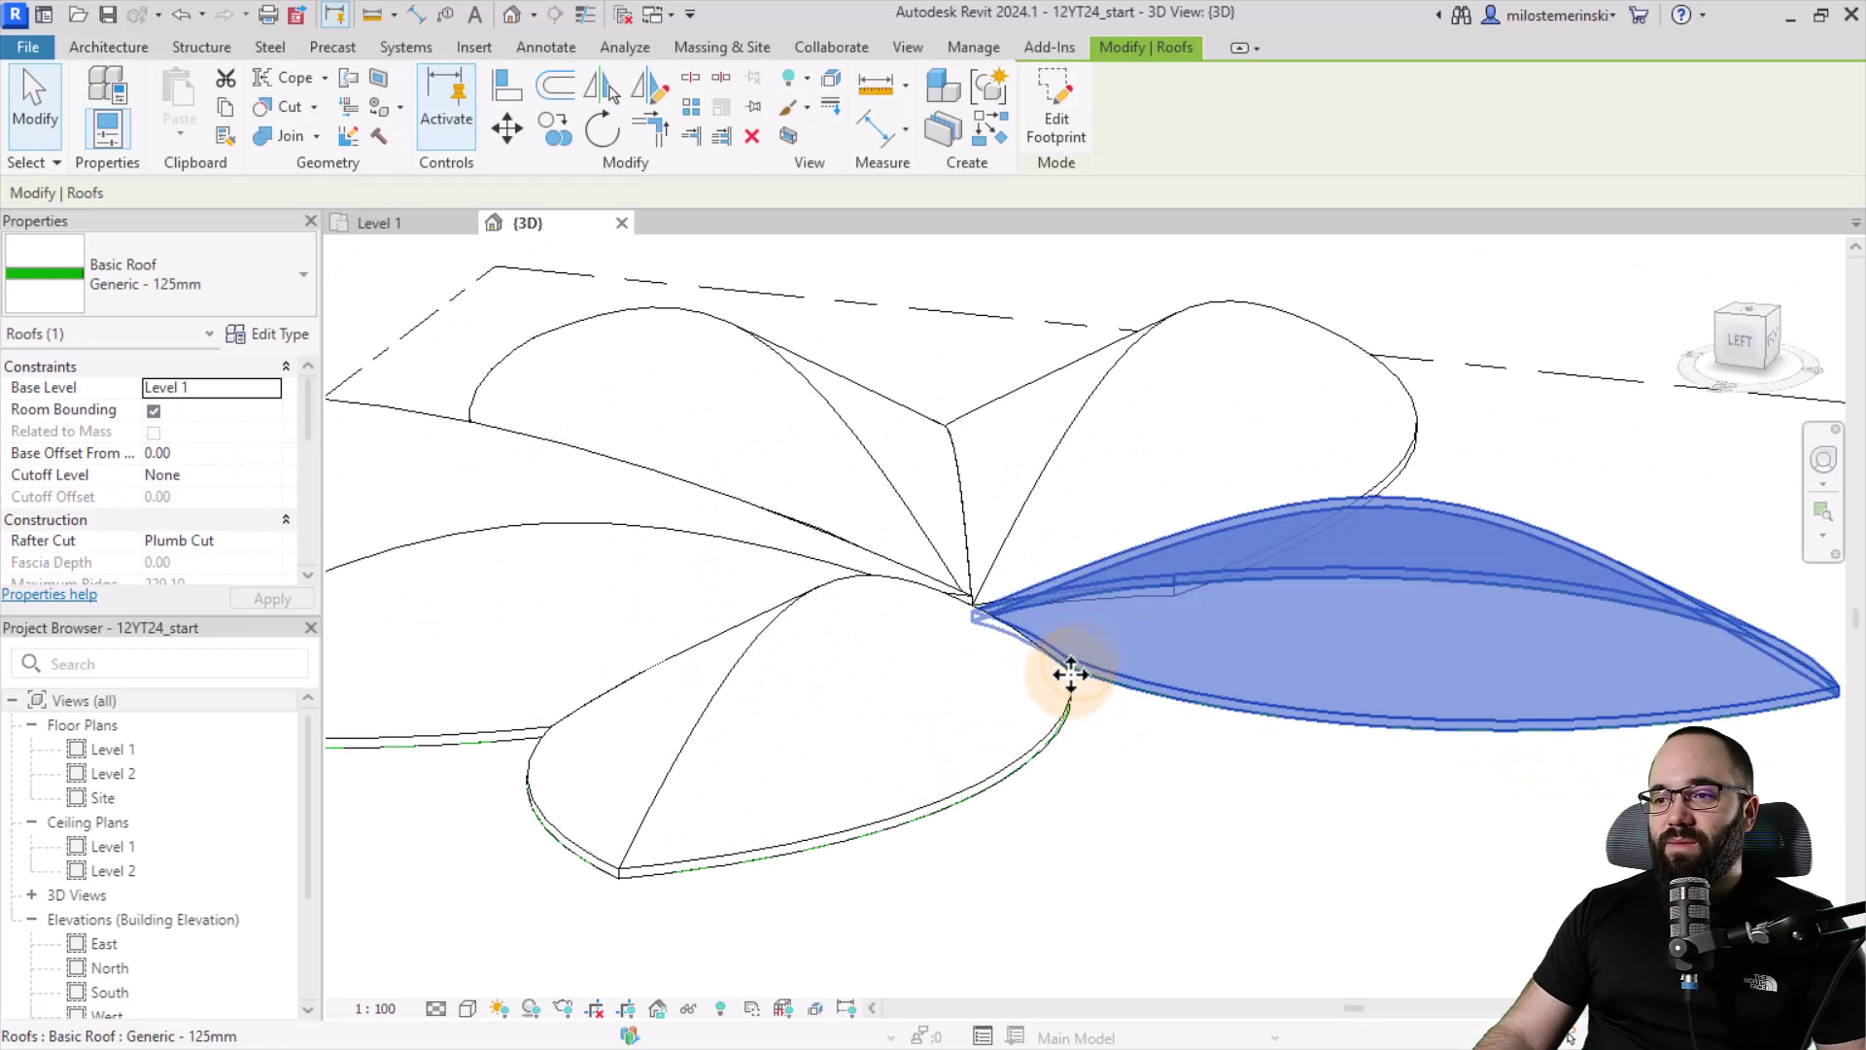
mouse_move(1071, 676)
middle_mouse_down("shift")
mouse_move(1180, 772)
mouse_move(1088, 839)
mouse_move(1114, 835)
mouse_move(1124, 645)
mouse_move(1317, 542)
mouse_move(1180, 729)
mouse_move(1006, 829)
mouse_move(1075, 854)
mouse_move(1234, 800)
mouse_move(816, 947)
middle_mouse_up("shift")
scroll(1091, 492, "down", 2)
scroll(1070, 817, "down", 2)
left_click(1006, 828)
Set the visual style to Realistic and orbit the shaded flower roof from several angles
left_click(470, 1010)
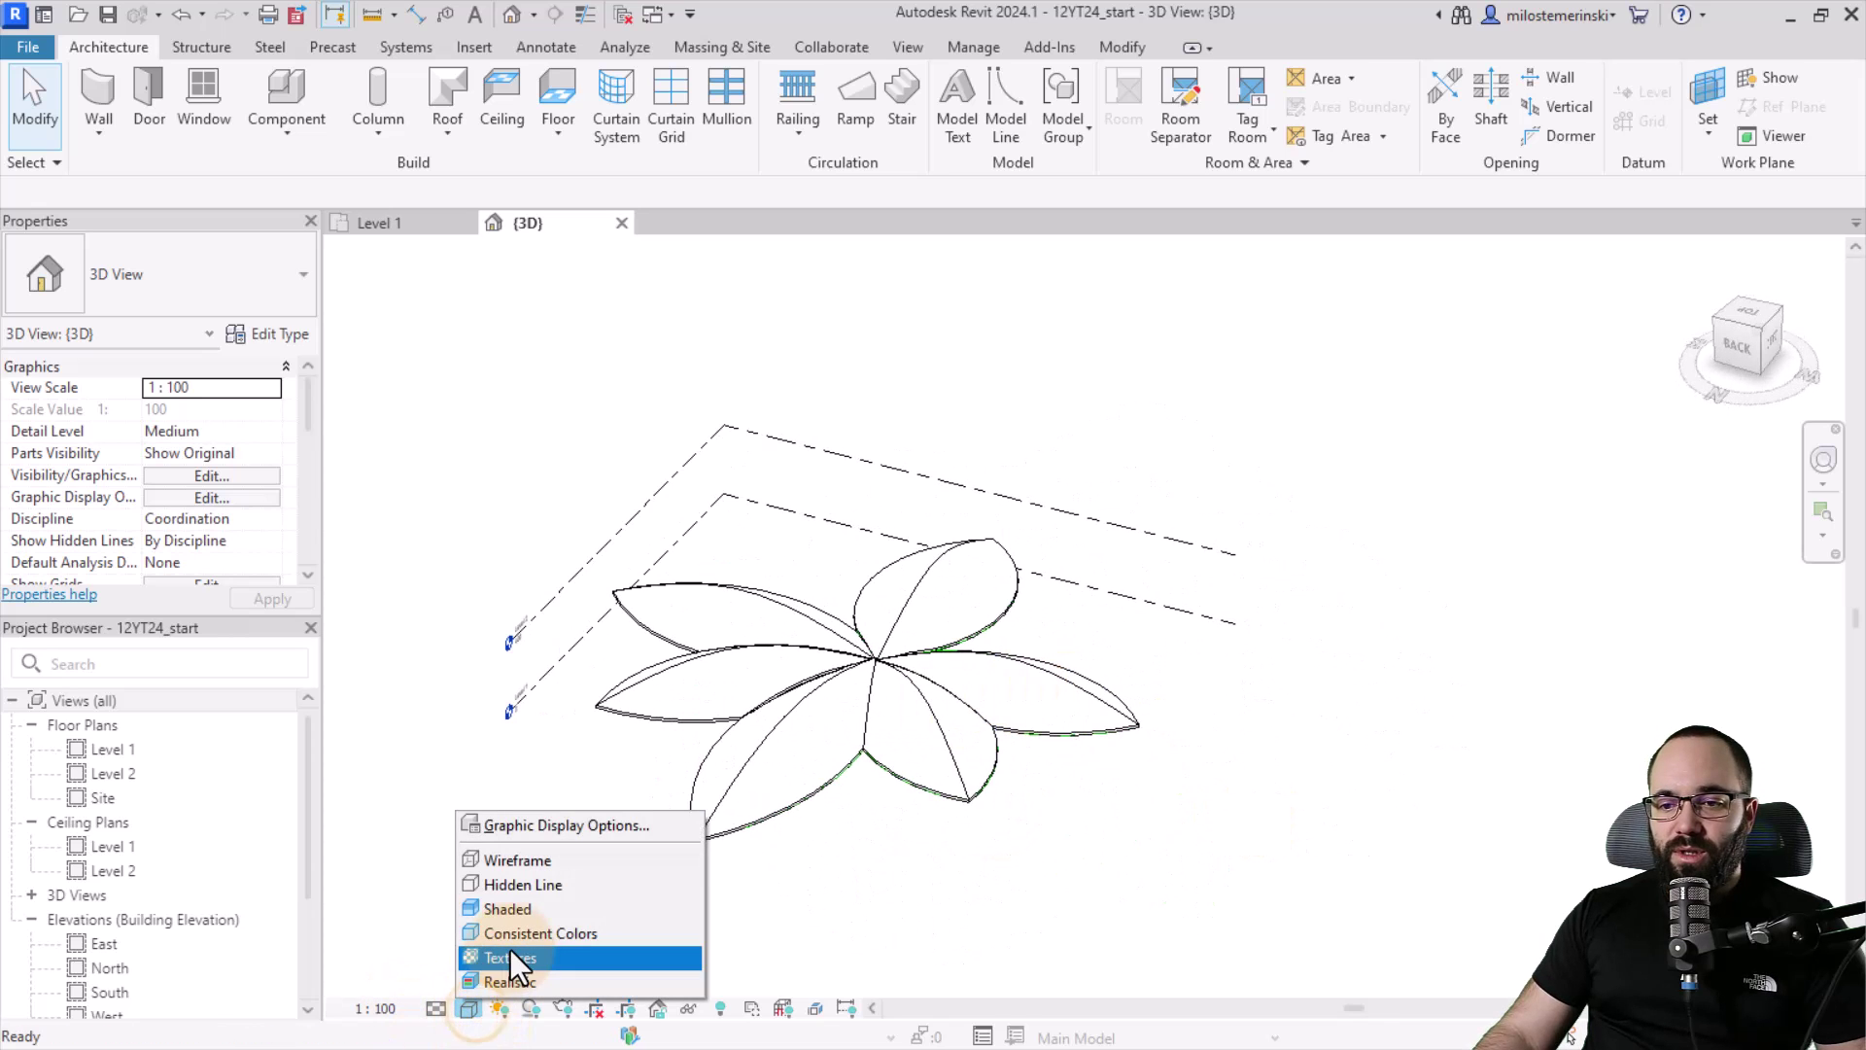
left_click(562, 973)
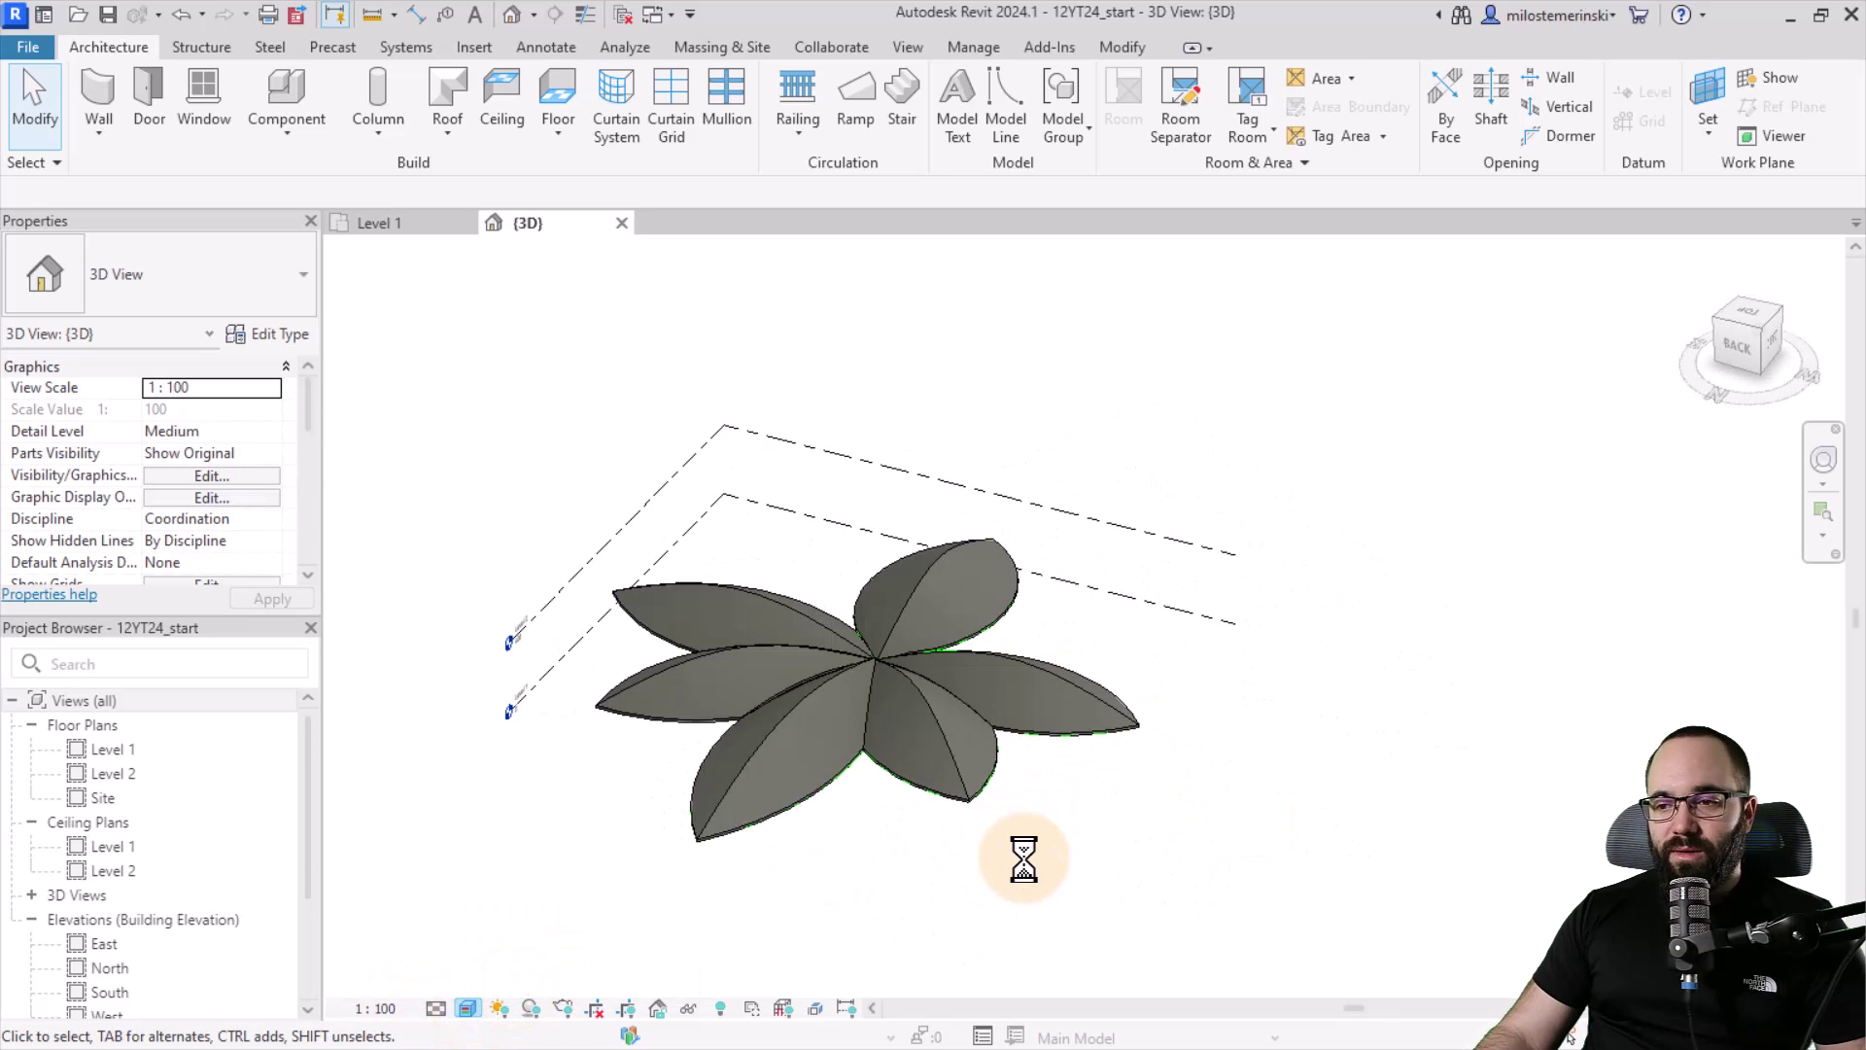
mouse_move(1021, 875)
middle_mouse_down("shift")
mouse_move(992, 783)
mouse_move(854, 762)
middle_mouse_up("shift")
scroll(874, 817, "up", 4)
scroll(934, 955, "down", 3)
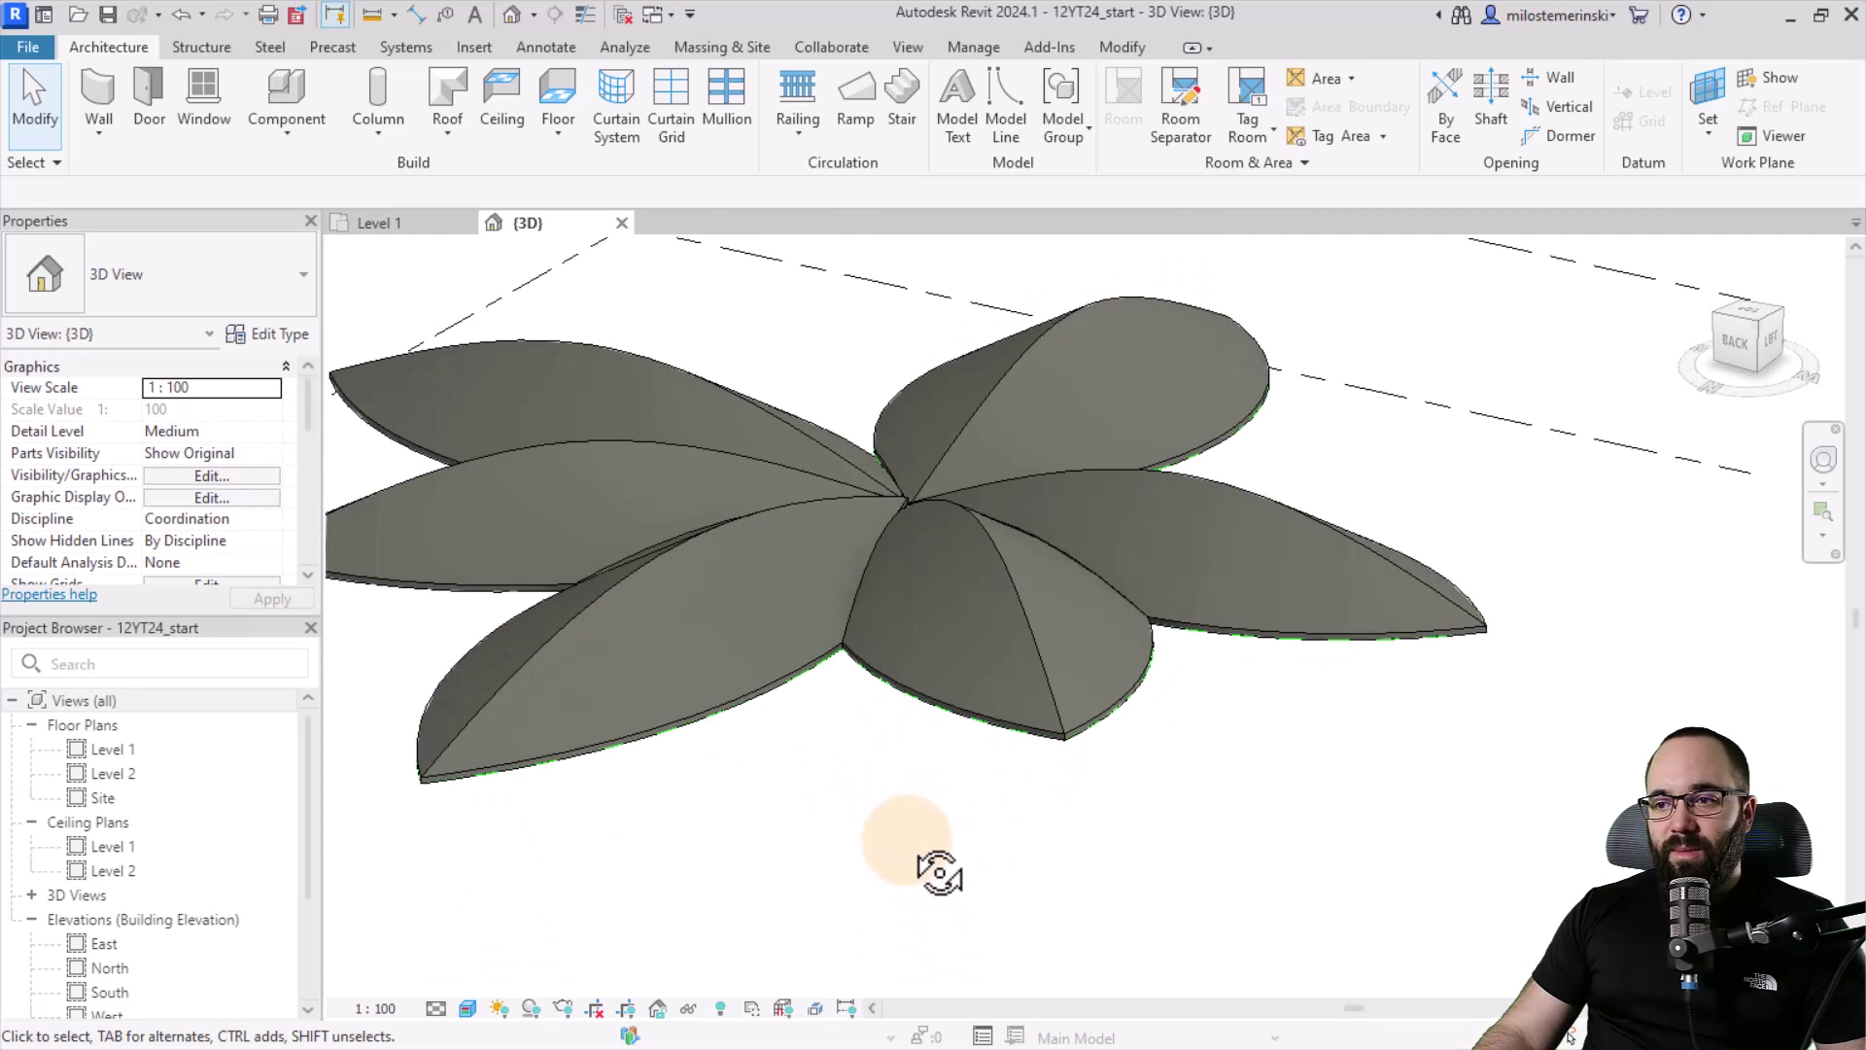
mouse_move(934, 867)
middle_mouse_down("shift")
mouse_move(971, 907)
mouse_move(875, 934)
middle_mouse_up("shift")
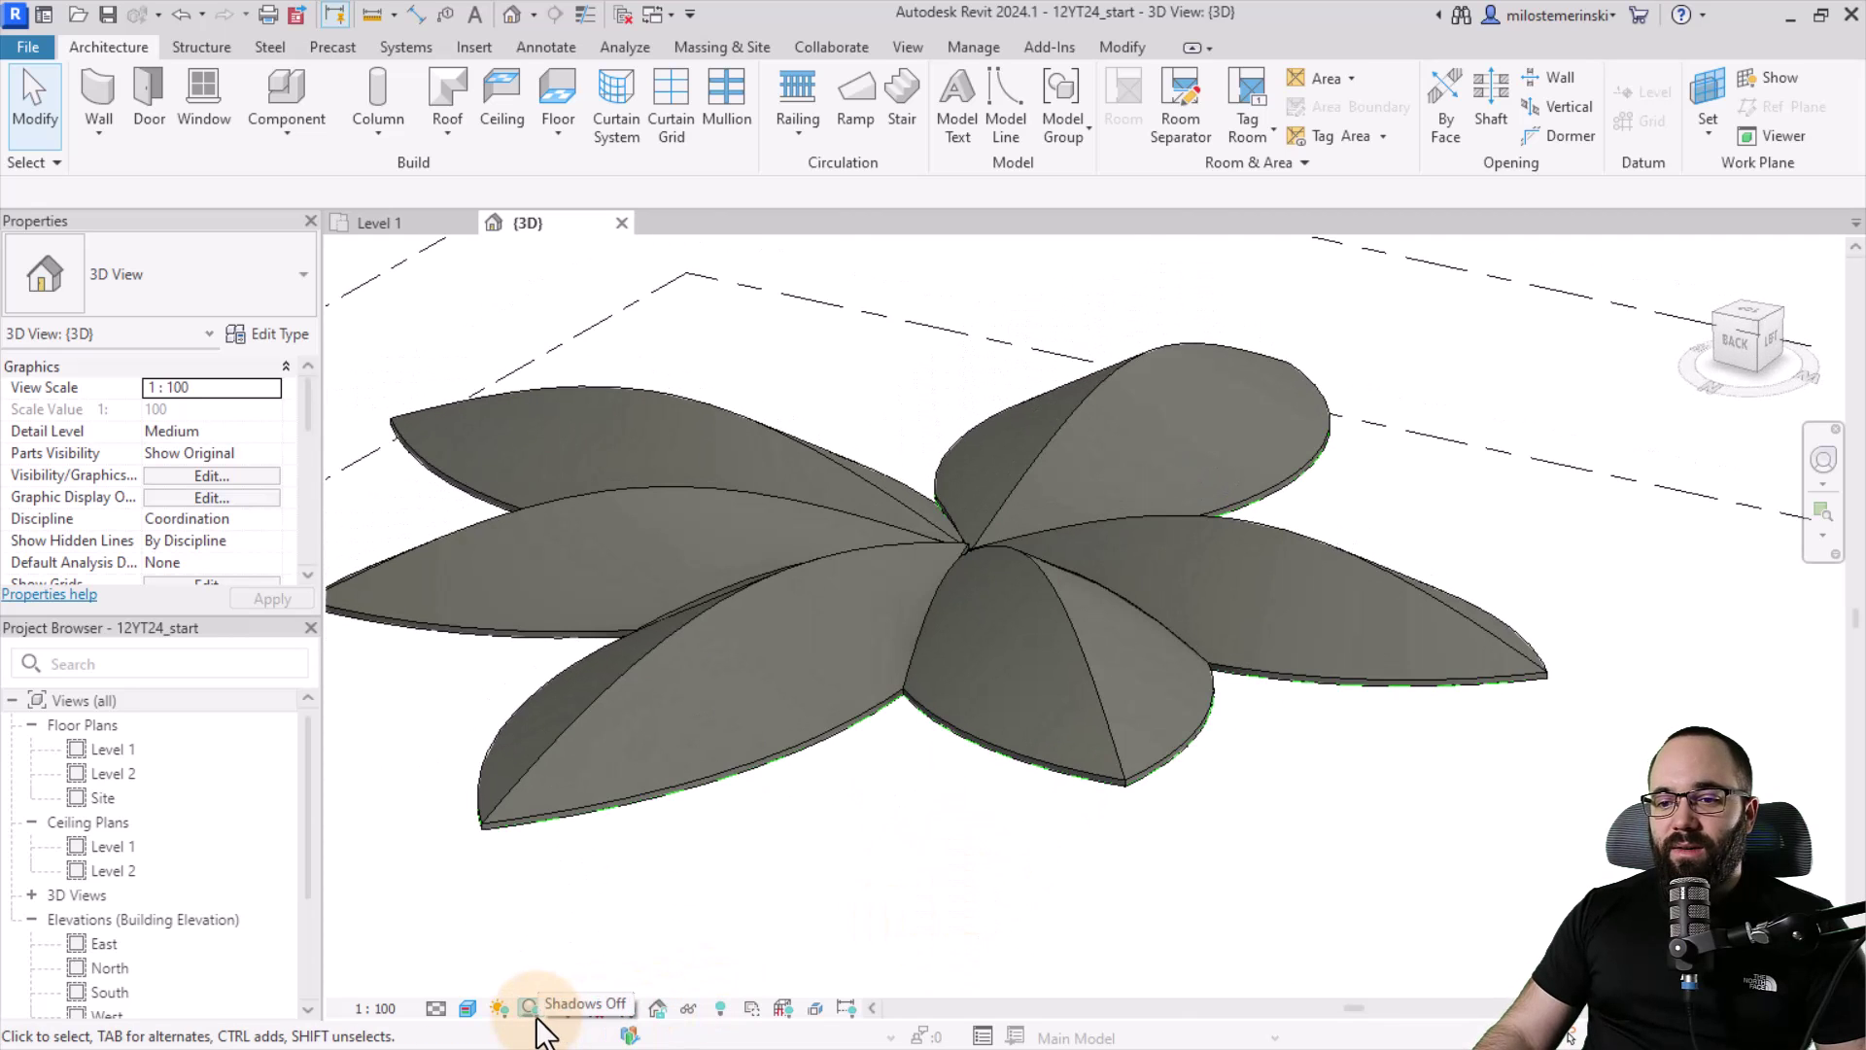
scroll(875, 918, "down", 3)
mouse_move(887, 908)
middle_mouse_down("shift")
mouse_move(934, 966)
mouse_move(896, 962)
mouse_move(1021, 950)
mouse_move(896, 948)
mouse_move(942, 775)
mouse_move(916, 835)
mouse_move(770, 783)
middle_mouse_up("shift")
scroll(769, 782, "up", 3)
scroll(770, 784, "up", 1)
scroll(937, 862, "down", 3)
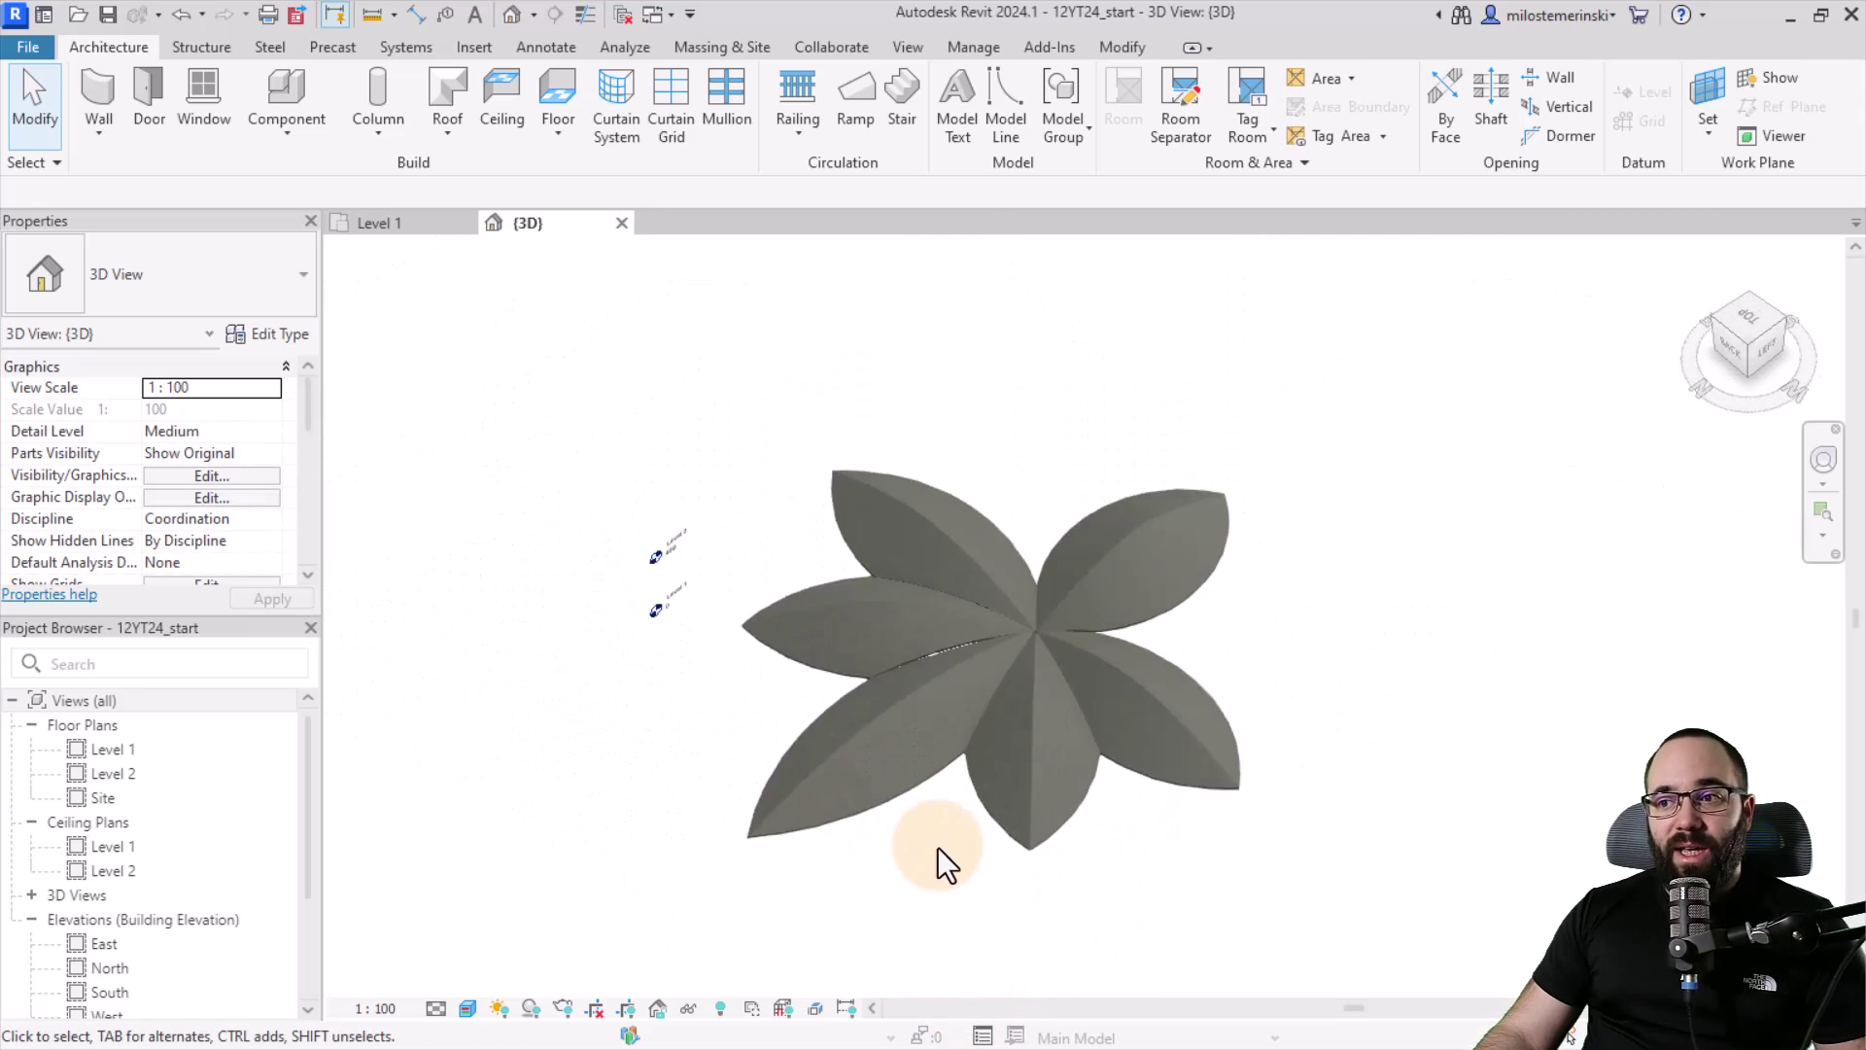
scroll(1101, 874, "down", 2)
mouse_move(1099, 876)
middle_mouse_down("shift")
mouse_move(1124, 792)
mouse_move(1113, 805)
middle_mouse_up("shift")
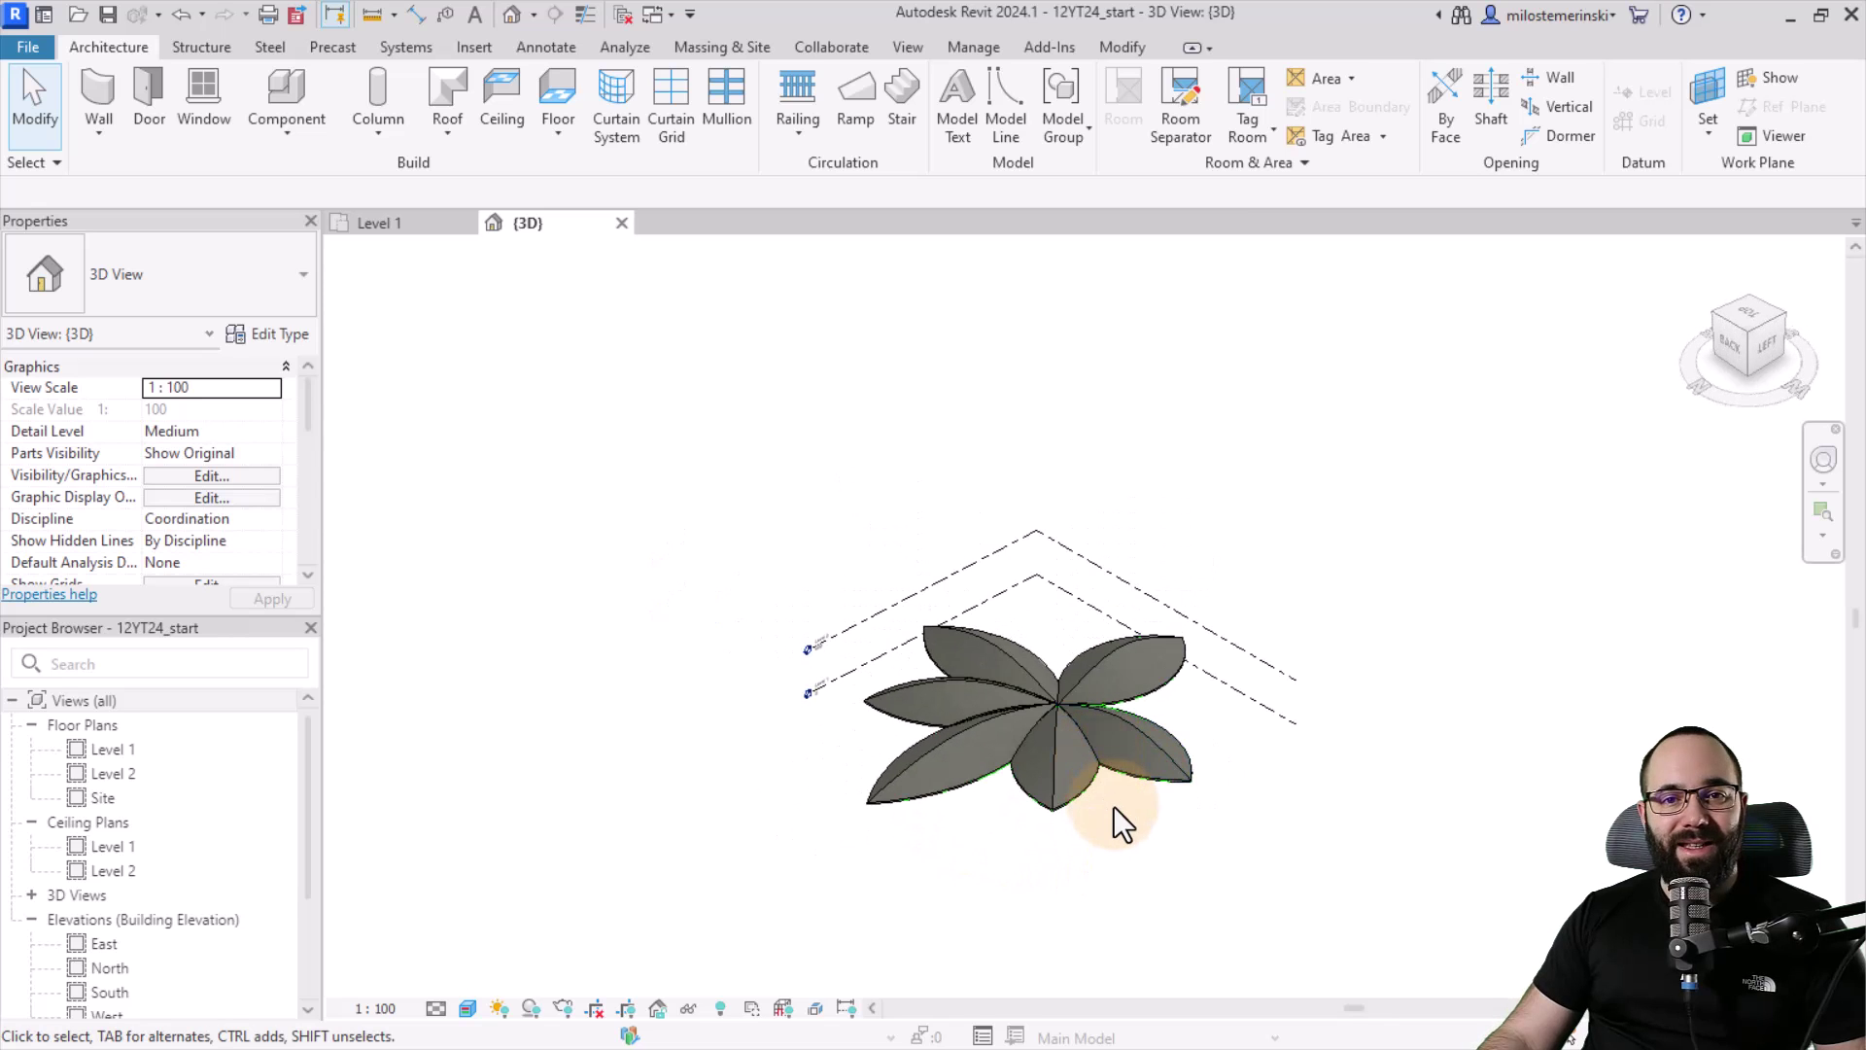